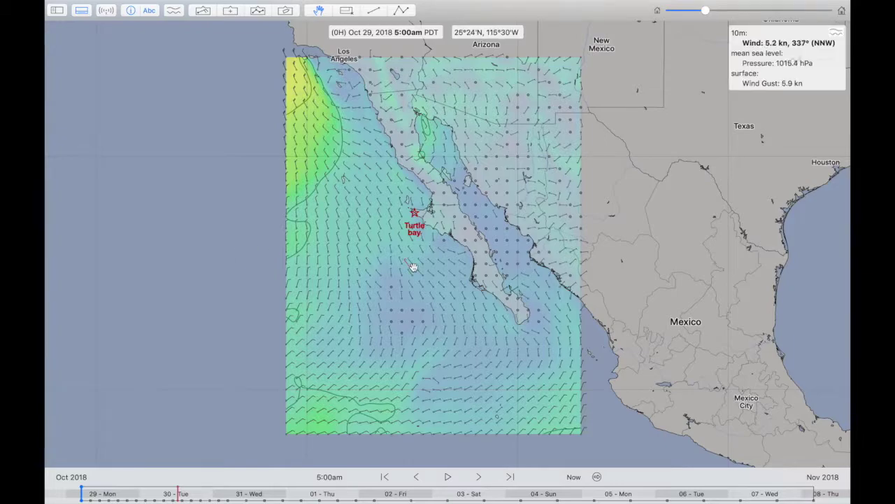
Step: Near Turtle Bay, show the vessel settings for Luckness: Hanalei to Neah Bay route, 5 kn
scroll(413, 264, up, 5)
scroll(414, 266, down, 4)
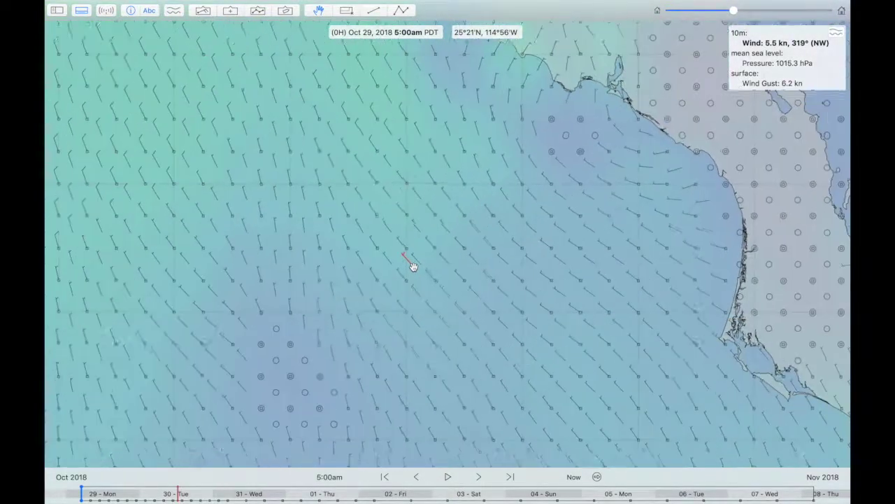
scroll(413, 266, left, 2)
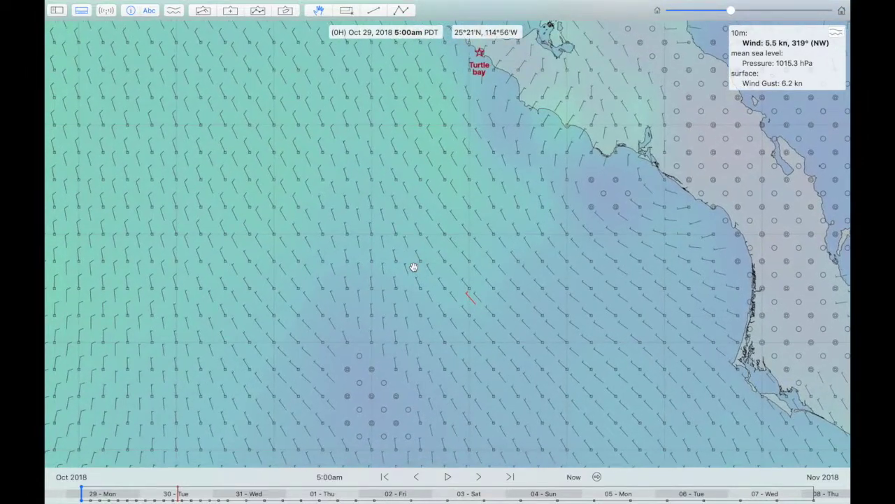
scroll(413, 267, left, 3)
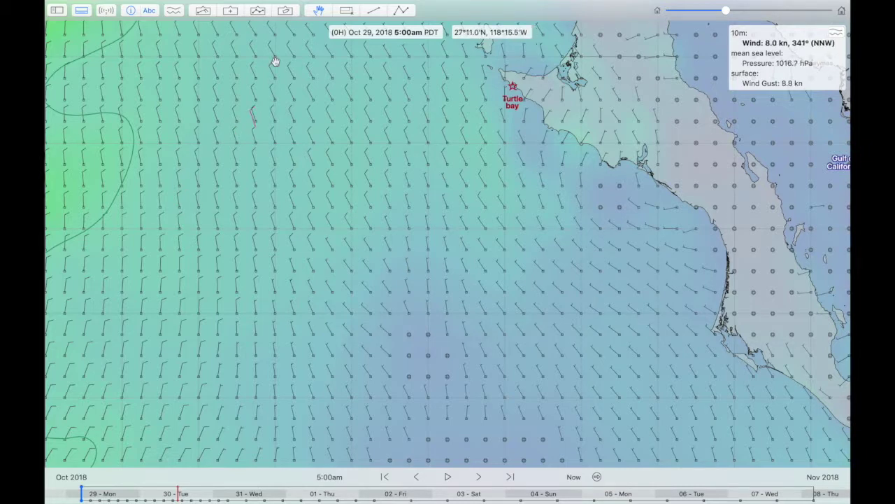
click(286, 10)
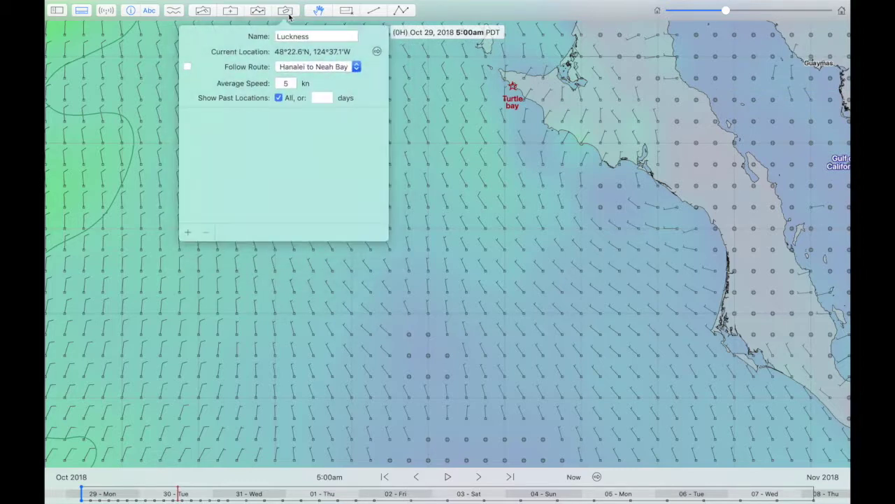
Step: Add a second vessel named 's/v First' and close the vessel panel
click(189, 233)
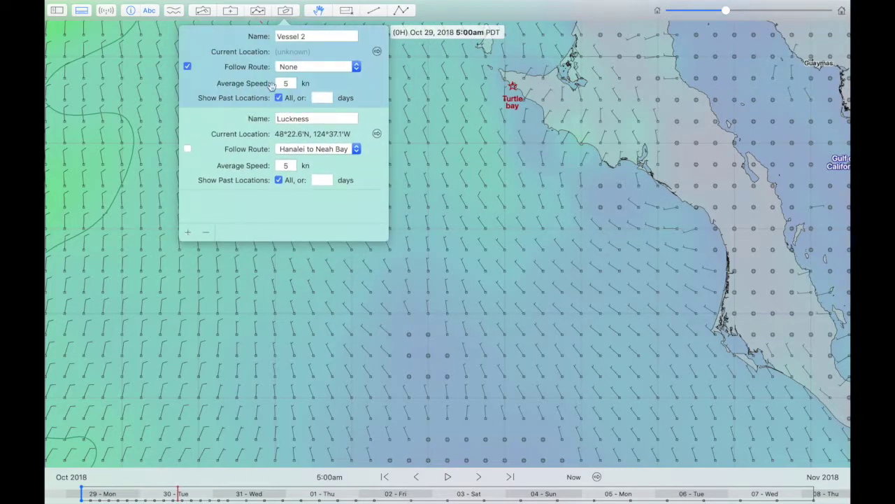
click(318, 37)
text(s/v First)
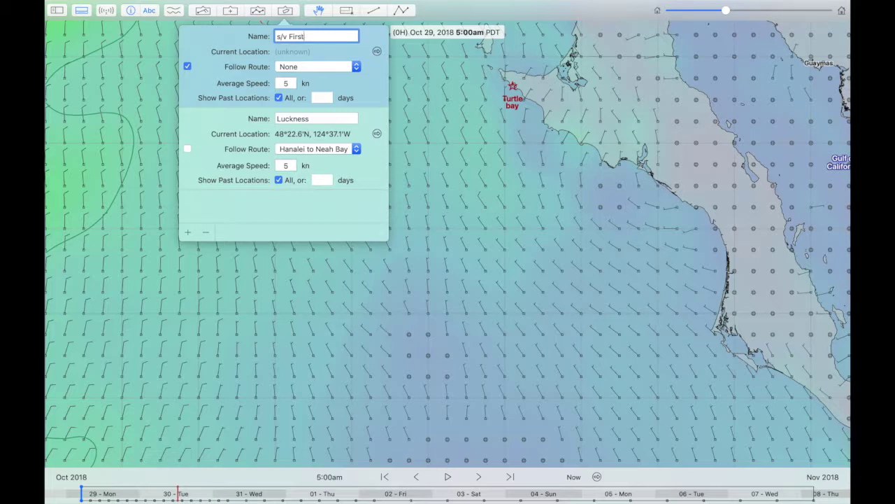
key(Return)
click(416, 114)
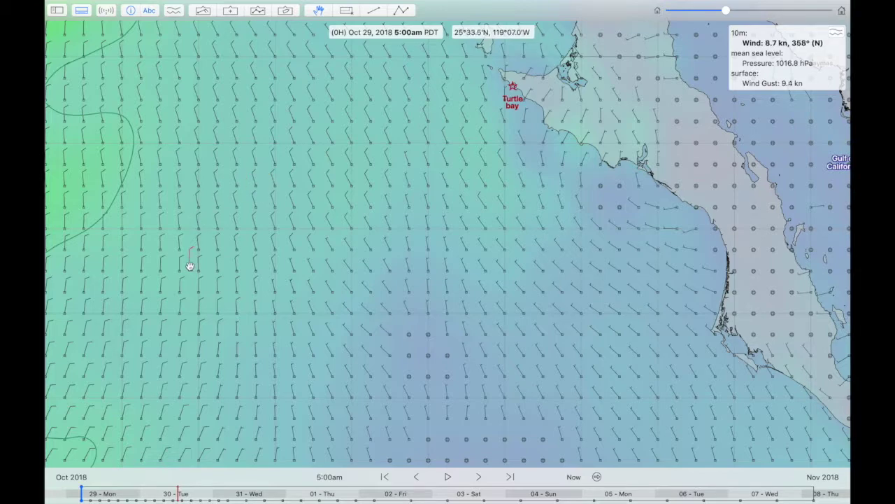
Step: Set the forecast time to Oct 29 2:37pm and enable the route tool
click(112, 493)
mouse_move(112, 493)
mouse_down()
mouse_move(94, 493)
mouse_move(111, 495)
mouse_up()
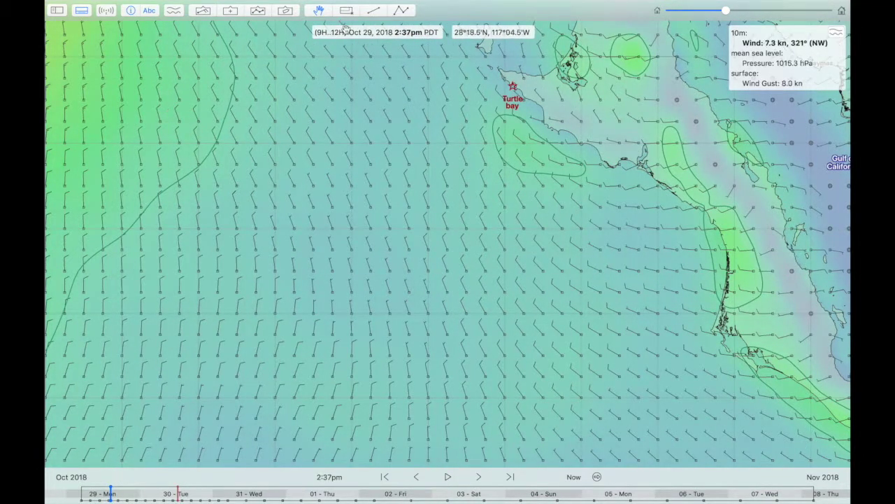
click(404, 12)
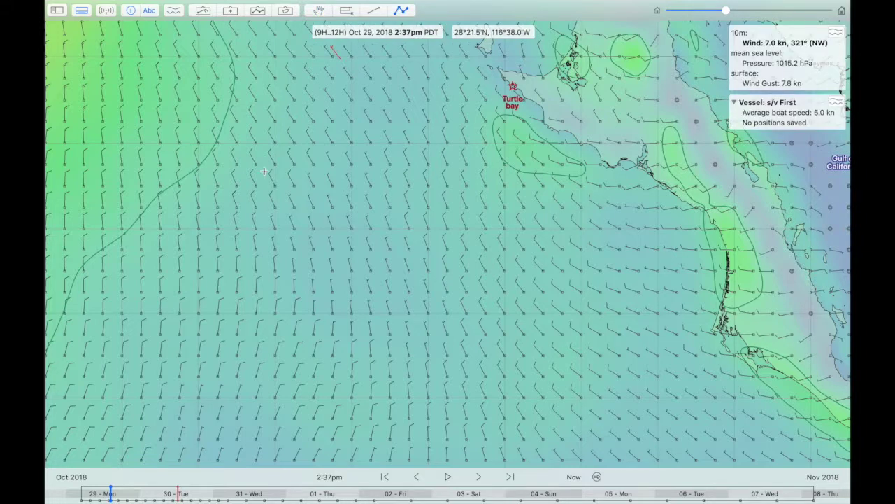
Step: Add three position reports for s/v First west of Turtle Bay, then stop playback
right_click(158, 176)
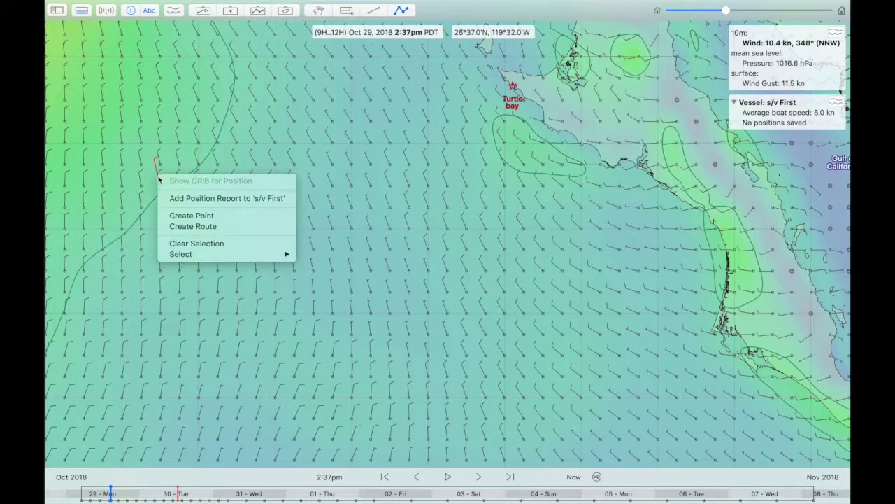
click(189, 199)
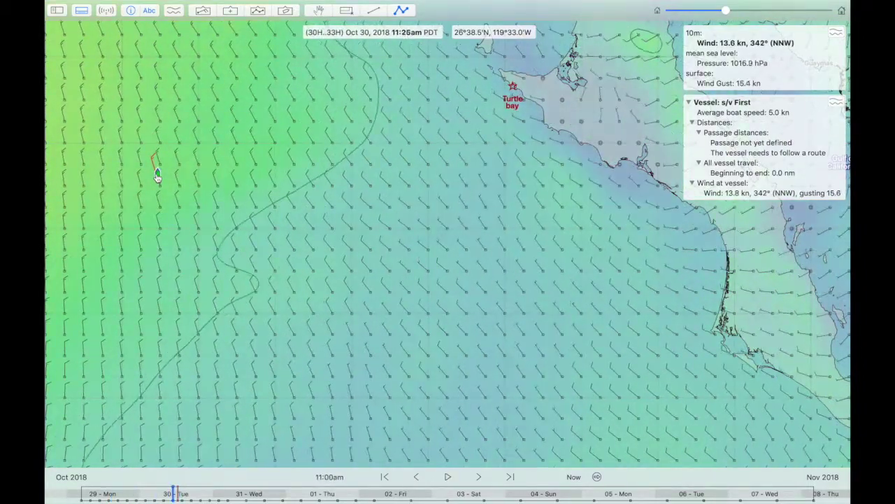
right_click(282, 204)
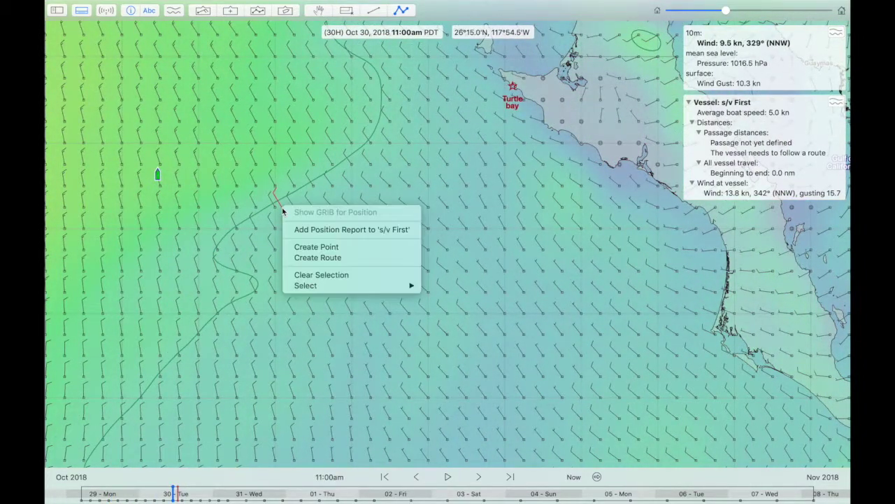
click(294, 229)
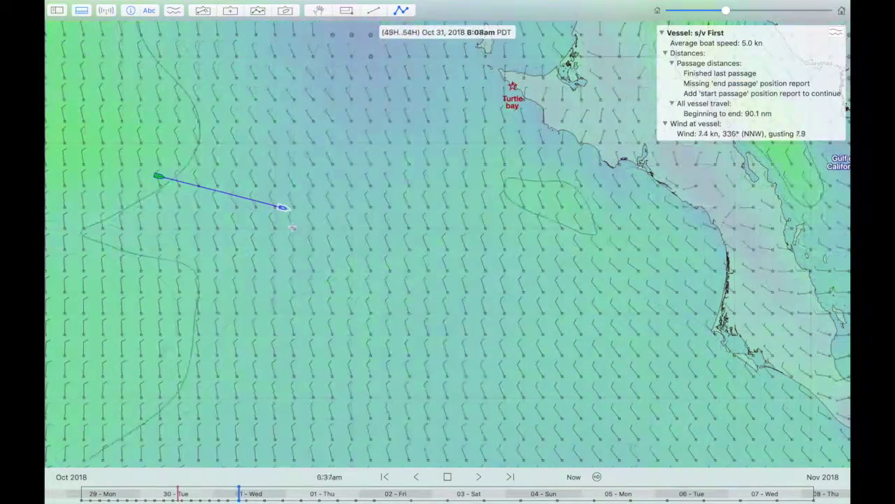
right_click(210, 305)
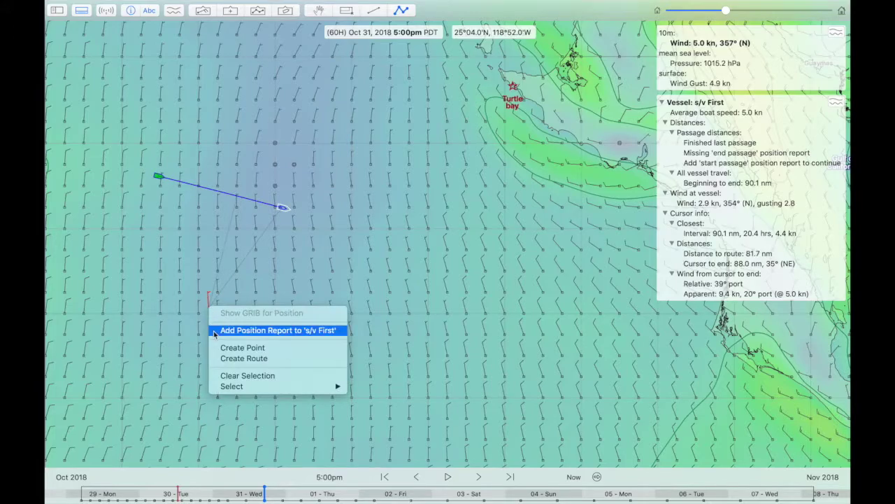
click(213, 331)
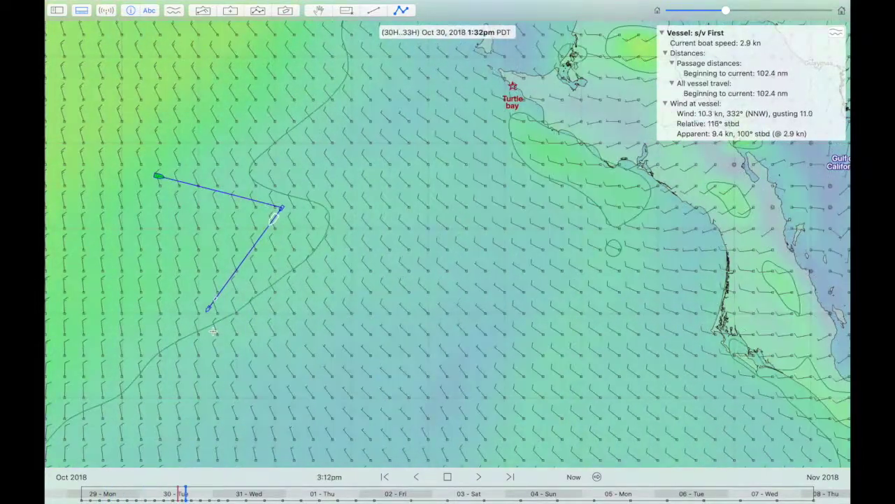
key(space)
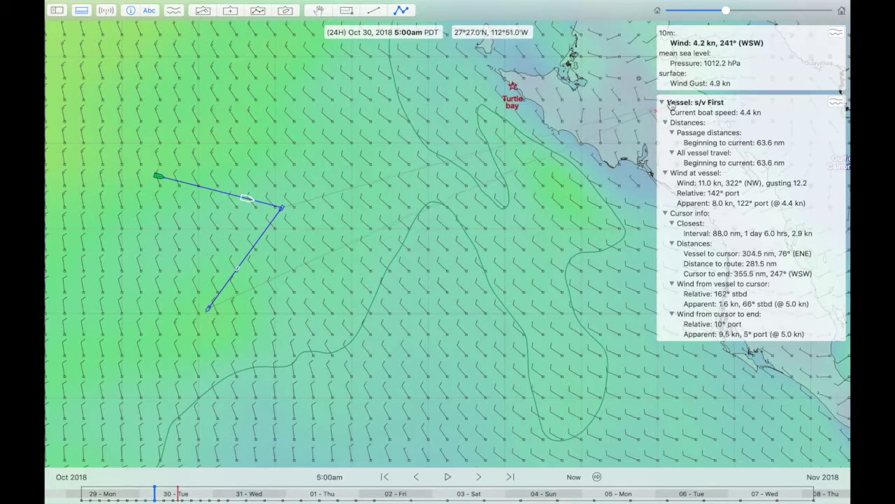
Step: Collapse and re-expand the Distances and Wind at vessel sections of the vessel panel
click(666, 122)
click(666, 133)
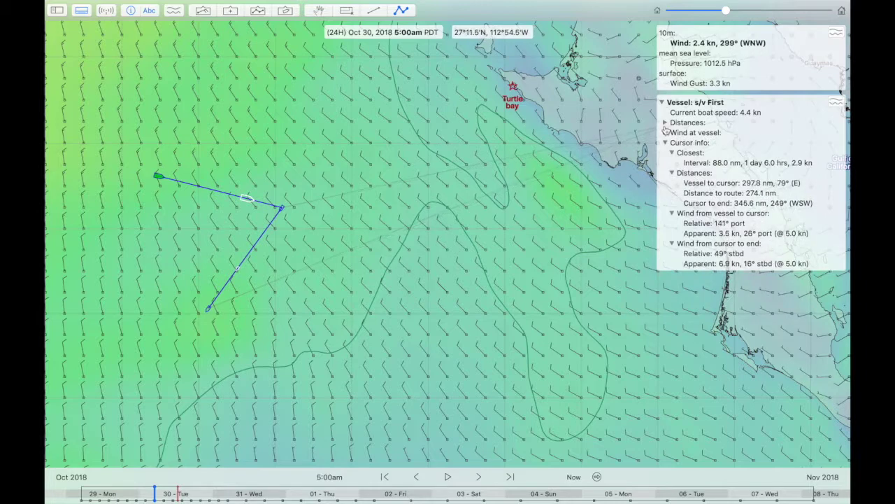
click(665, 122)
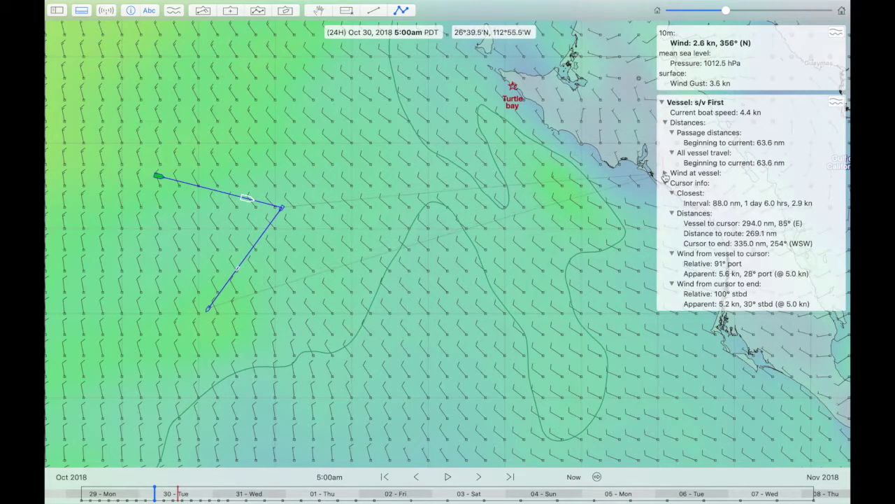
click(666, 173)
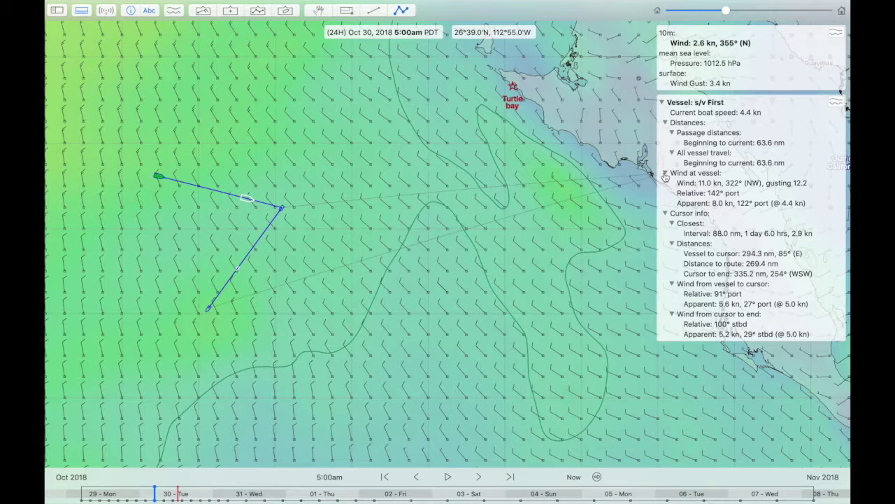
Step: Play the forecast animation and stop it at Oct 31 11:00am
key(space)
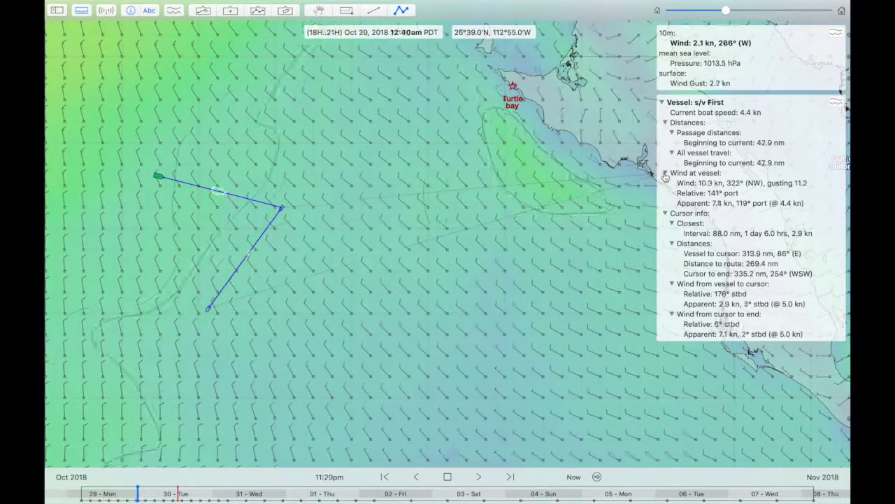
key(space)
key(space)
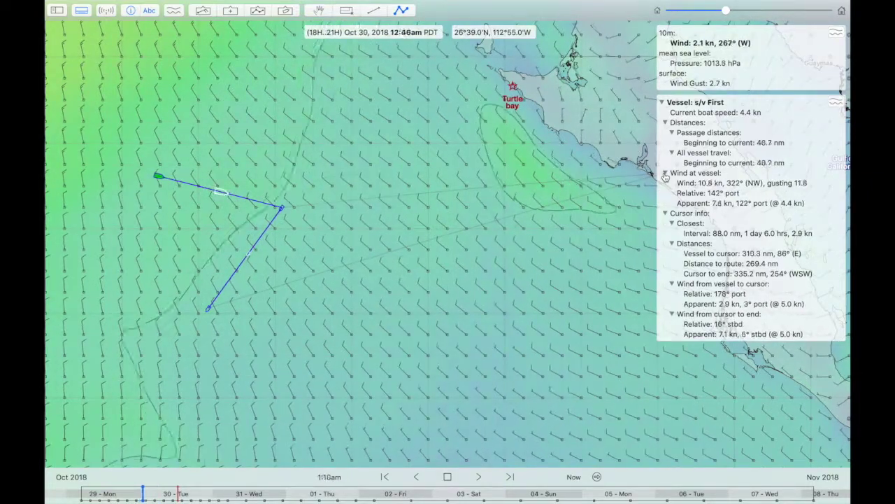
key(space)
scroll(666, 176, right, 5)
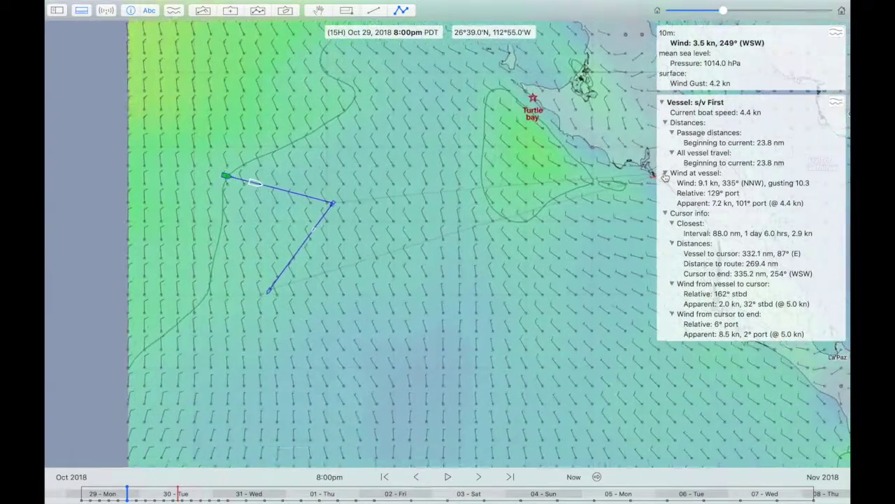
scroll(665, 177, down, 5)
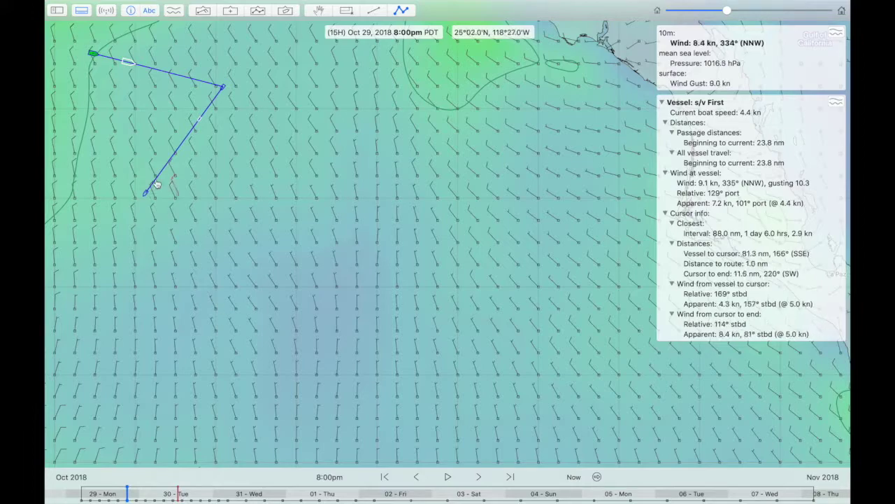
key(space)
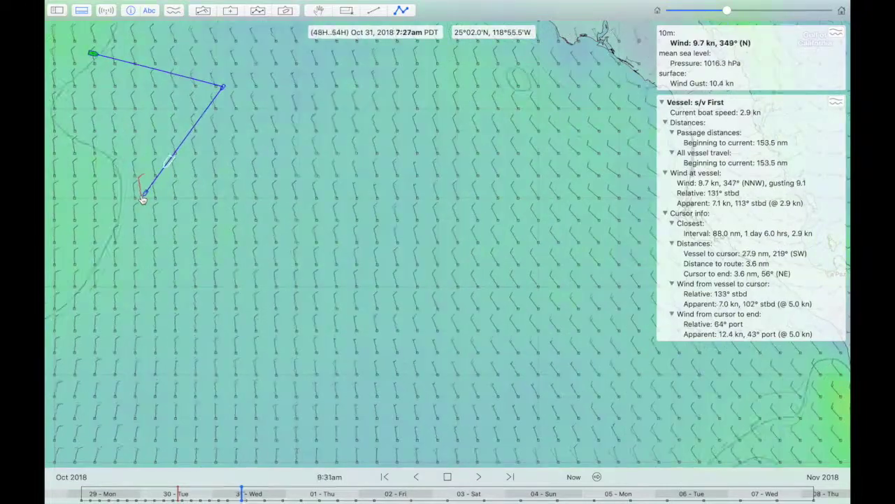
key(space)
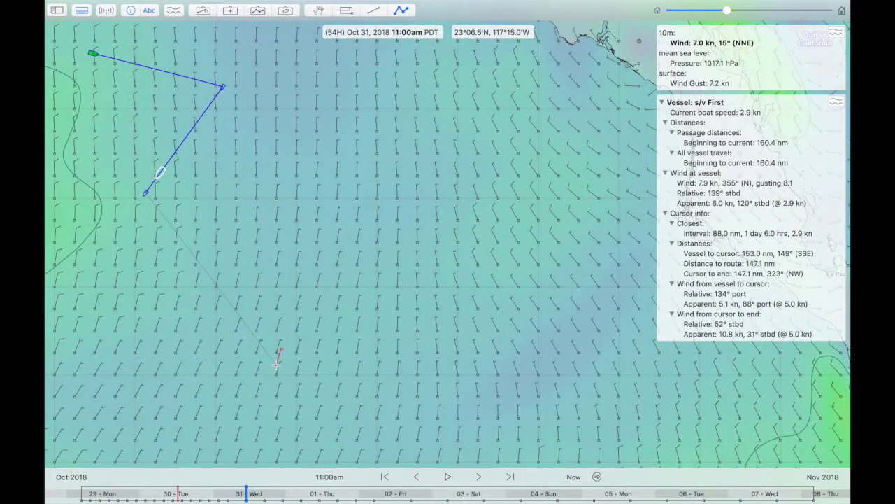
Step: Build Route 2 and extend it with a new end point to the south
right_click(277, 364)
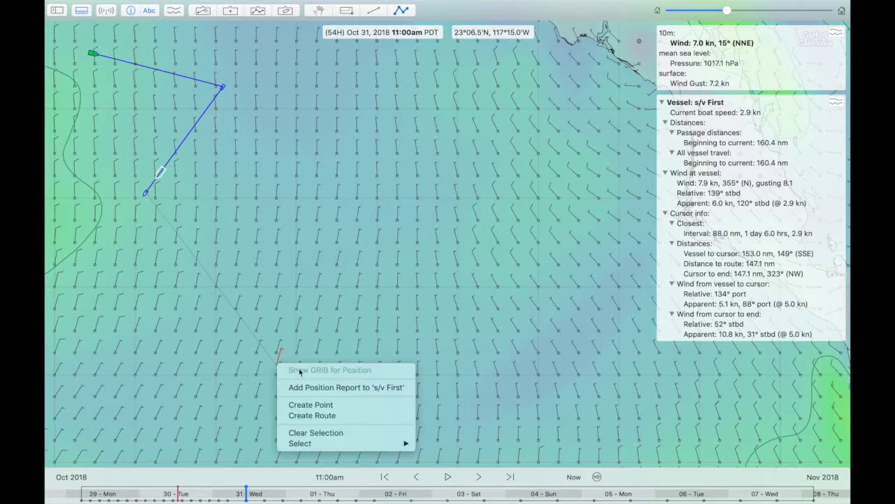
click(312, 416)
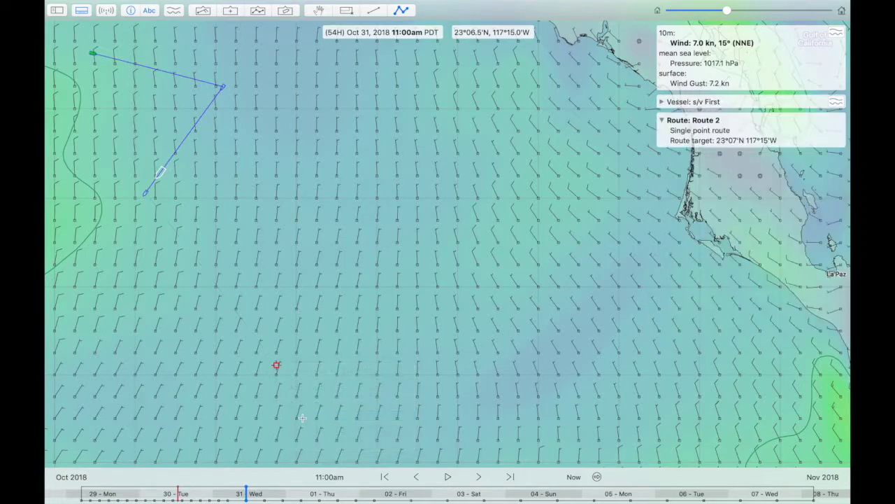
scroll(287, 377, down, 2)
scroll(284, 376, down, 3)
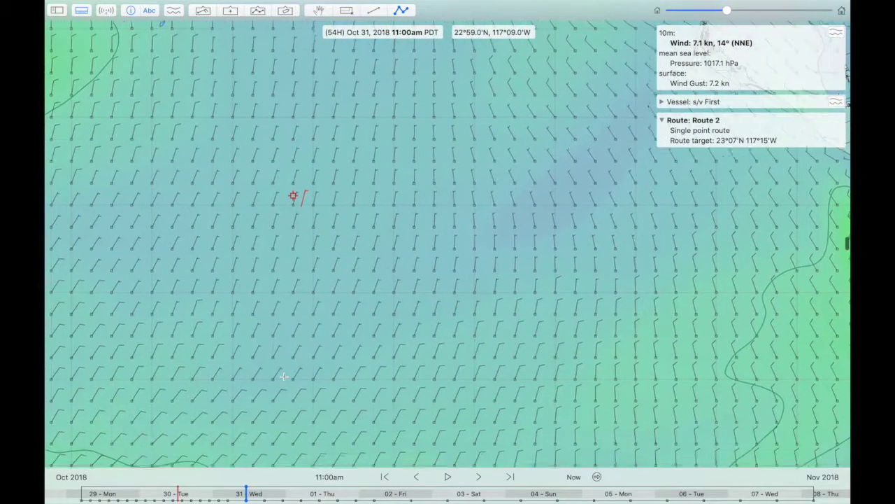
right_click(490, 243)
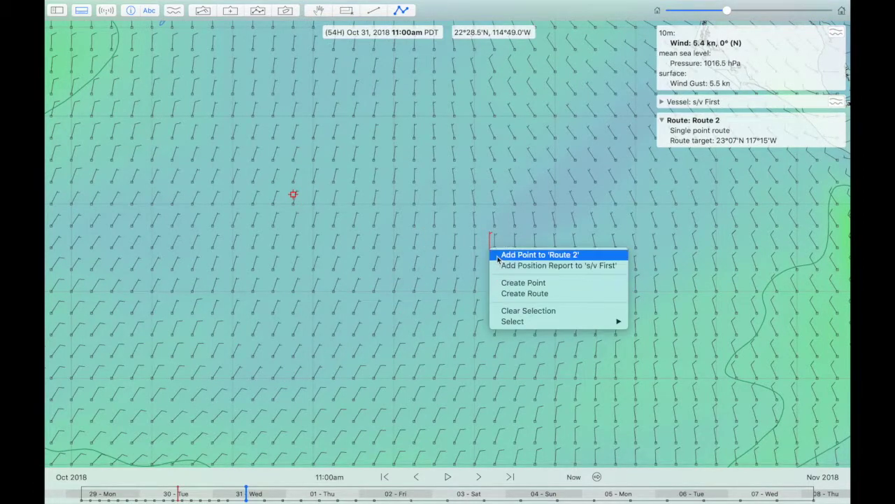
click(495, 255)
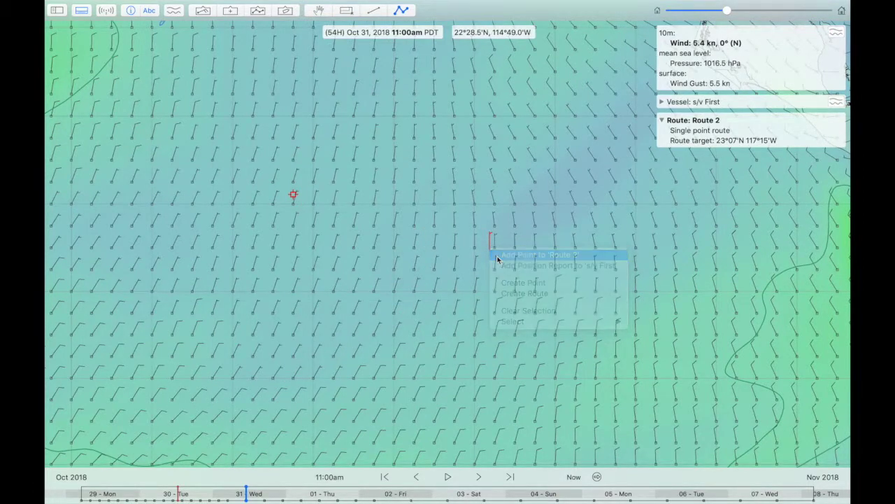
right_click(557, 433)
click(573, 427)
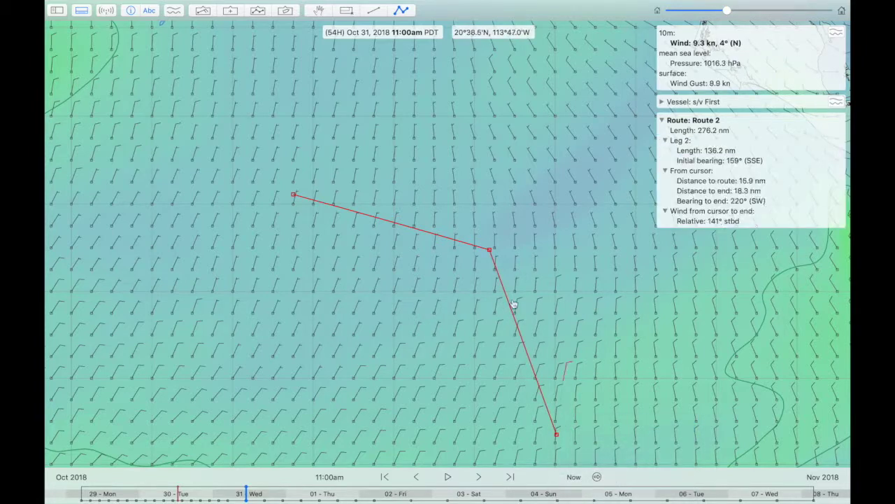
Step: Insert a waypoint into the second leg and pull it east, making Route 2 319.8 nm
right_click(525, 346)
click(525, 345)
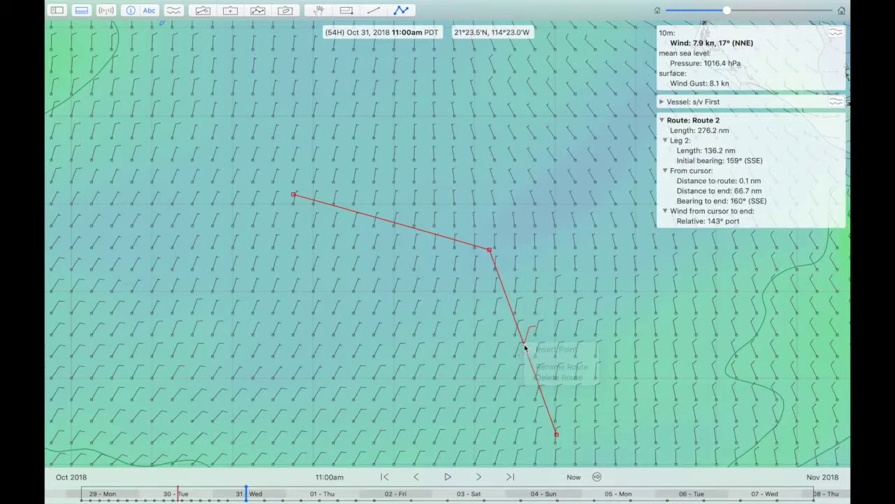
right_click(528, 348)
click(557, 351)
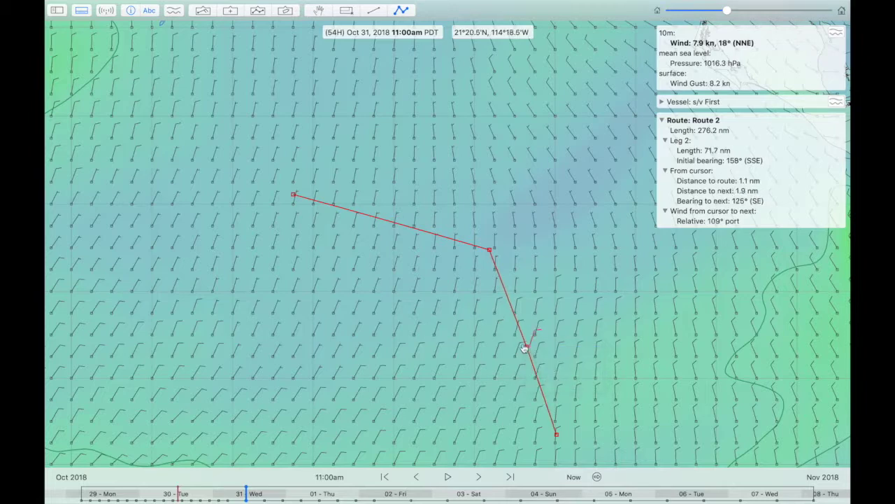
drag(525, 346, 620, 320)
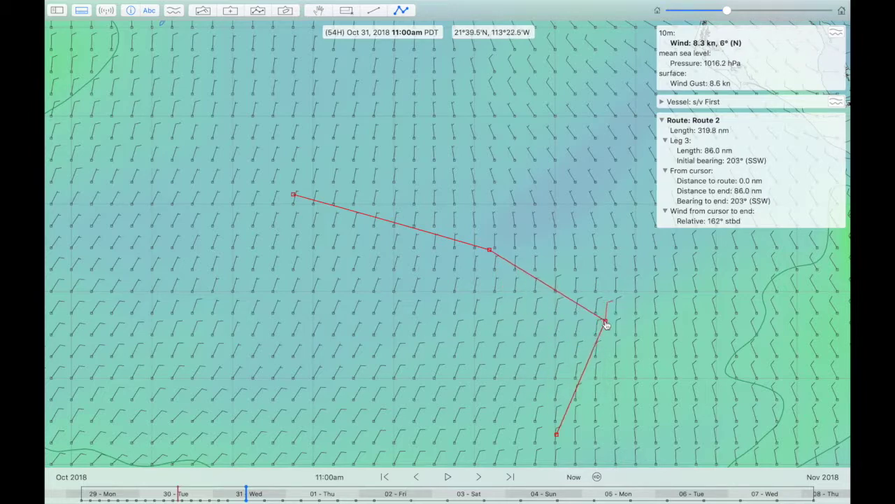
scroll(561, 329, down, 2)
scroll(560, 328, up, 2)
scroll(560, 329, left, 1)
scroll(560, 329, down, 2)
scroll(561, 329, up, 1)
scroll(560, 328, right, 1)
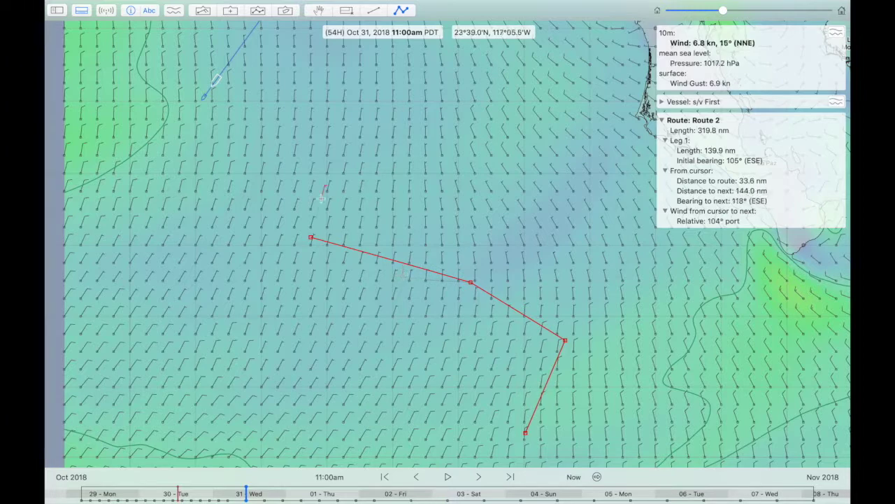
Step: Set s/v First to follow Route 2
click(286, 11)
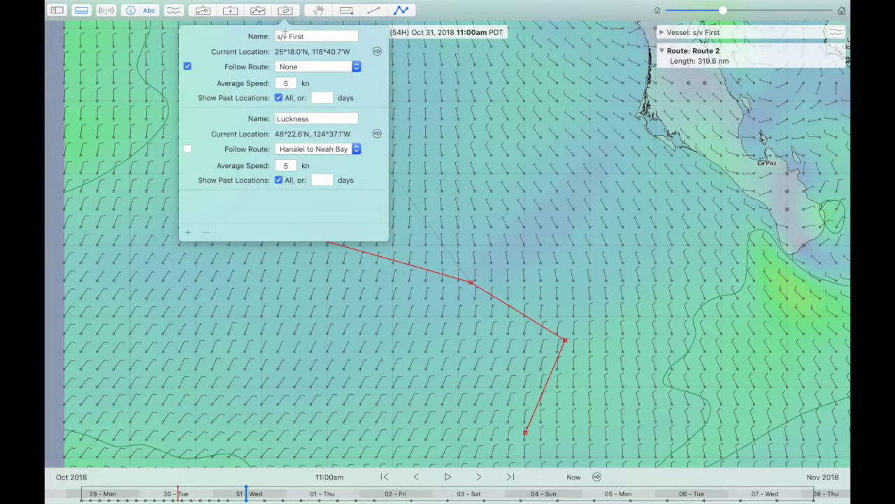
click(308, 66)
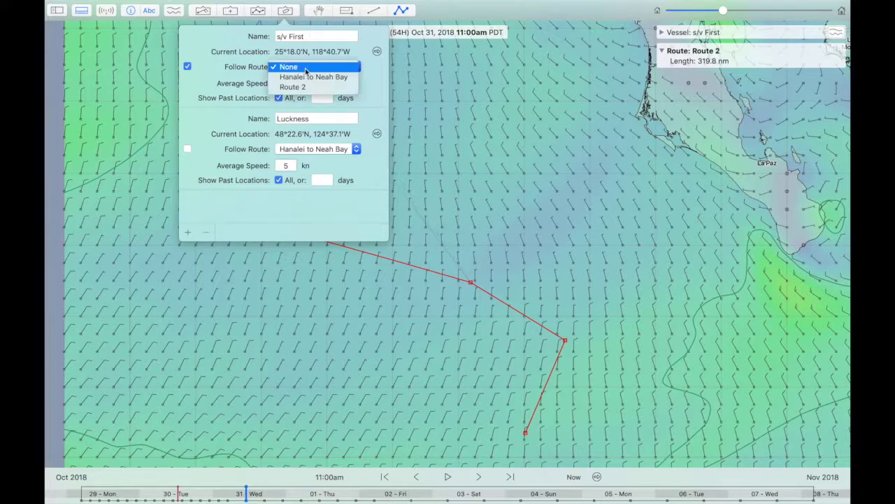
click(306, 86)
Step: Rename Route 2 to 'Route First'
click(258, 10)
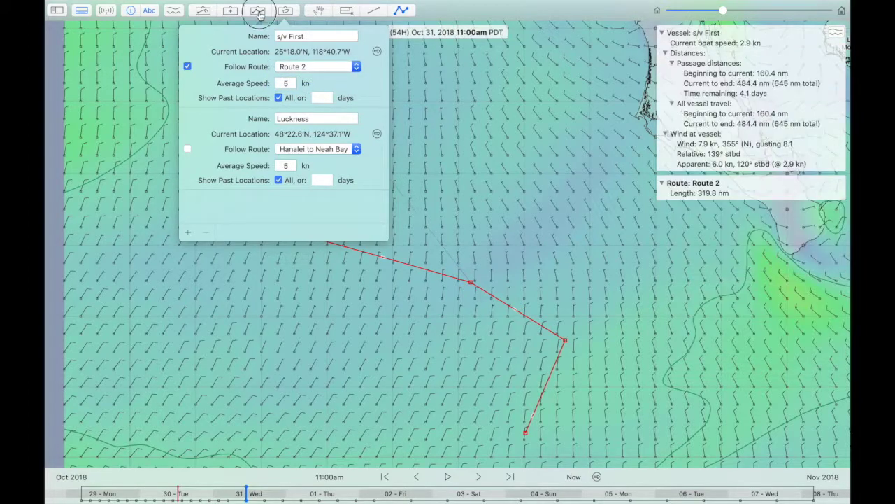
click(245, 38)
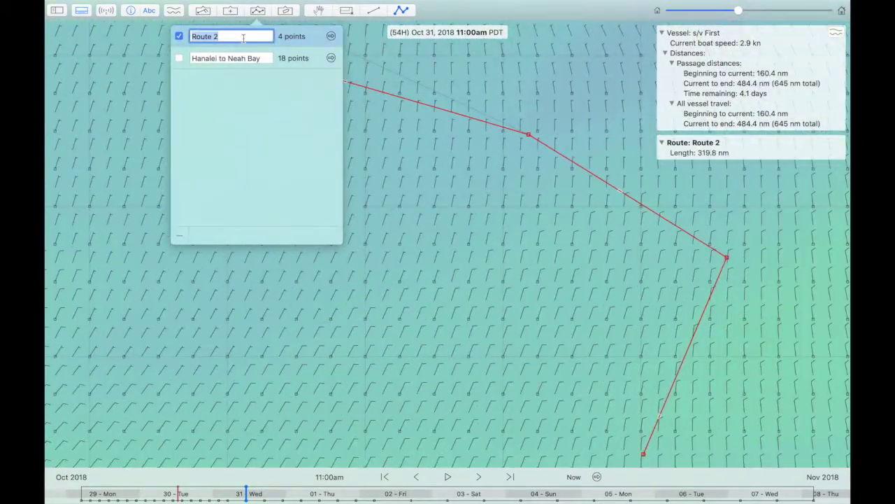
text(Rout)
key(Return)
key(Escape)
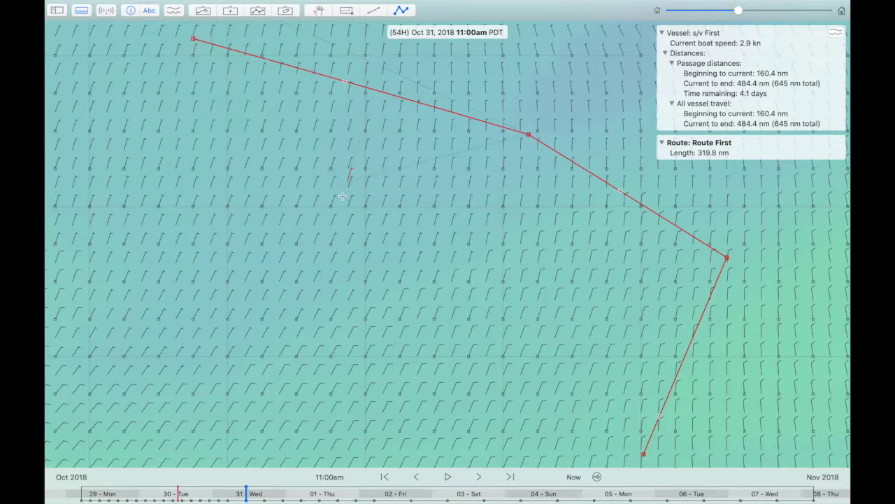
scroll(342, 197, down, 5)
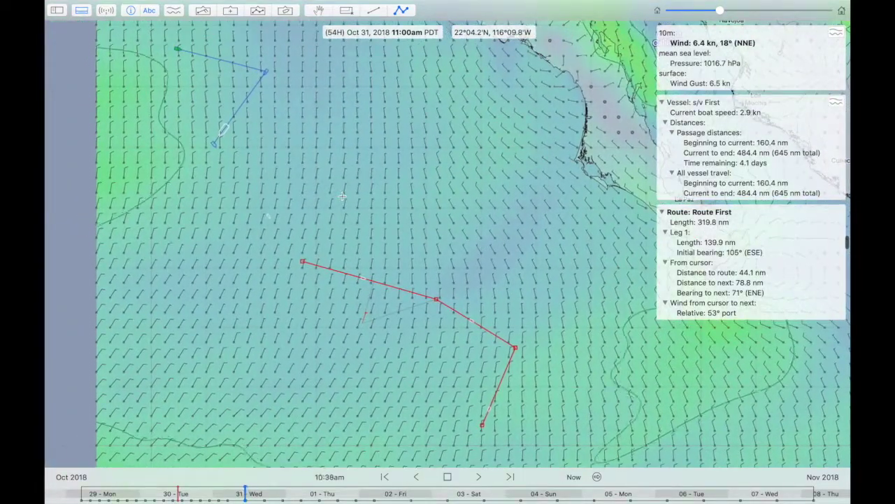
Step: Advance the forecast to Nov 01 5:00am and drag Route First's start northeast (275.2 nm)
key(space)
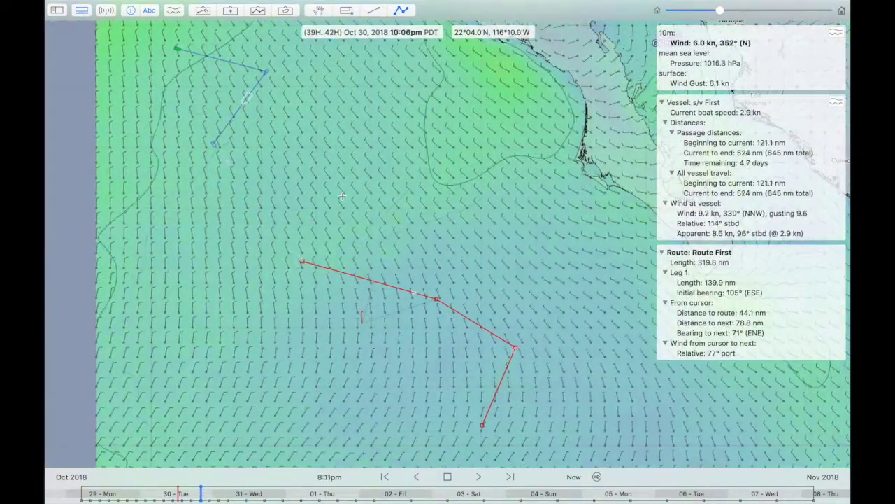
key(space)
key(Left)
key(Left)
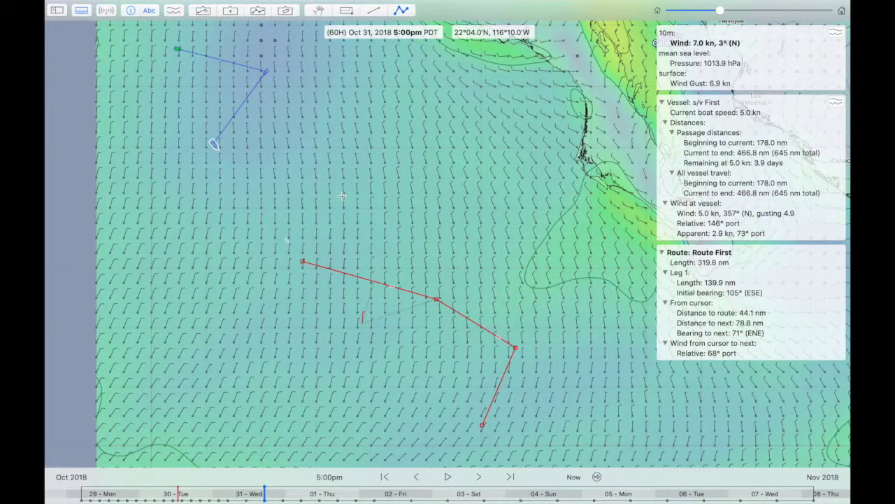
key(Right)
key(Right)
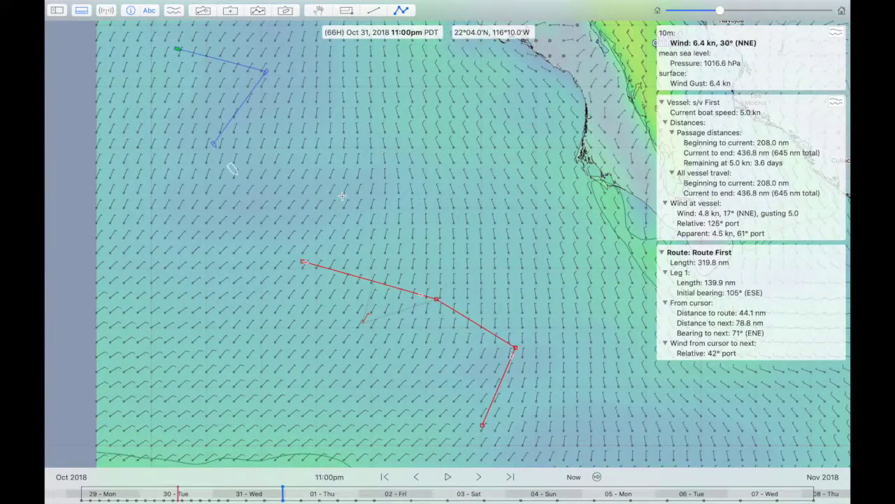
key(space)
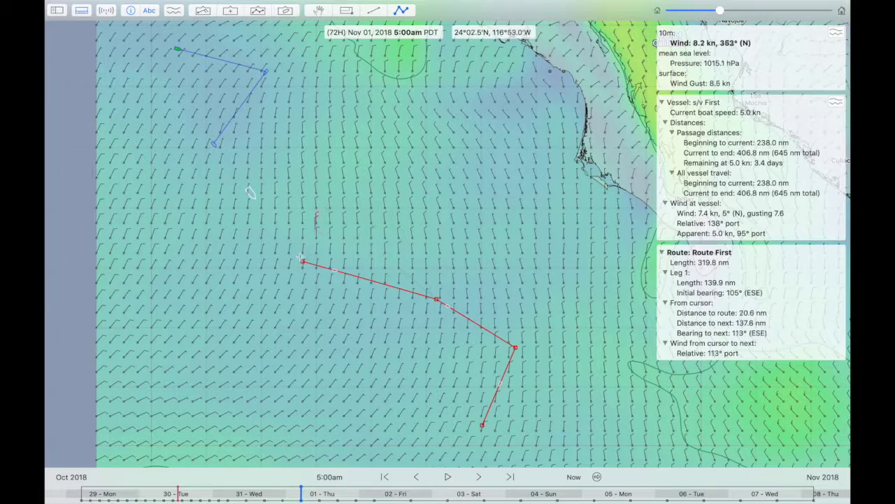
drag(302, 260, 390, 216)
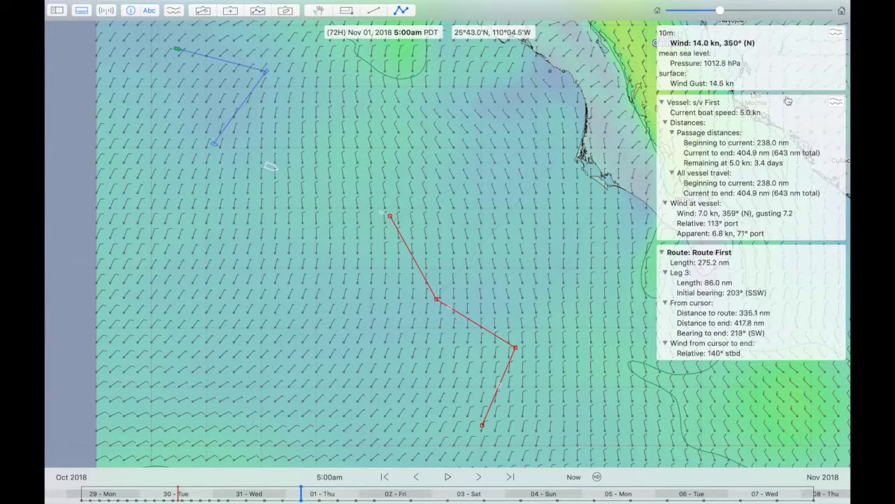
Step: Open s/v First's meteogram, move it left and widen it to show more days
click(835, 104)
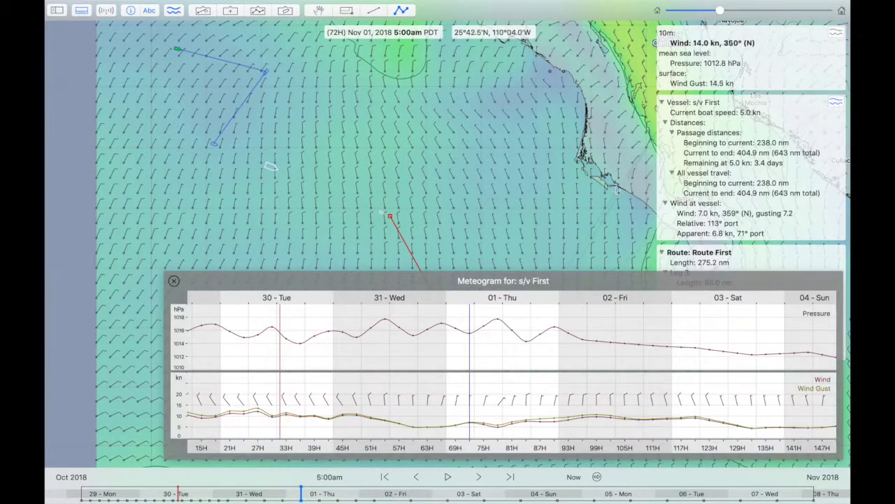
drag(610, 275, 494, 277)
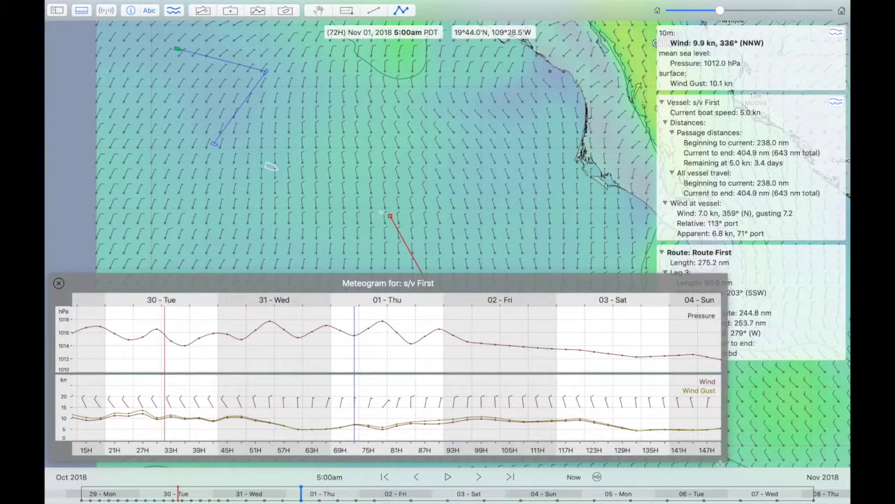
drag(726, 462, 848, 460)
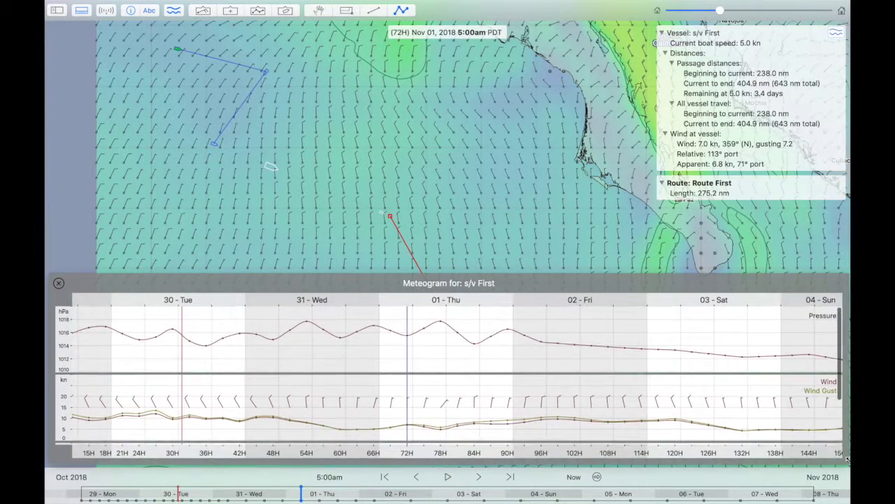
Step: Reposition Route First's starting waypoint further north (314.9 nm) and close the meteogram
drag(390, 216, 412, 175)
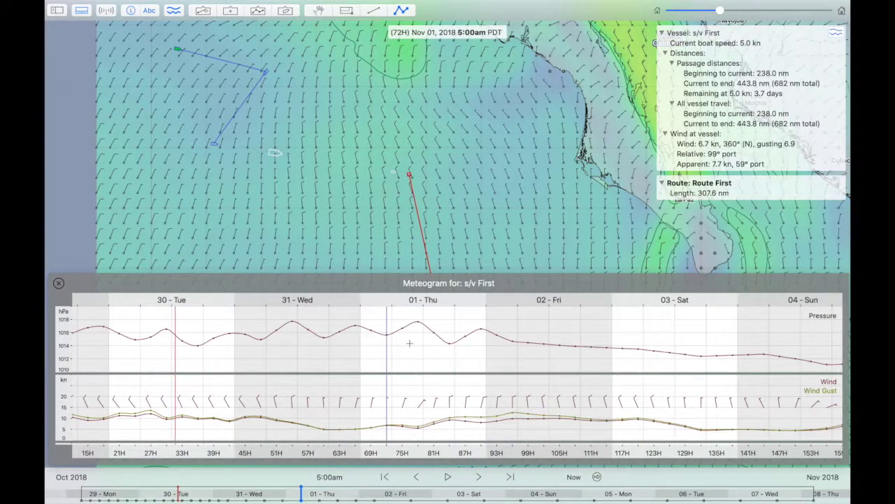
scroll(409, 343, down, 3)
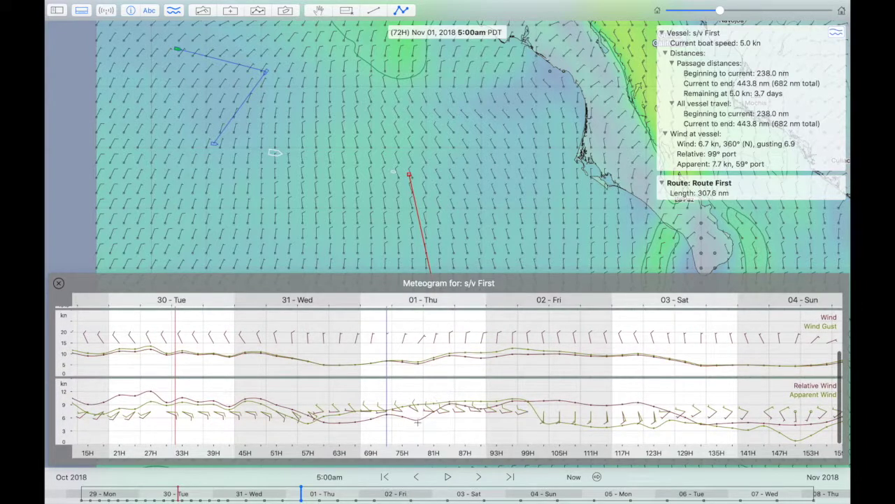
drag(413, 182, 396, 170)
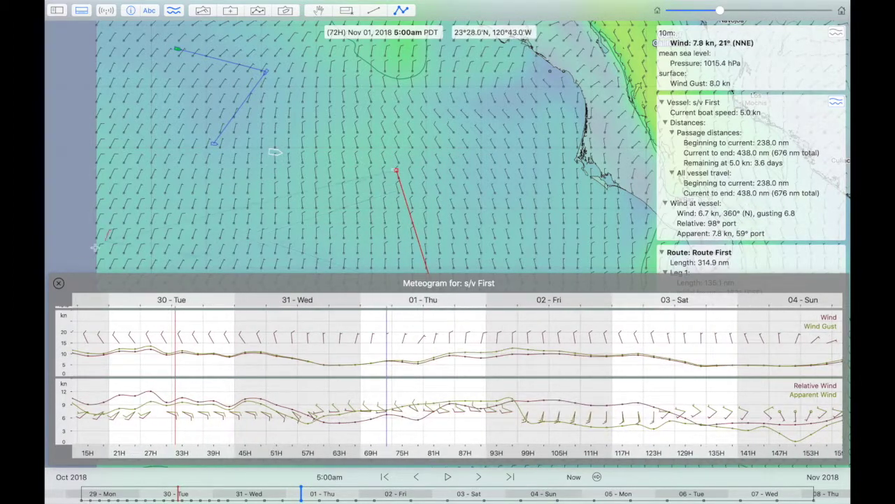
click(58, 282)
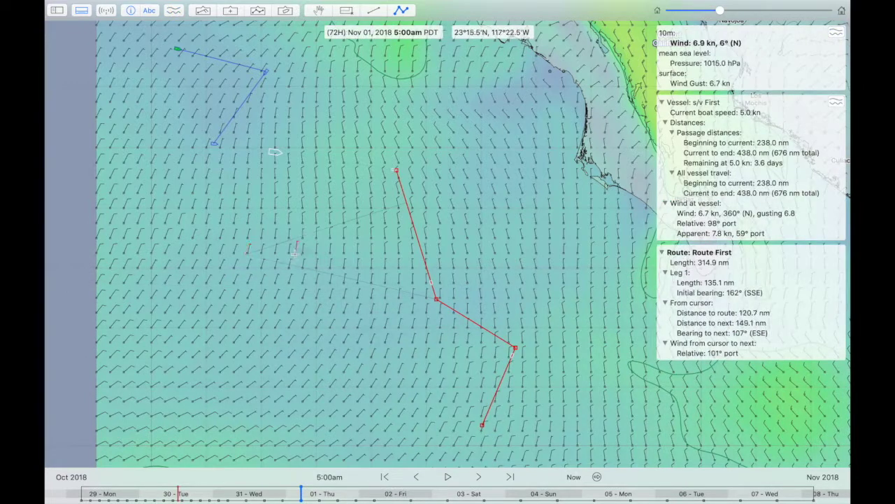
Step: Stop s/v First following its route and make Luckness follow Hanalei to Neah Bay
scroll(290, 274, down, 2)
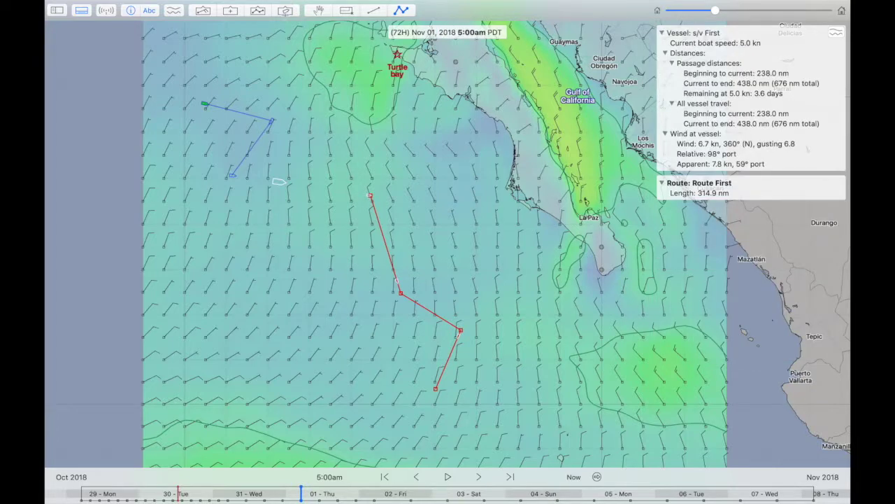
click(285, 10)
click(188, 66)
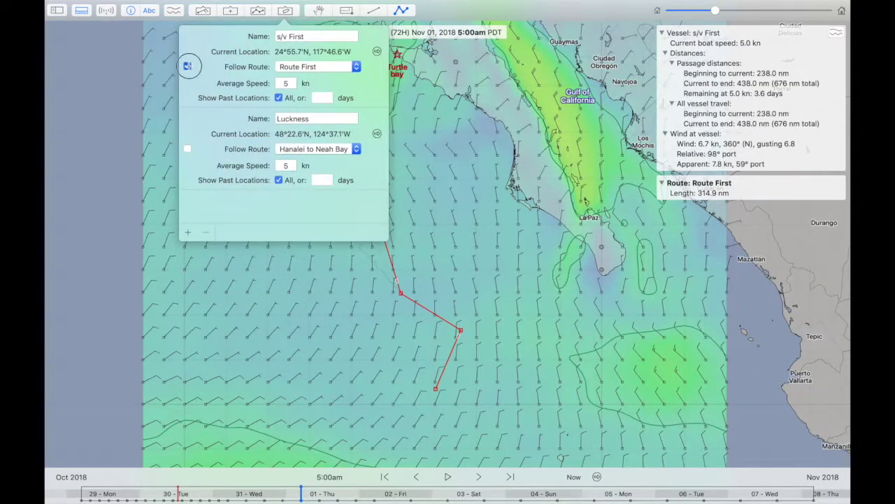
click(187, 148)
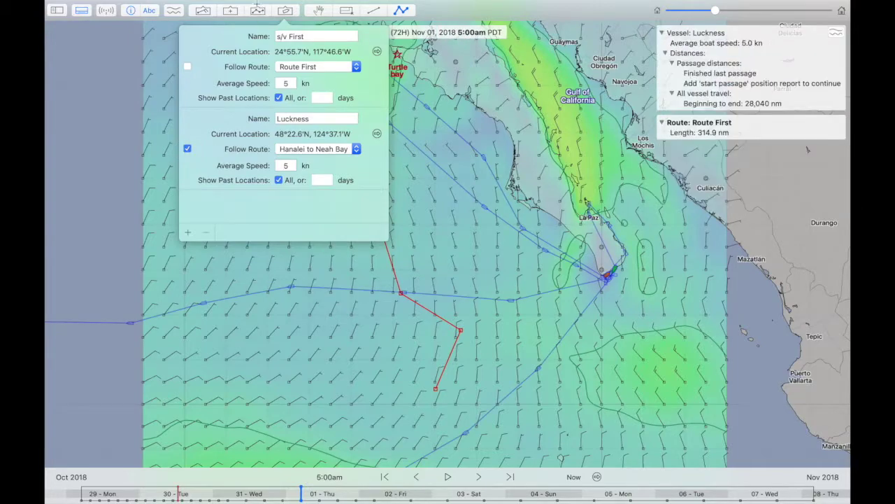
Step: Hide Route First from the chart and clear the GRIB file selection
click(257, 9)
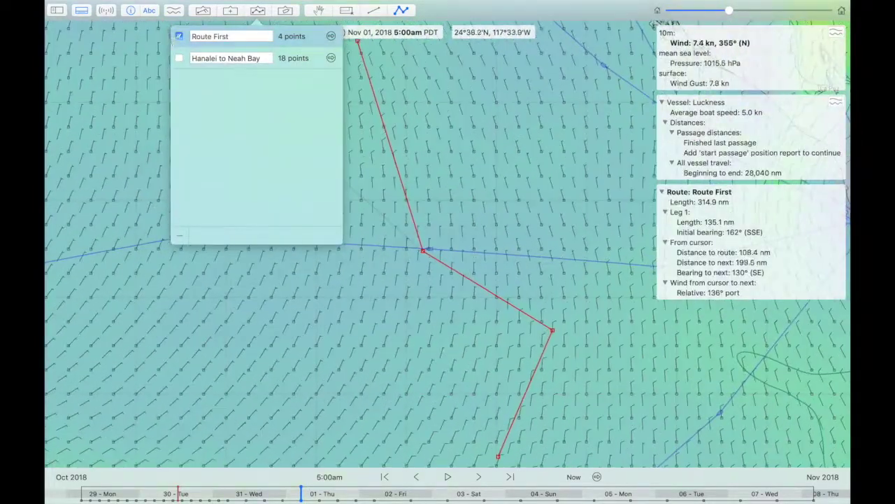
click(179, 36)
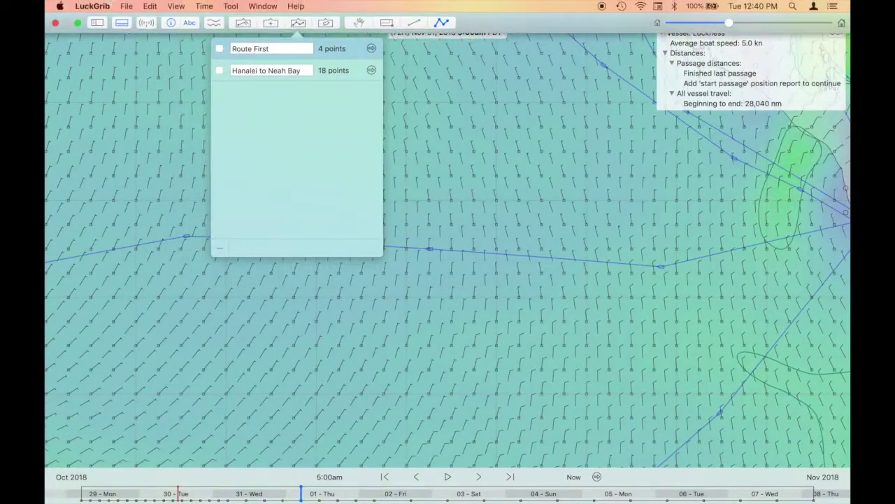
click(126, 5)
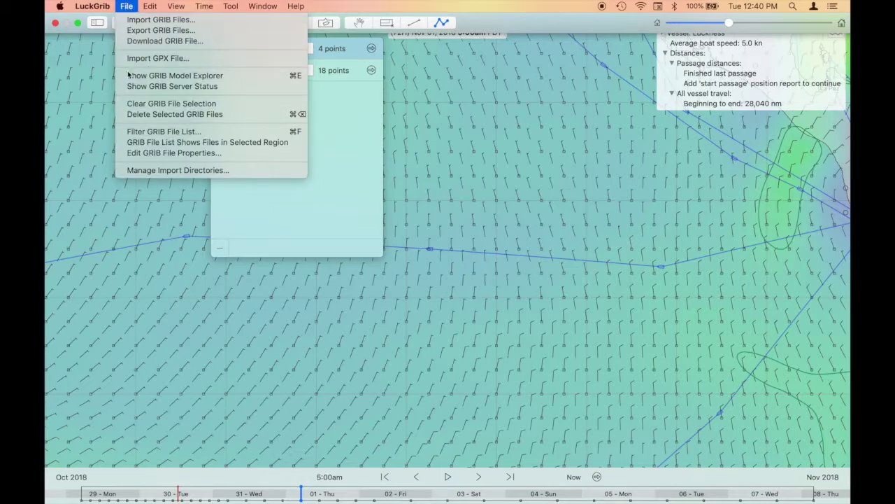
click(137, 105)
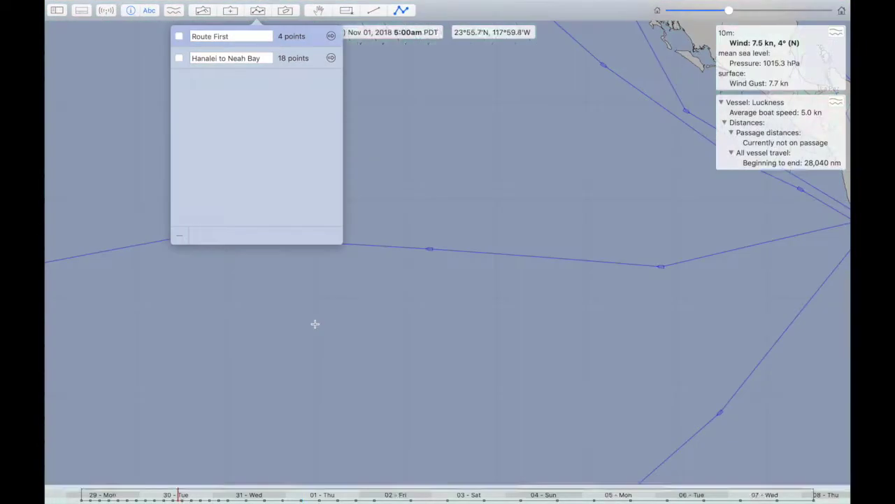
Step: Zoom out to the Pacific and select Luckness's track, showing 28,040 nm travelled
click(314, 324)
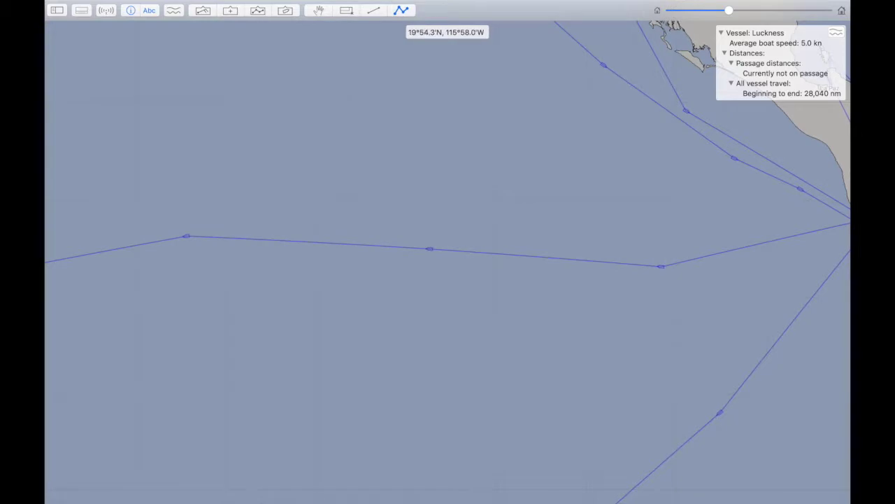
scroll(439, 267, down, 10)
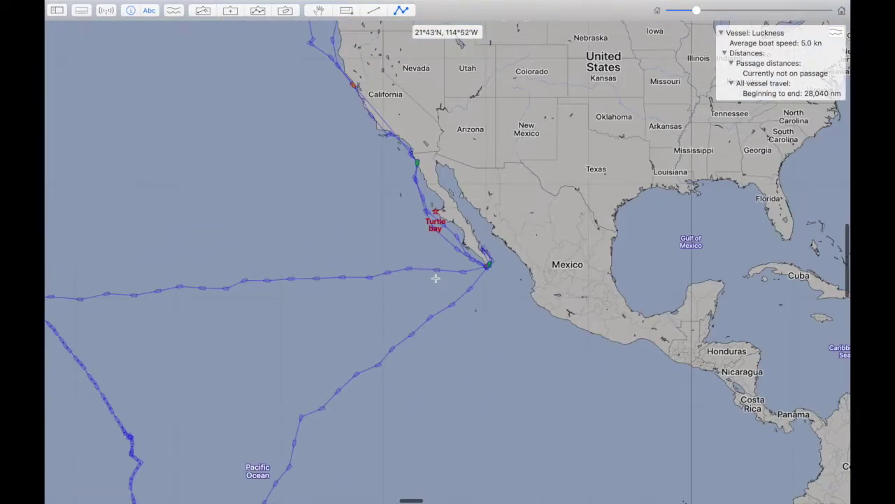
scroll(436, 279, down, 6)
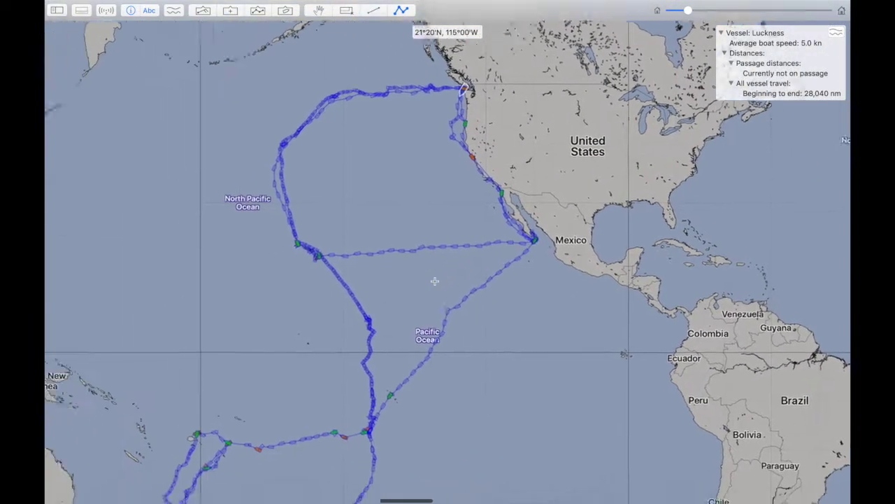
scroll(436, 280, down, 4)
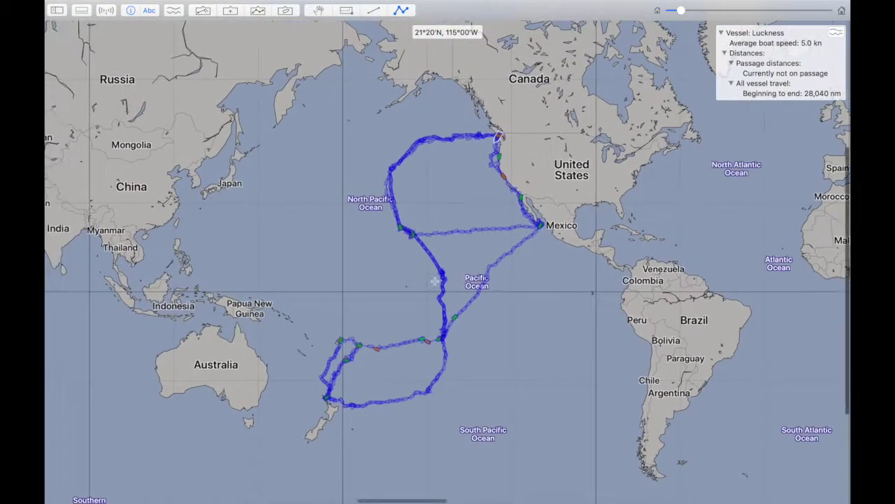
scroll(436, 277, up, 2)
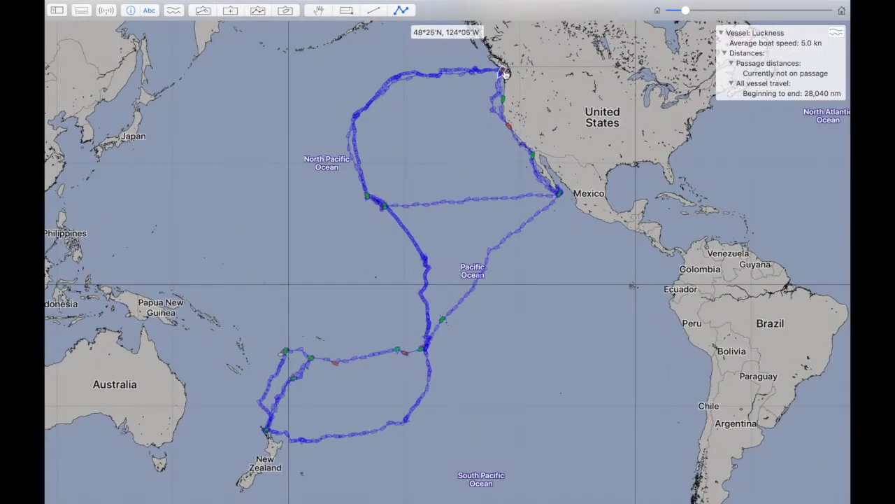
scroll(504, 72, up, 2)
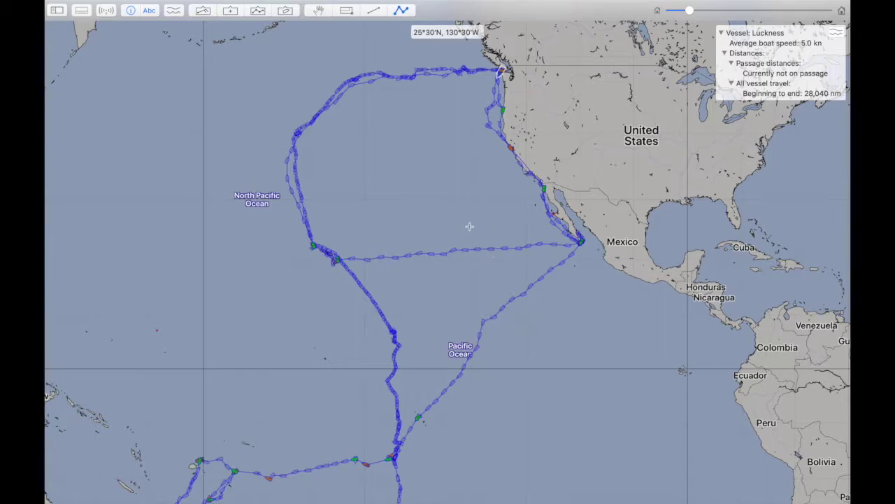
click(425, 255)
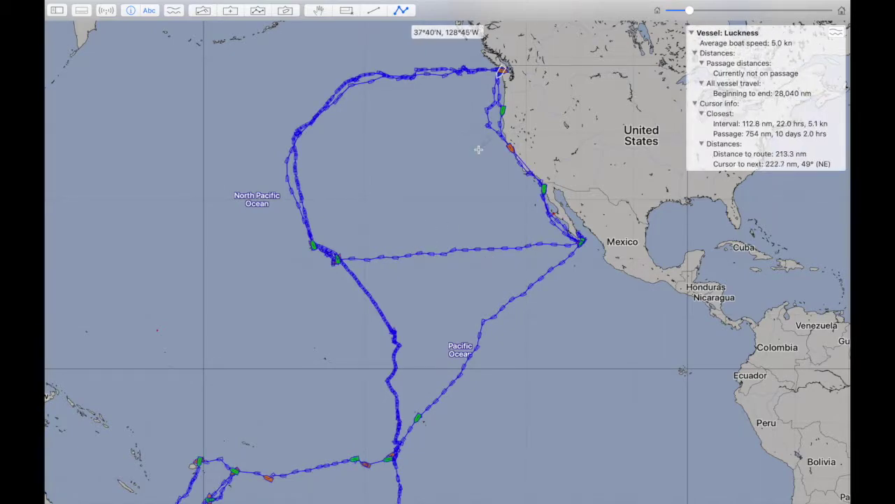
scroll(479, 148, up, 3)
Step: Zoom and pan the chart onto the passage leg southwest of Mexico toward the equator
scroll(478, 149, down, 1)
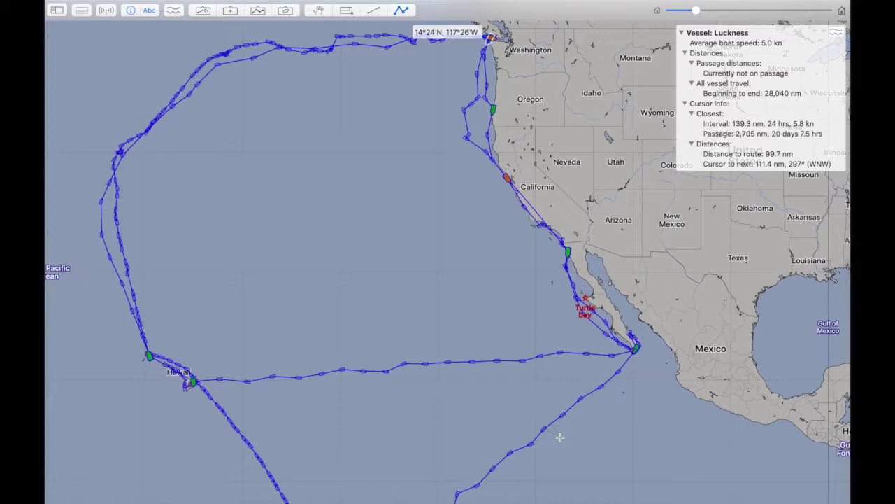
scroll(560, 437, down, 3)
scroll(560, 437, down, 5)
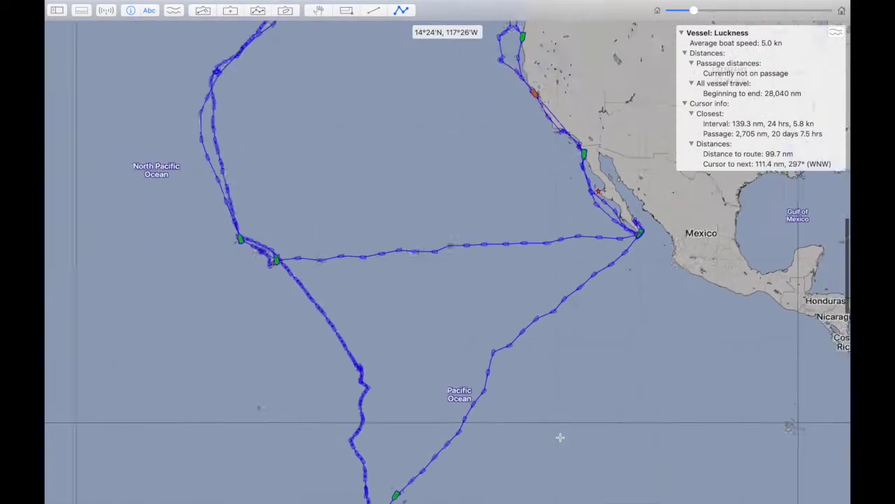
scroll(560, 437, right, 3)
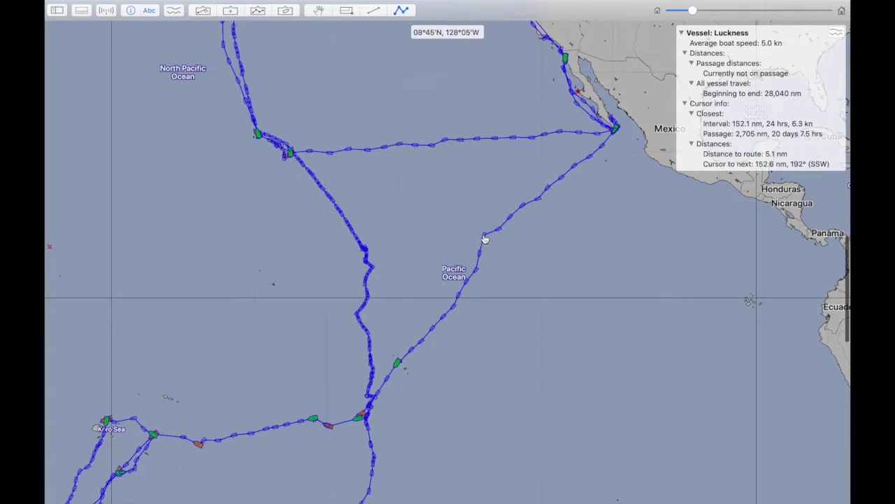
scroll(484, 239, up, 3)
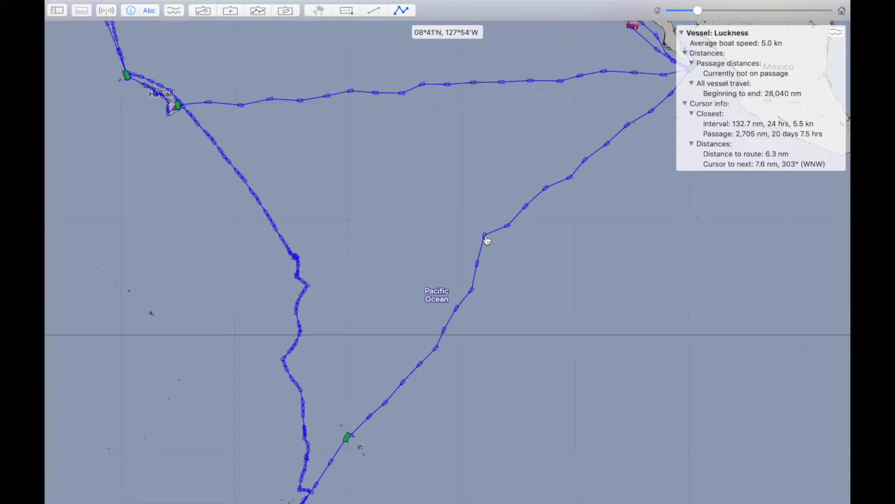
Step: Show the GRIB wind forecast for this position report and play it forward in time
right_click(486, 240)
click(492, 242)
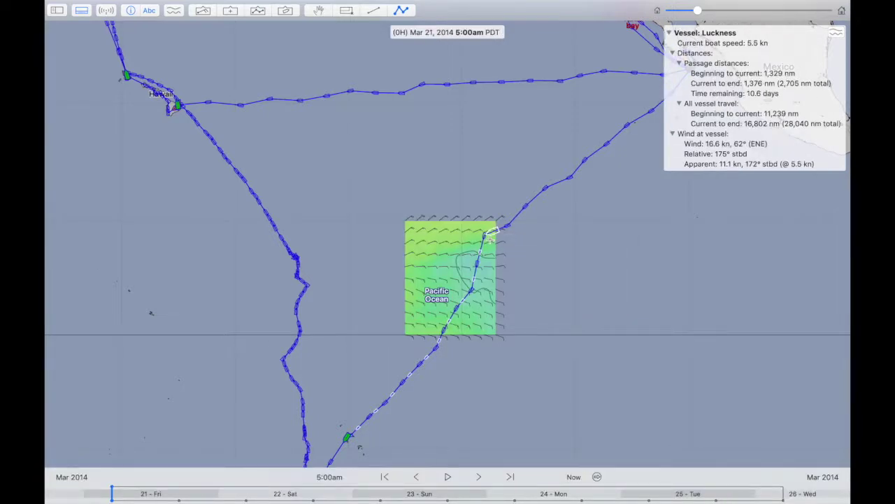
scroll(489, 238, up, 5)
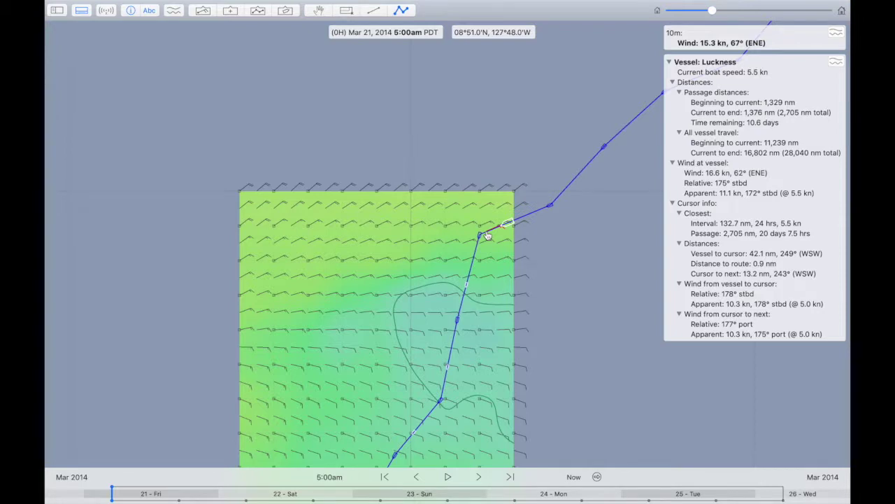
key(space)
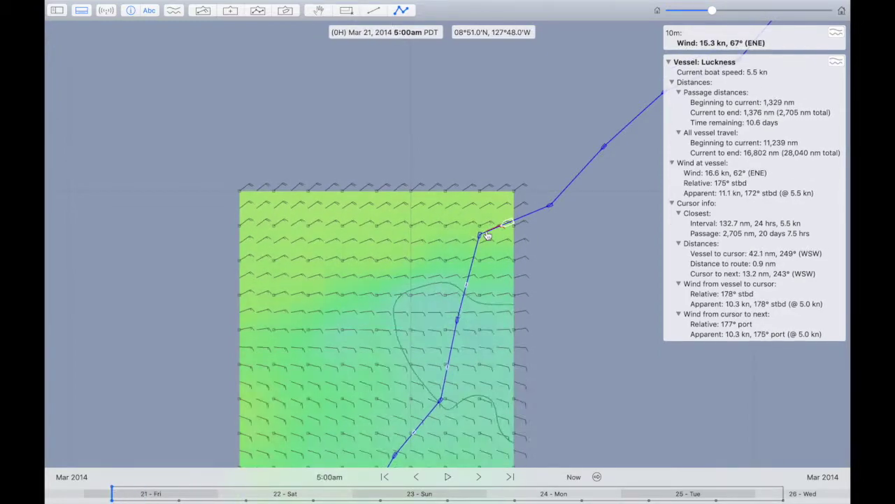
Step: Pan and zoom along the route to its arrival among the French Polynesia islands
scroll(487, 236, right, 5)
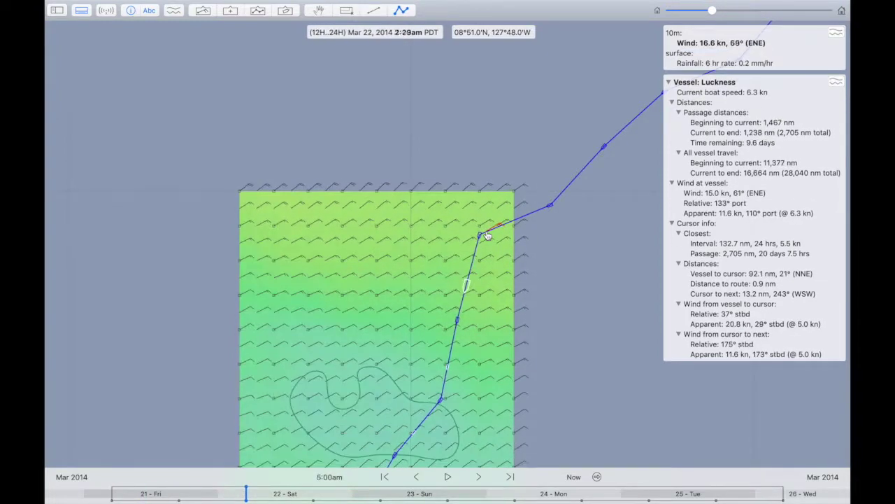
scroll(487, 236, down, 3)
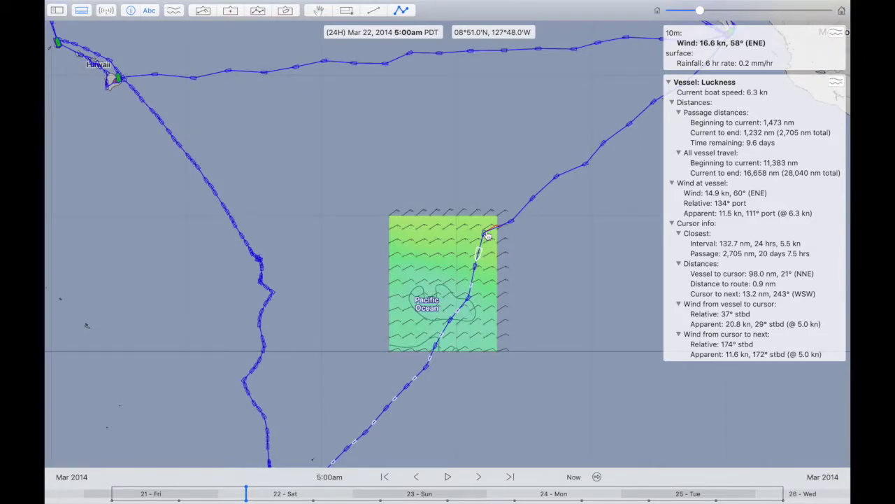
scroll(488, 236, down, 3)
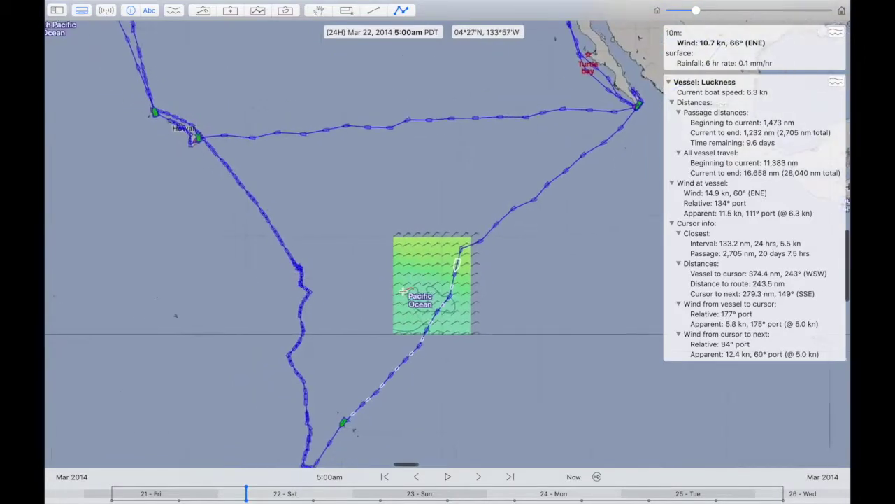
drag(245, 258, 403, 291)
scroll(403, 291, down, 6)
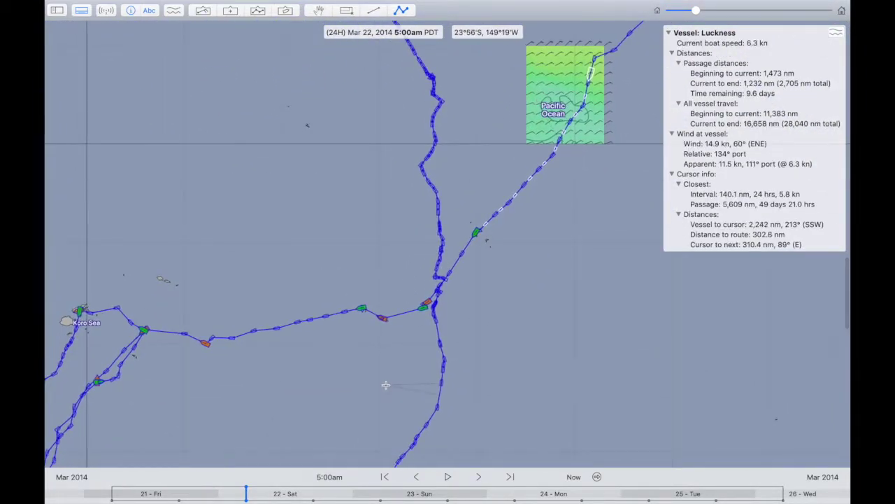
scroll(386, 384, down, 3)
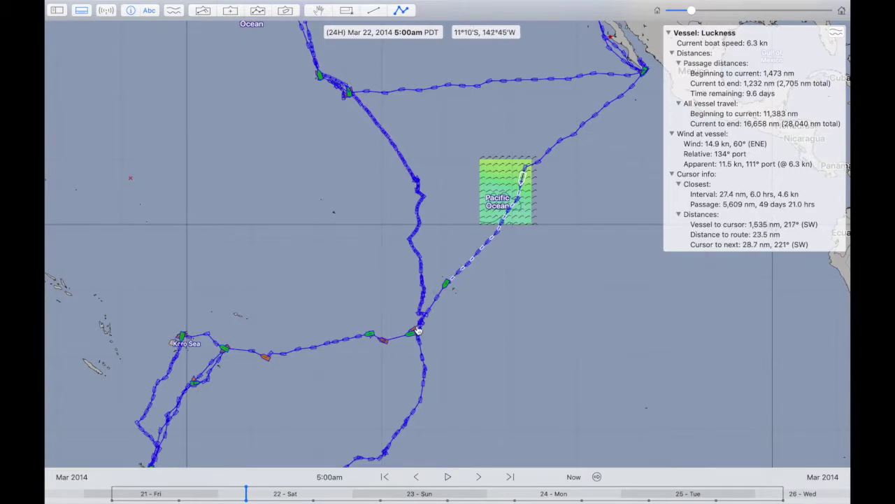
scroll(422, 309, up, 2)
scroll(422, 310, up, 2)
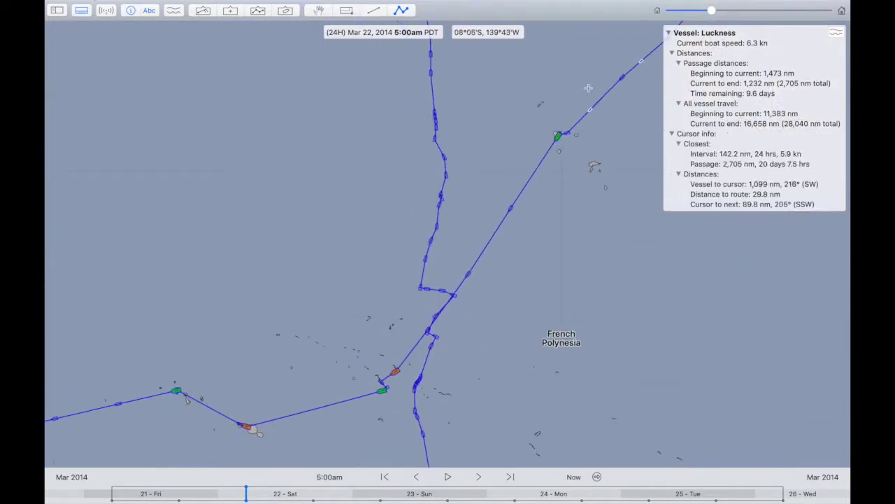
scroll(562, 138, up, 2)
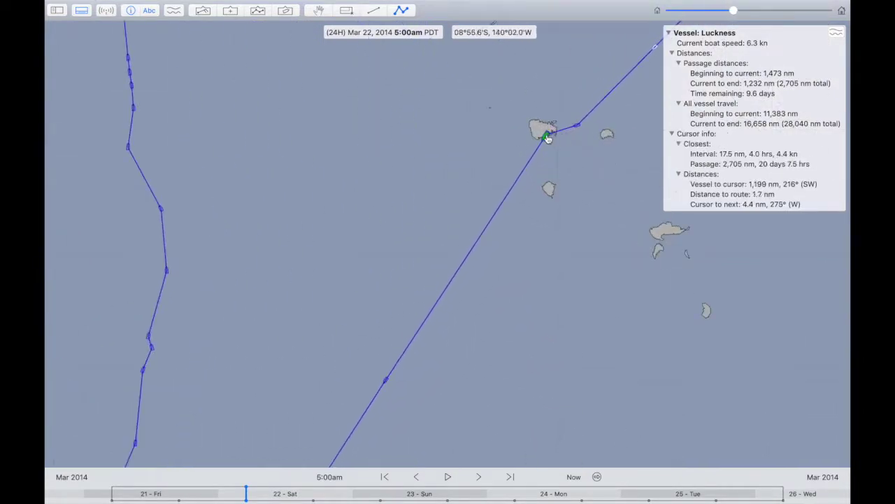
Step: Pan the chart westward along the route past Fiji
scroll(549, 138, up, 2)
scroll(547, 139, down, 2)
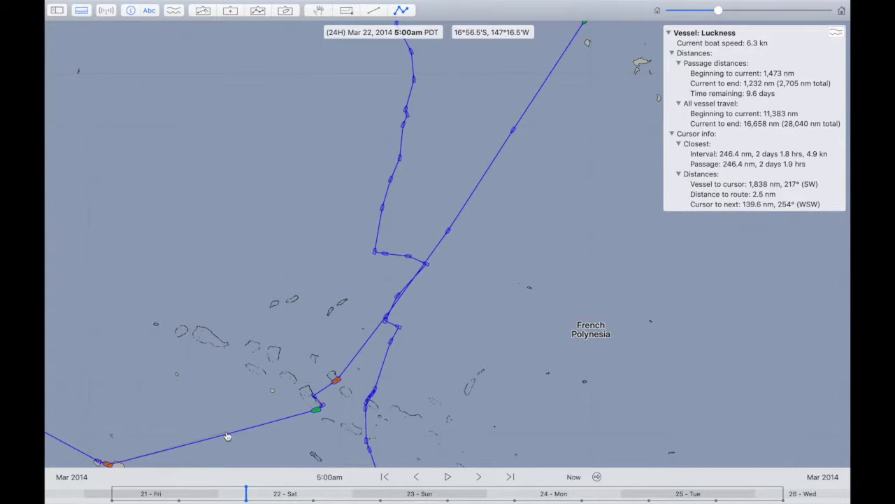
scroll(227, 435, down, 1)
scroll(227, 436, left, 10)
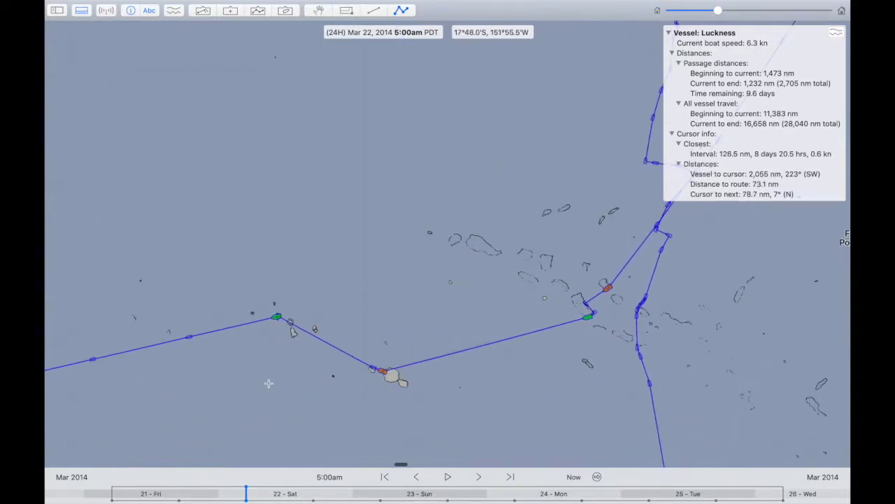
scroll(183, 355, left, 15)
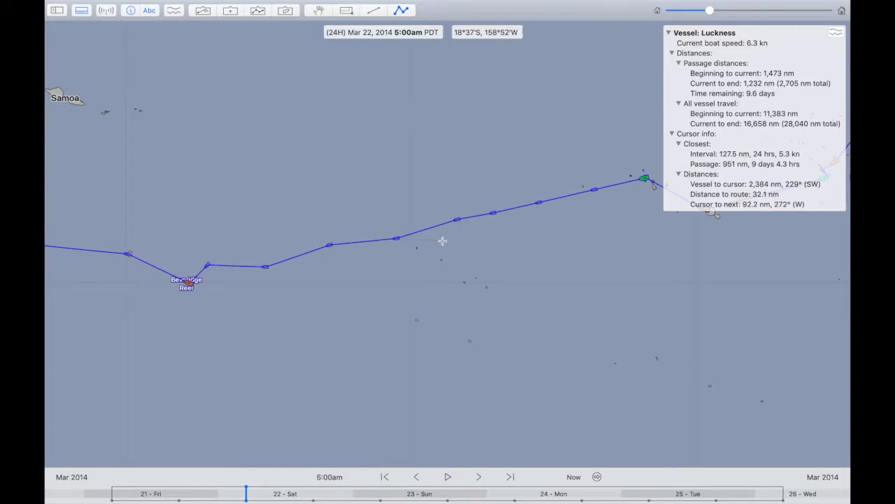
scroll(299, 260, down, 5)
scroll(198, 279, left, 5)
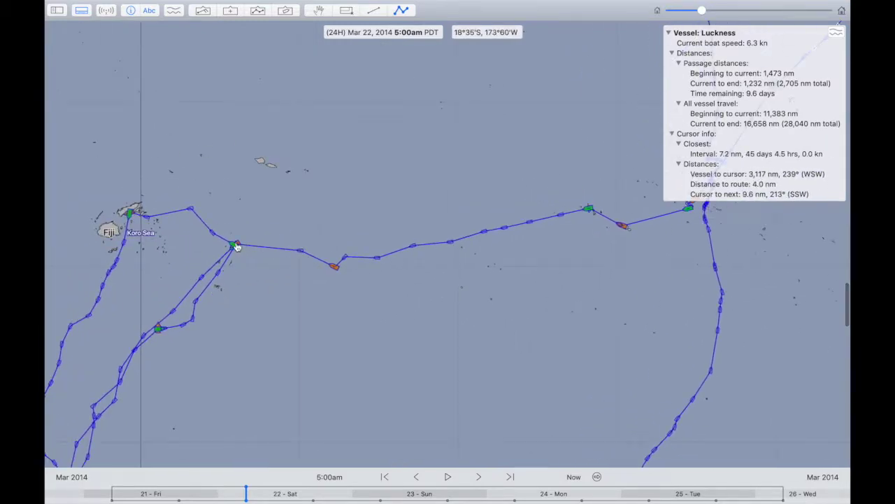
Step: Zoom to the loop east of New Zealand and bring up a position report's options
scroll(237, 247, down, 2)
scroll(237, 247, down, 10)
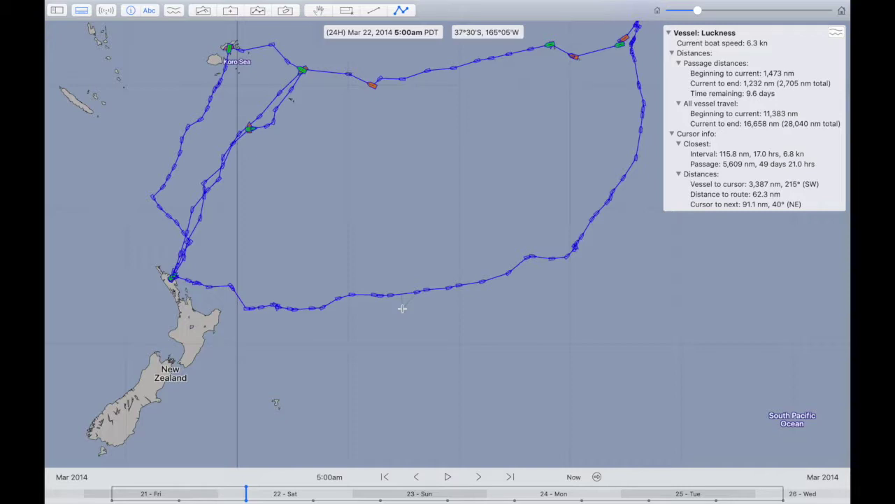
scroll(402, 309, right, 10)
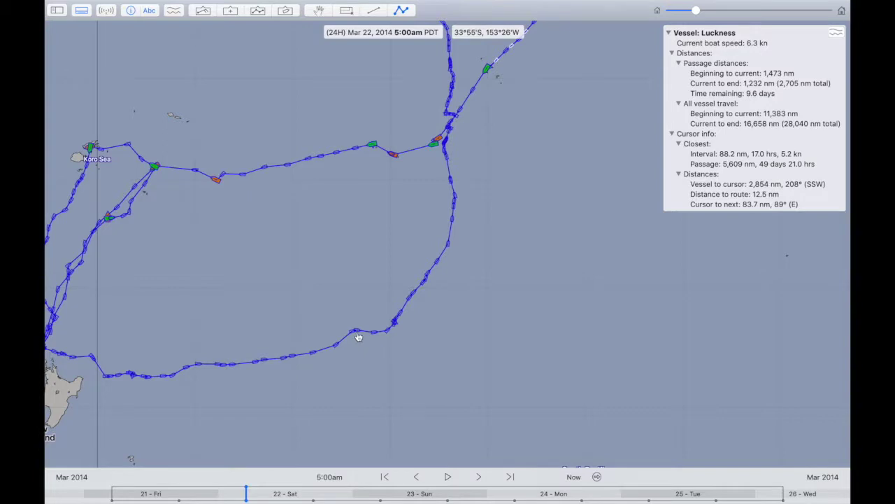
scroll(364, 339, up, 3)
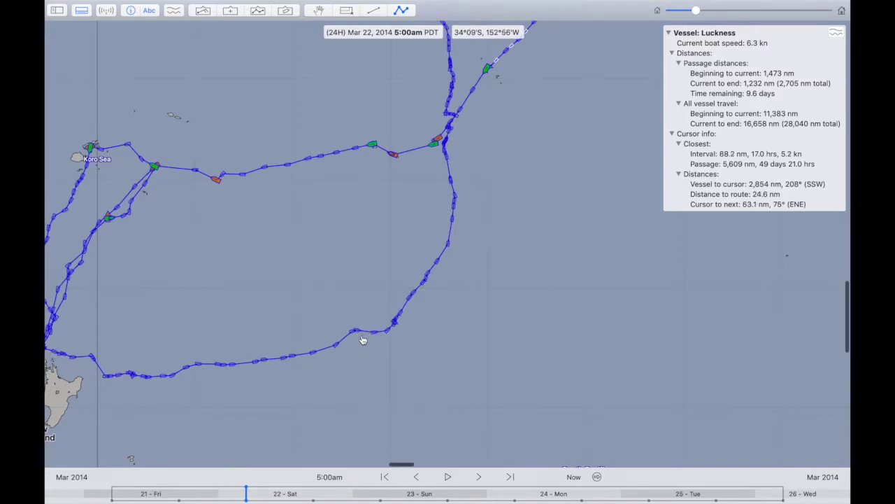
scroll(361, 335, up, 2)
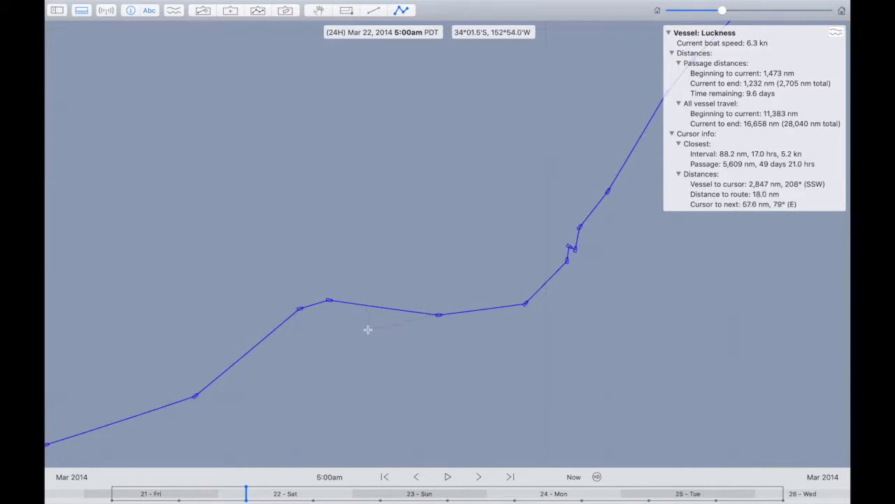
right_click(330, 303)
Step: Show the GRIB forecast for the southern-loop position report, stepped 12 hours to May 17, 2016 5:00am
key(Escape)
click(329, 302)
right_click(329, 302)
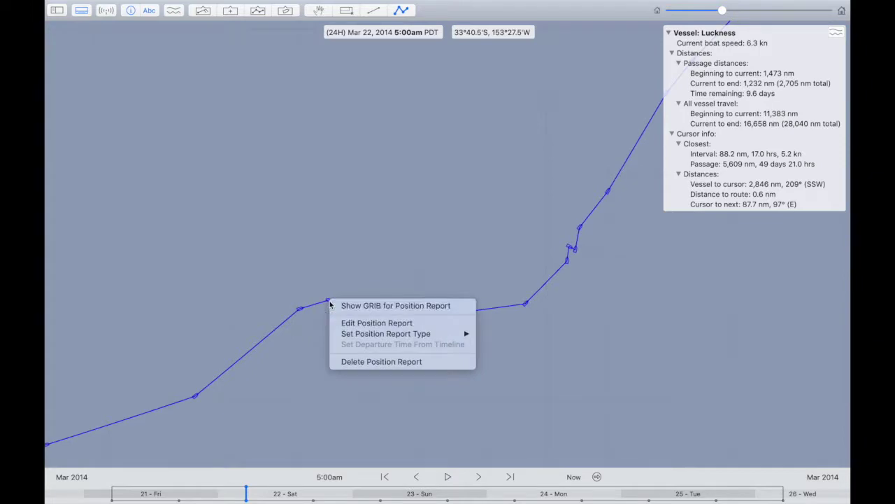
click(332, 303)
key(Right)
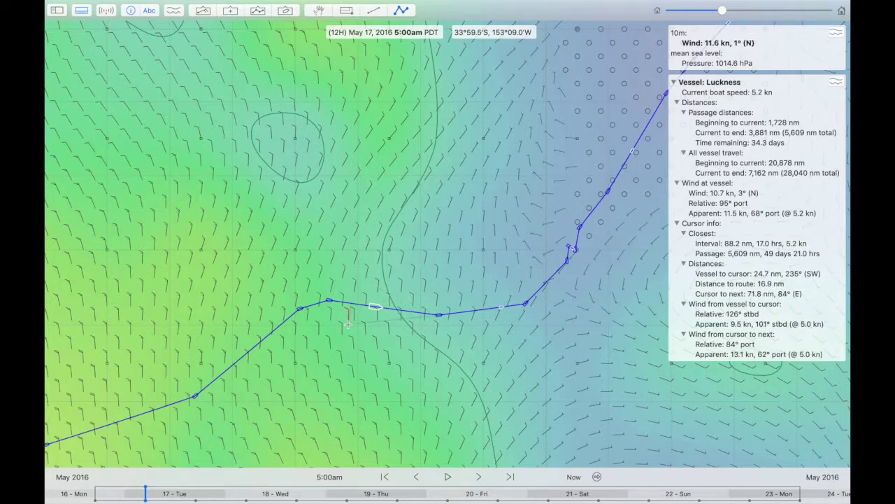
Step: Zoom out and pan away from the GRIB area to survey the vessel's earlier tracks
scroll(348, 323, down, 5)
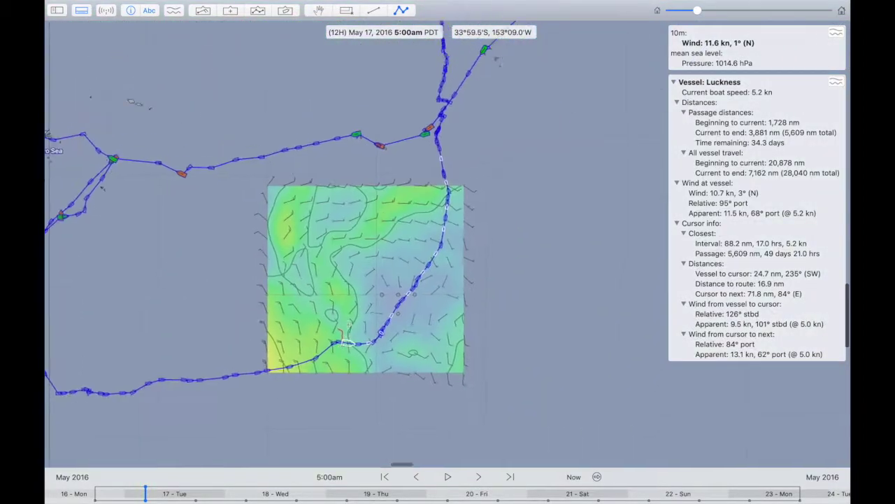
drag(348, 323, 378, 241)
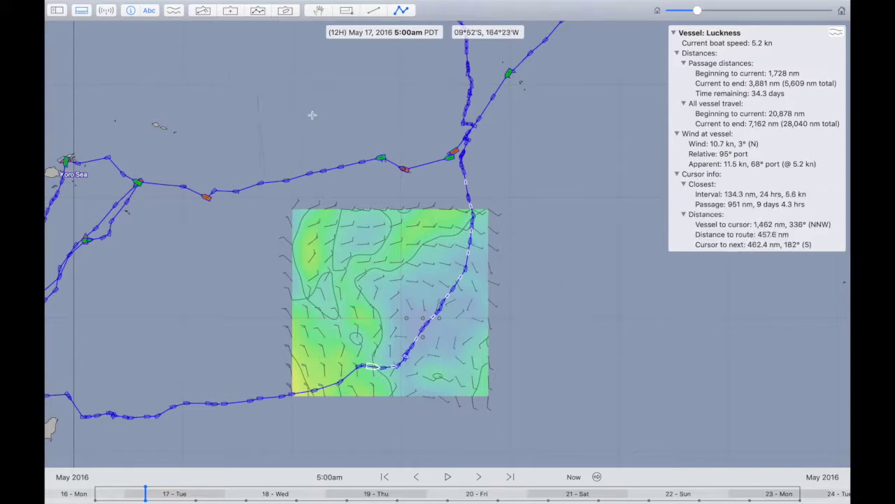
scroll(315, 117, down, 5)
scroll(315, 117, up, 10)
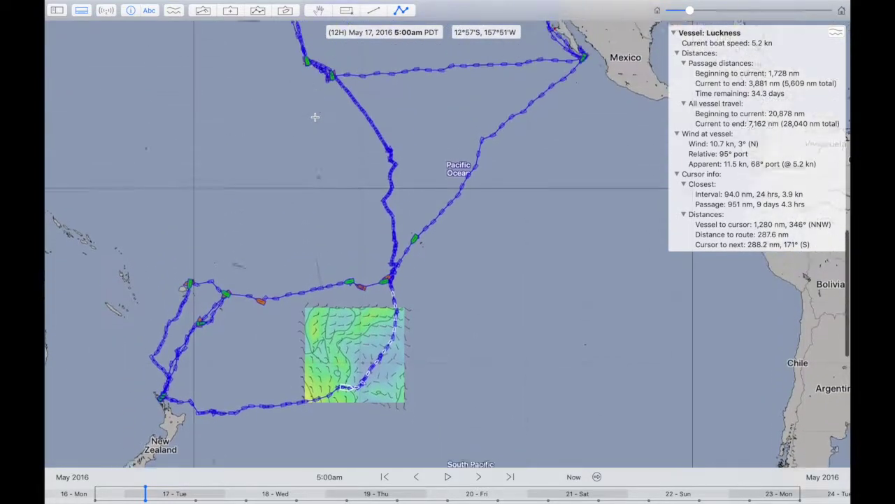
right_click(368, 126)
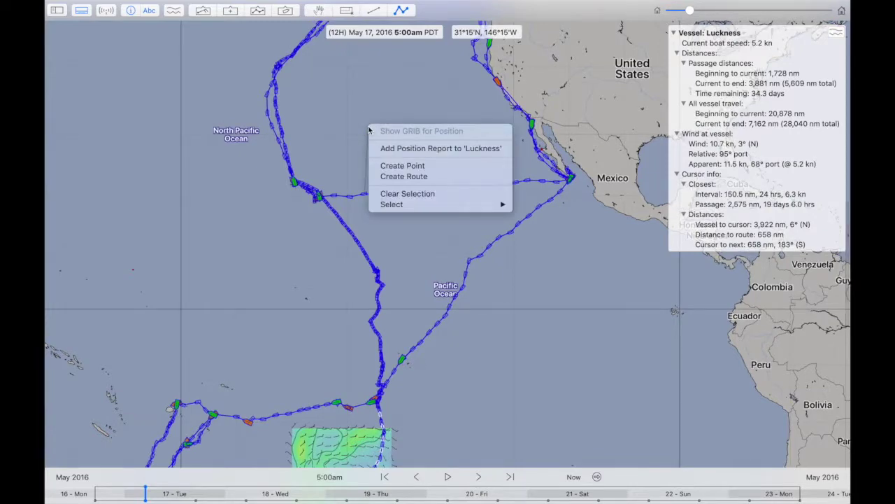
click(340, 122)
Step: Zoom in on the vessel's passages along the US West Coast near California
scroll(340, 122, up, 1)
scroll(340, 121, up, 3)
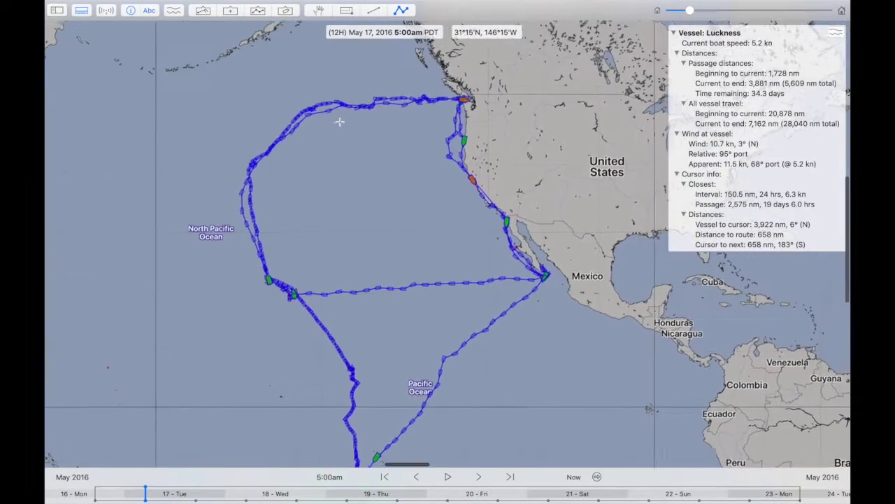
scroll(460, 110, up, 5)
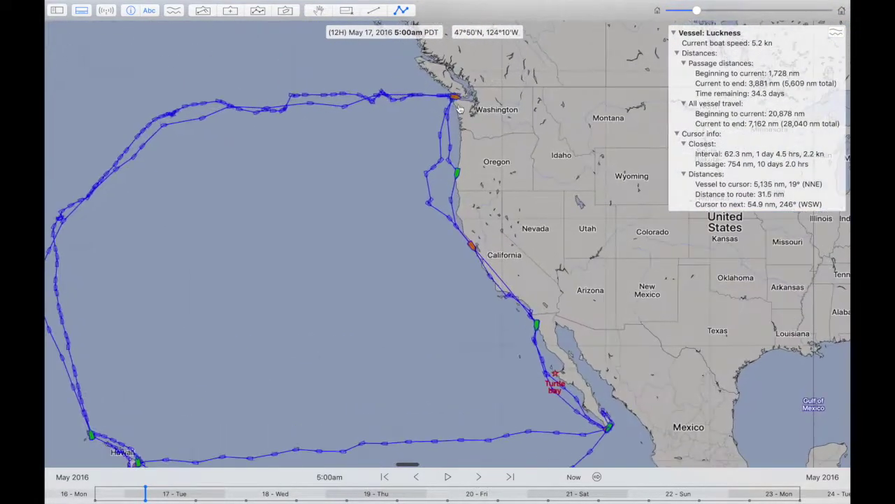
scroll(460, 109, down, 1)
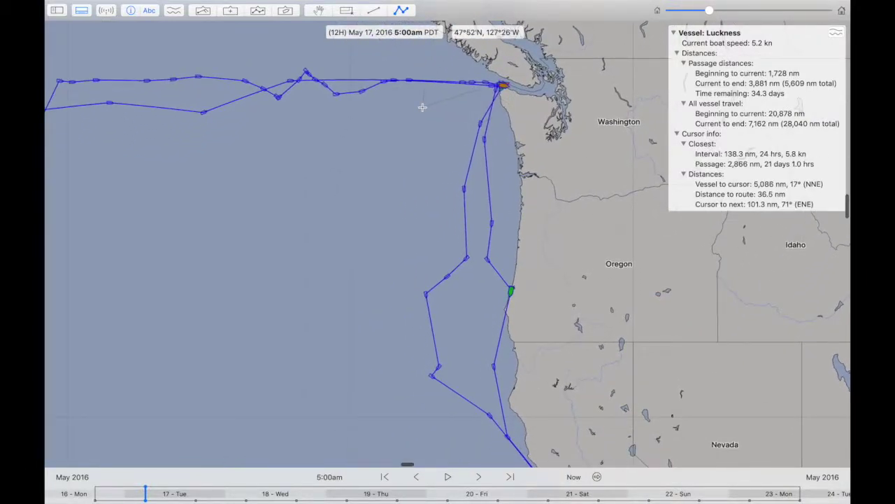
scroll(423, 107, down, 5)
scroll(418, 123, down, 5)
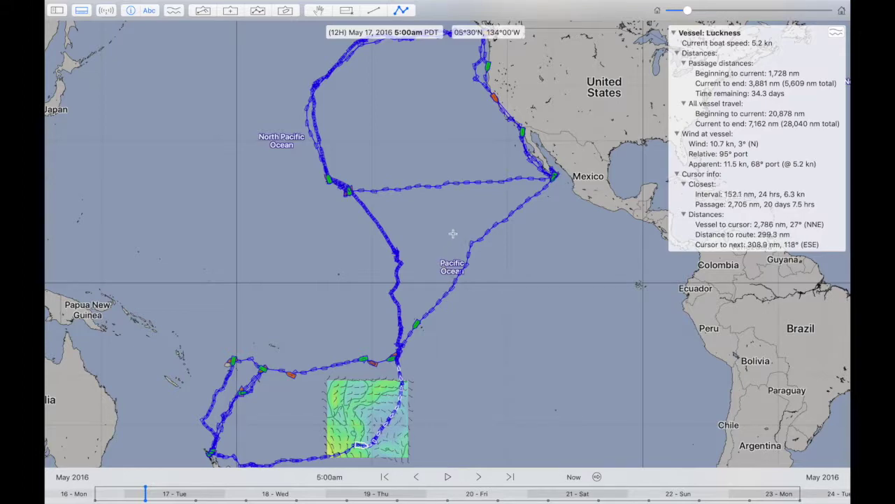
scroll(492, 165, up, 3)
scroll(492, 166, up, 5)
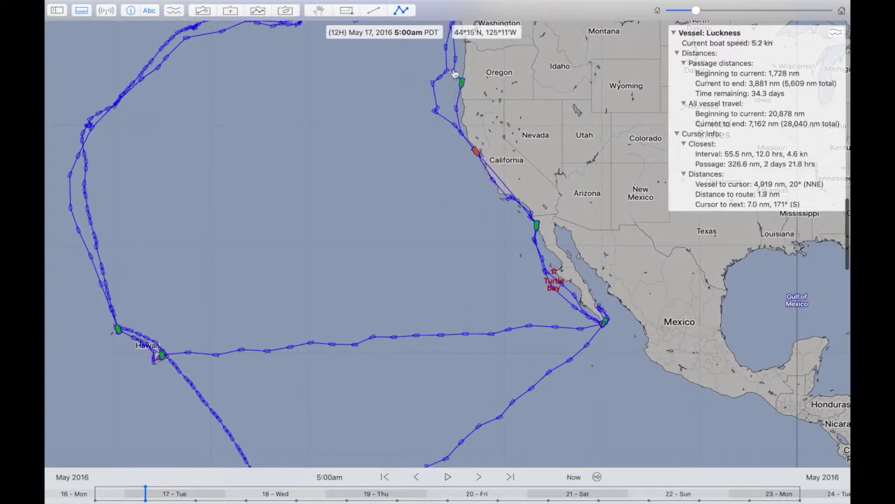
scroll(462, 56, up, 2)
scroll(469, 52, up, 2)
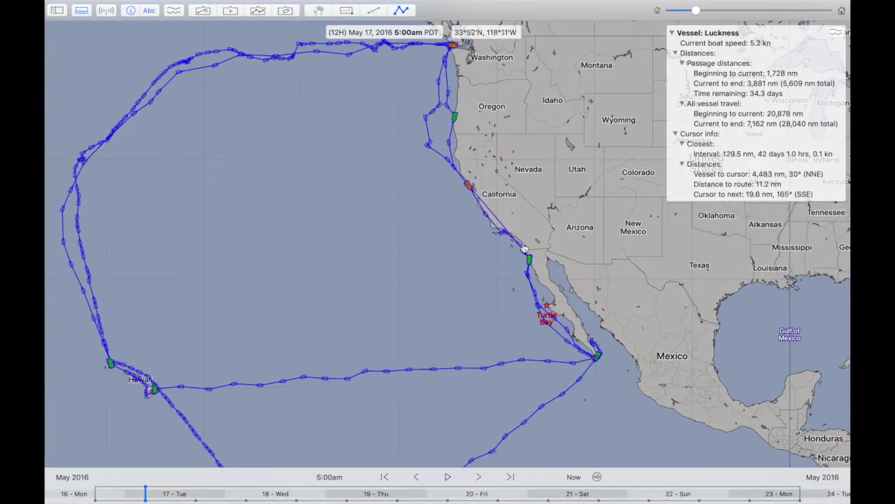
Step: Limit Luckness's past track to 90 days, keeping s/v First showing all past locations
click(286, 12)
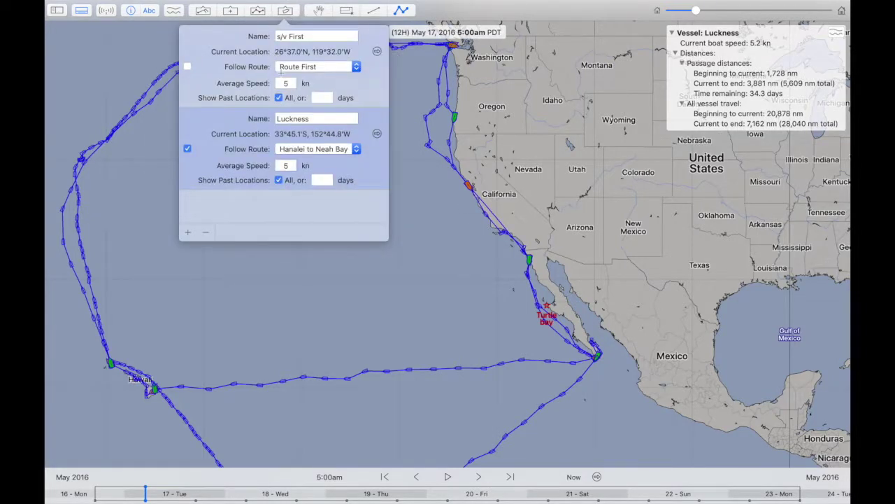
click(278, 98)
click(326, 99)
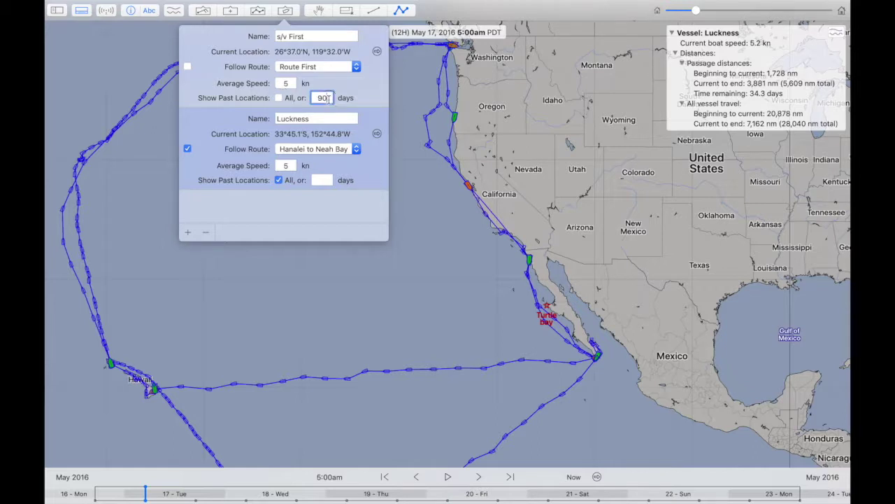
click(278, 98)
click(279, 181)
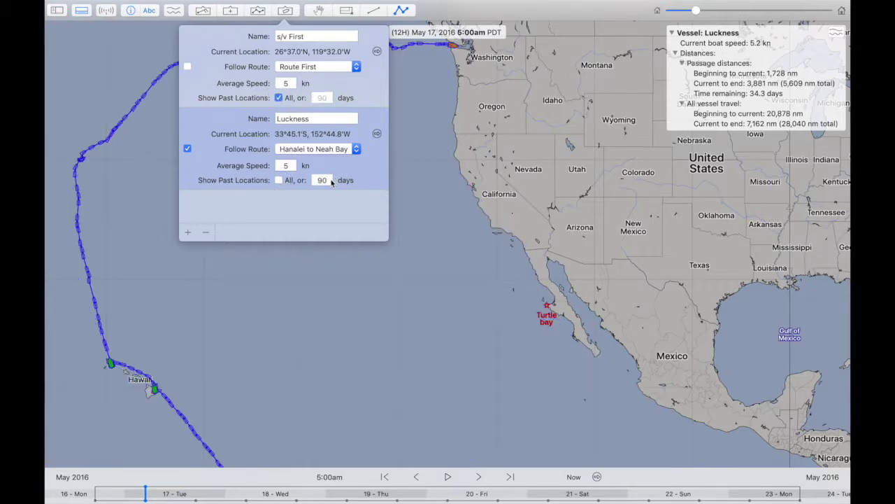
click(454, 229)
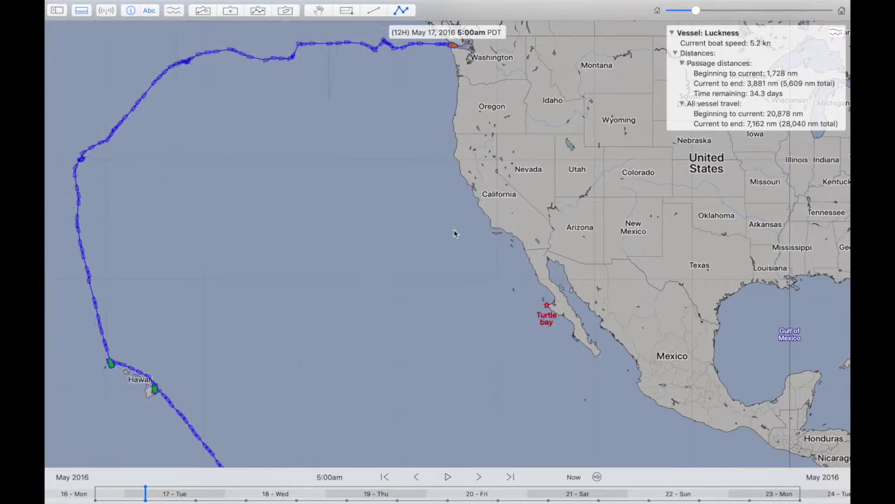
Step: Zoom out to view Luckness's track across the Pacific from New Zealand to Washington
right_click(449, 300)
click(414, 299)
scroll(415, 299, down, 10)
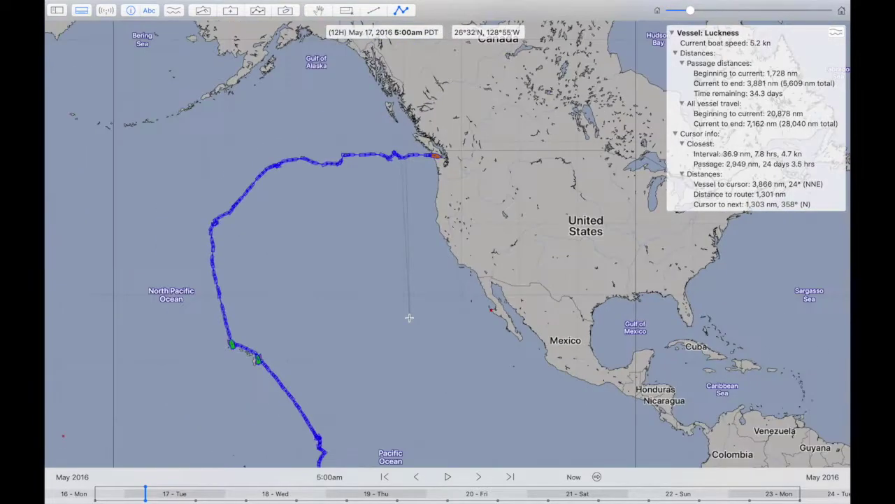
scroll(408, 321, up, 1)
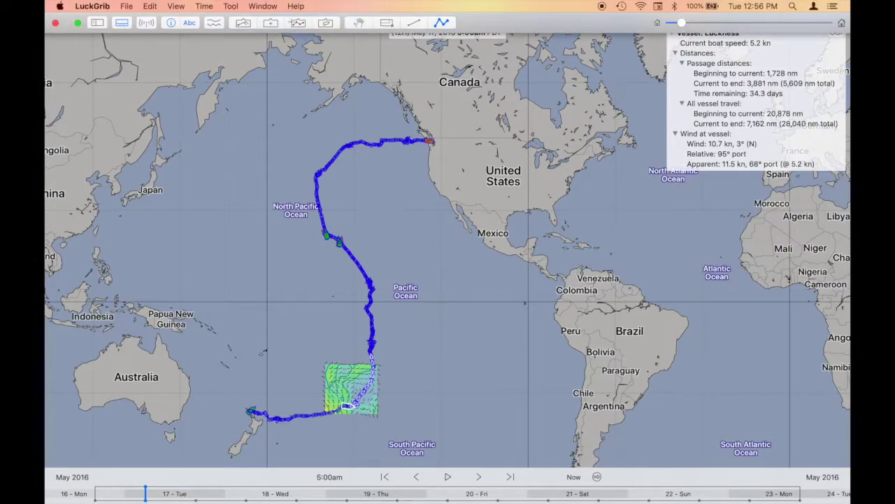
Step: Try 365 and 30 days for Luckness's past track, then settle on 90 and close the Vessels popover
click(326, 22)
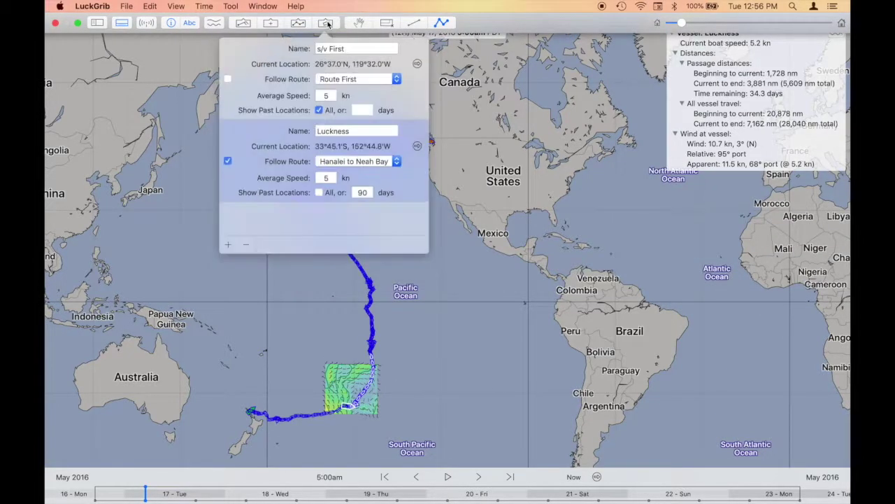
click(299, 181)
click(320, 181)
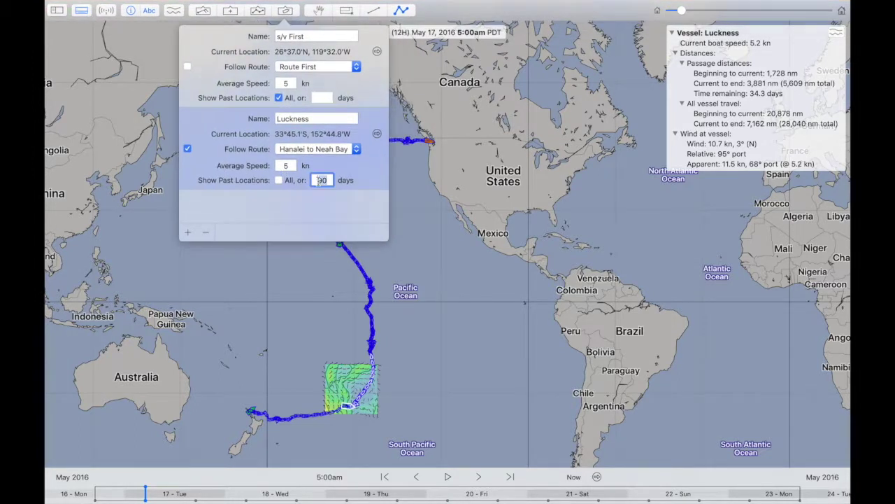
text(365)
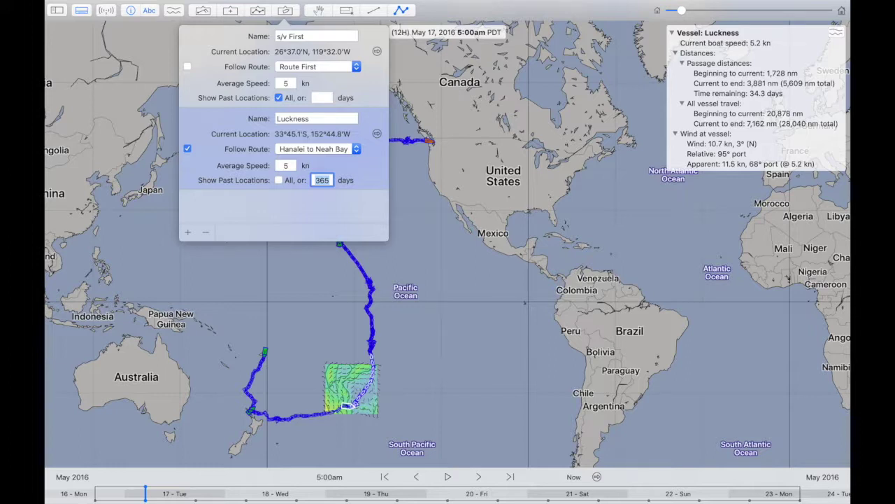
text(30)
key(Return)
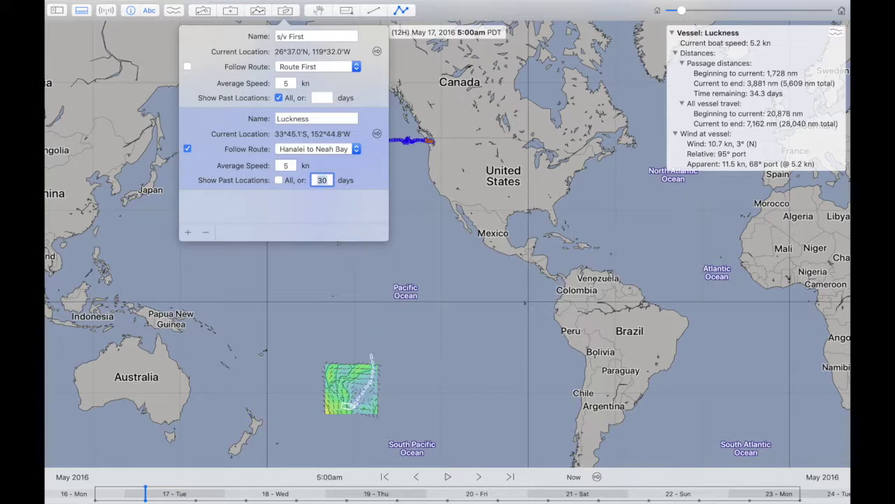
text(9)
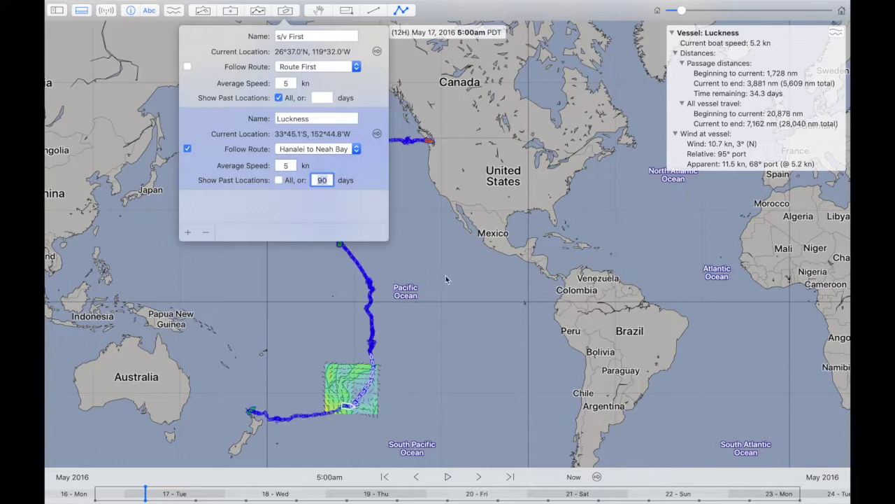
click(448, 309)
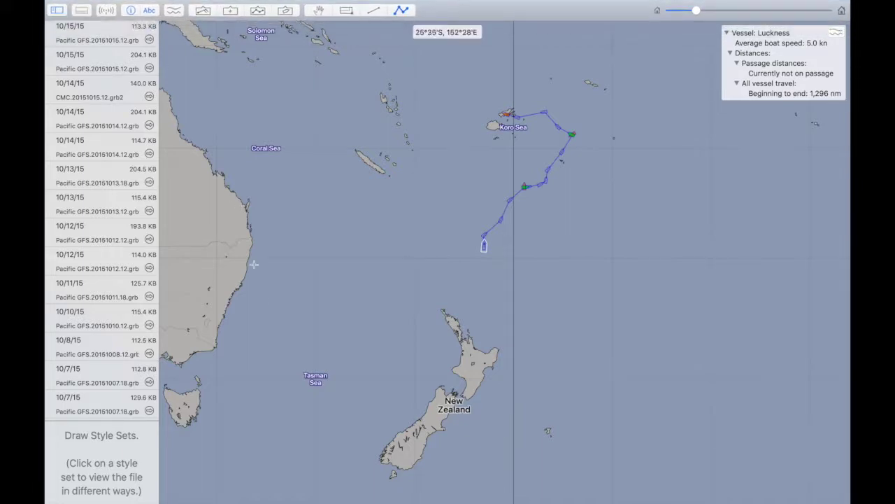
Step: Load the Pacific GFS.20151007.18.grb wind and pressure forecast over the Fiji route
scroll(387, 266, left, 5)
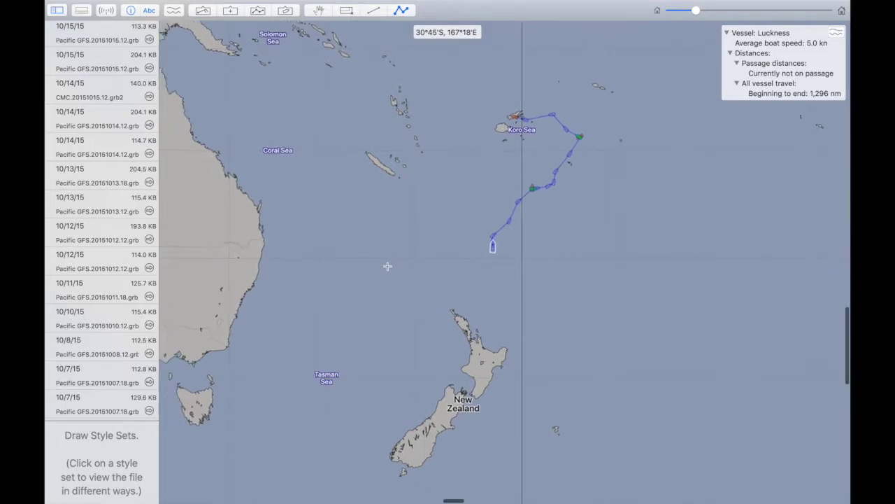
scroll(388, 266, right, 2)
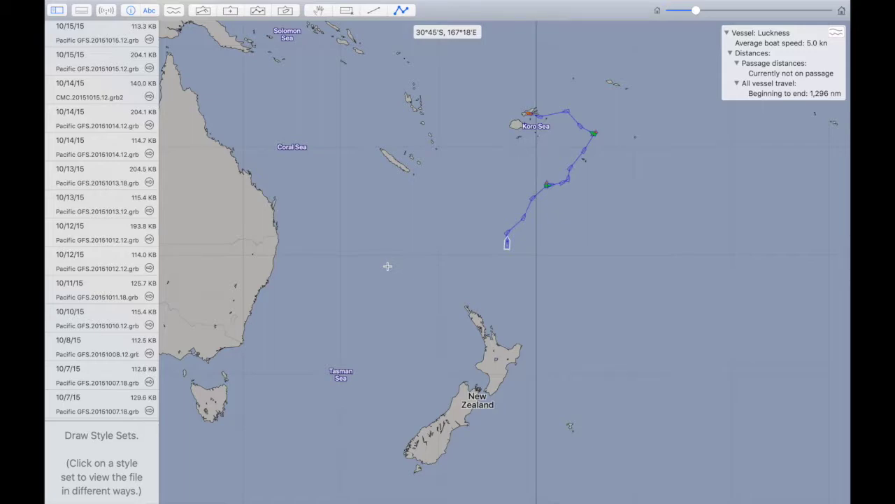
click(102, 398)
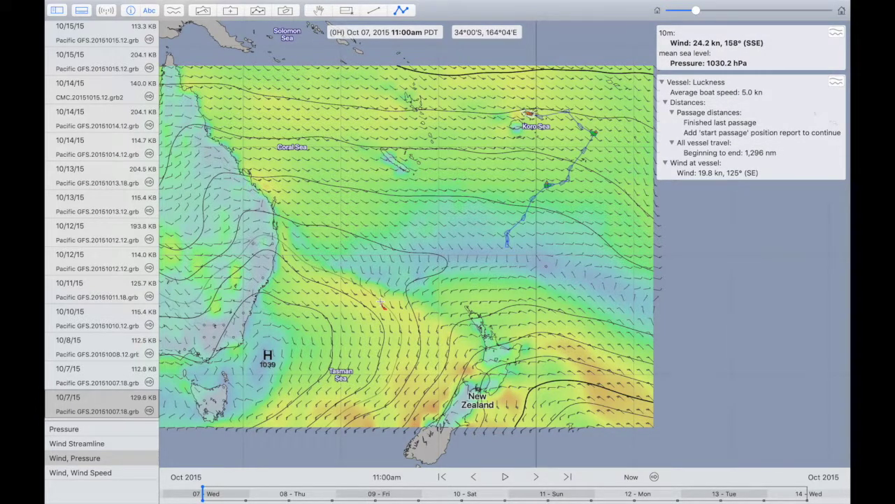
Step: Play the Oct 7 forecast animation through to Oct 14, then replay it
scroll(238, 204, down, 2)
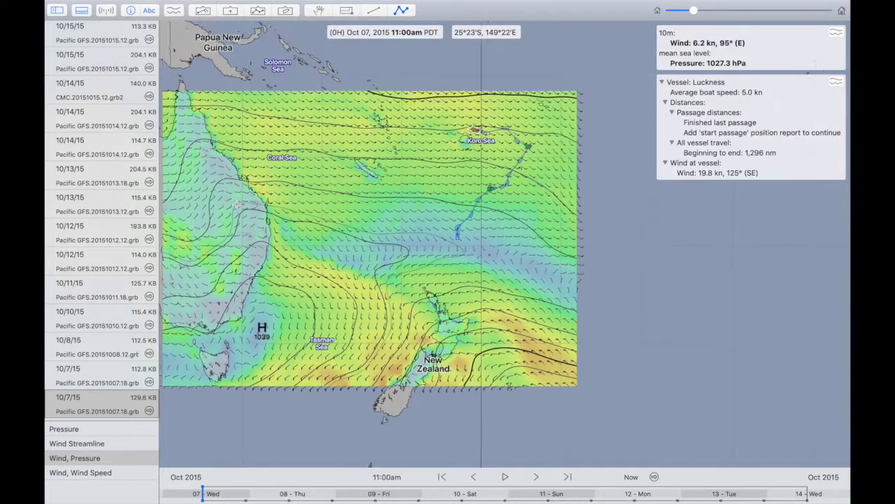
scroll(238, 204, left, 3)
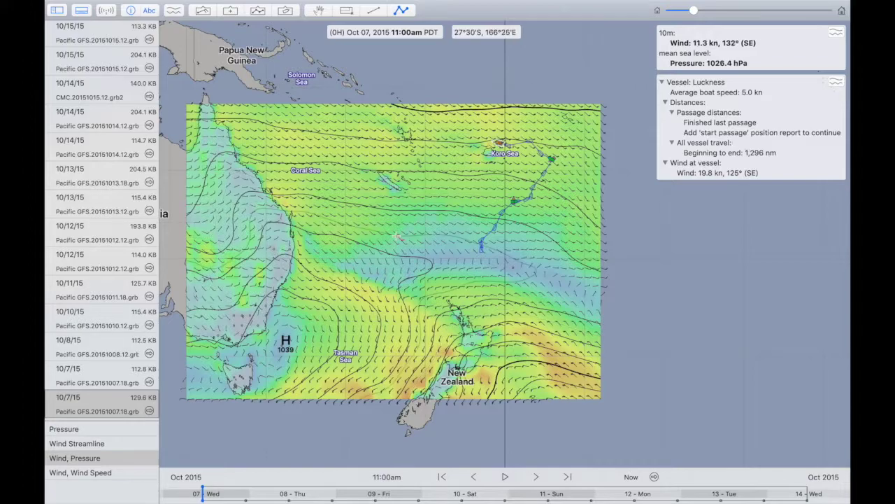
key(space)
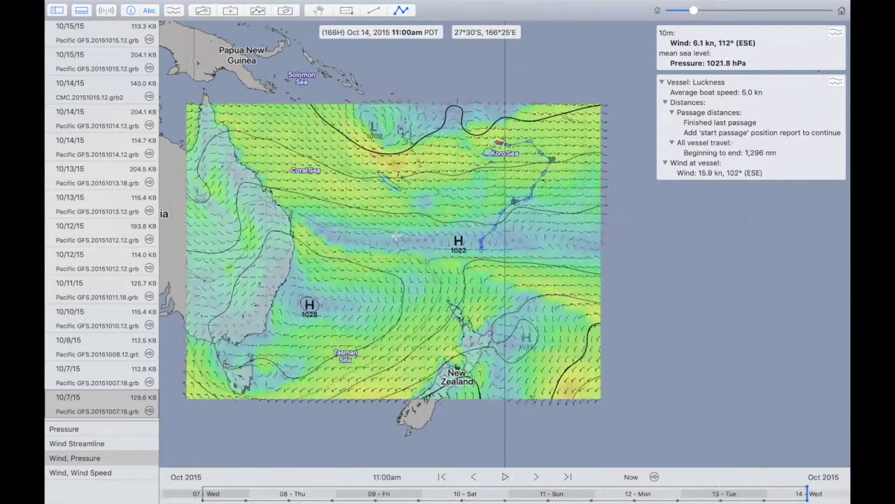
key(space)
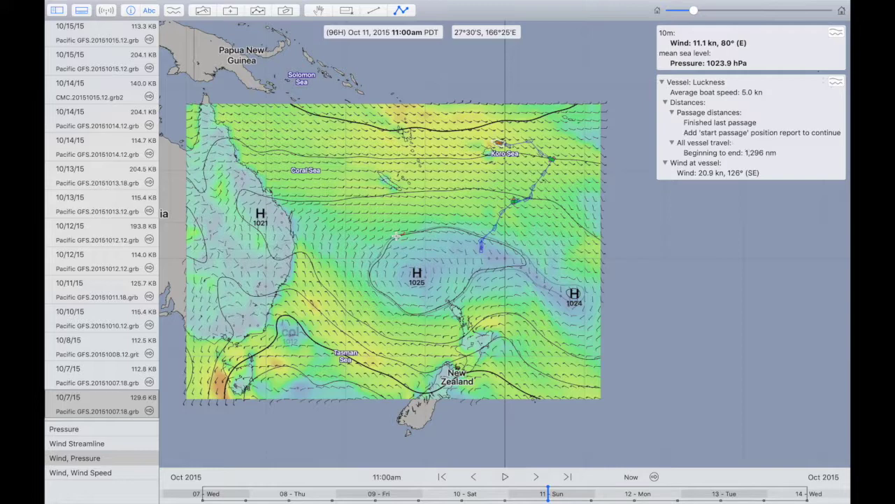
Step: Zoom around the route under the forecast, then load Pacific GFS.20151010.12.grb
scroll(396, 236, down, 3)
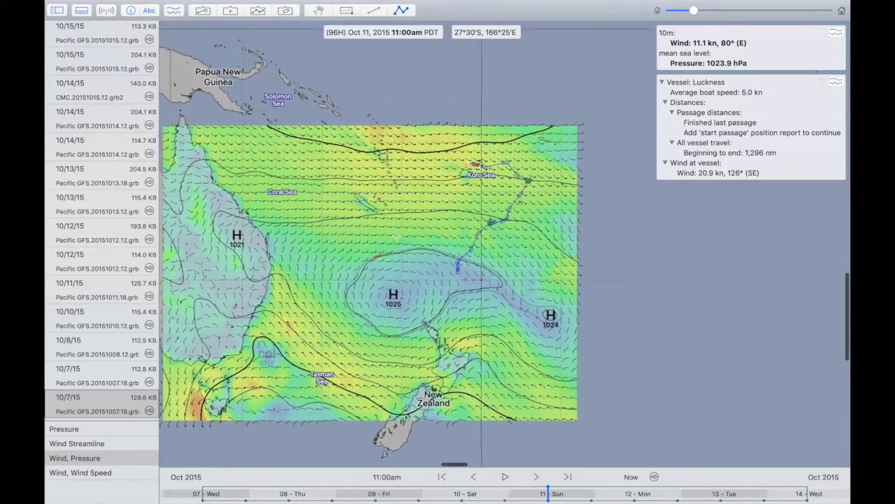
scroll(397, 231, up, 2)
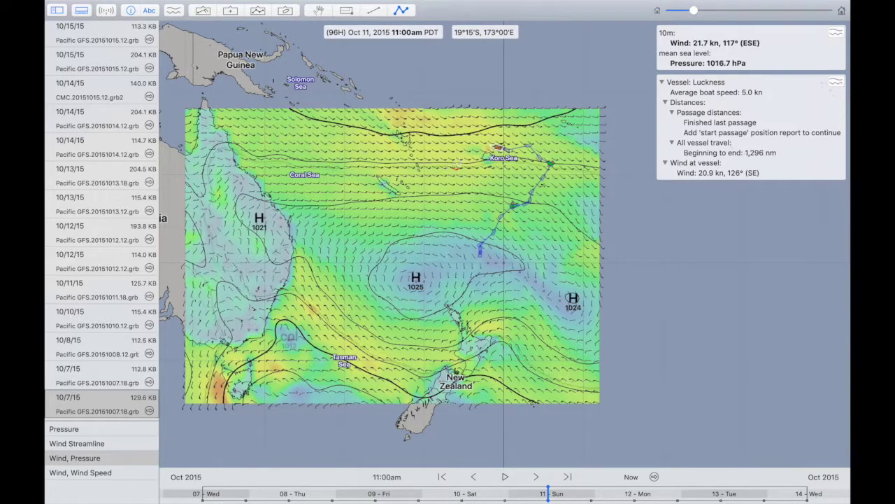
scroll(504, 160, up, 2)
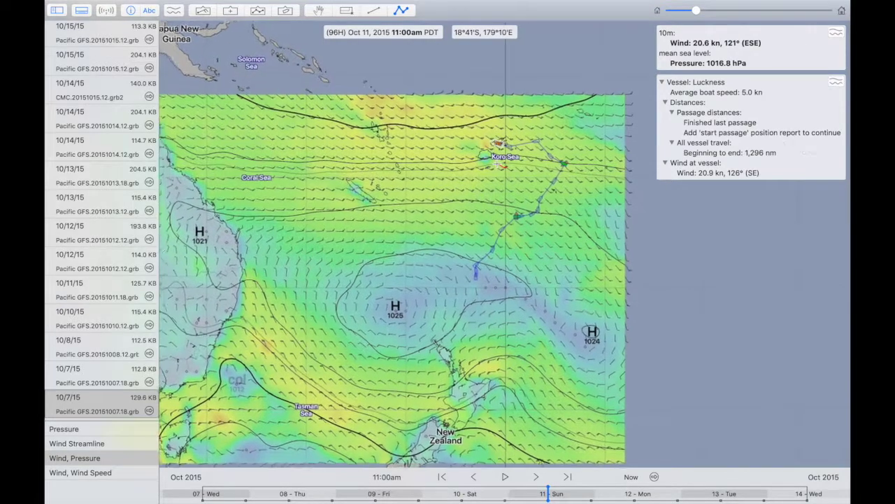
scroll(497, 161, up, 3)
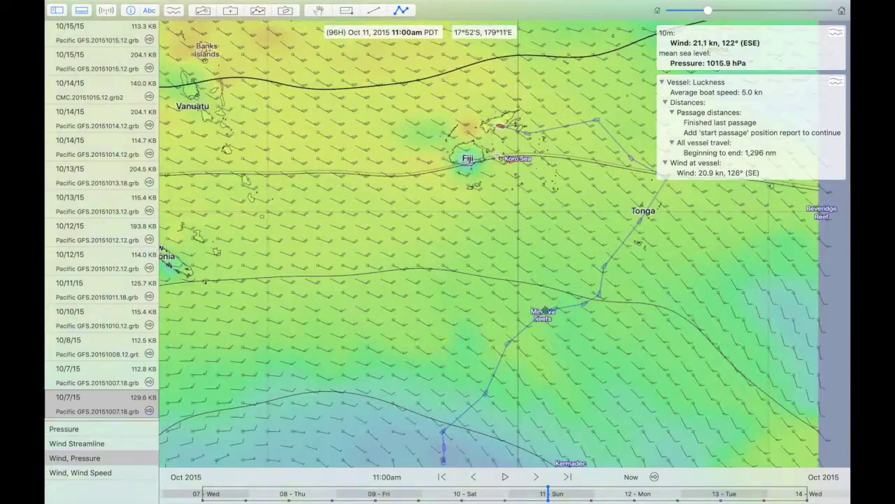
scroll(495, 160, down, 4)
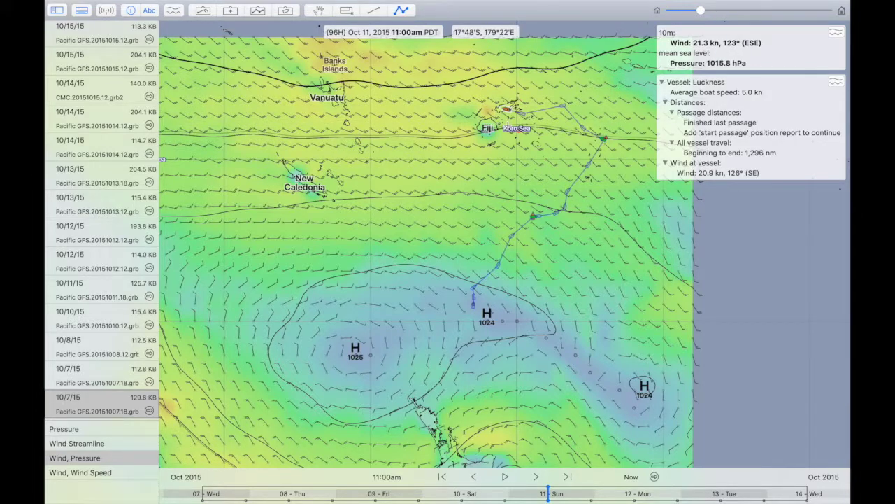
scroll(508, 127, down, 5)
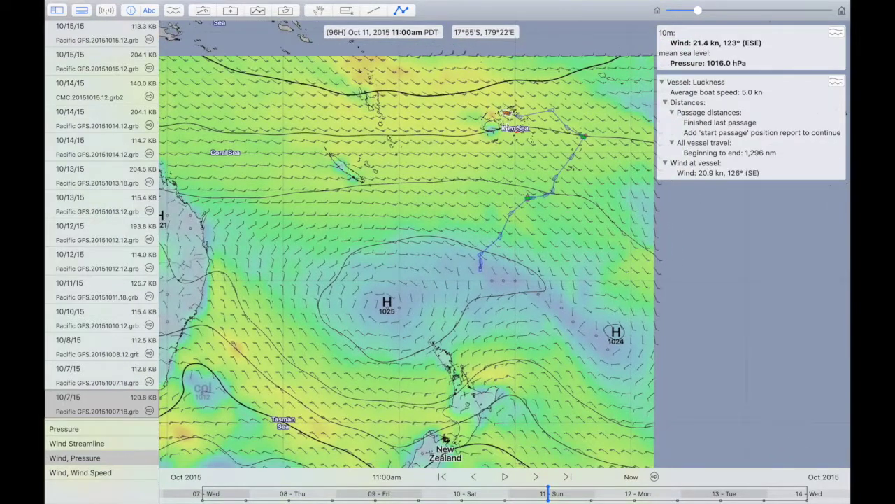
scroll(508, 127, up, 2)
scroll(507, 127, right, 2)
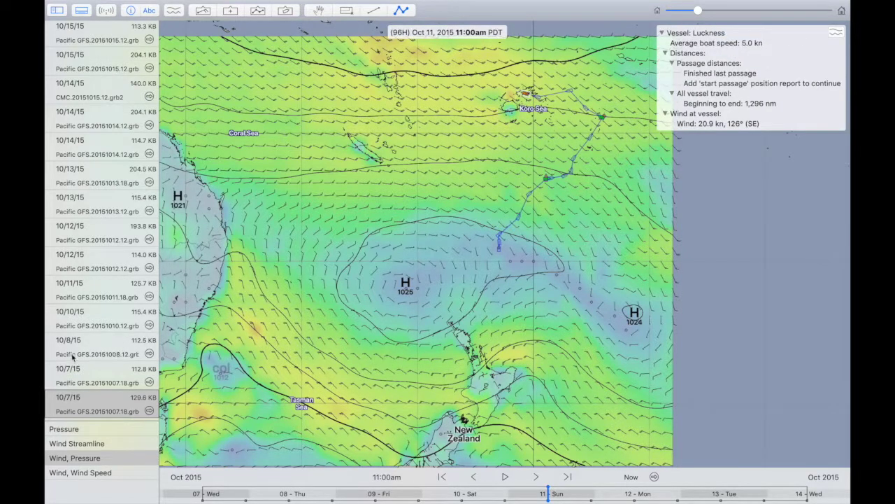
click(80, 325)
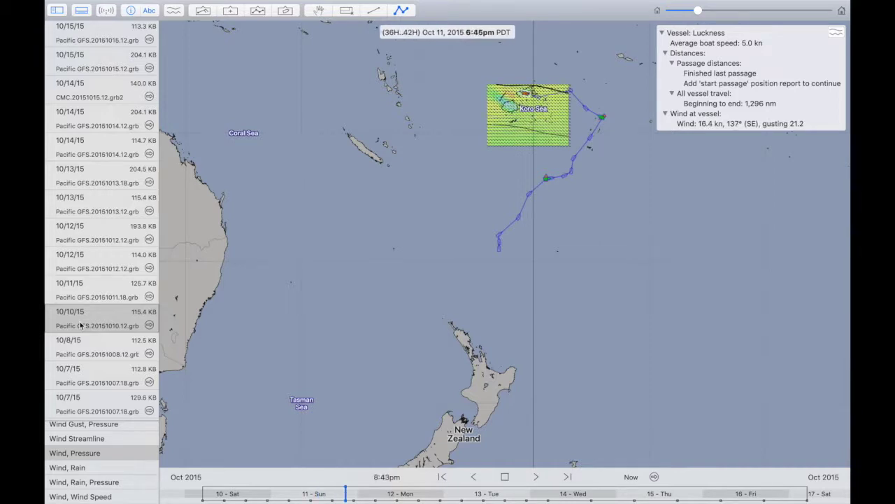
Step: Compare the 10/11/15 and 10/10/15 GRIB files around Fiji, ending on Pacific GFS.20151011.18.grb zoomed out
scroll(81, 325, up, 3)
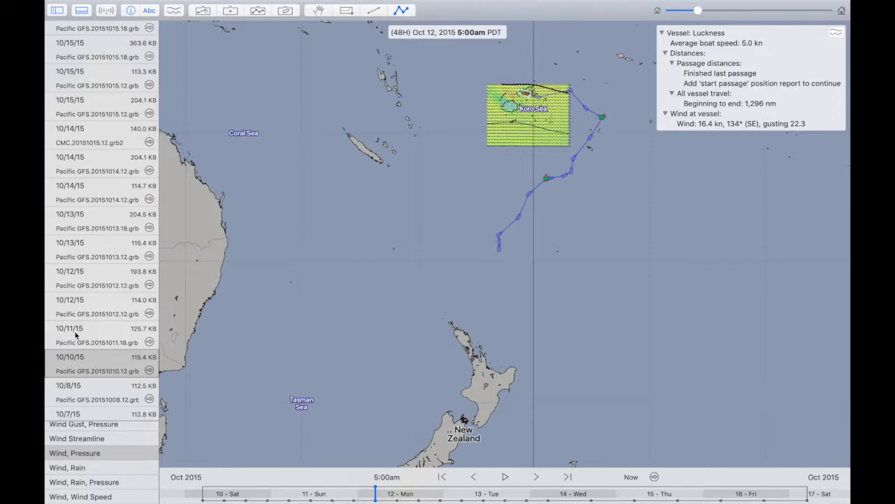
click(77, 336)
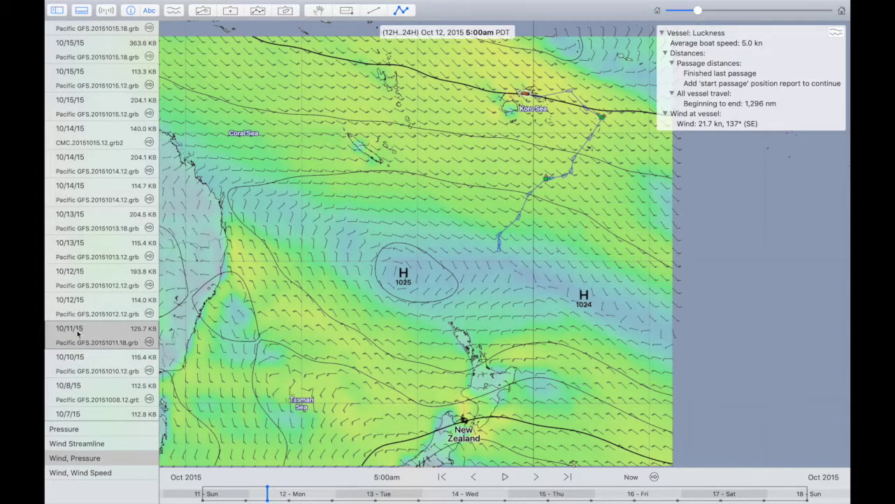
click(80, 367)
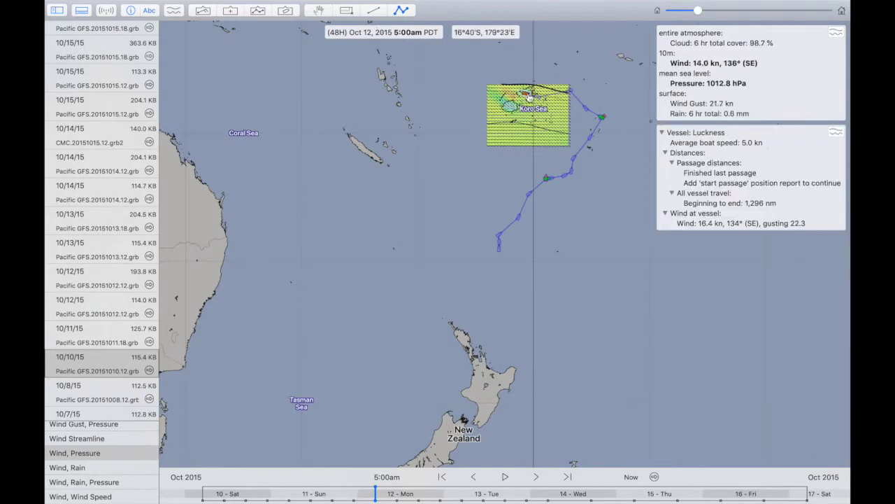
scroll(530, 91, up, 5)
scroll(529, 91, up, 3)
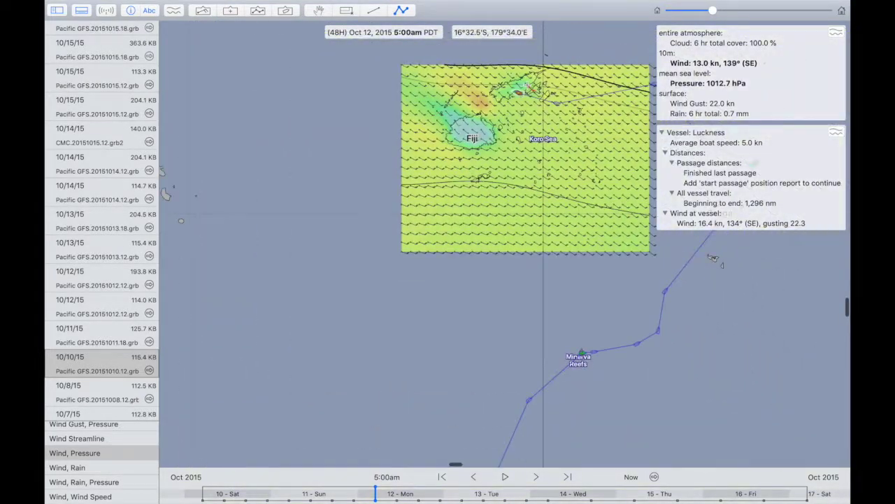
click(95, 334)
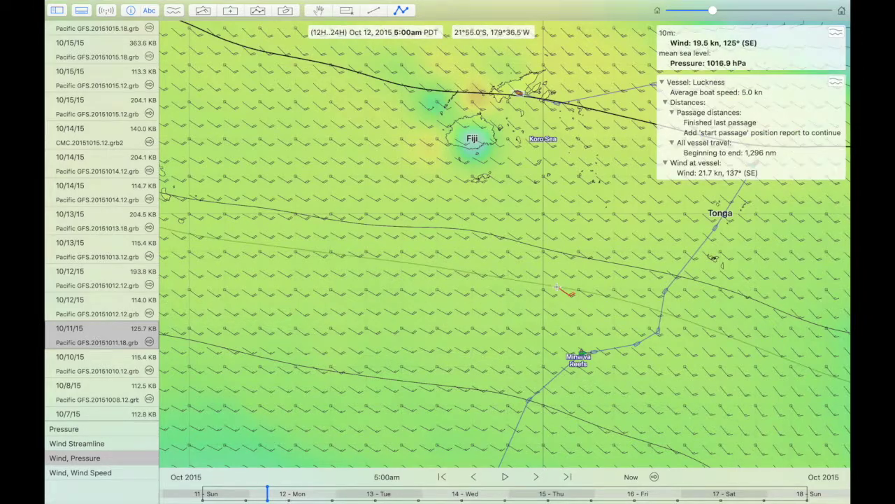
scroll(557, 283, down, 2)
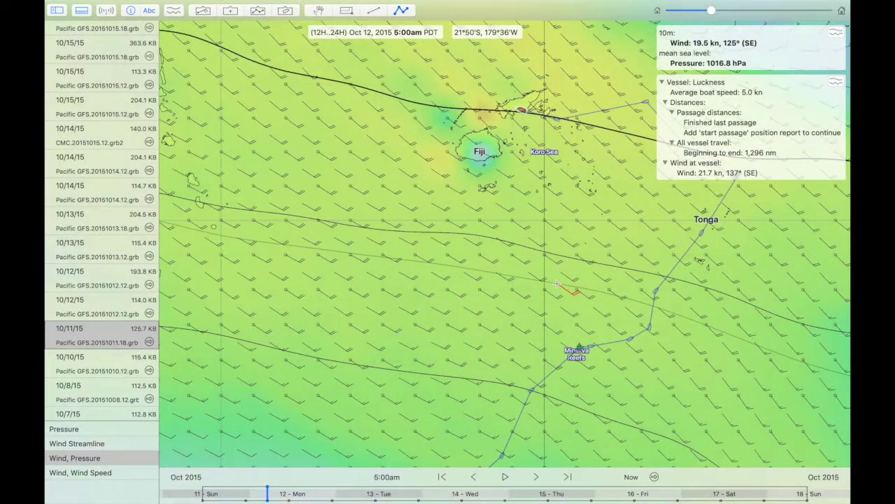
scroll(557, 284, down, 2)
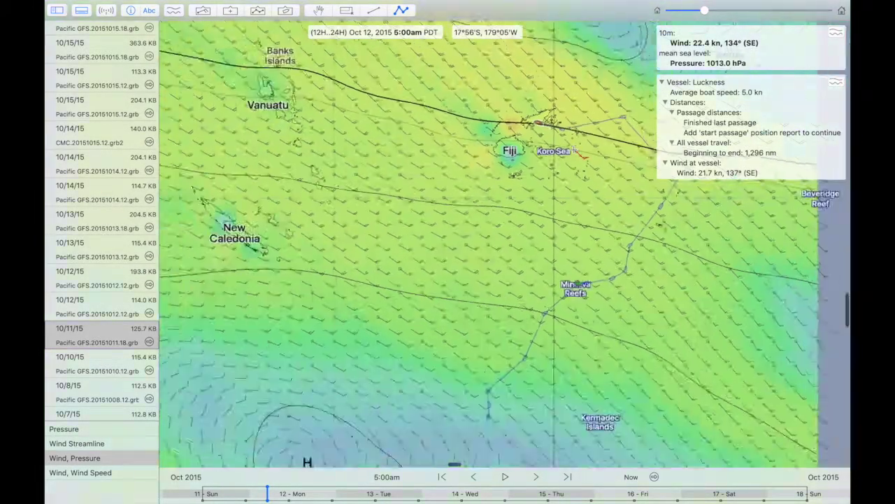
scroll(438, 245, right, 5)
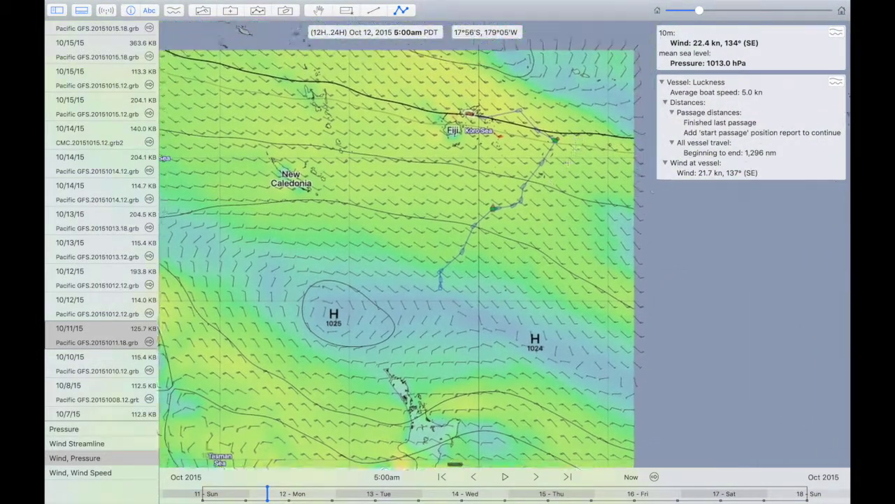
Step: Zoom around northern New Zealand and the highs to check the 10/11/15 winds near Opua
scroll(573, 149, down, 2)
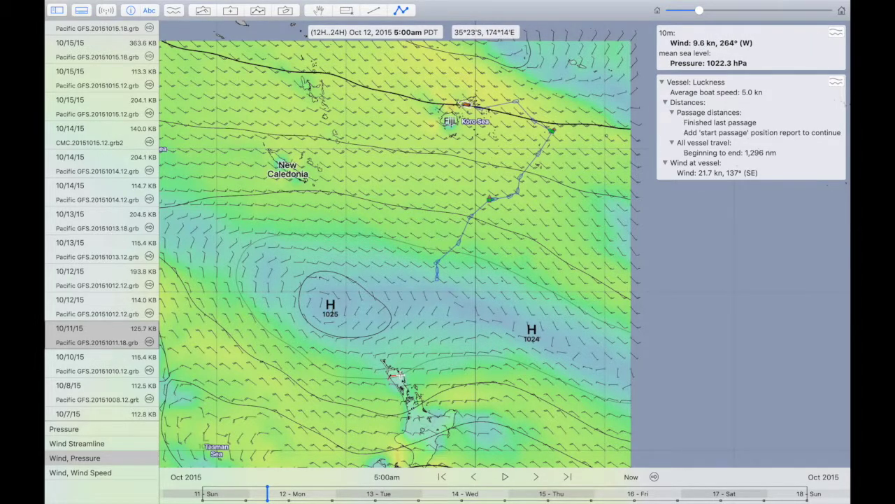
scroll(396, 378, up, 5)
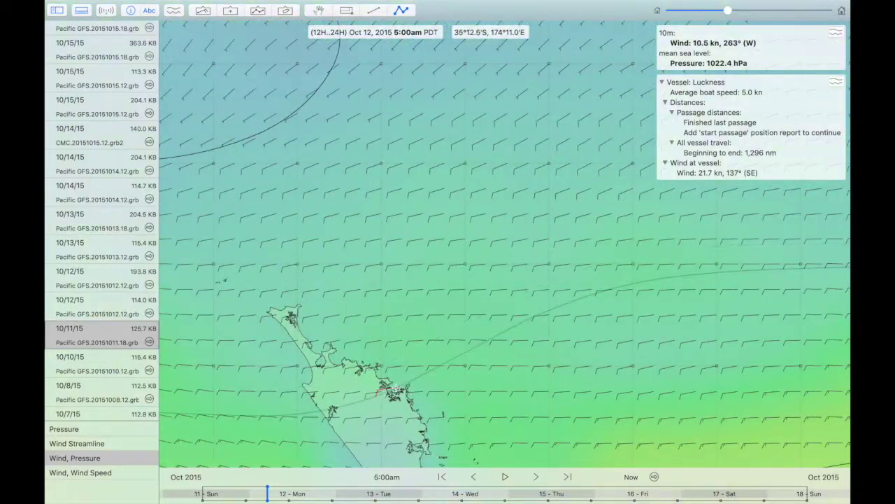
scroll(396, 388, up, 3)
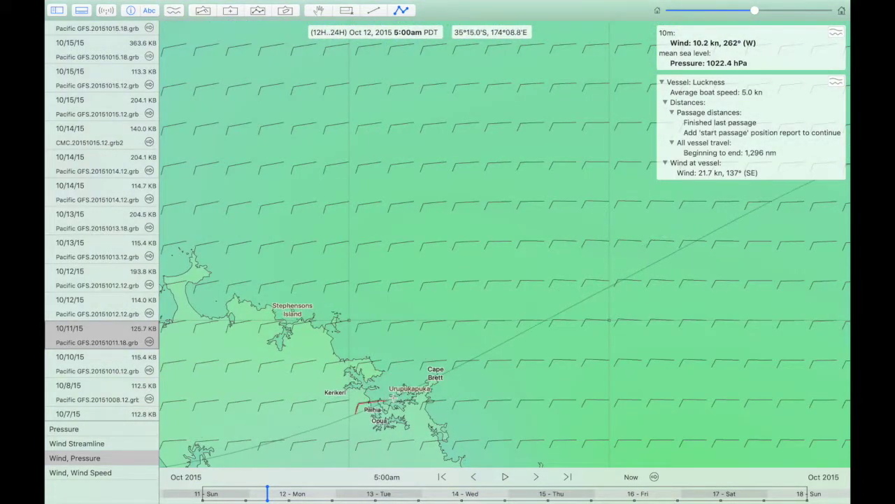
scroll(394, 396, down, 6)
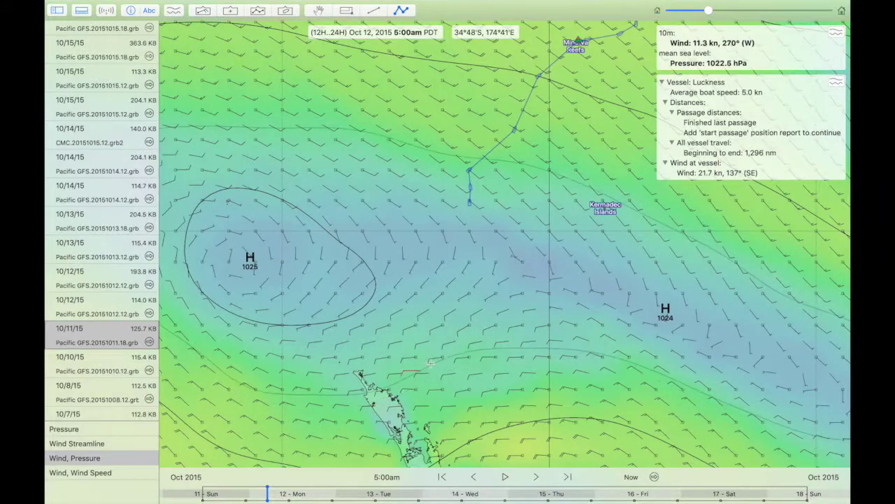
scroll(435, 329, down, 2)
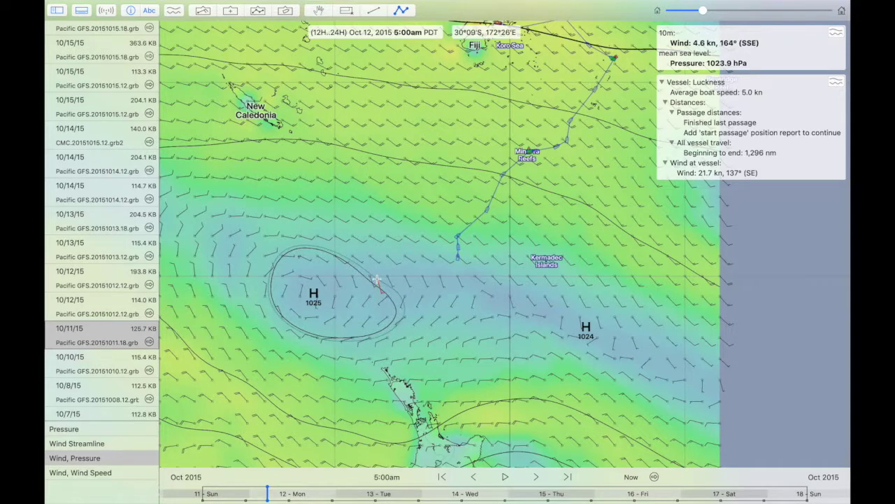
Step: Return to Fiji, move the red marker south of Fiji, and zoom into the Koro Sea
scroll(377, 280, down, 2)
scroll(377, 280, up, 2)
scroll(449, 47, up, 1)
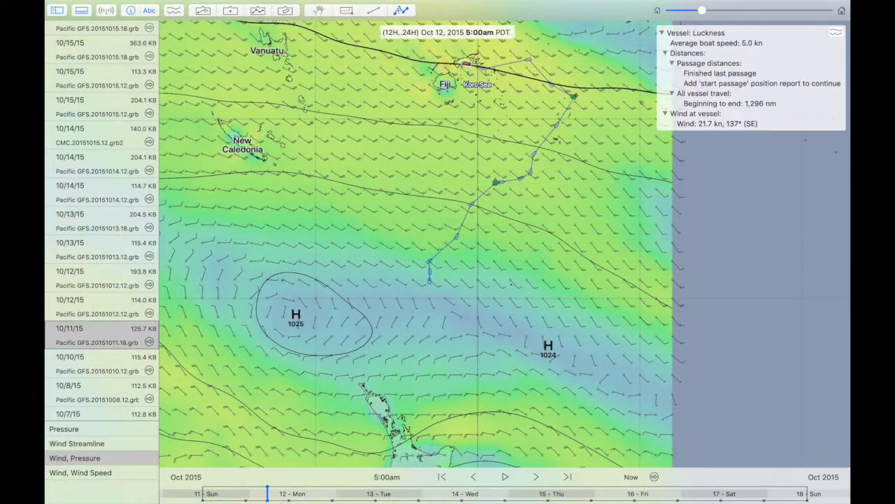
scroll(481, 97, up, 3)
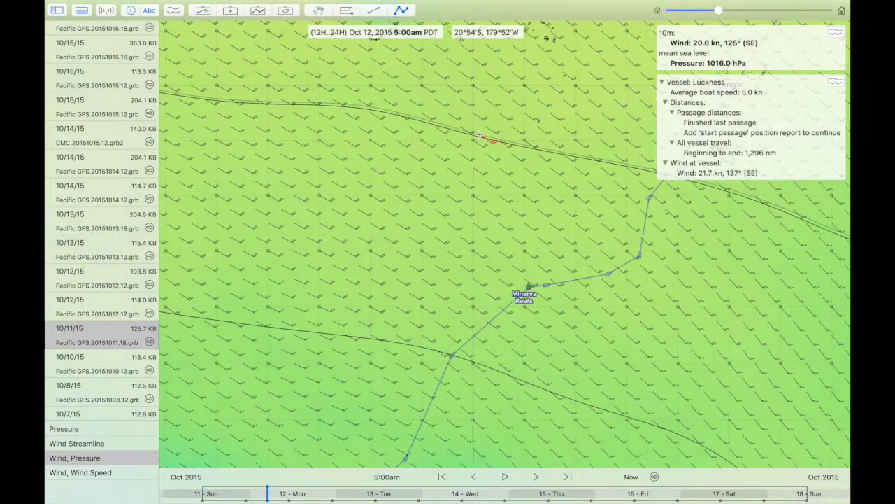
scroll(489, 219, up, 5)
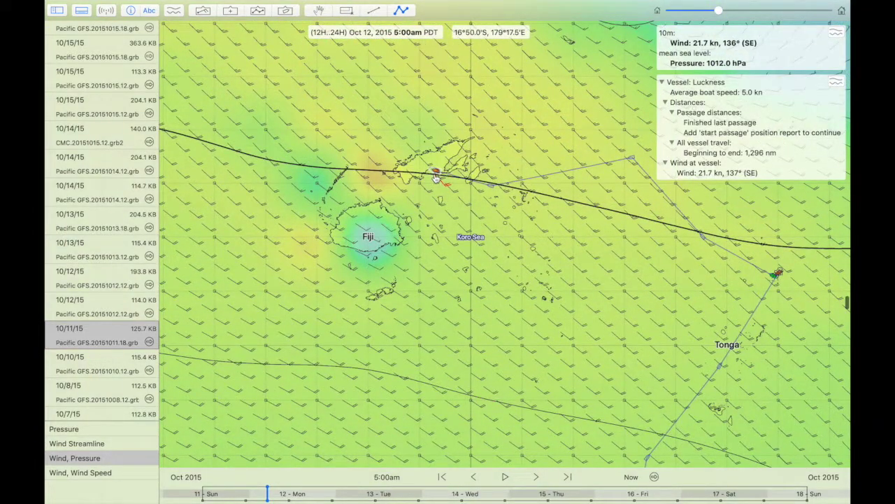
drag(435, 179, 429, 222)
scroll(429, 222, up, 5)
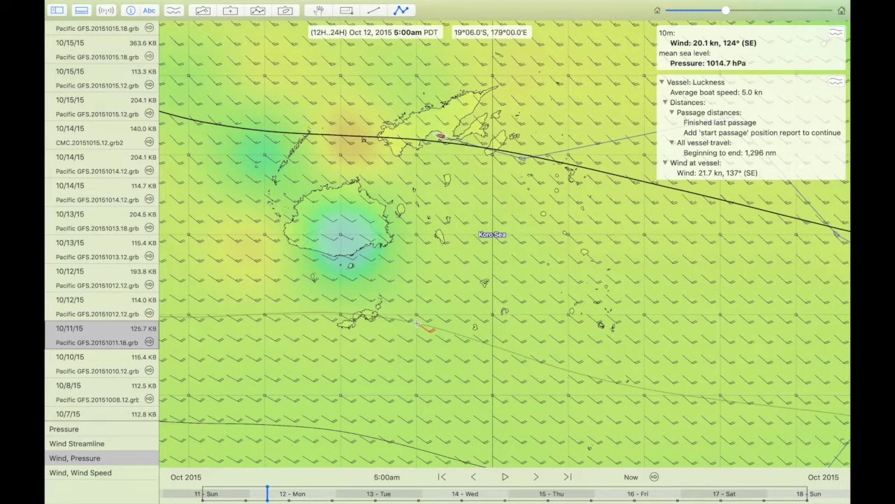
Step: Start a new route at an open-sea spot and move its first point up toward the Koro Sea
right_click(418, 326)
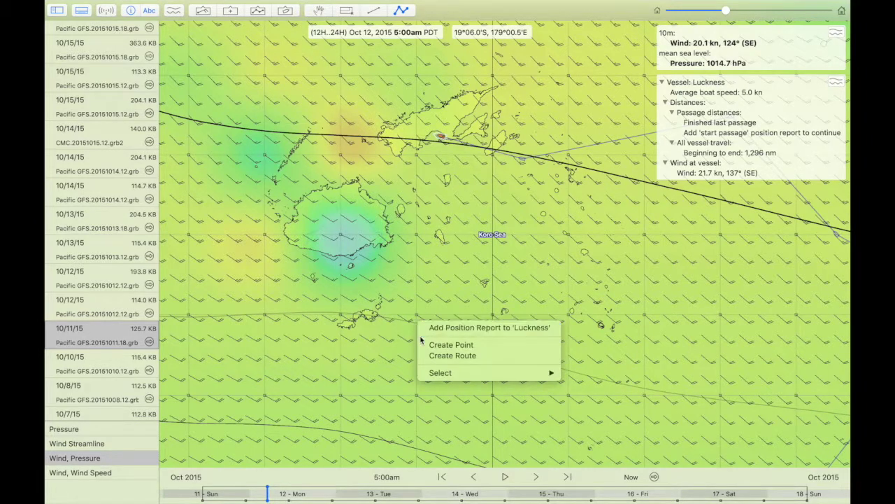
click(425, 355)
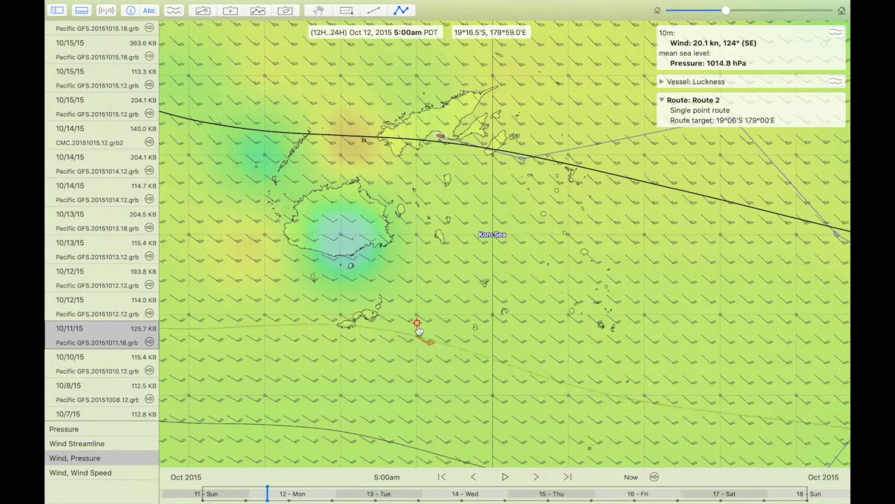
drag(419, 327, 429, 192)
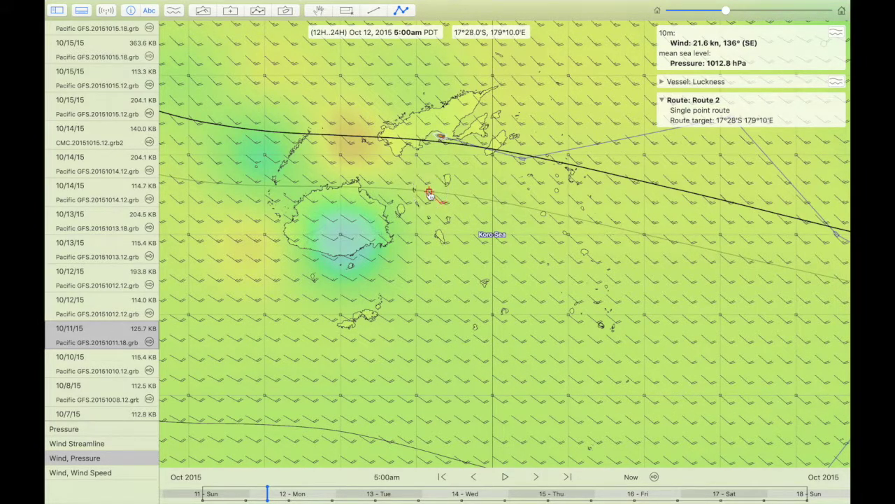
Step: Add a second Route 2 point south of Fiji and stretch the ends so the route reaches 141.4 nm
right_click(411, 342)
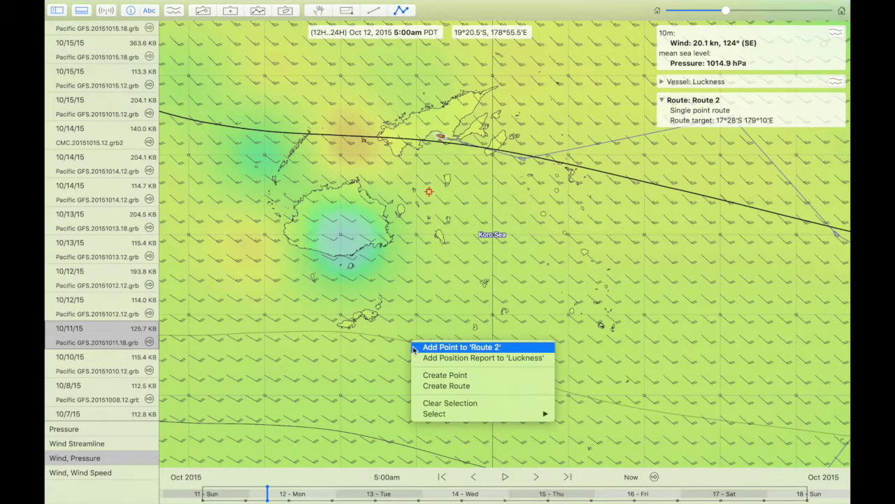
click(414, 348)
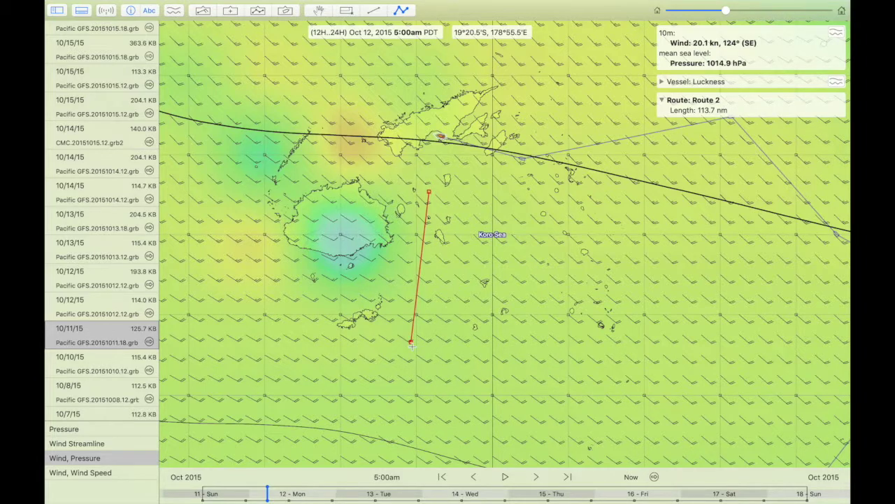
drag(430, 196, 431, 188)
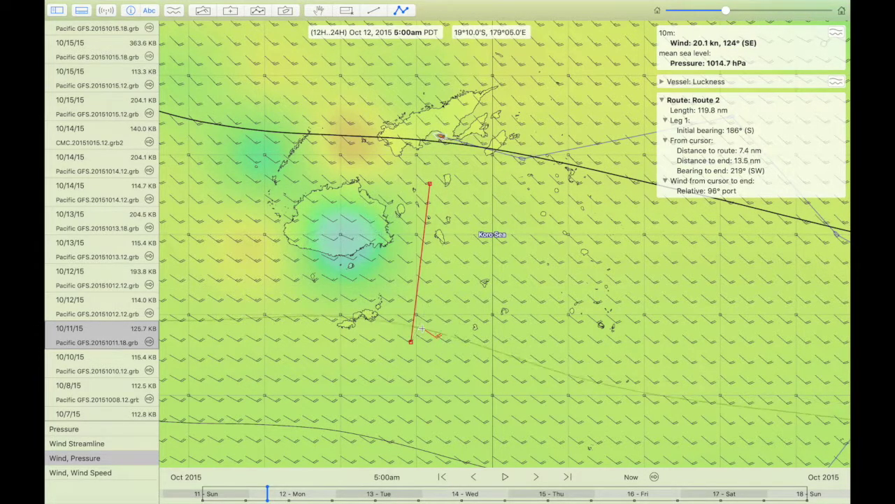
drag(410, 341, 408, 375)
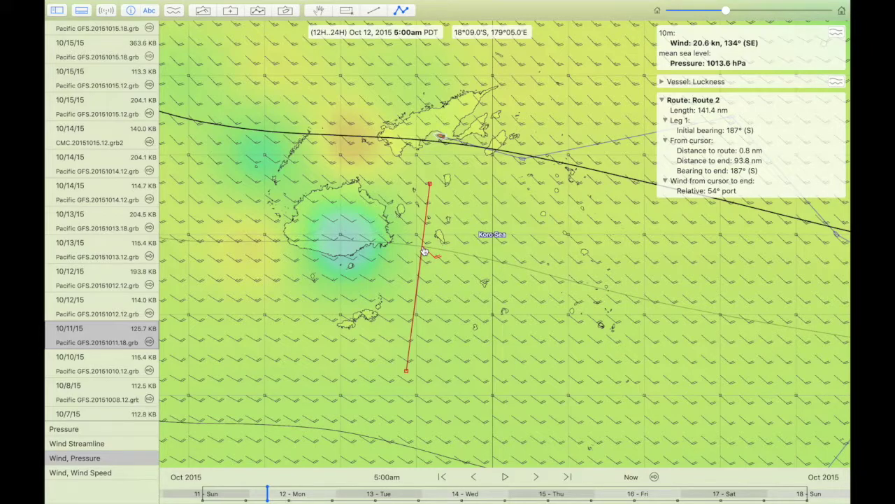
Step: Pull Route 2's southern point north to make it 123.3 nm, then zoom out from Fiji to New Zealand
scroll(424, 252, up, 3)
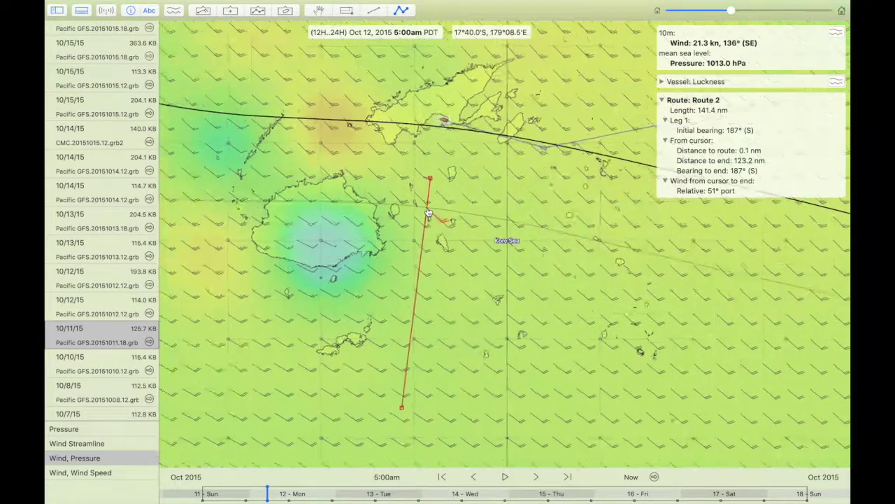
scroll(428, 212, down, 3)
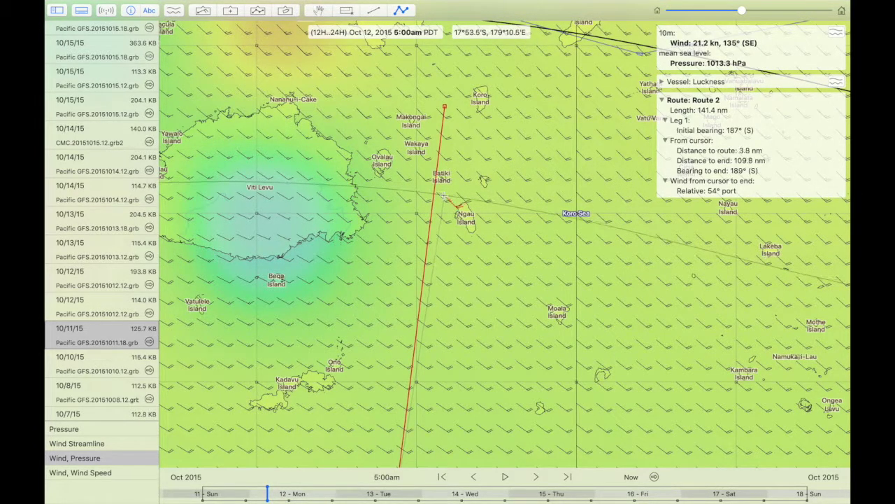
scroll(441, 179, down, 3)
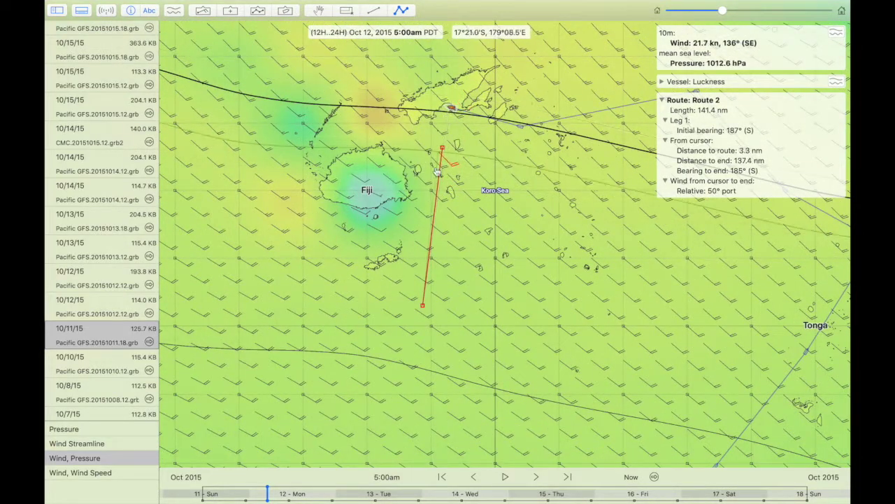
scroll(422, 301, down, 5)
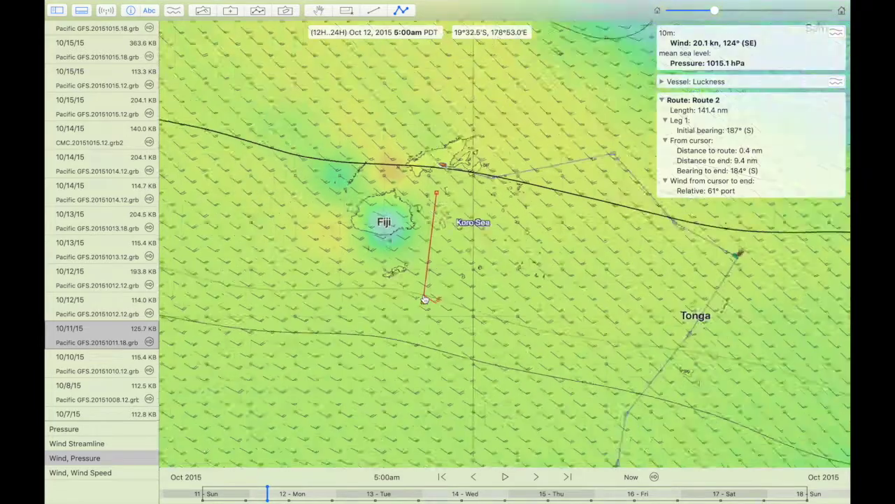
scroll(418, 316, down, 2)
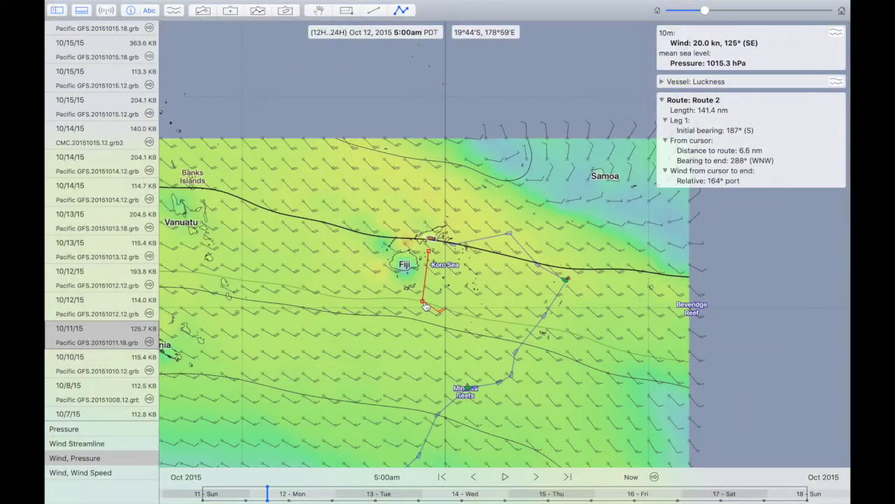
drag(423, 304, 424, 297)
scroll(424, 297, down, 3)
scroll(425, 299, down, 5)
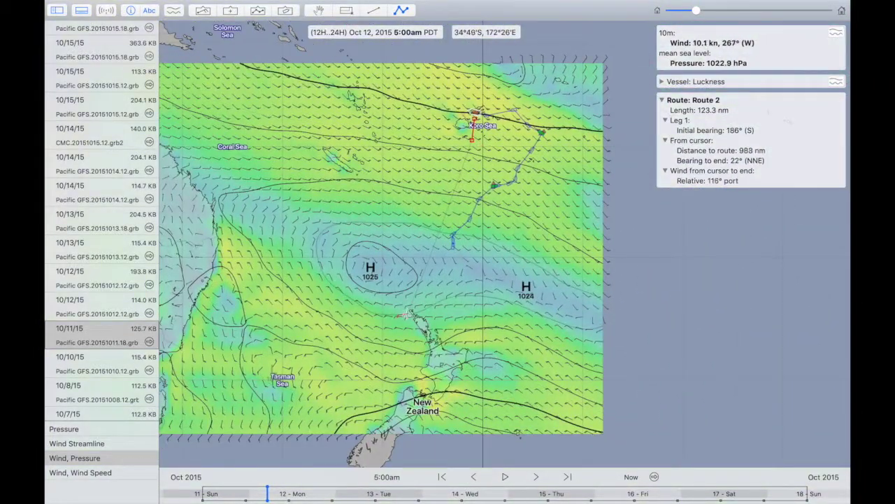
Step: Add two Route 2 points, one beside the 1025 high and one just north of New Zealand
right_click(410, 261)
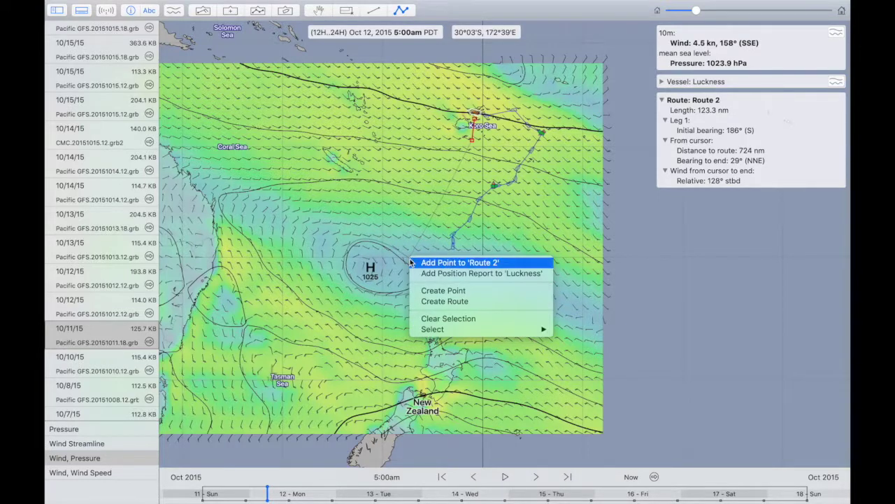
click(413, 262)
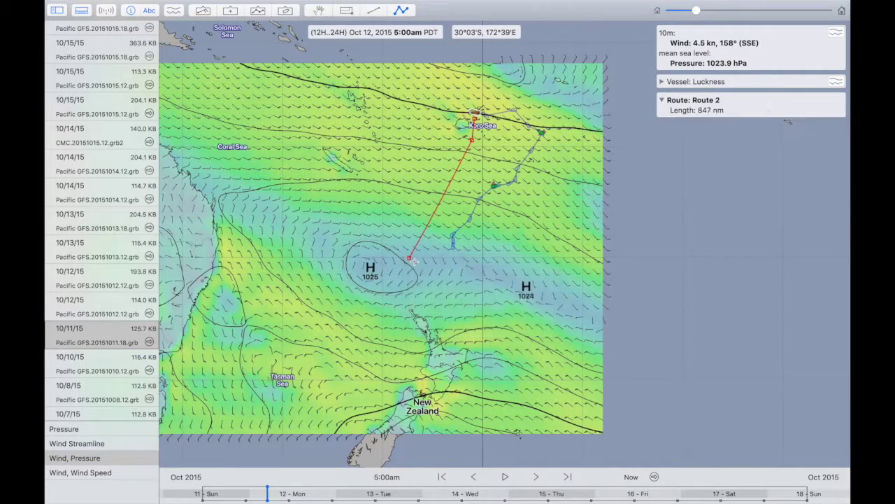
right_click(429, 319)
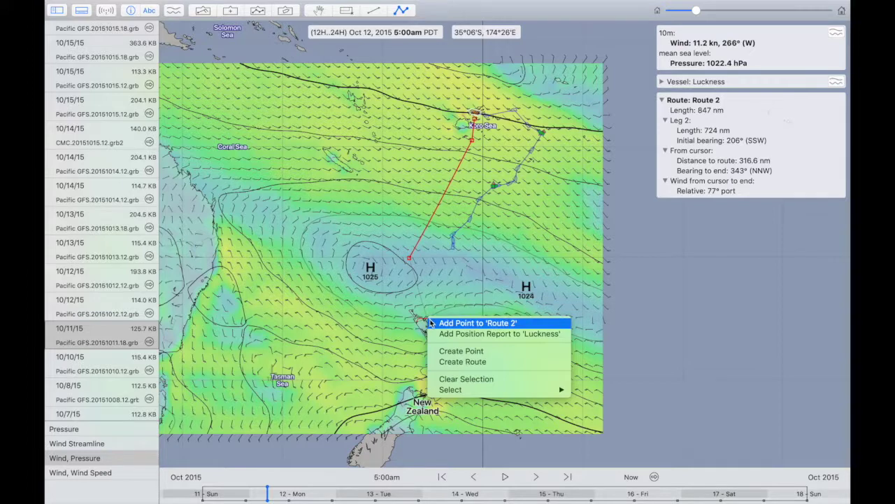
click(476, 323)
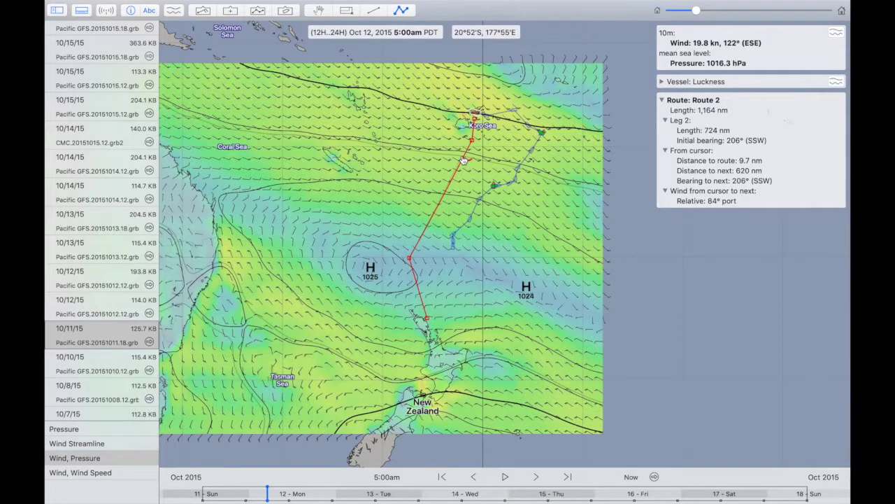
Step: Rename Route 2 to 'to Opua'
click(258, 9)
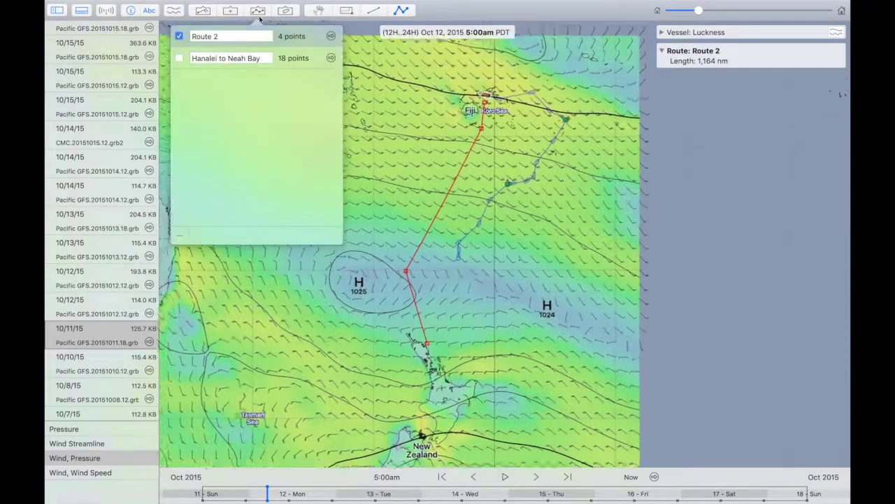
click(233, 38)
text(to OPua)
key(Return)
Step: Set vessel Luckness to follow the 'to Opua' route, then reopen its settings to verify
click(285, 10)
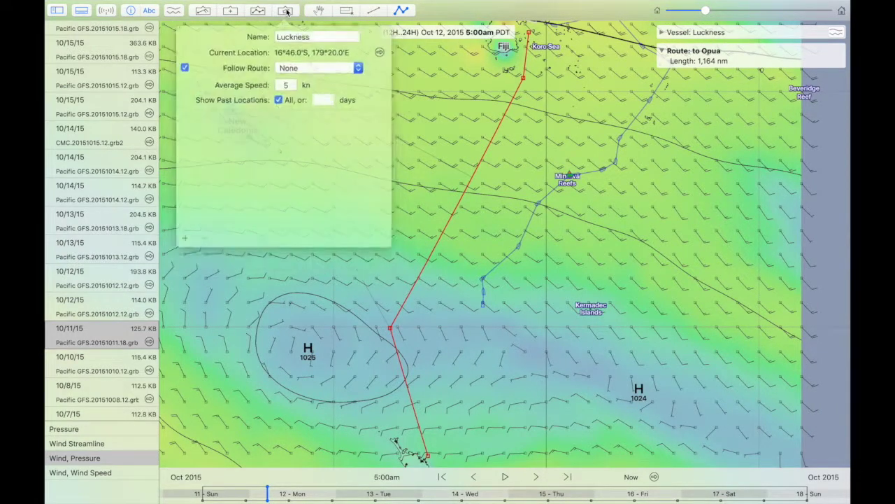
click(289, 67)
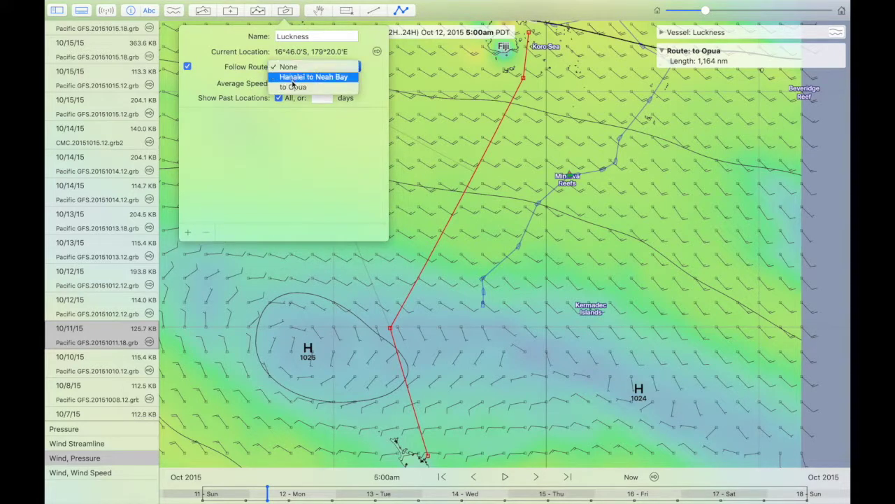
click(298, 86)
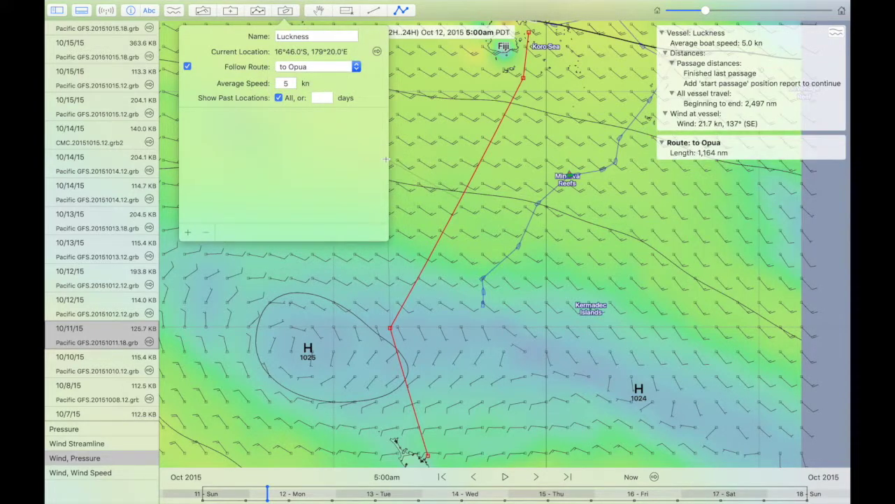
click(422, 168)
scroll(421, 168, right, 3)
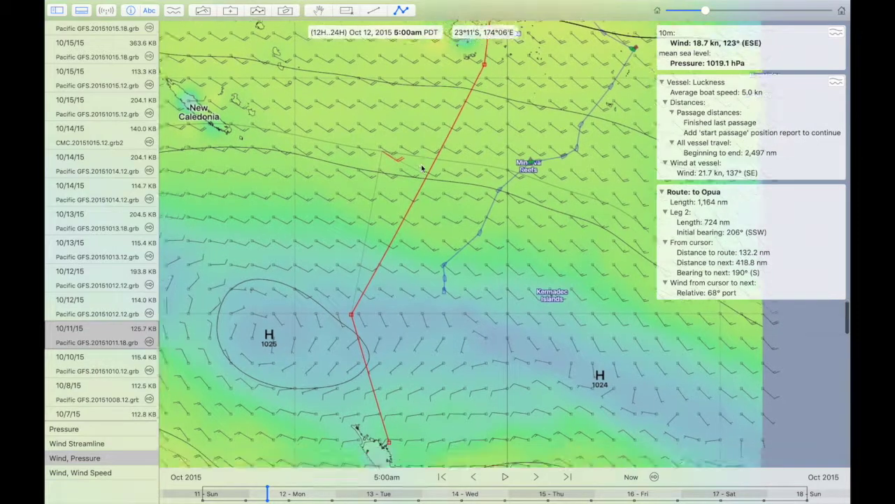
mouse_move(356, 3)
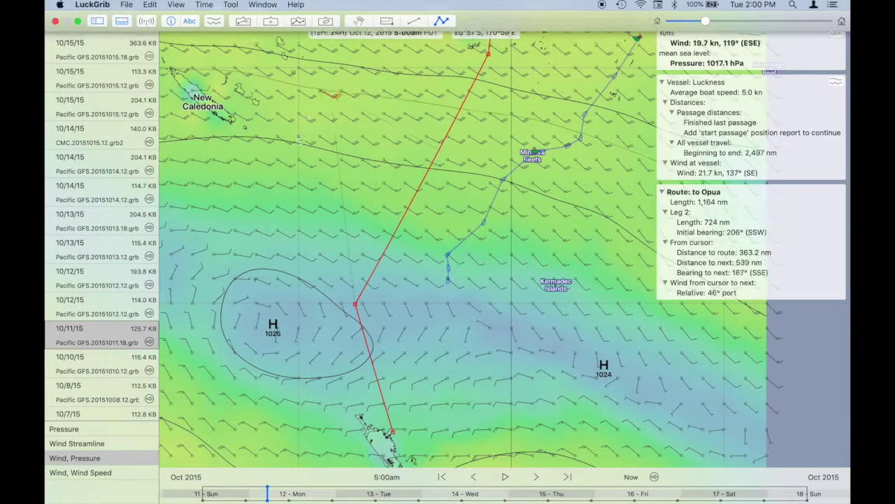
click(286, 13)
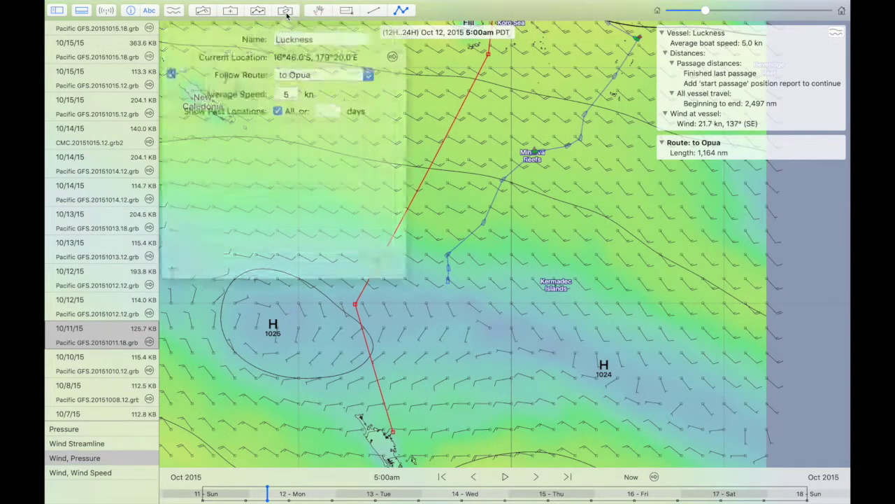
scroll(403, 236, down, 3)
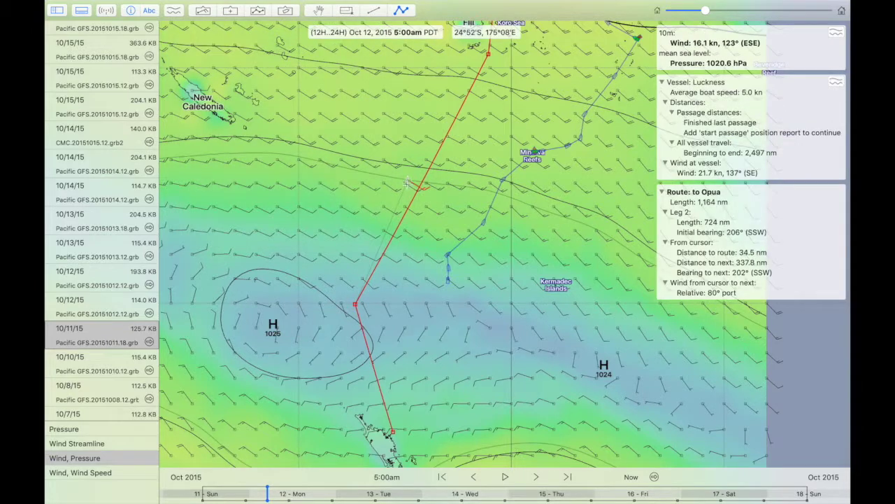
scroll(403, 236, down, 3)
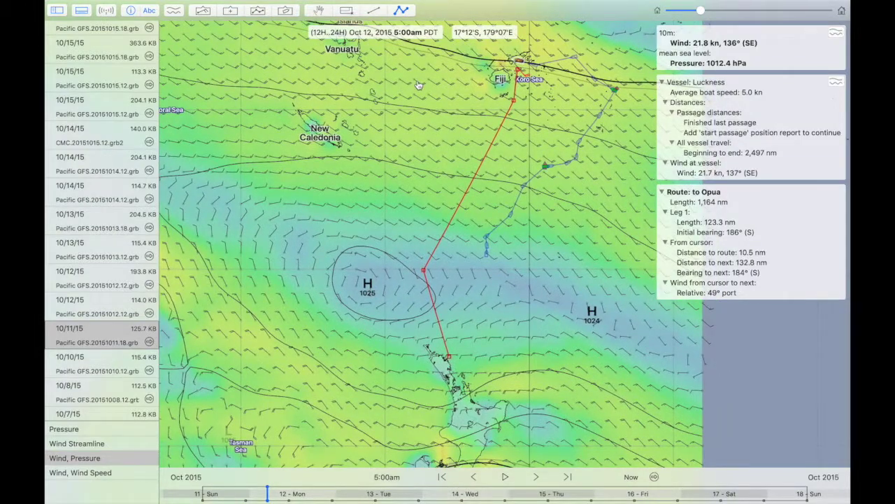
Step: Load the 10/12/15 and 10/13/15 18Z GFS forecasts, play them, and zoom in on Savusavu
click(70, 283)
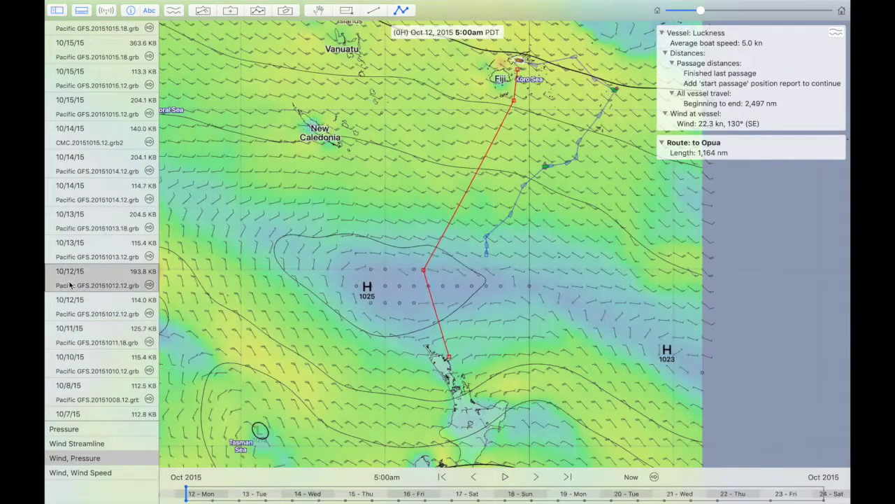
click(83, 222)
key(space)
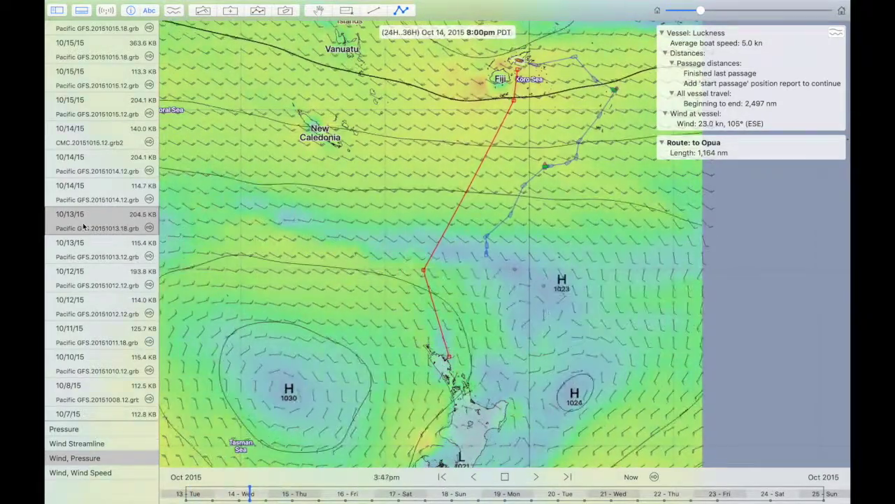
scroll(83, 226, up, 1)
scroll(82, 224, up, 8)
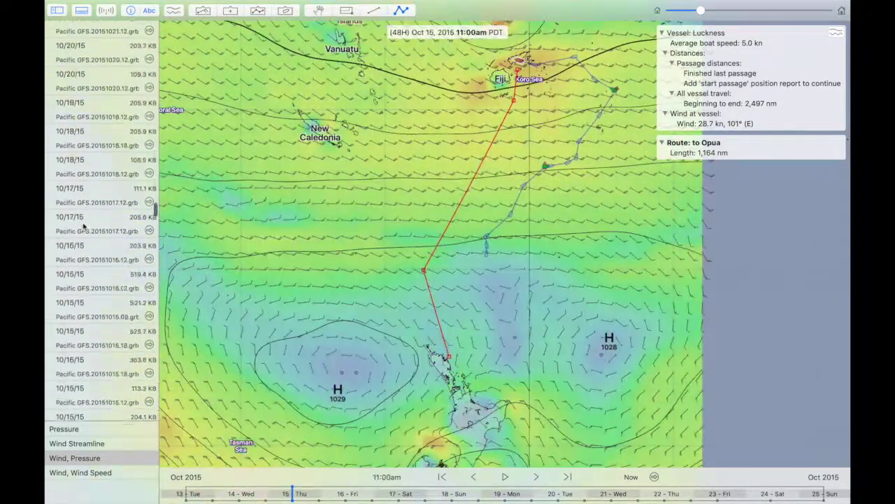
scroll(82, 222, up, 2)
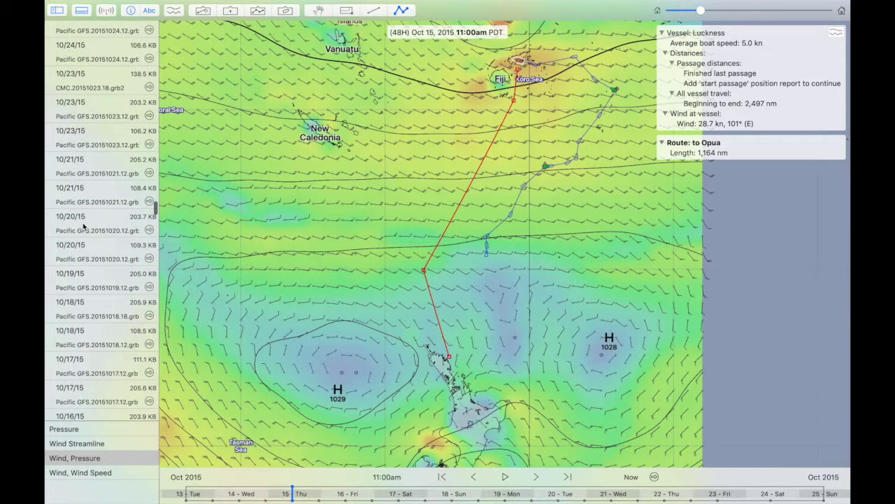
scroll(116, 204, up, 10)
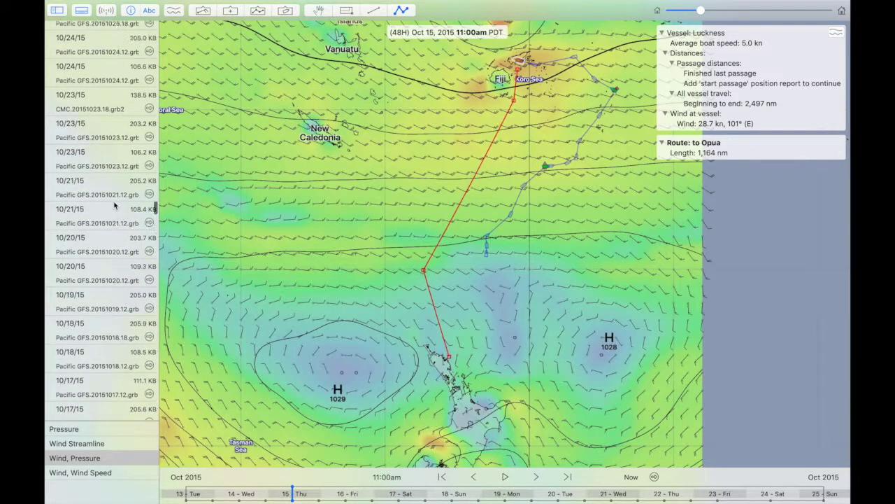
scroll(115, 204, up, 2)
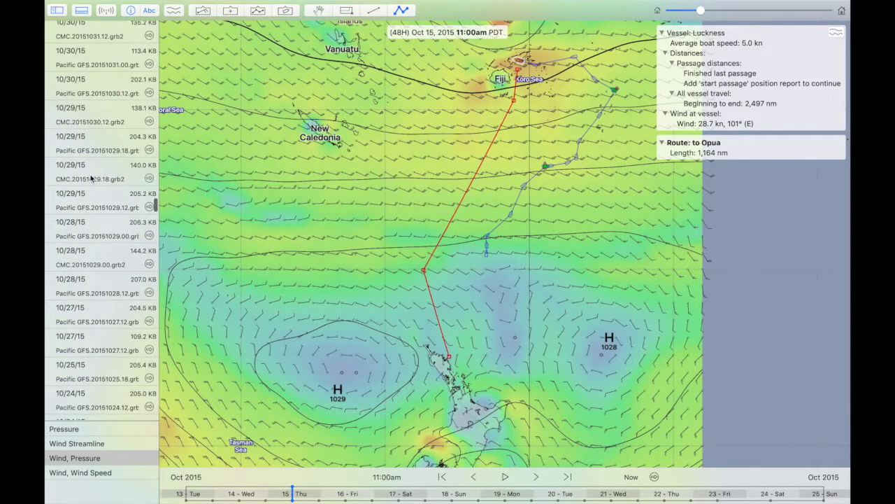
Step: Load the 10/29/15 CMC and then the 10/29/15 18Z GFS forecast, play it, and move the timeline back
click(91, 179)
click(89, 151)
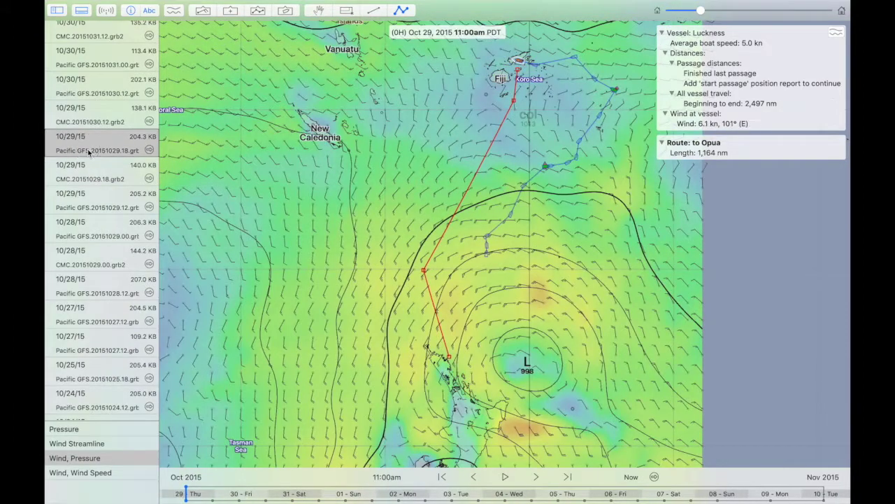
key(space)
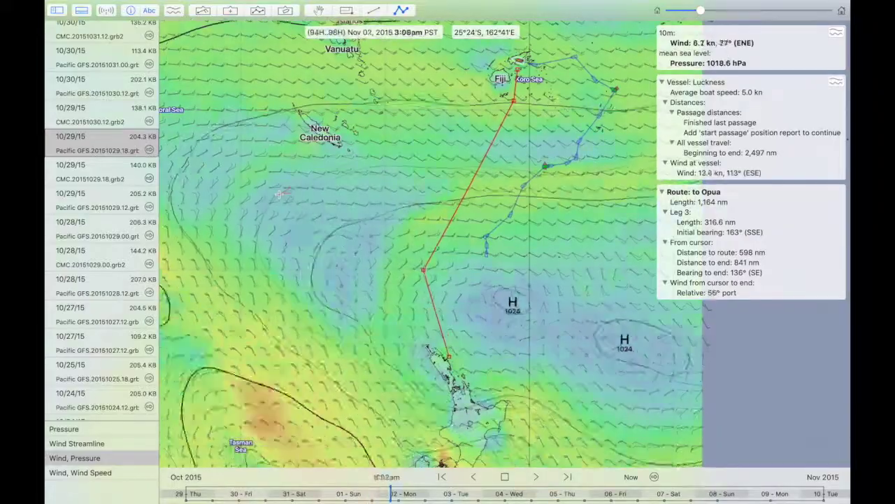
drag(248, 493, 186, 493)
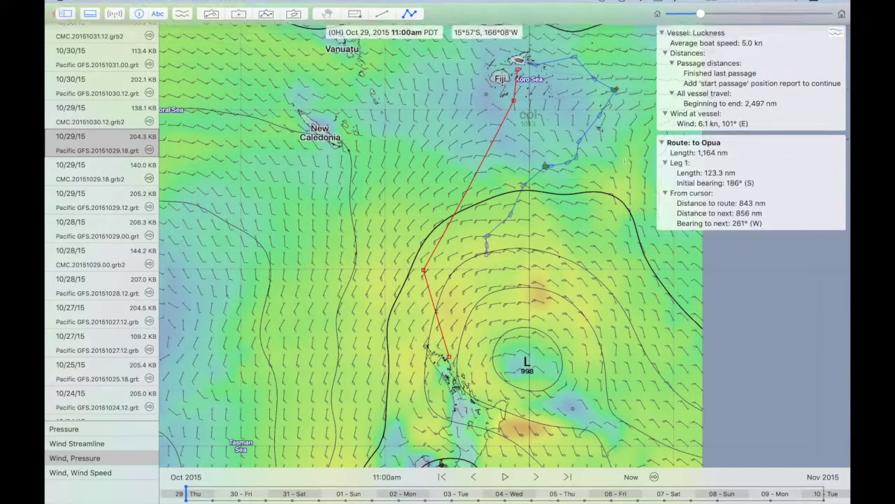
scroll(531, 67, up, 5)
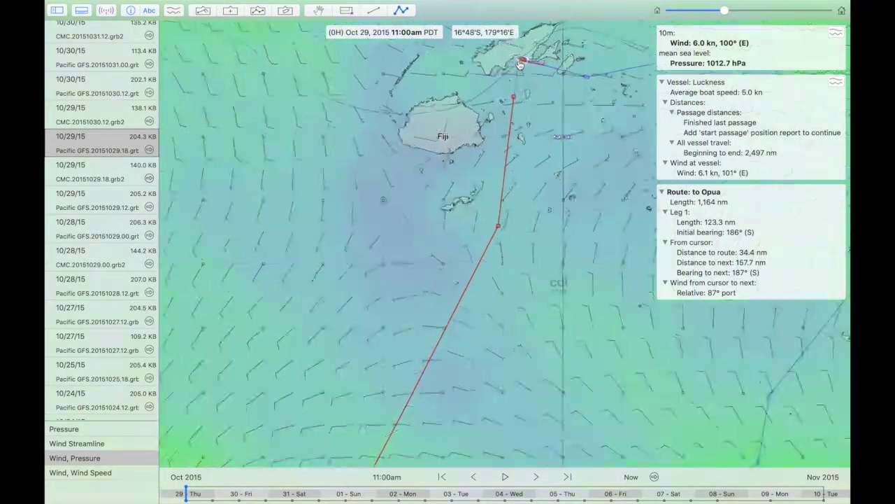
scroll(520, 65, up, 3)
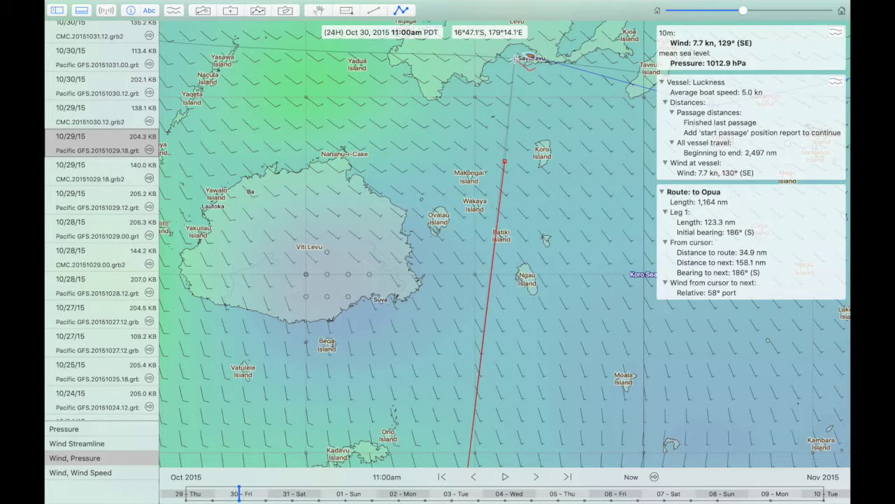
Step: Add a Luckness position report near Savusavu and set its type to Start Passage
right_click(516, 62)
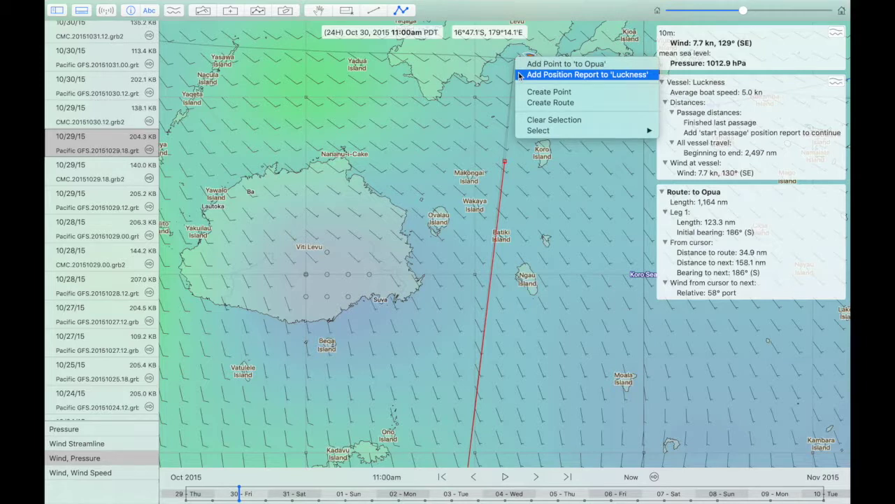
click(520, 75)
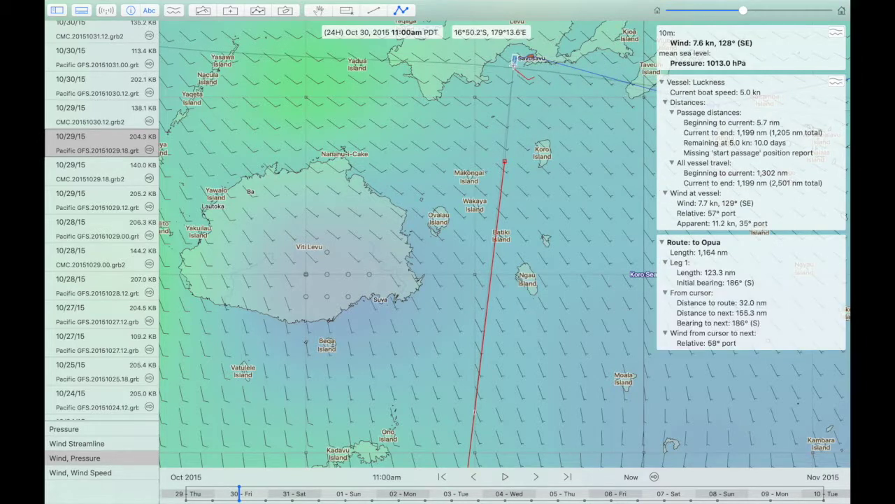
right_click(515, 62)
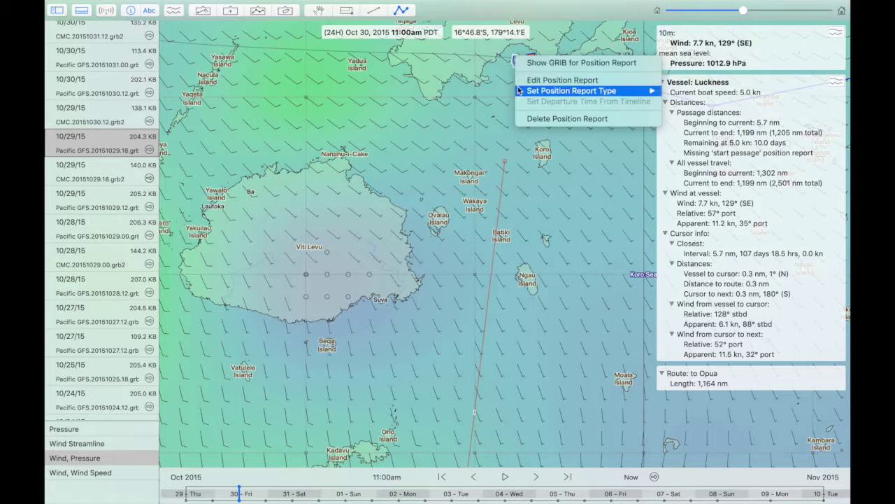
mouse_move(520, 90)
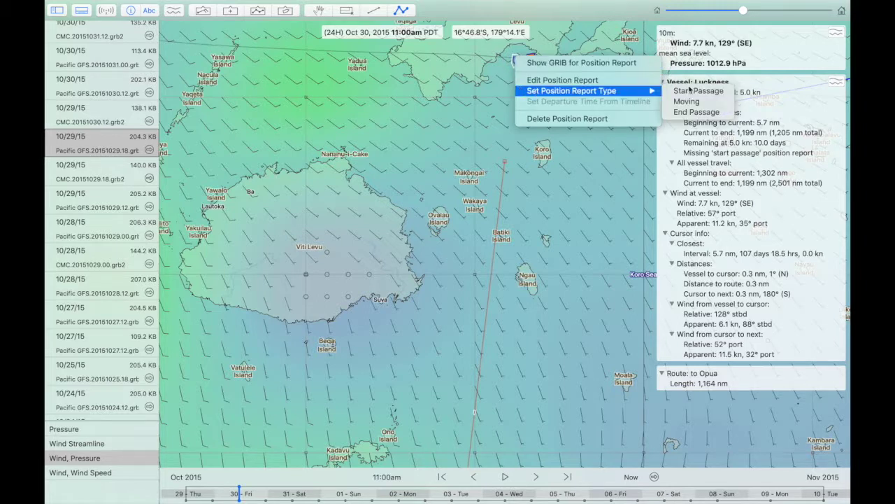
click(689, 93)
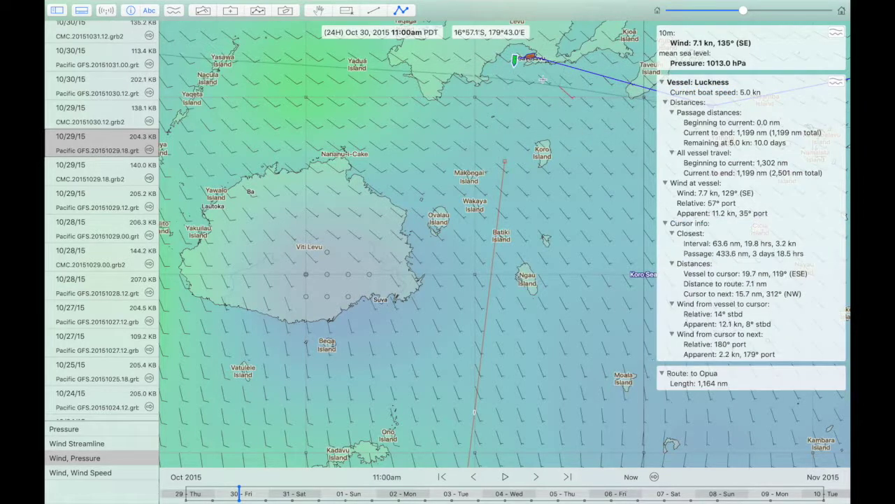
key(space)
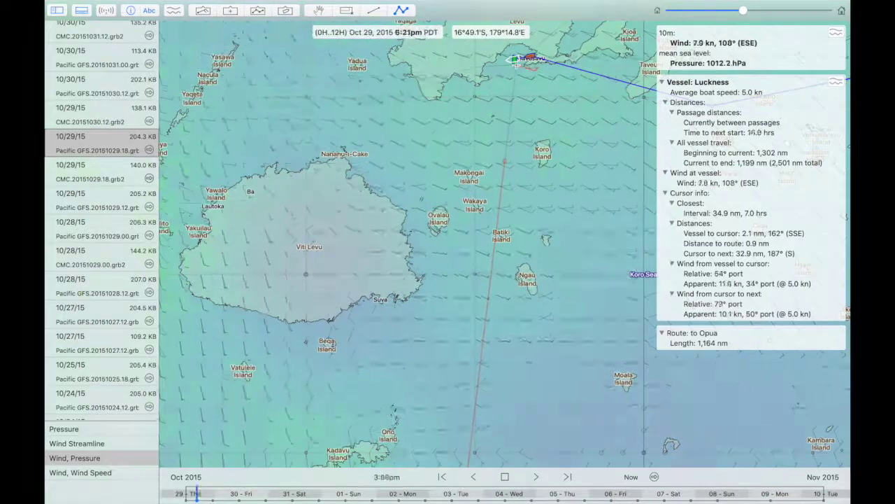
Step: Zoom out and play the forecast animation in bursts, pausing at Oct 31 11:00am
key(space)
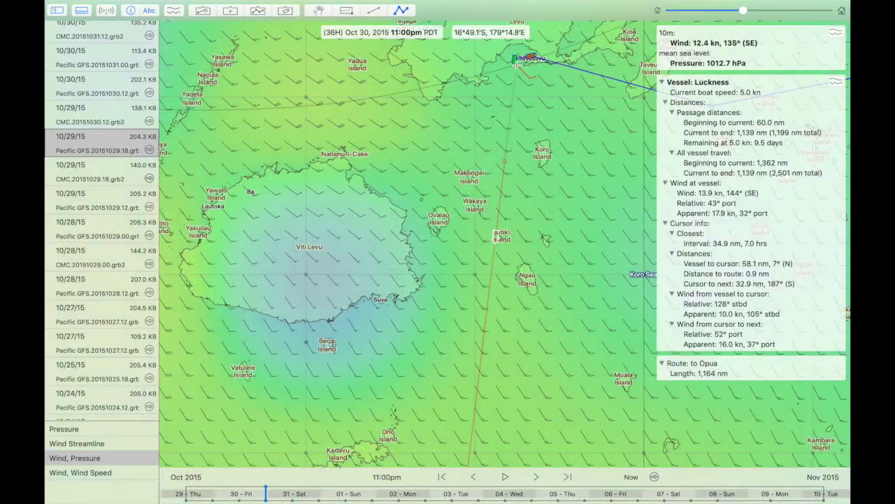
scroll(517, 65, down, 5)
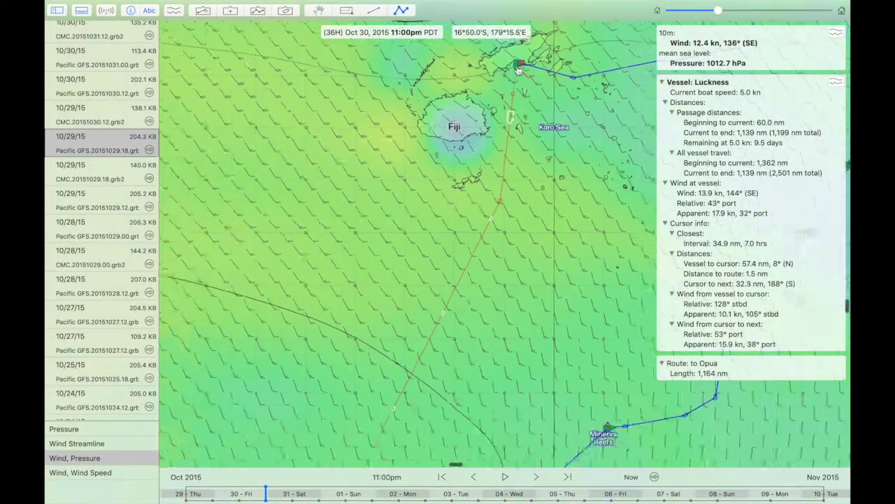
scroll(518, 69, down, 2)
key(space)
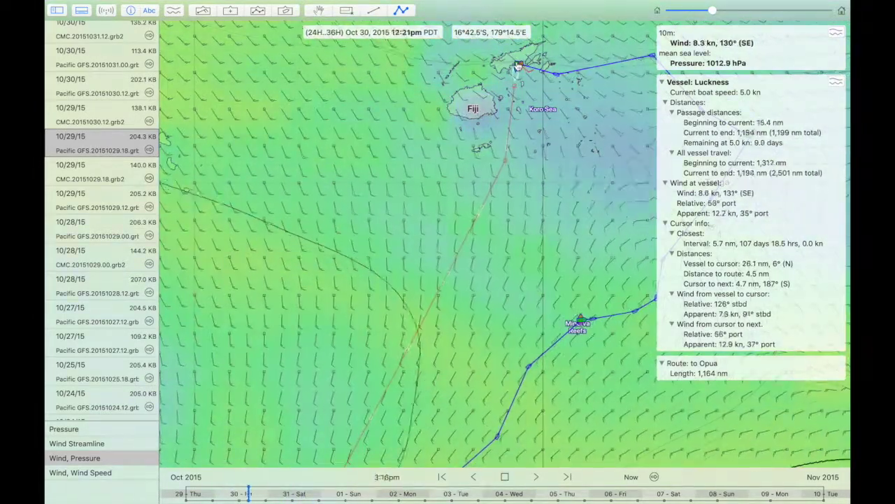
key(space)
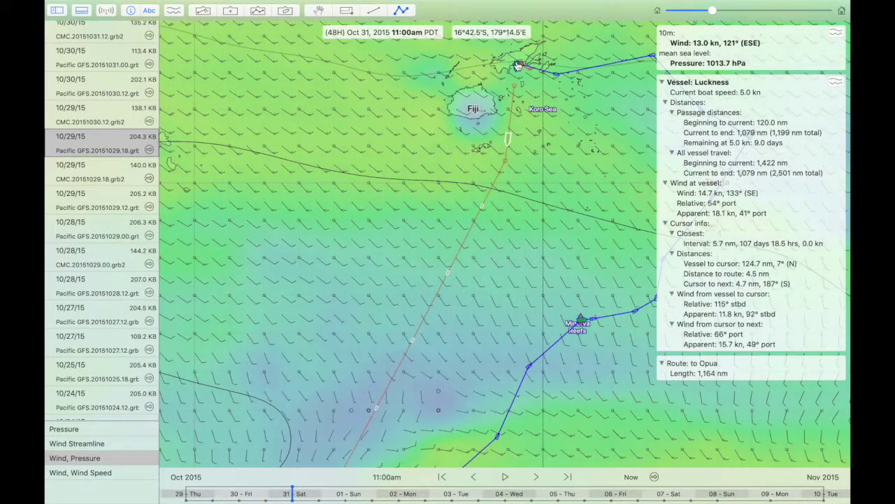
key(space)
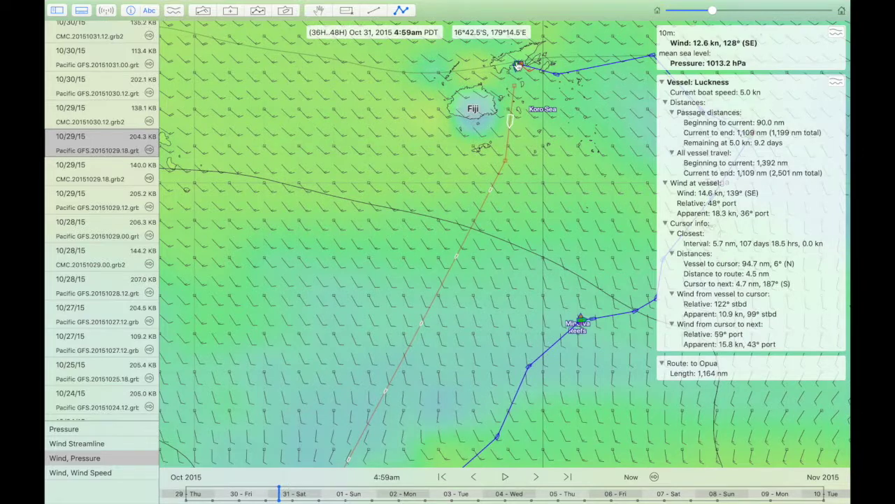
key(space)
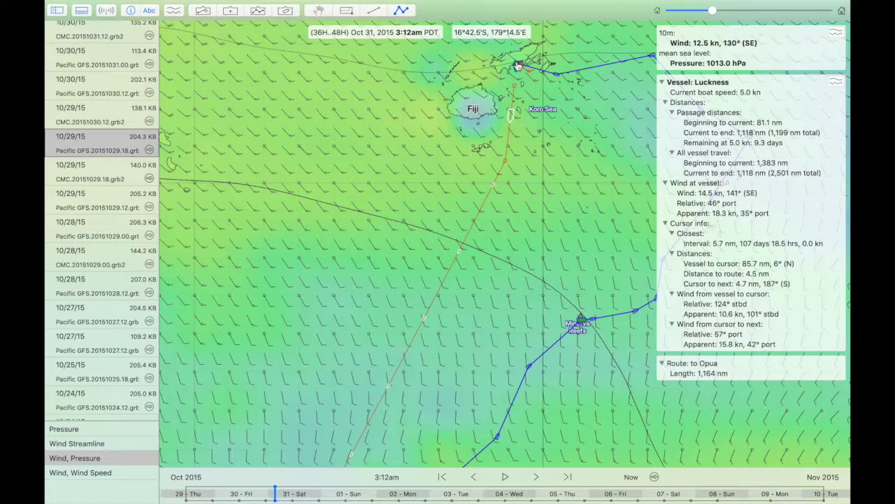
Step: Advance the forecast from Nov 1 10:00am to Nov 05 10:00am along the whole passage
mouse_move(275, 493)
mouse_down()
mouse_move(292, 493)
mouse_move(265, 493)
mouse_up()
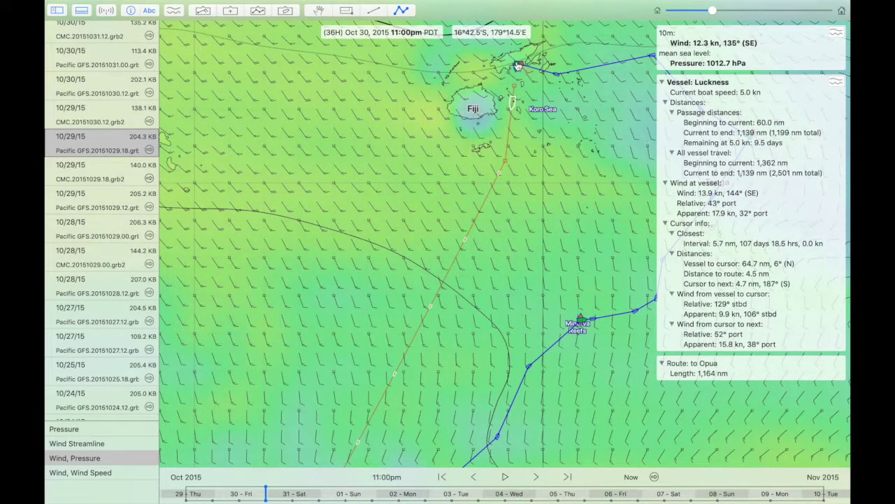
drag(266, 493, 344, 493)
scroll(518, 65, down, 10)
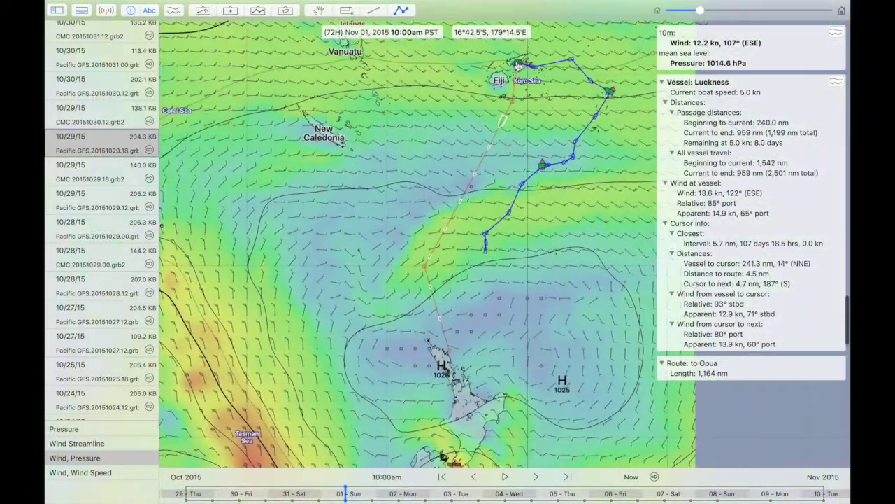
key(space)
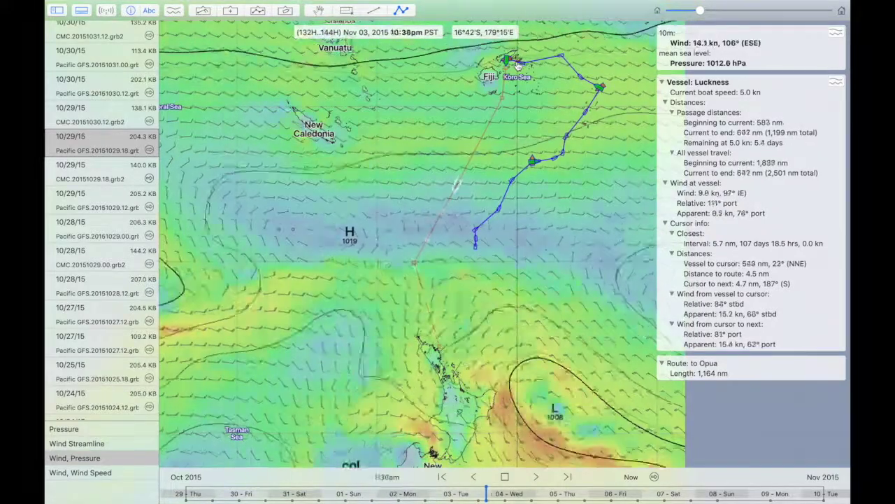
key(space)
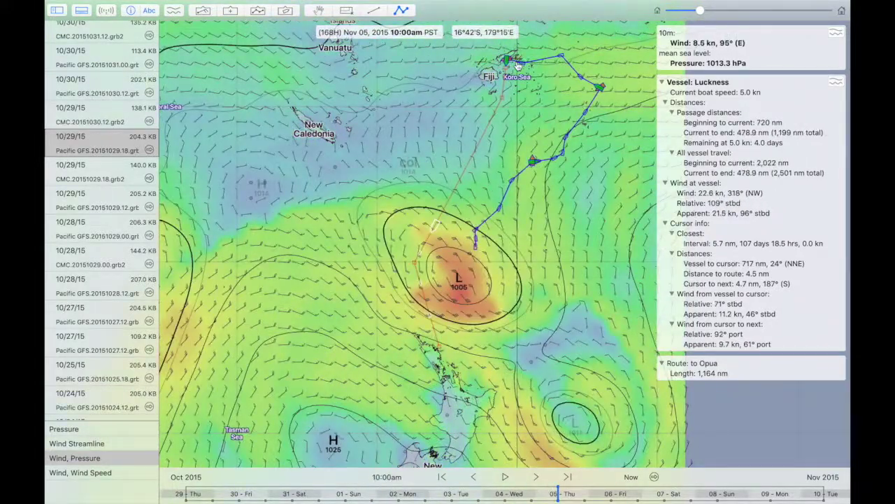
key(Right)
key(Right)
key(Right)
key(Right)
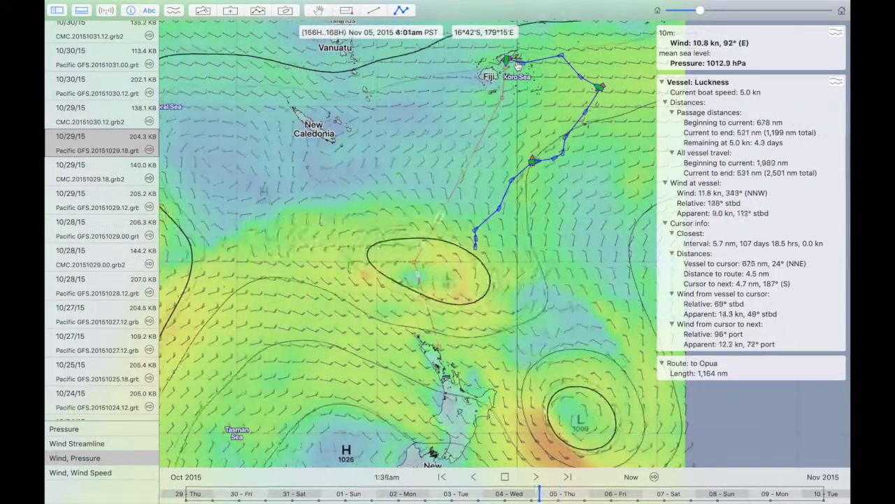
key(Left)
key(Left)
key(Left)
key(Left)
key(Left)
key(Left)
key(Left)
key(Left)
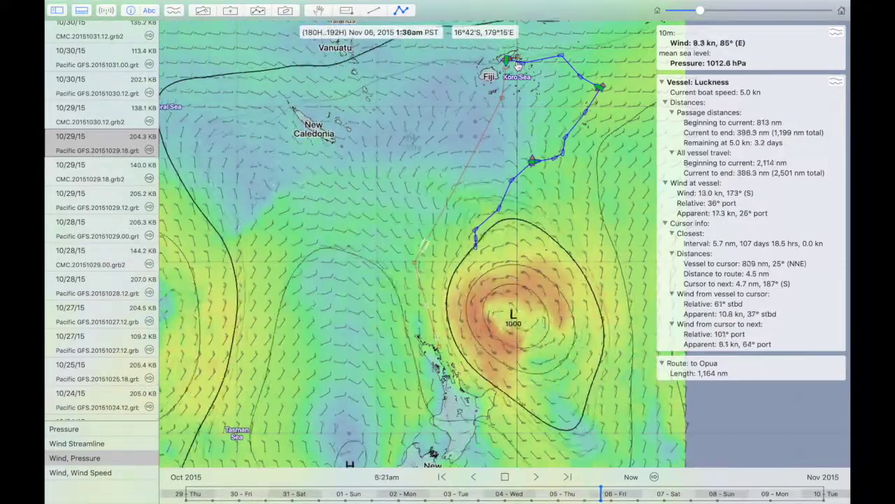
key(Right)
key(Right)
key(Right)
key(Right)
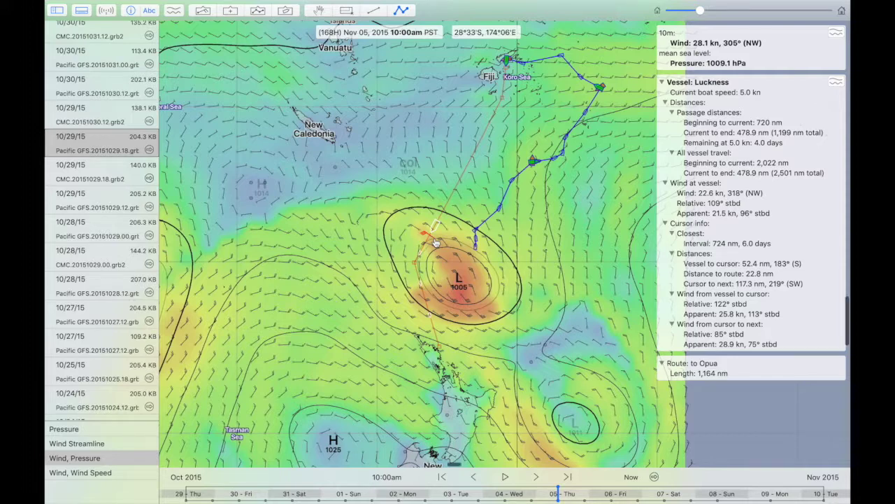
scroll(435, 243, up, 1)
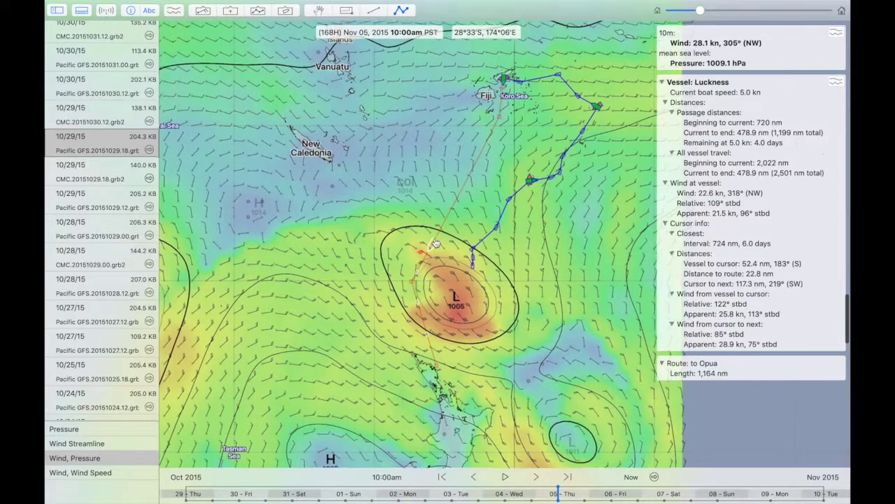
scroll(435, 243, down, 2)
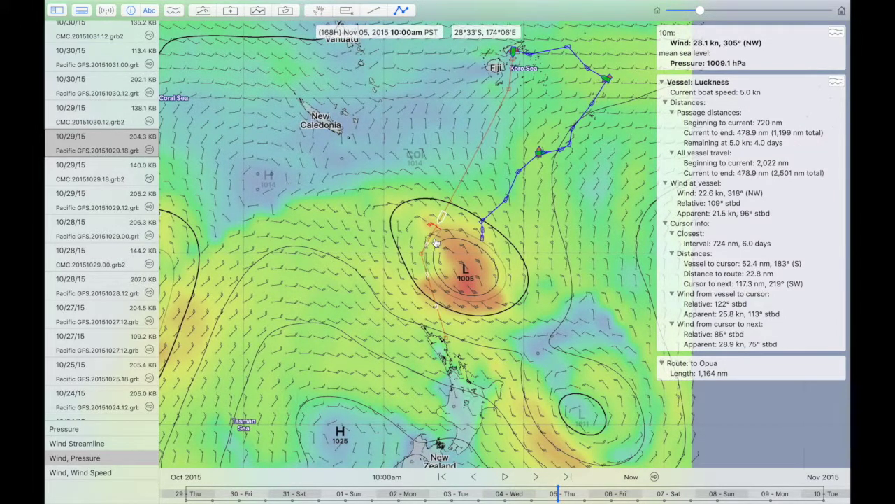
key(space)
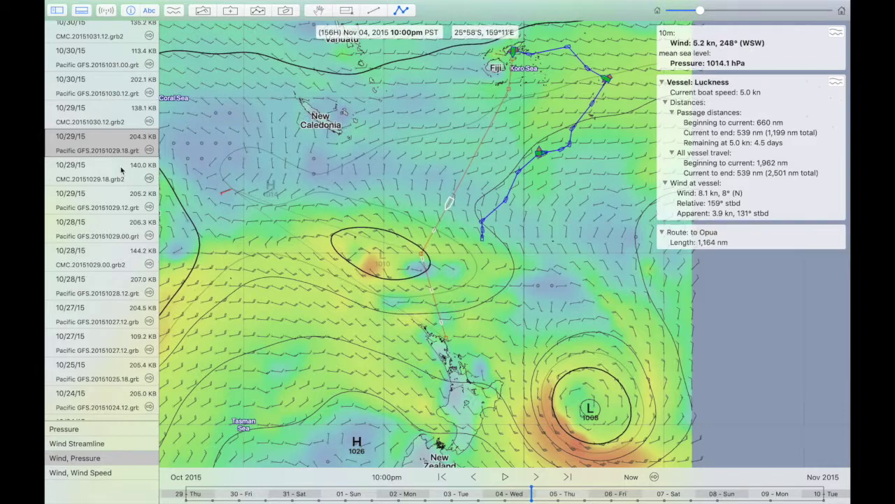
Step: Load the Pacific GFS.20151030.12 forecast and play it, pausing at Nov 06 4:00am
scroll(77, 183, up, 2)
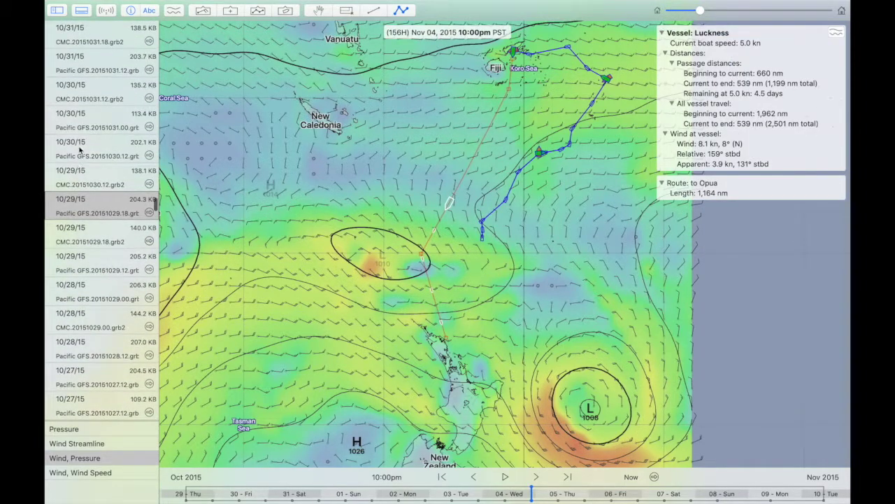
click(79, 149)
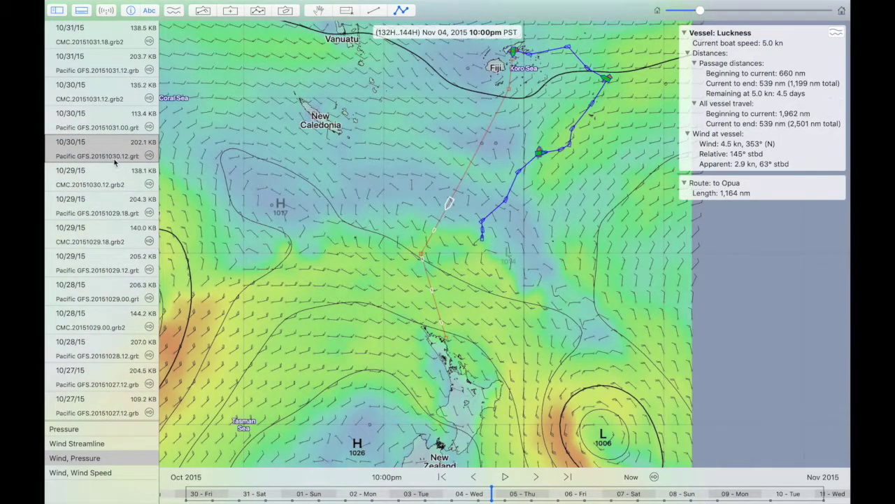
key(space)
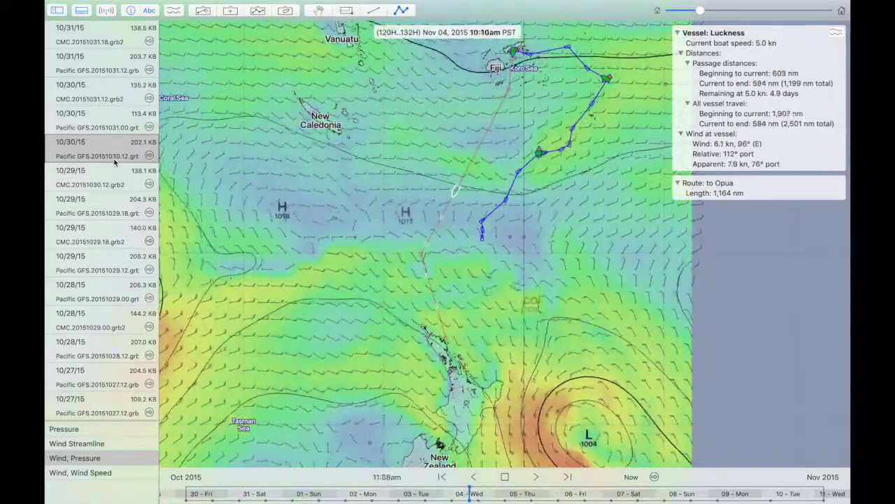
key(space)
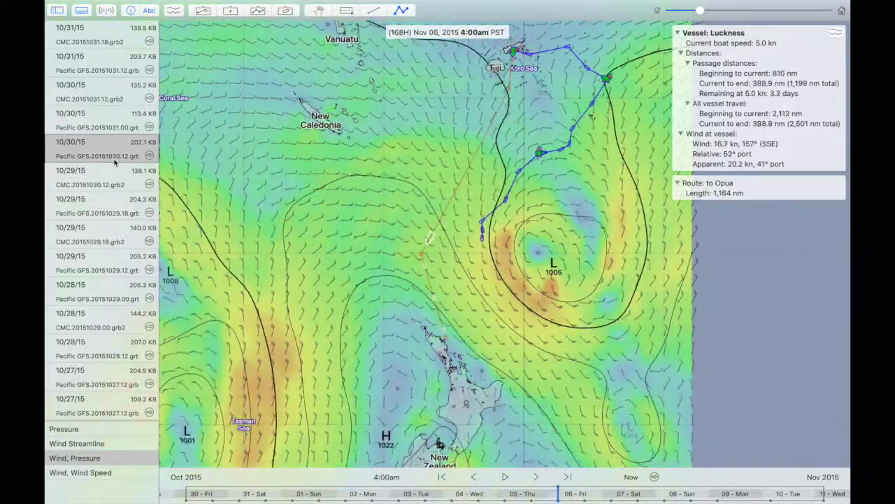
key(space)
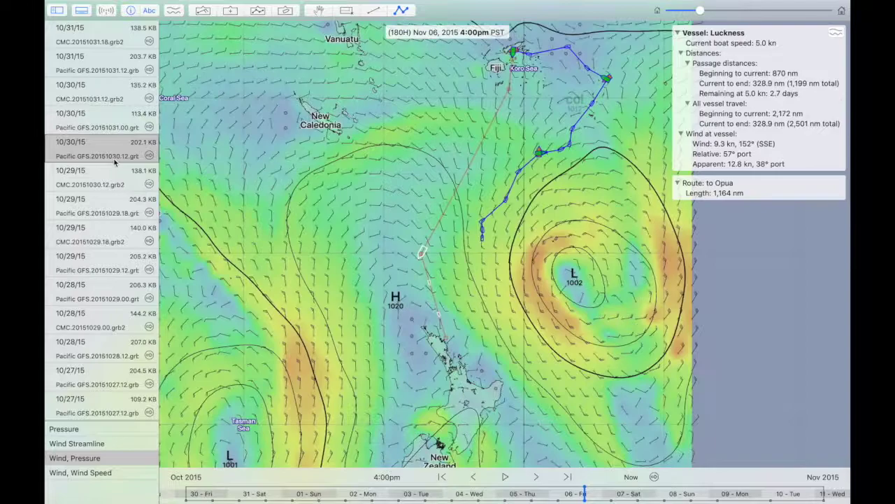
Step: Flip between the 20151029.18 and 20151030.12 GFS files at Nov 05 10:00am, ending on 20151030.12
key(Down)
key(Down)
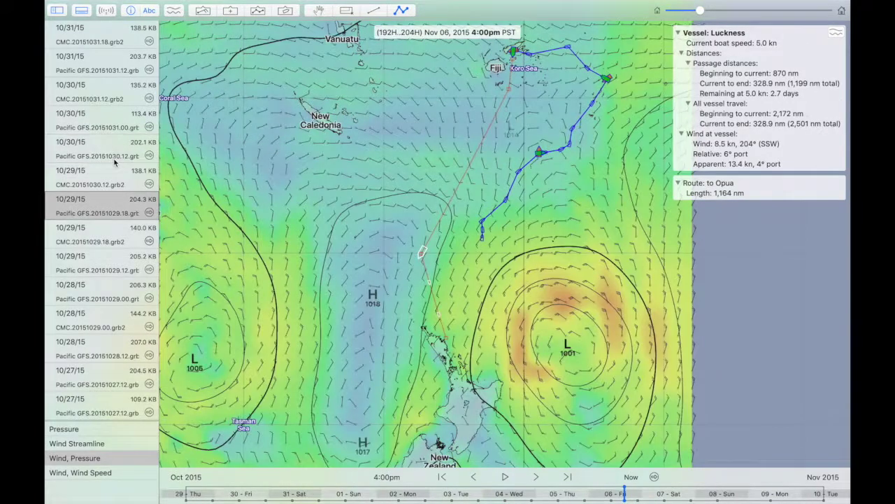
key(Left)
key(Left)
key(Left)
key(Left)
key(Left)
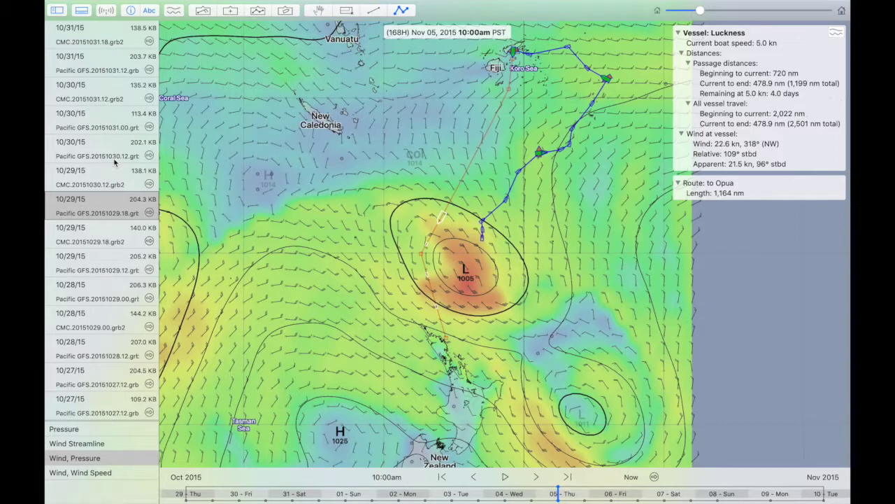
key(Up)
key(Up)
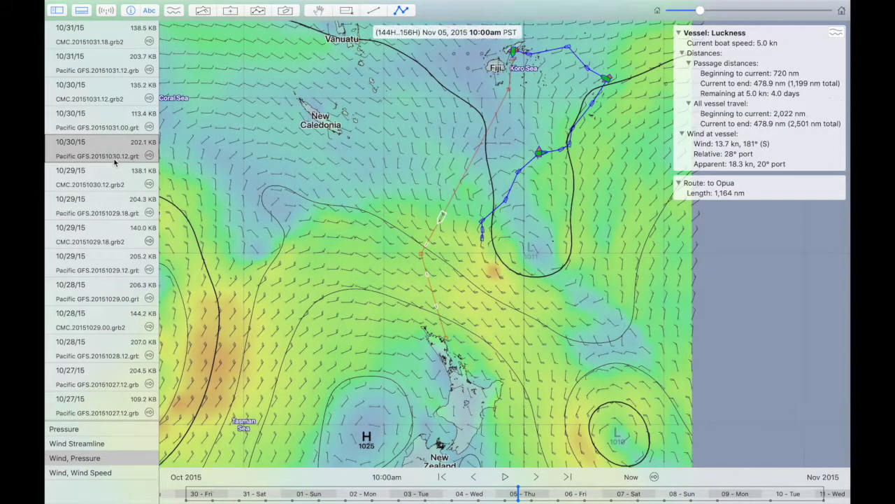
key(Down)
key(Down)
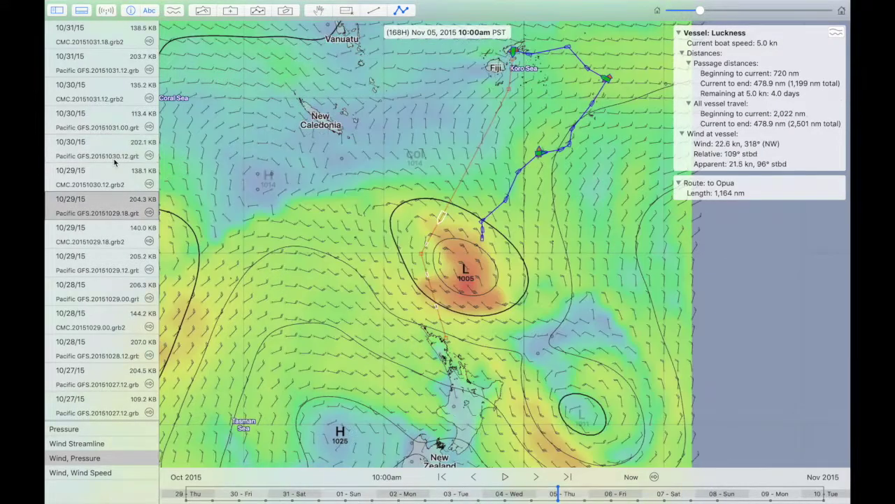
key(Up)
key(Up)
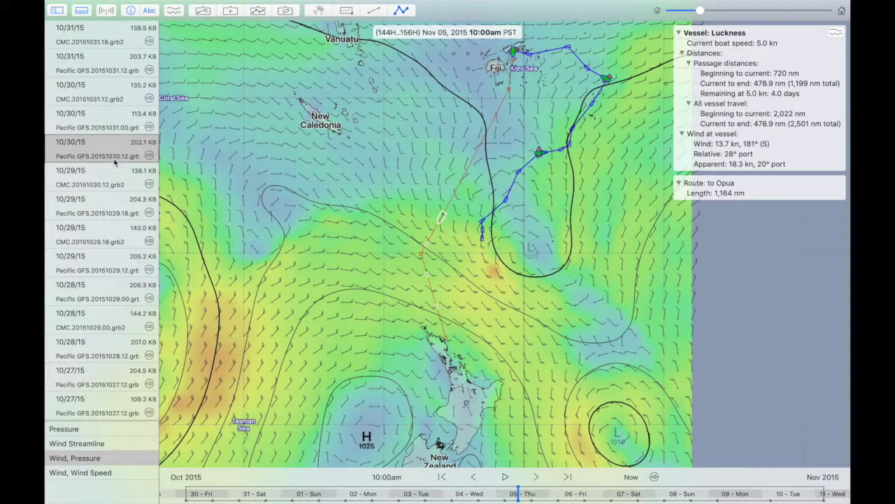
key(Down)
key(Down)
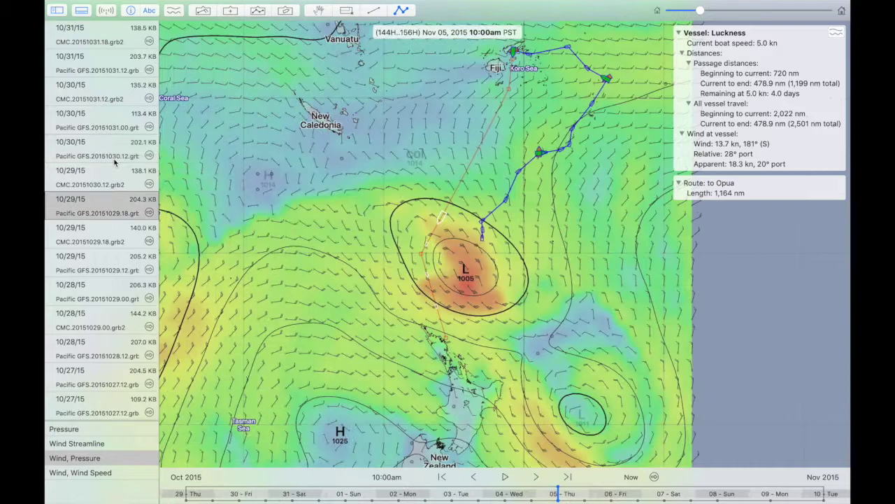
key(Up)
key(Up)
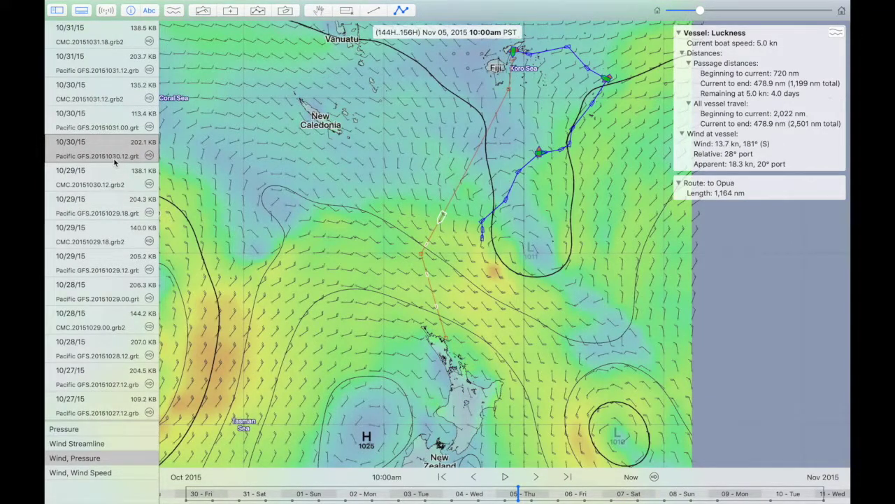
key(Down)
key(Down)
key(Up)
key(Up)
Step: Animate the 20151030.12 forecast through time, pausing at Nov 05 4:00am
key(space)
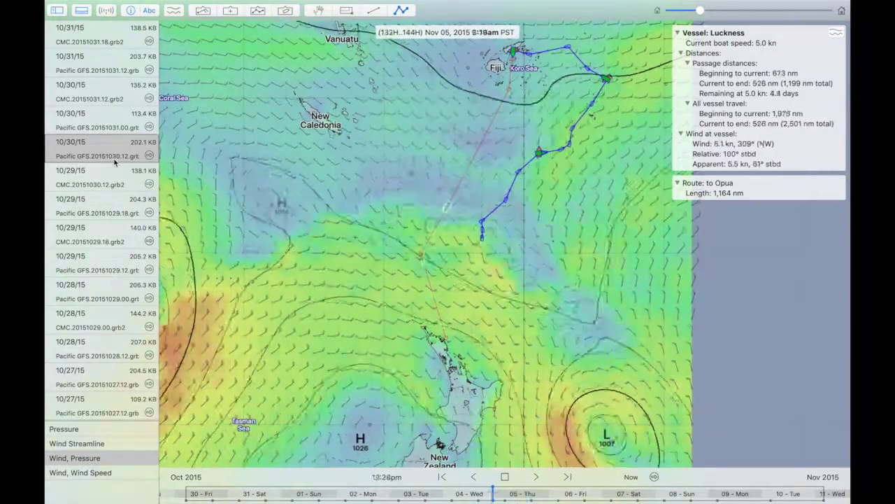
key(space)
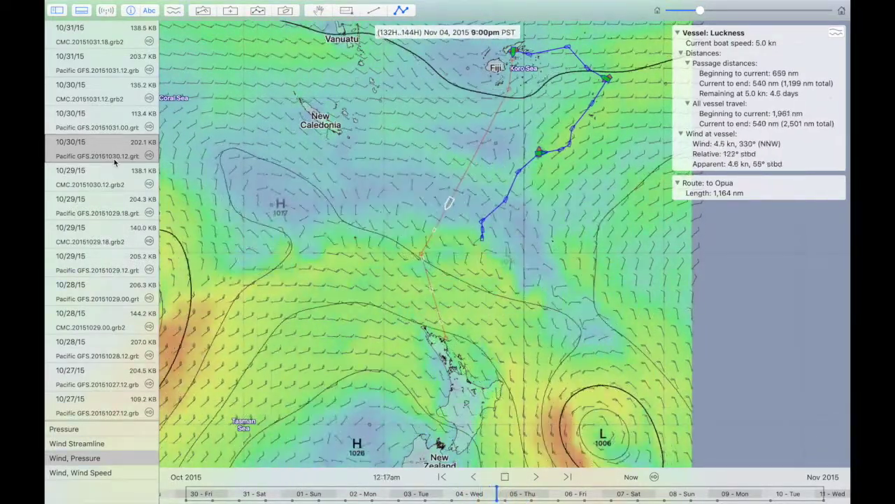
key(space)
key(space)
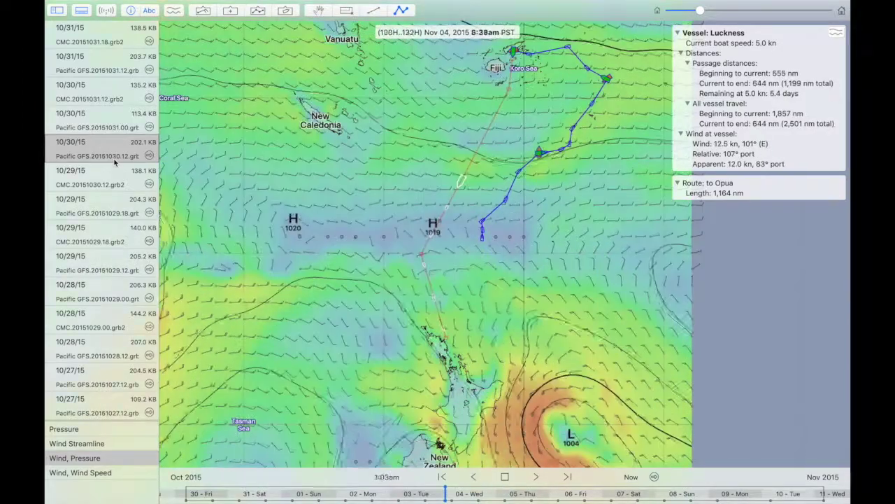
key(space)
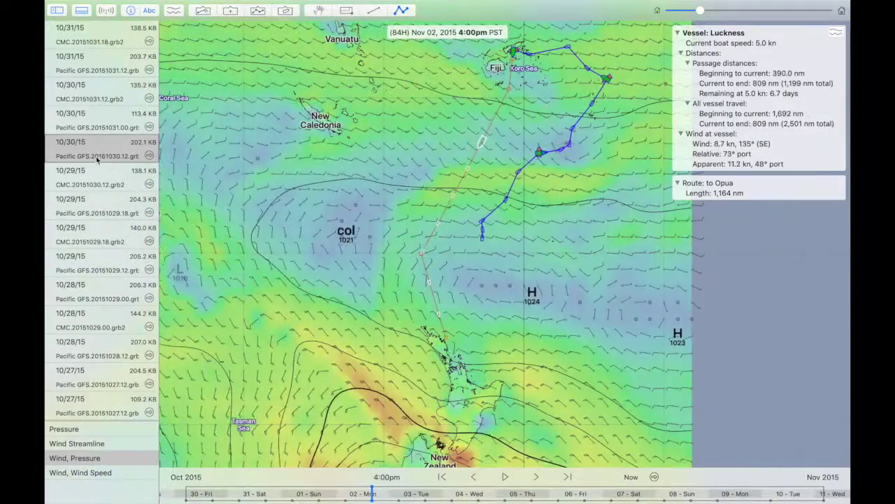
Step: Play the 20151031.12 GFS forecast, then load the Fiji-area and wide-area 20151031.18 files
click(82, 72)
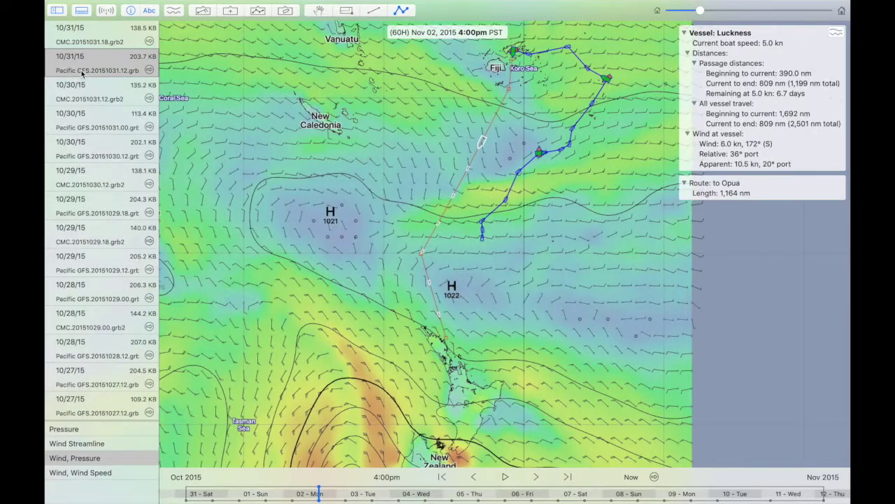
scroll(82, 73, up, 3)
key(space)
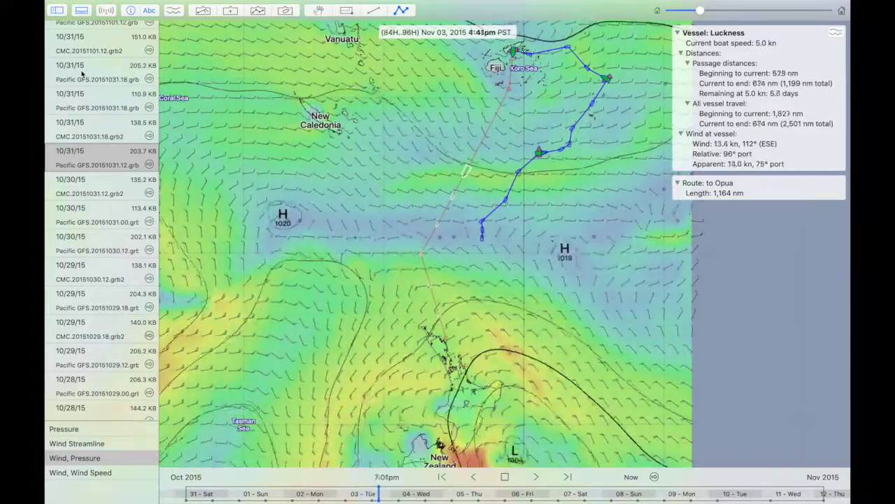
key(space)
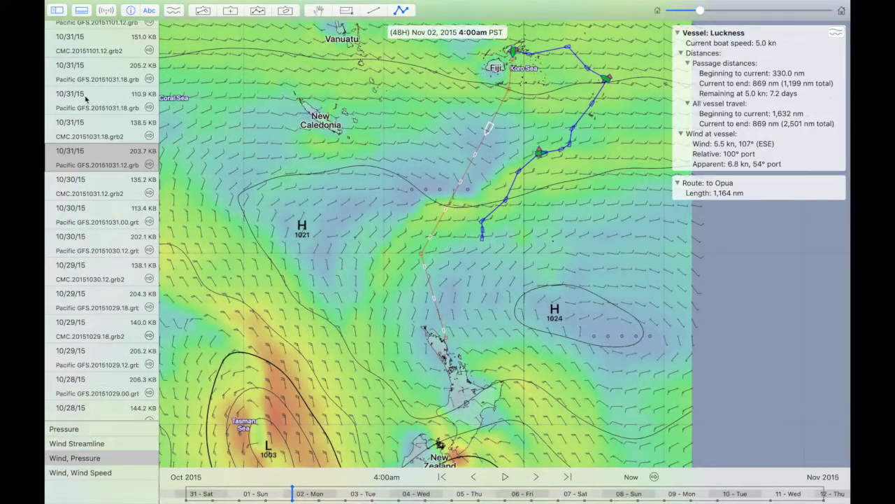
click(85, 100)
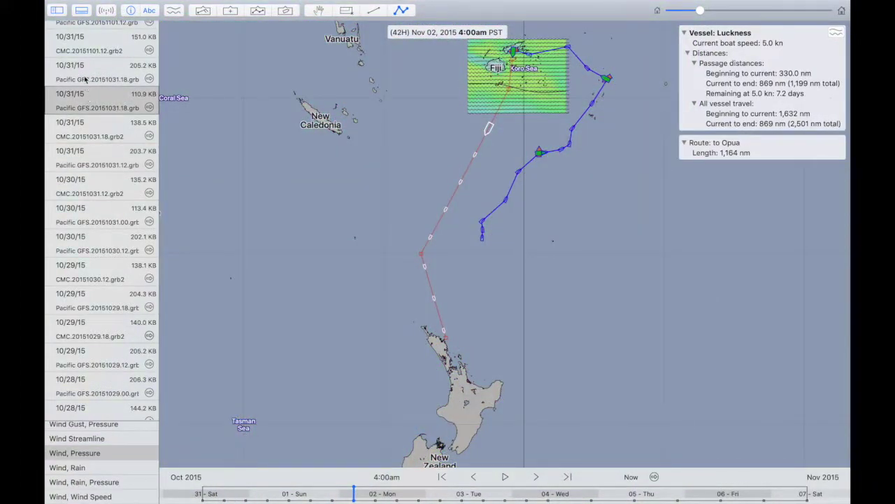
click(85, 72)
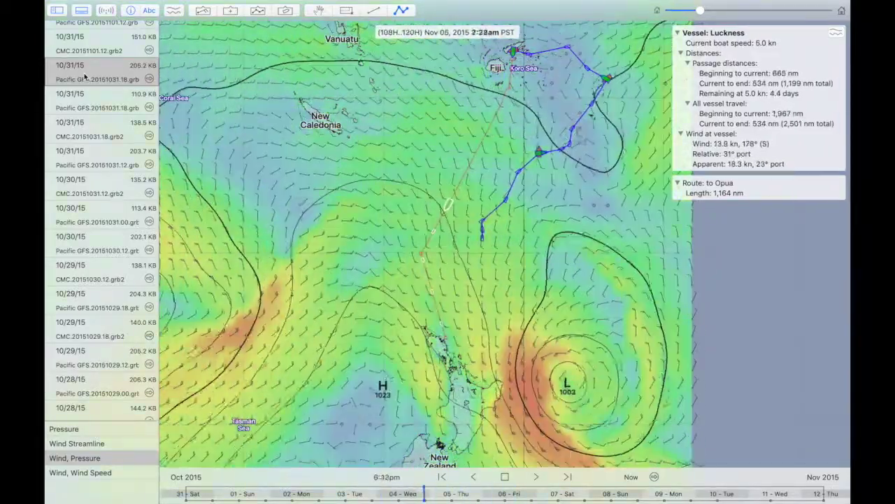
Step: Load the Pacific GFS.20151101.12 forecast and step its timeline through Nov 04–05 near the low
scroll(84, 73, up, 3)
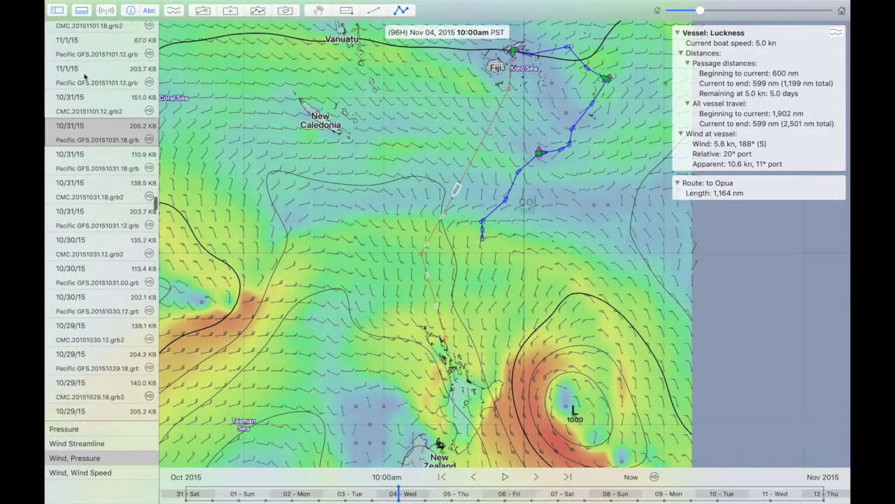
click(86, 96)
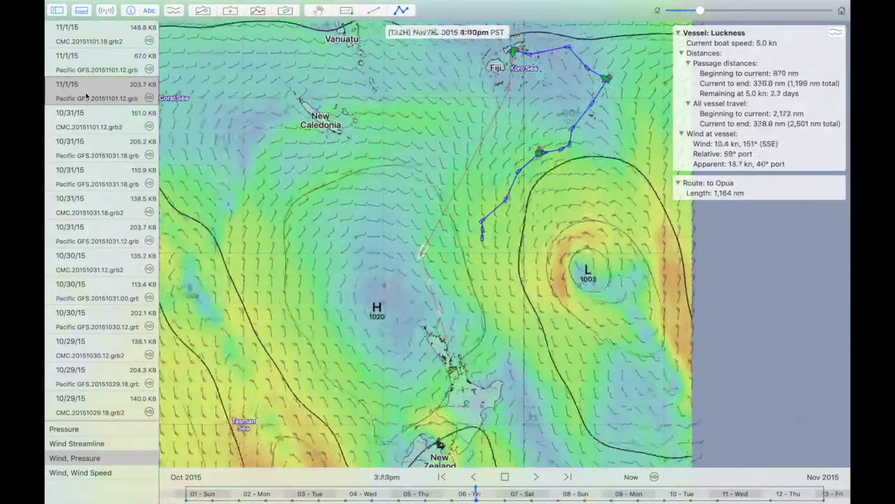
key(space)
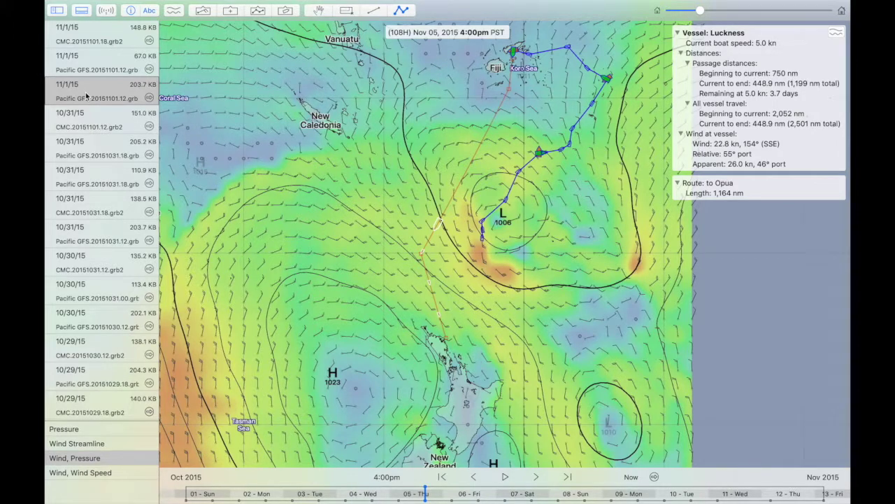
key(space)
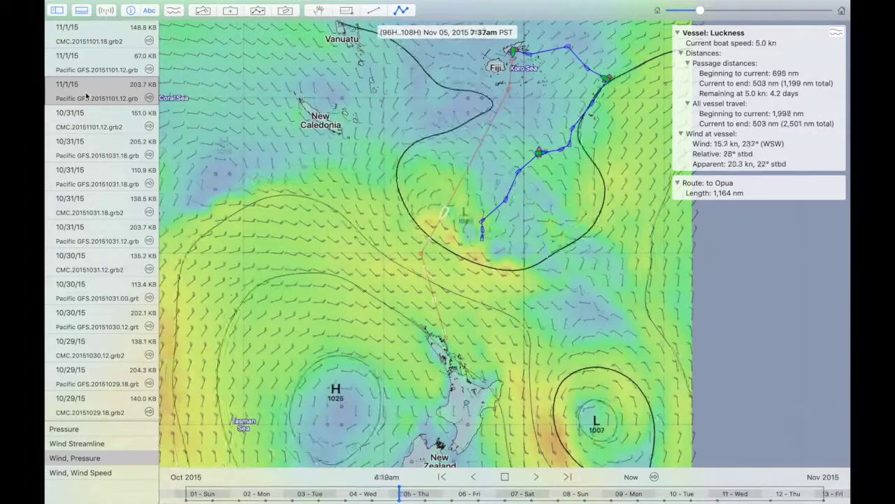
key(space)
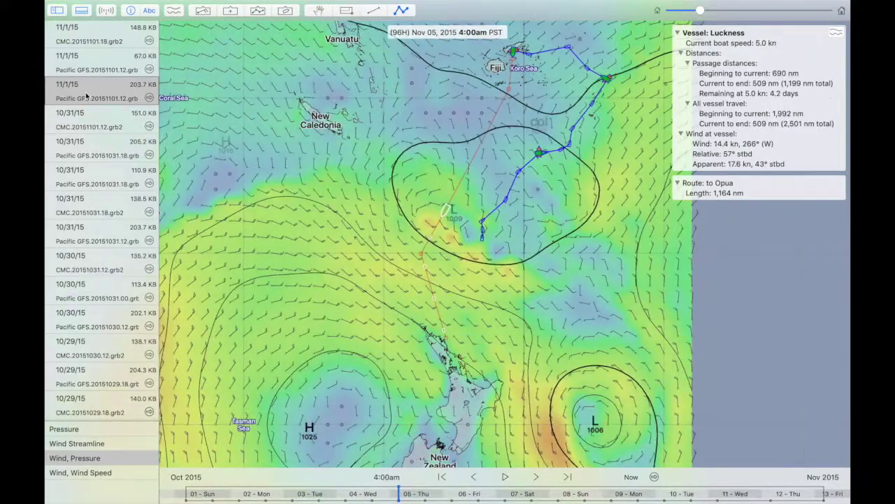
key(space)
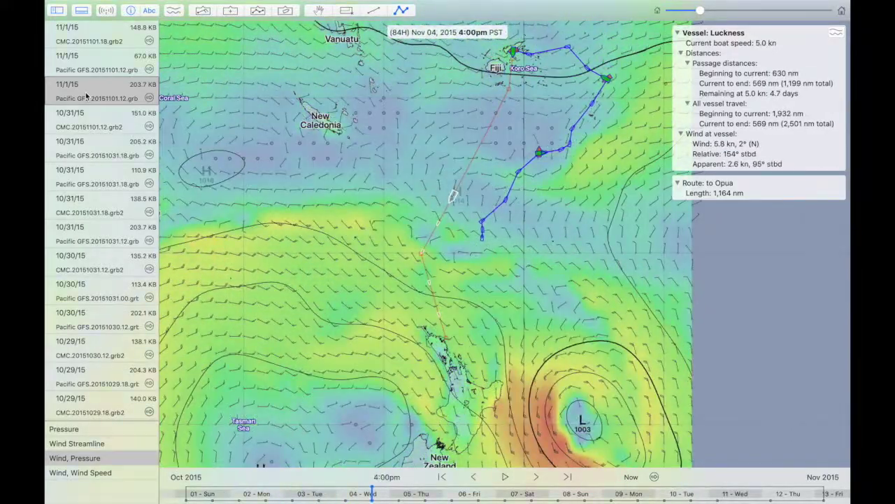
key(space)
key(Right)
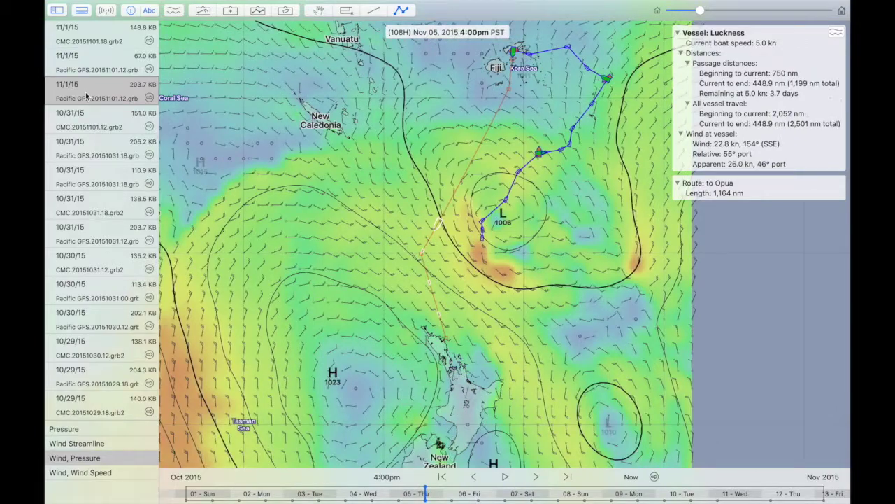
key(Right)
key(Right)
key(Left)
key(Left)
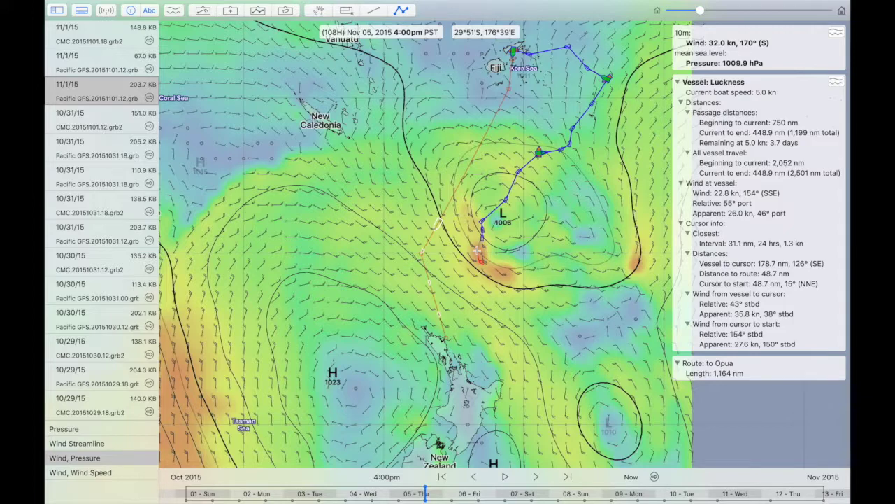
scroll(112, 124, up, 2)
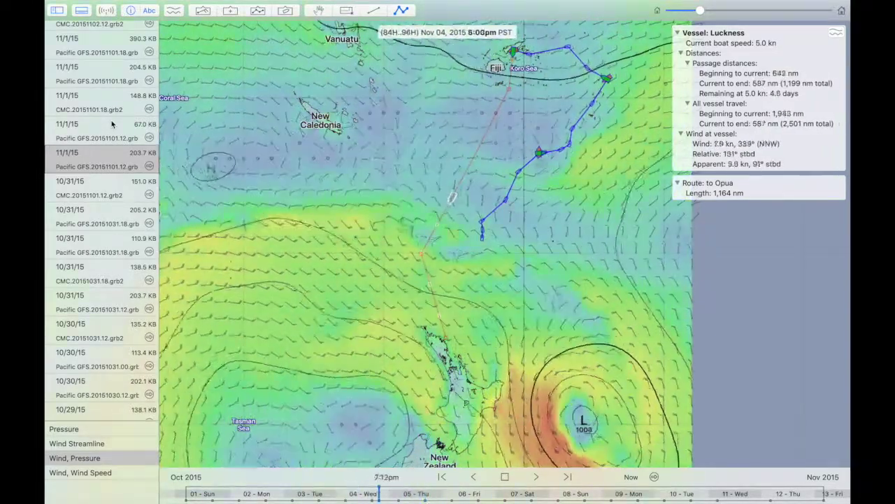
Step: Replay the 20151101.12 forecast from Nov 01 and stop it at Nov 02 8:30am
key(space)
key(space)
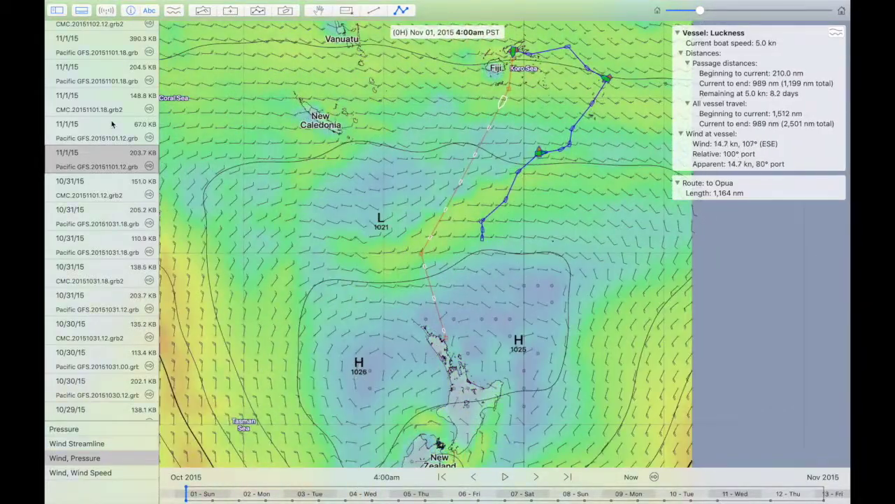
key(space)
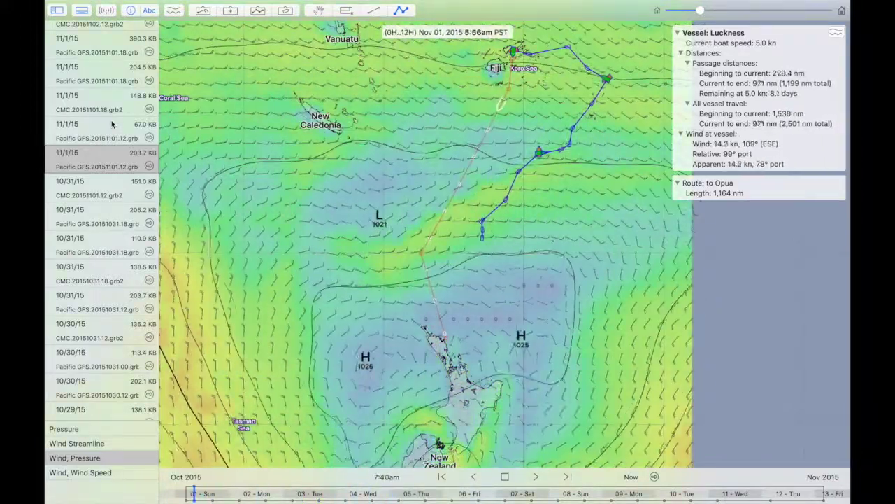
key(space)
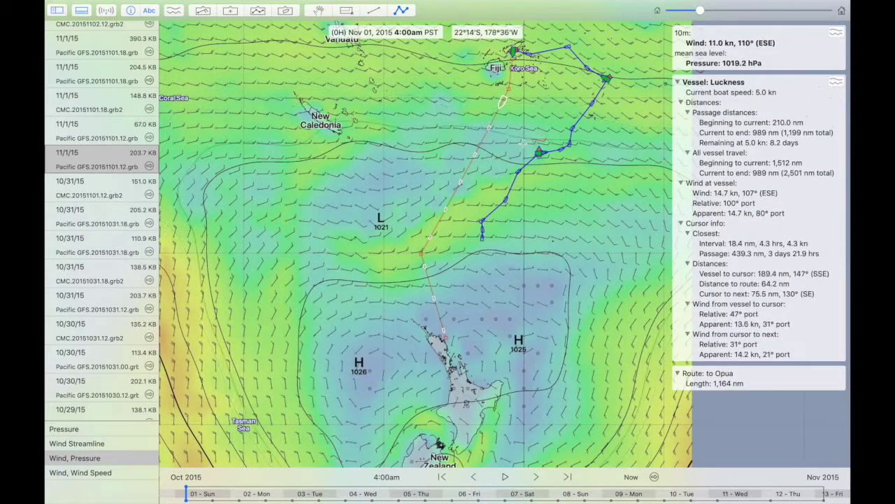
key(space)
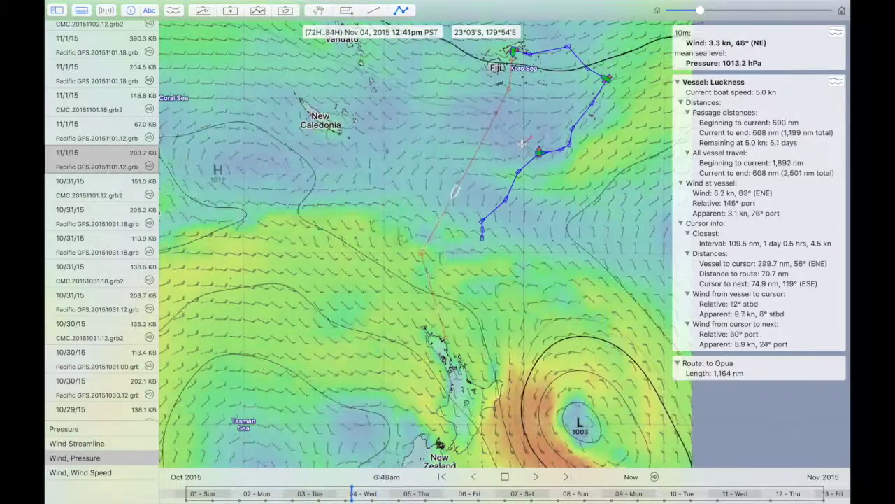
key(space)
key(Right)
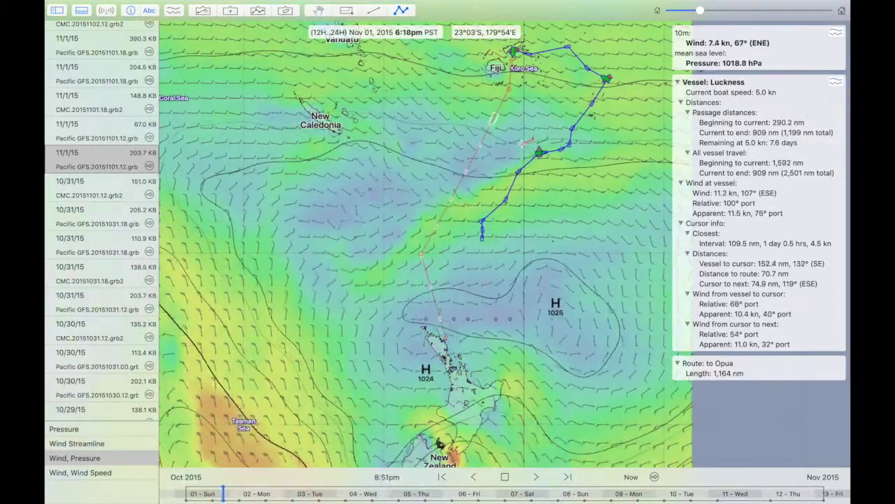
key(space)
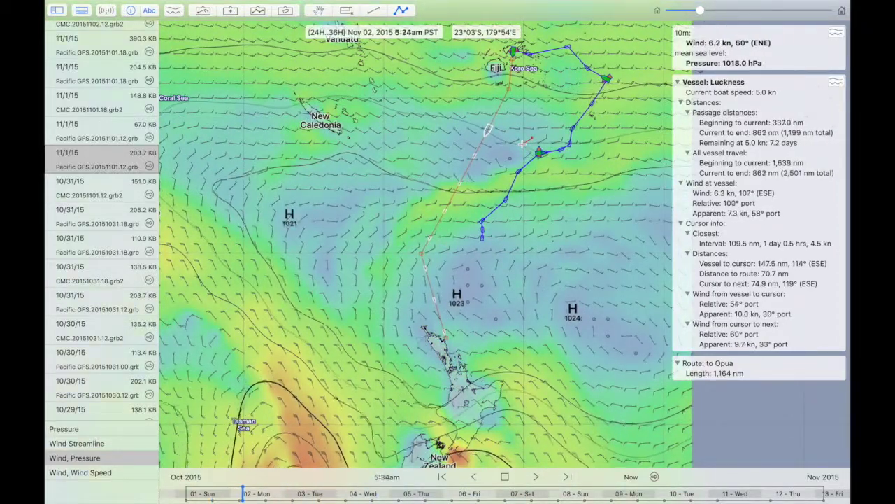
key(space)
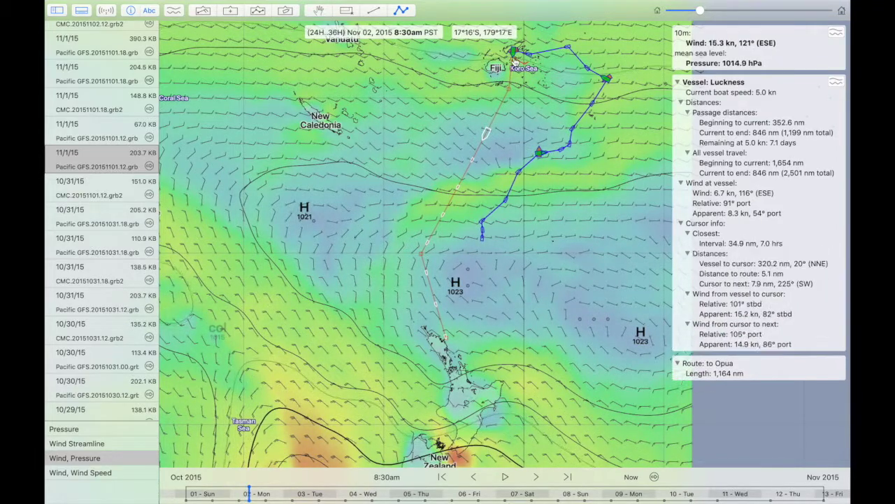
scroll(516, 87, up, 5)
Step: Set Luckness's departure time from the timeline's Nov 02 8:30am
scroll(515, 63, up, 2)
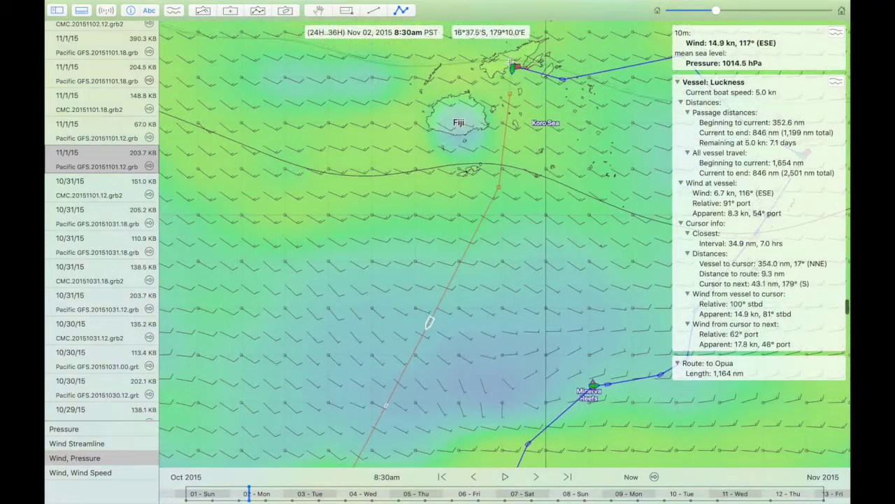
right_click(513, 71)
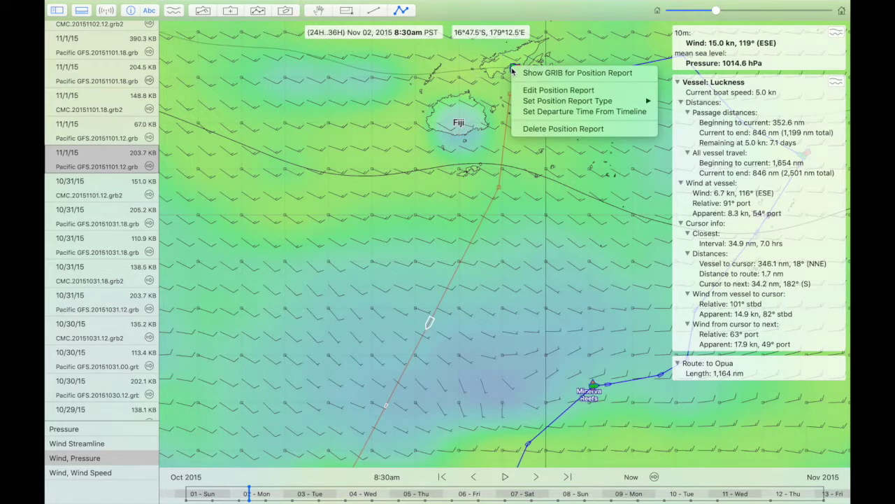
click(533, 112)
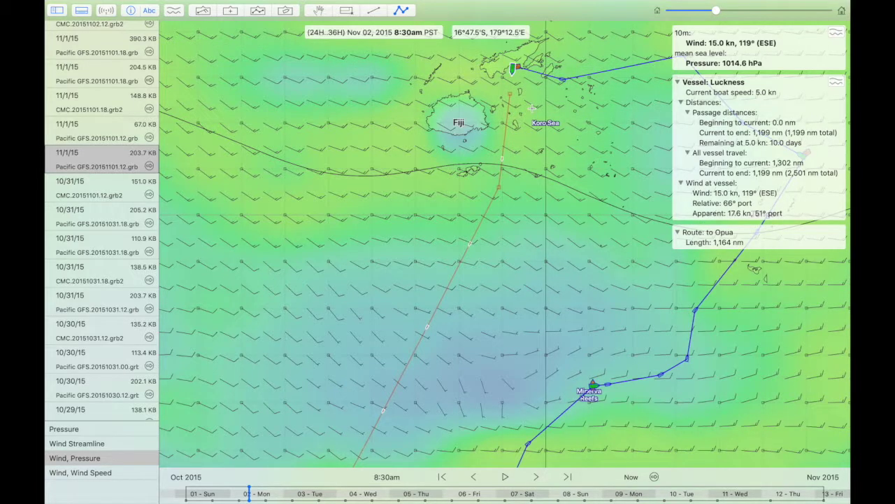
Step: Play the forecast along the route and stop at Nov 05 4:00pm
key(space)
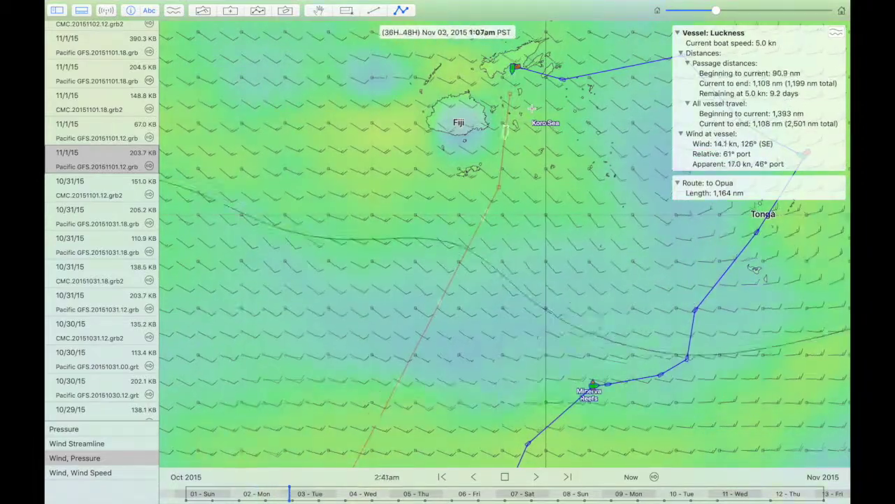
scroll(533, 108, down, 3)
key(space)
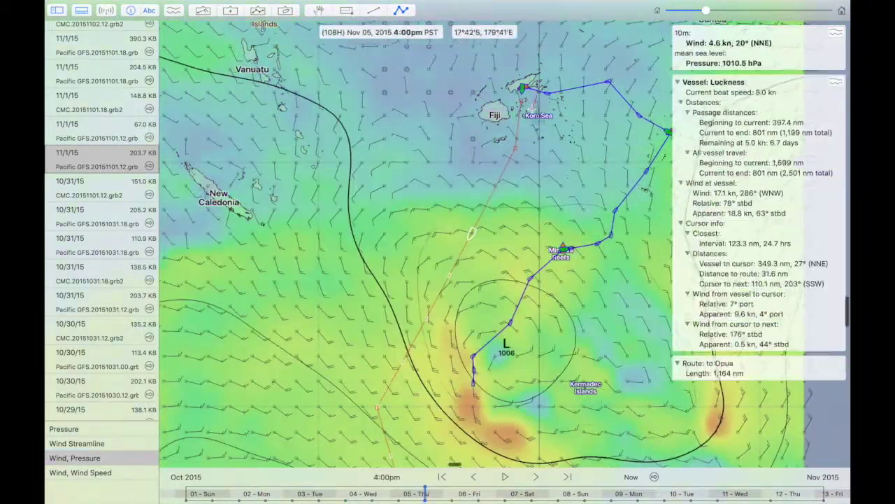
scroll(532, 107, down, 2)
key(space)
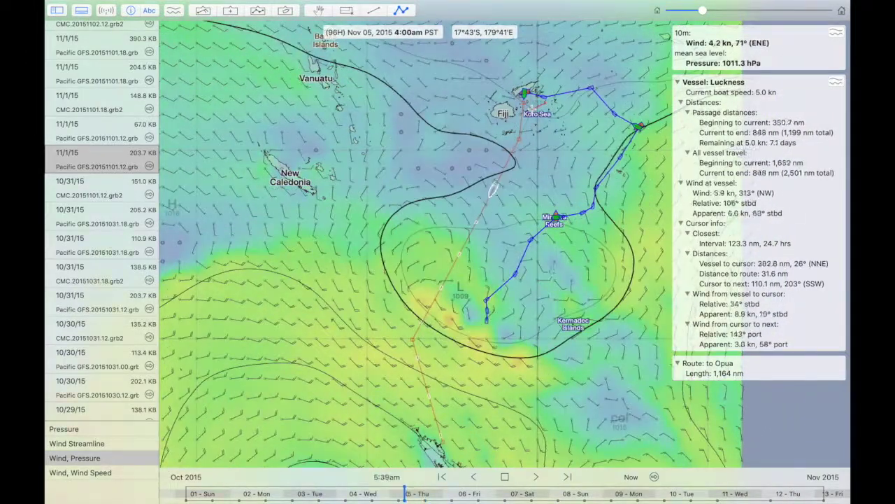
key(space)
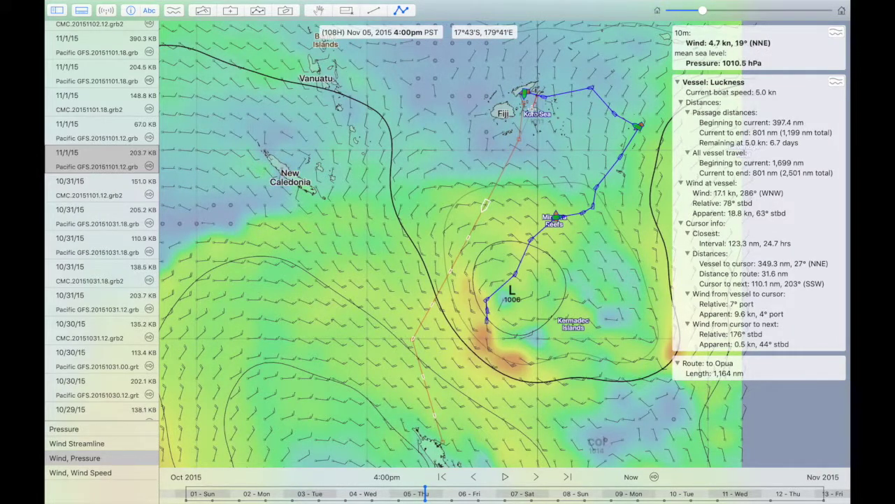
Step: Load the Pacific GFS 20151101.18 forecast and play its timeline
scroll(90, 103, up, 2)
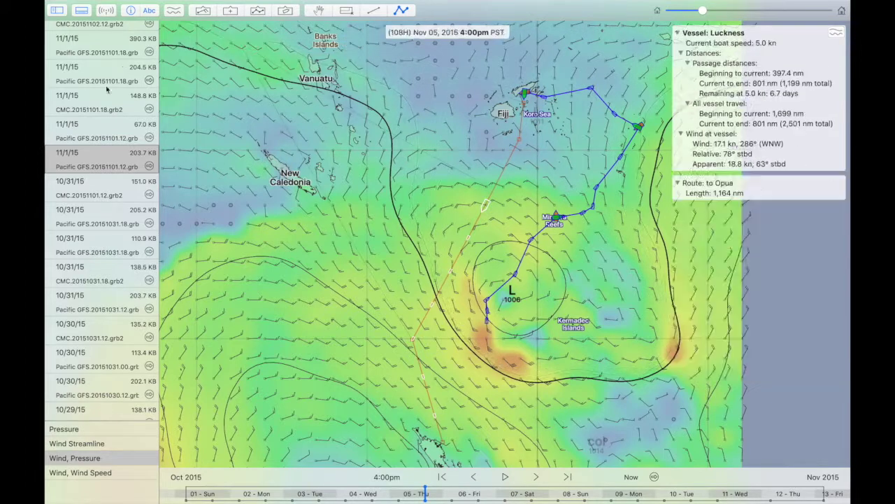
click(89, 114)
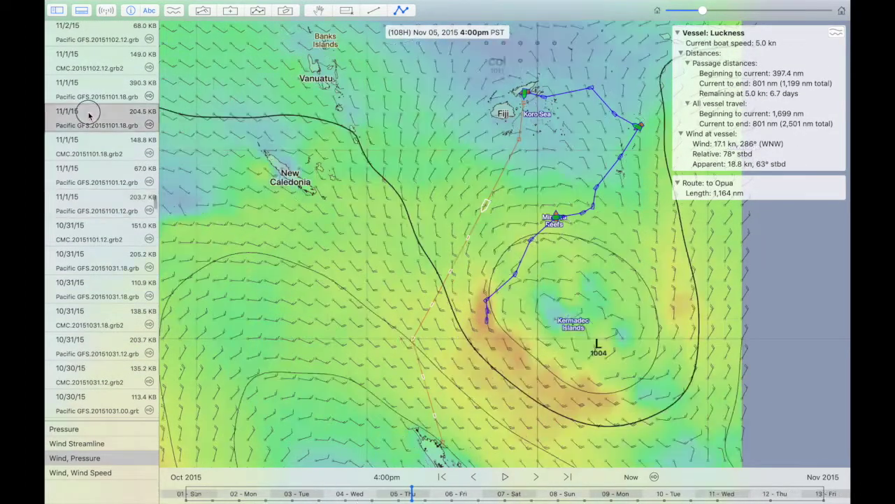
key(space)
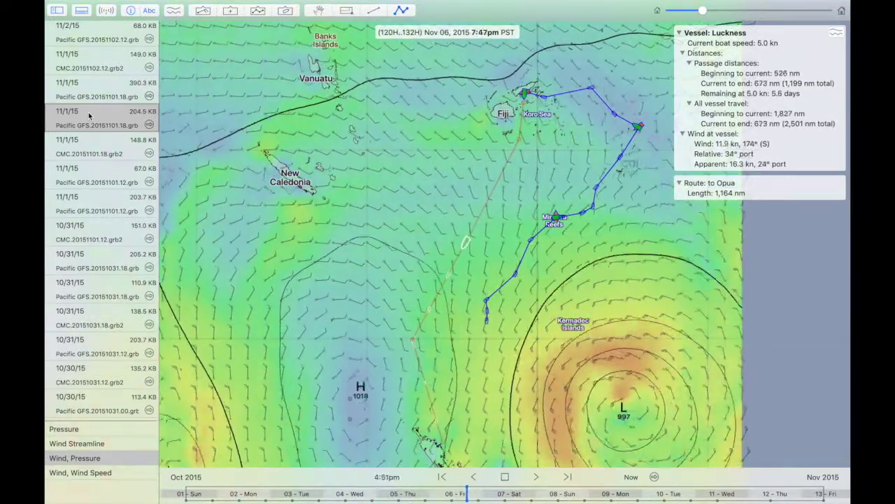
key(space)
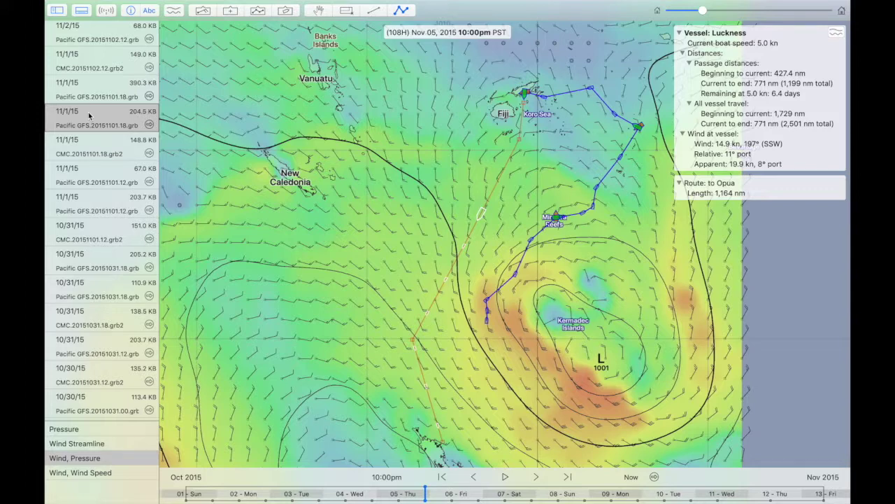
Step: Flip repeatedly between the 20151101.12 and 20151101.18 forecasts to compare them
key(Down)
key(Down)
key(Down)
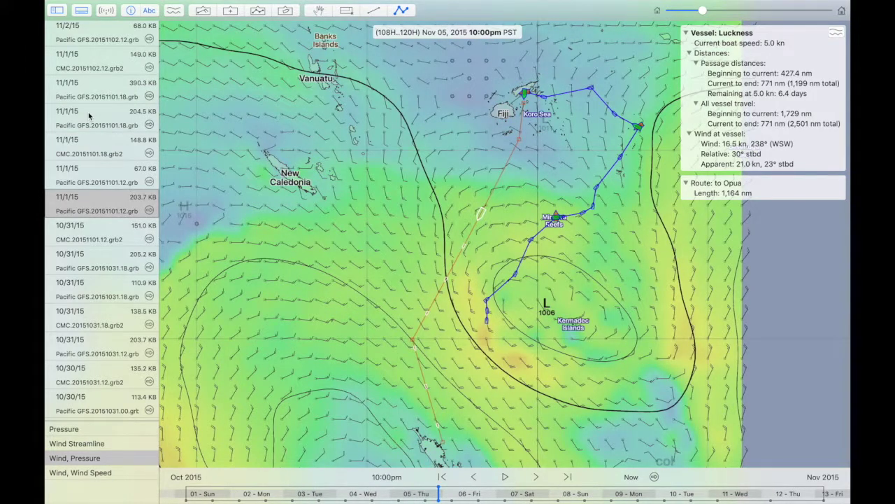
click(89, 115)
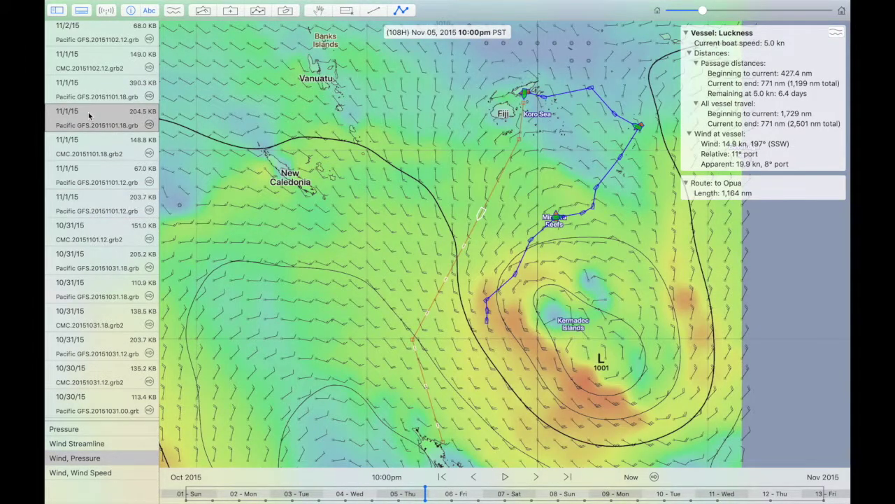
key(Down)
key(Down)
key(Down)
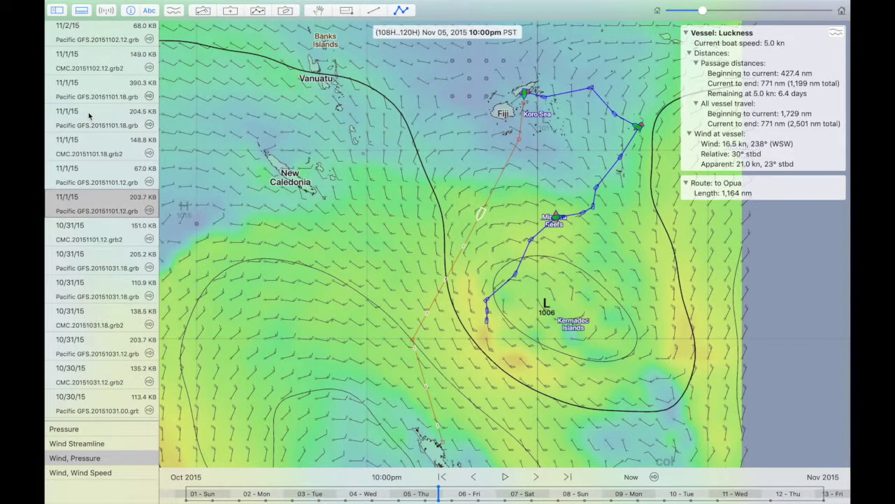
click(89, 116)
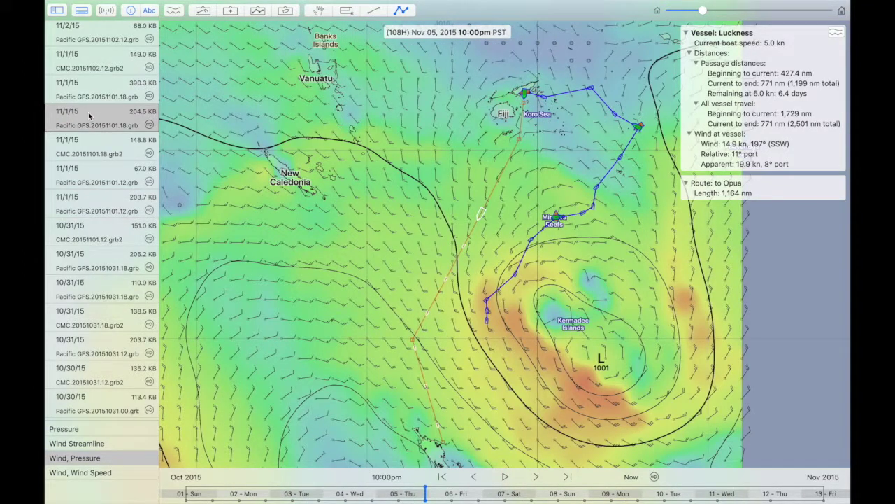
key(Down)
key(Down)
key(Down)
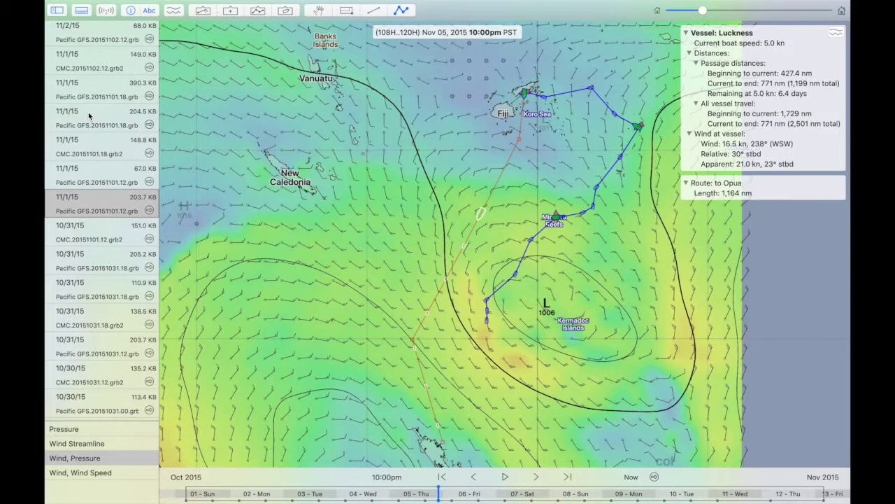
click(89, 116)
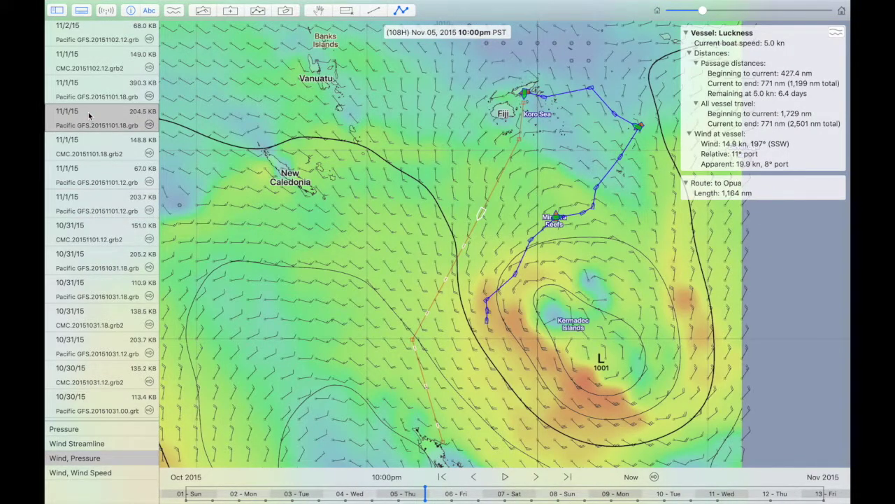
key(Down)
key(Down)
key(Down)
click(89, 115)
key(Down)
key(Down)
key(Down)
click(89, 115)
Step: Play the 20151101.18 forecast animation again along the route
key(space)
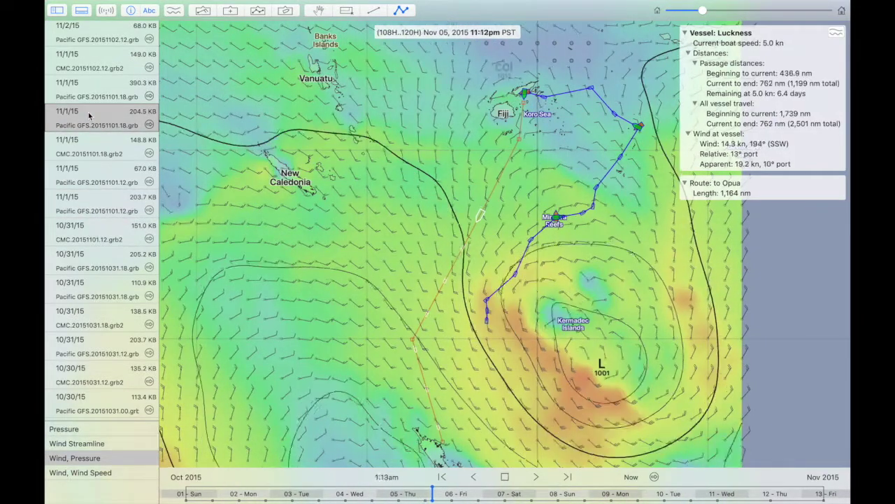
key(space)
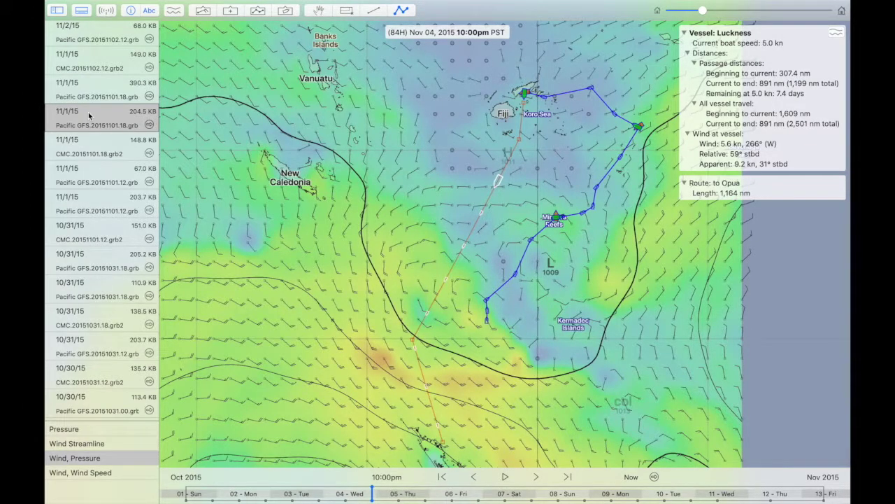
key(space)
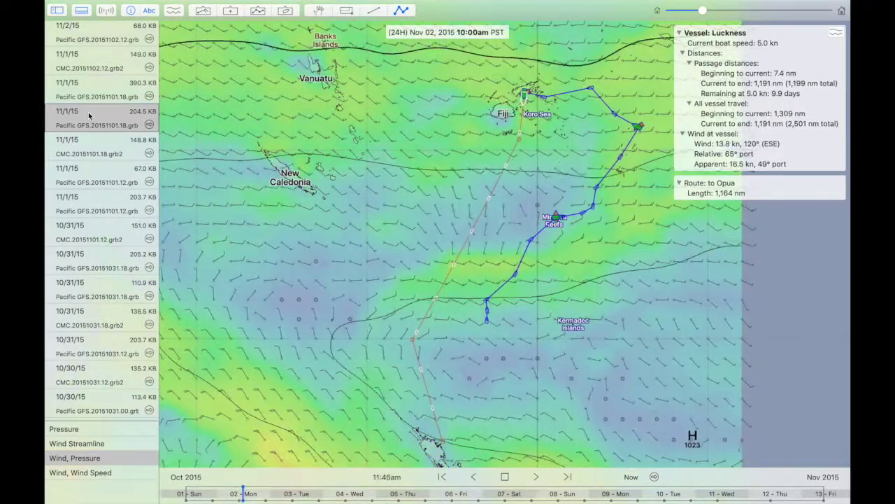
Step: Load the 11/2/15 forecasts in turn: 68.0 KB, Pacific GFS 203.0 KB, and CMC 150.6 KB
key(space)
scroll(88, 119, up, 3)
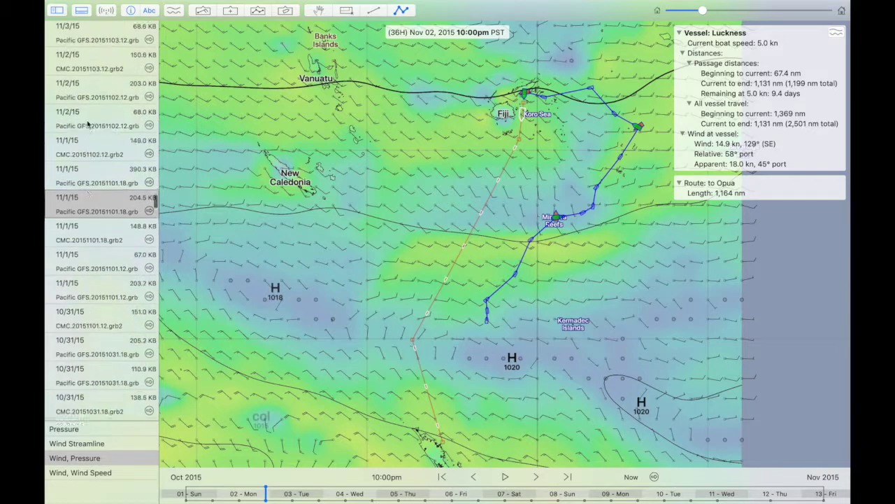
click(88, 131)
scroll(88, 131, up, 1)
click(88, 132)
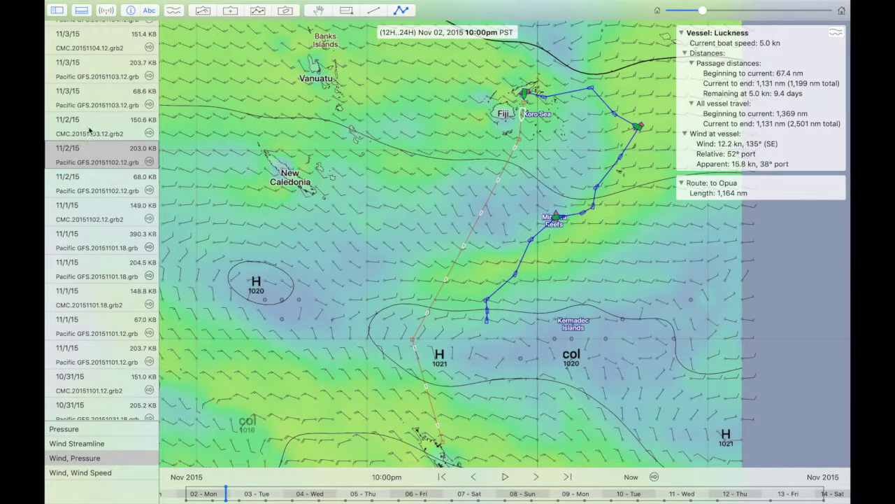
click(89, 130)
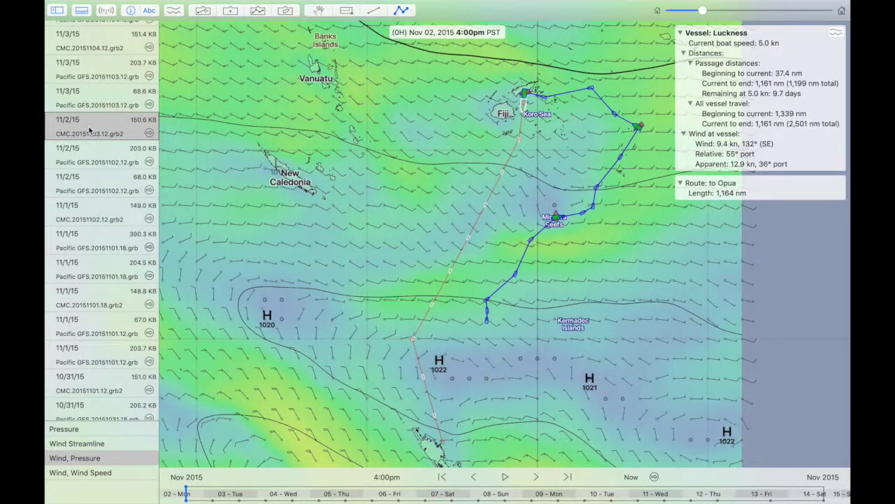
Step: Load the CMC 20151104.12, then the full-area 11/5/15 GFS forecast, and play it
scroll(89, 129, up, 2)
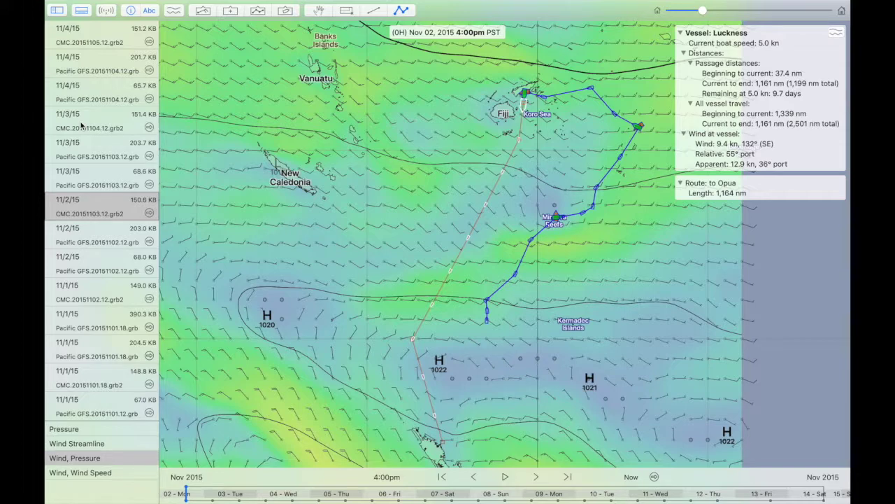
click(81, 125)
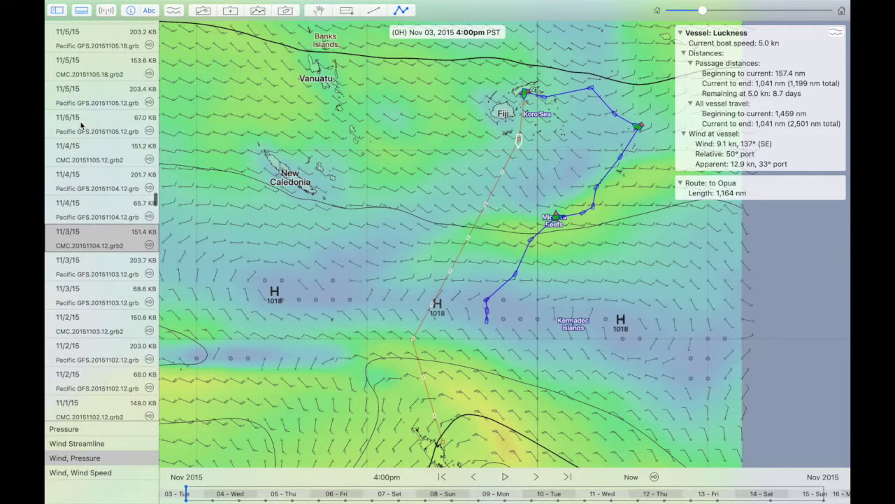
click(80, 125)
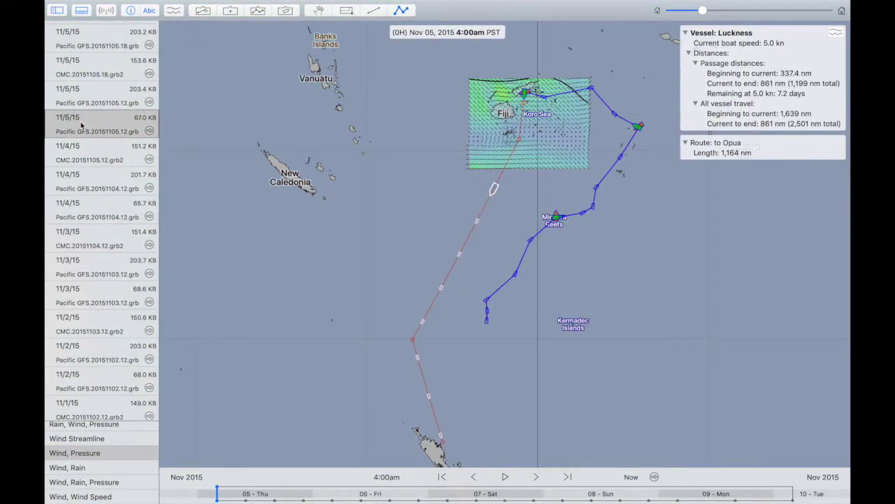
key(Up)
key(space)
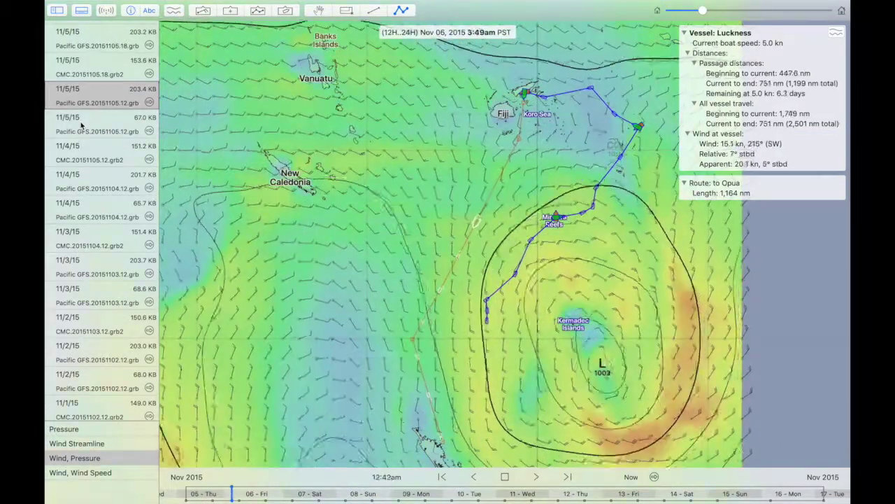
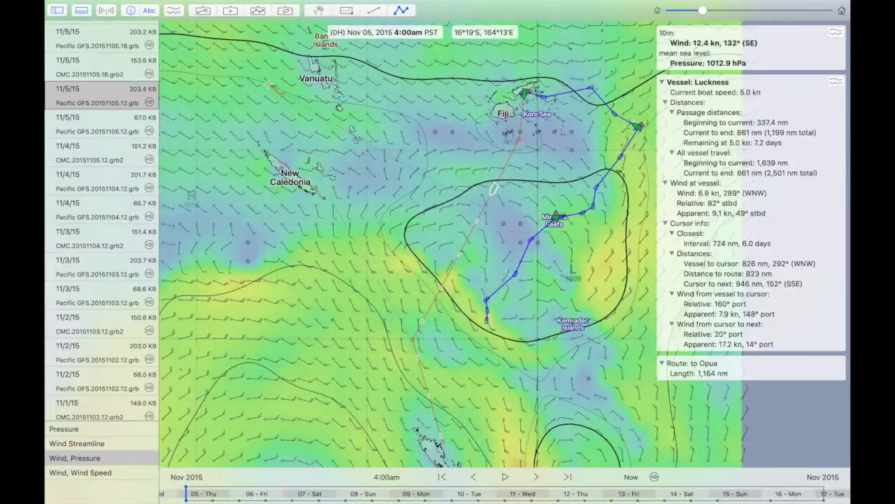
Step: Zoom in on Fiji, play the forecast, and scroll the GRIB list up to the 11/7/15 files
scroll(530, 112, up, 5)
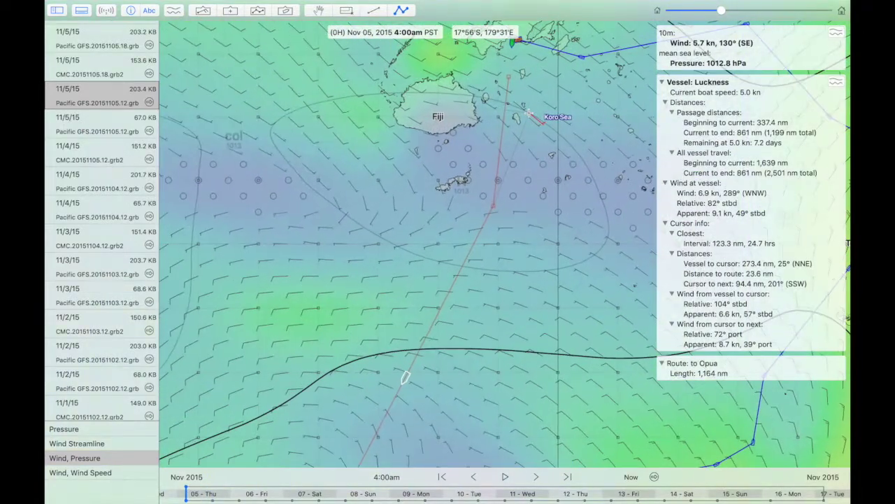
key(space)
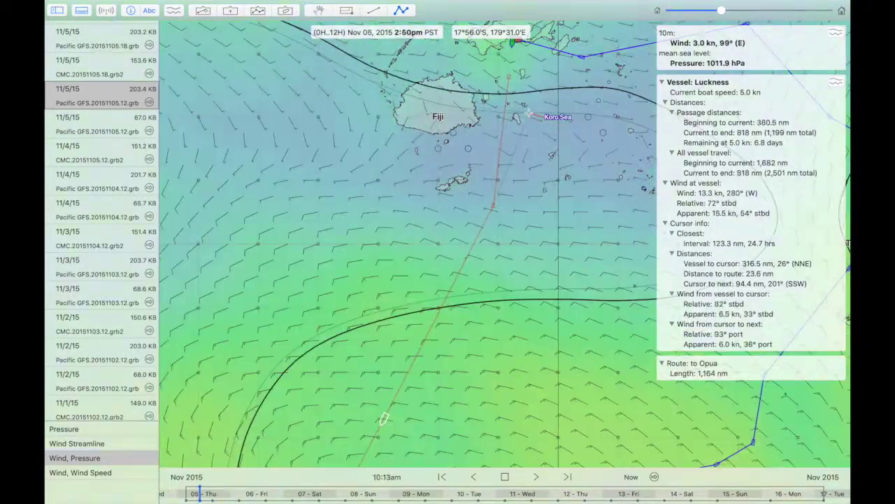
scroll(529, 113, up, 5)
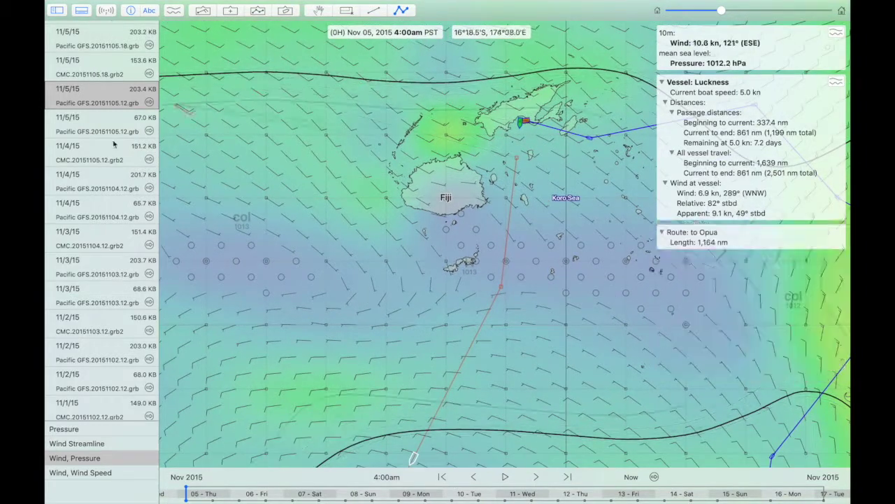
scroll(83, 162, up, 5)
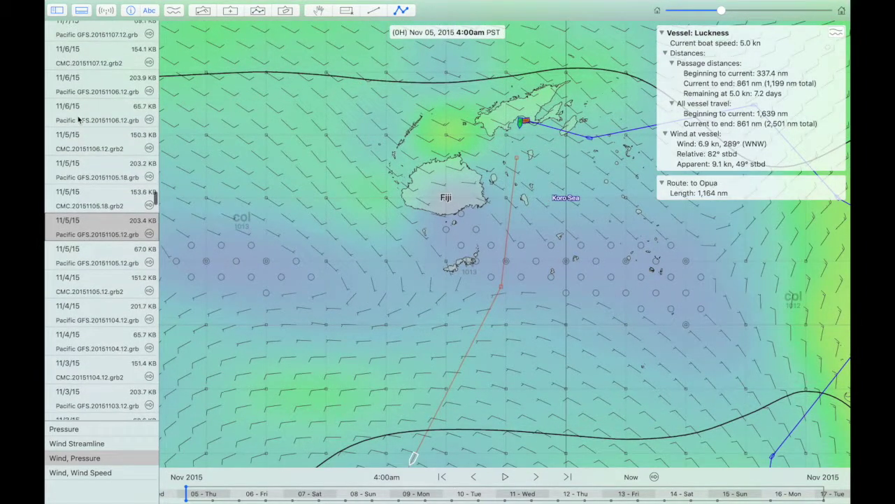
scroll(77, 93, up, 4)
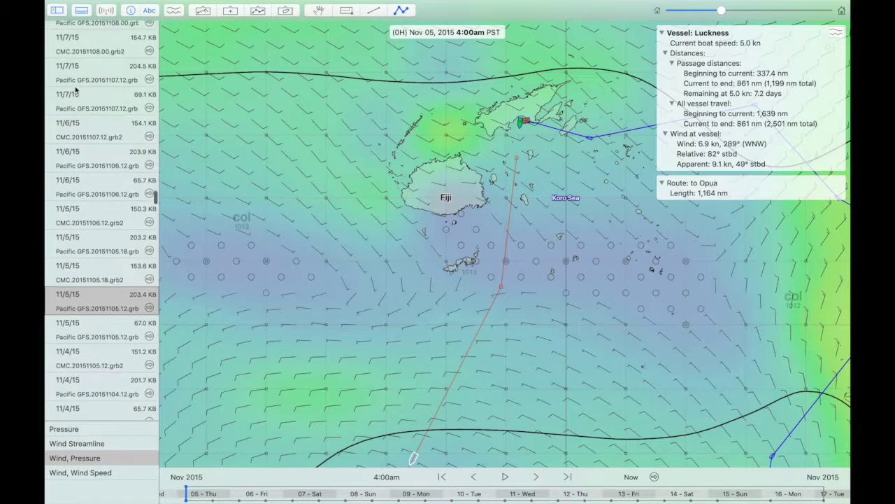
Step: Load the 204.5 KB Nov 7 Pacific GFS forecast and play it, stopping at Nov 07 4:00am
click(75, 102)
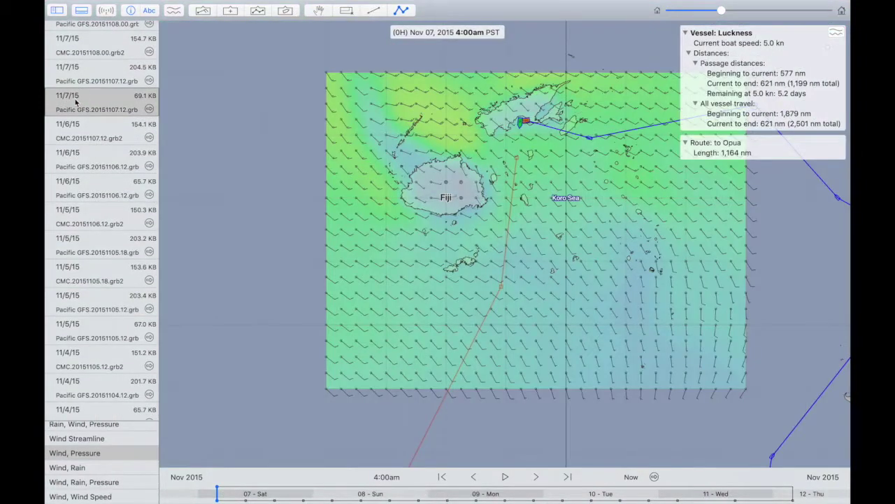
click(75, 81)
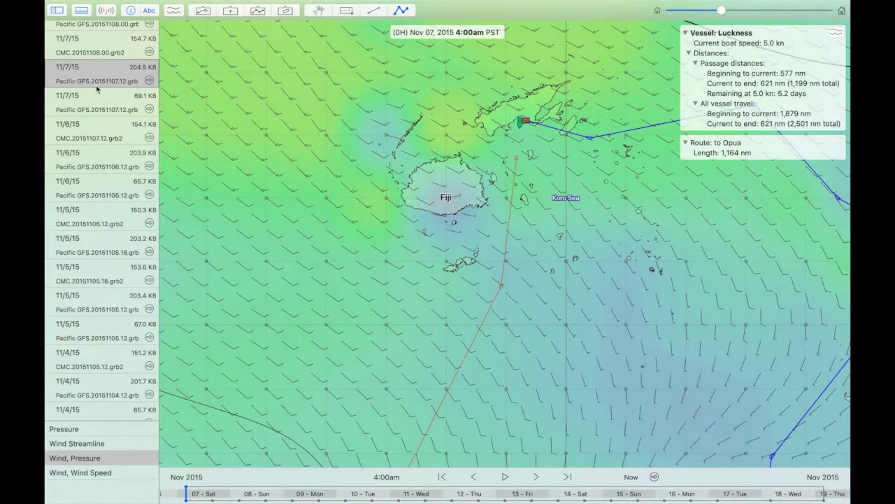
key(Right)
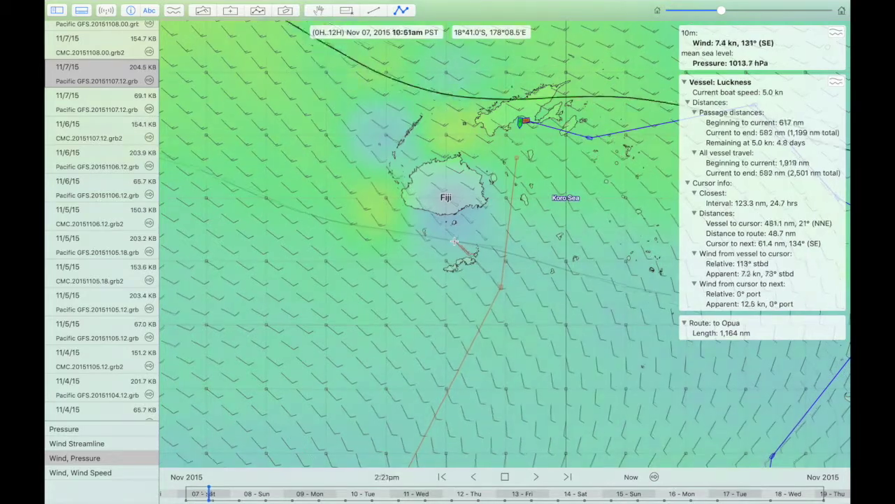
key(space)
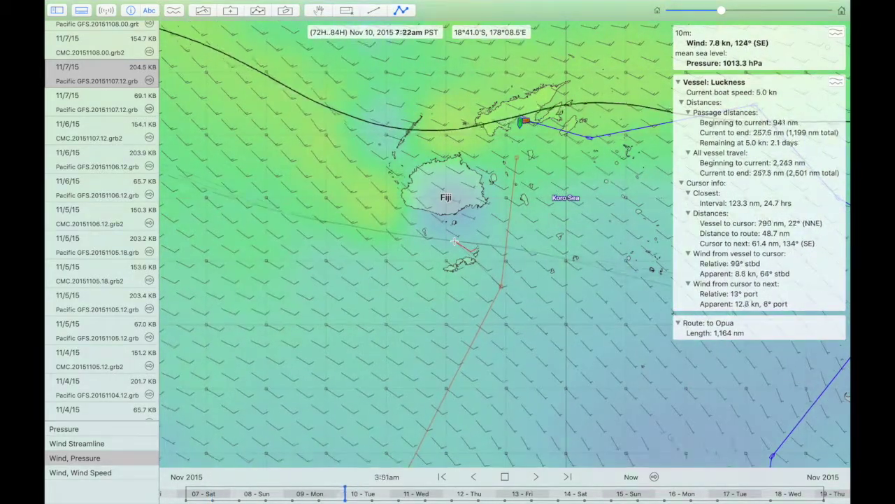
key(space)
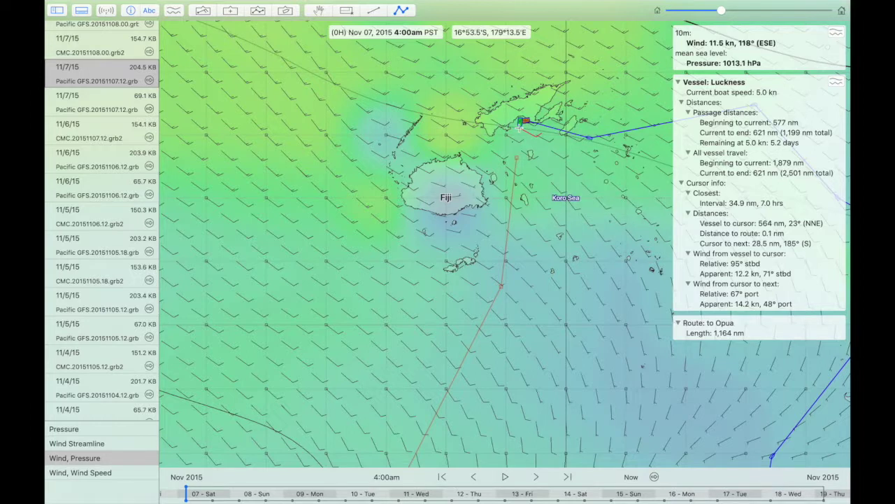
Step: Set Luckness's departure time from the timeline, then step ahead to 12H, Nov 07 4:00pm
right_click(520, 126)
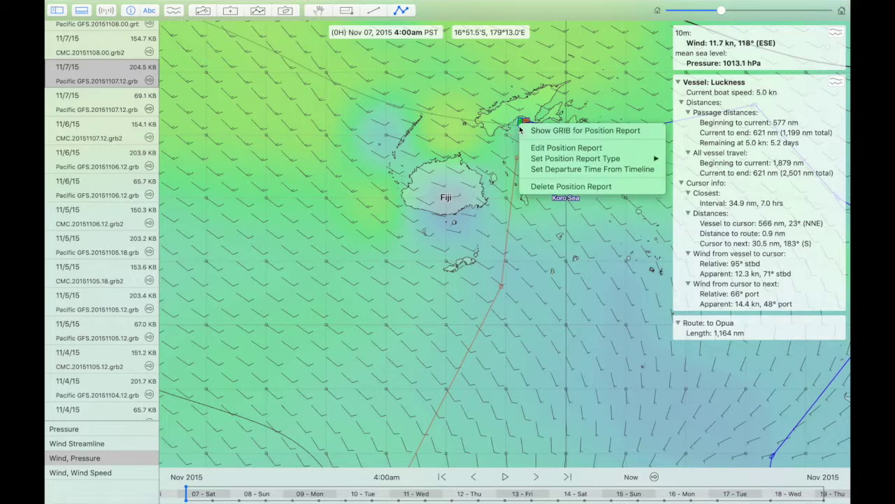
click(544, 169)
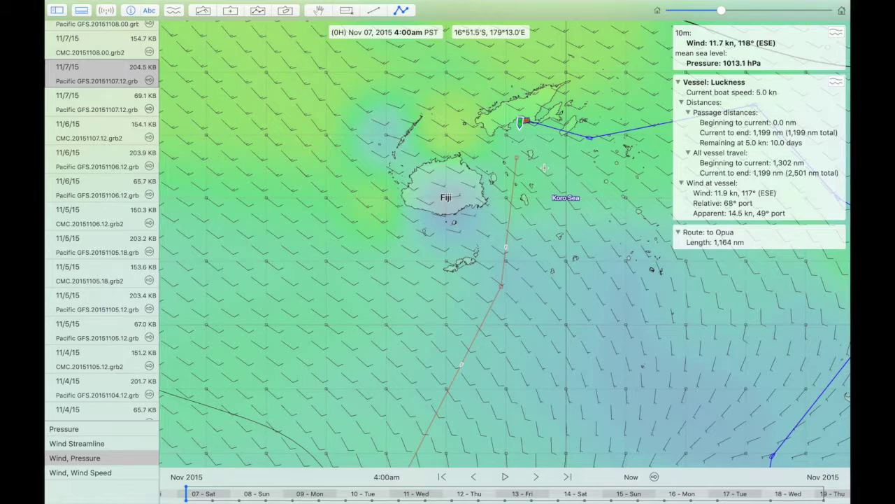
key(Right)
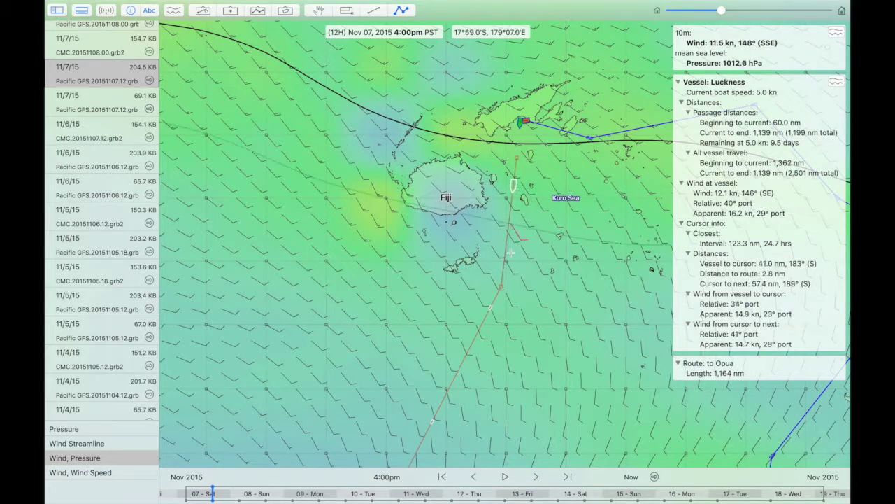
Step: Drag the Opua route's waypoint up-left, step to Nov 08 4:00am, then drag it right
click(501, 288)
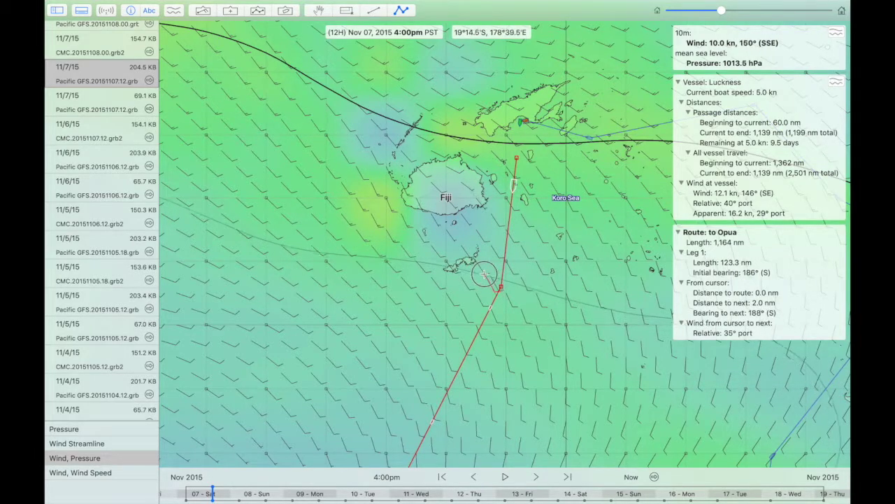
mouse_move(500, 288)
mouse_down()
mouse_move(467, 272)
mouse_move(494, 278)
mouse_move(476, 259)
mouse_up()
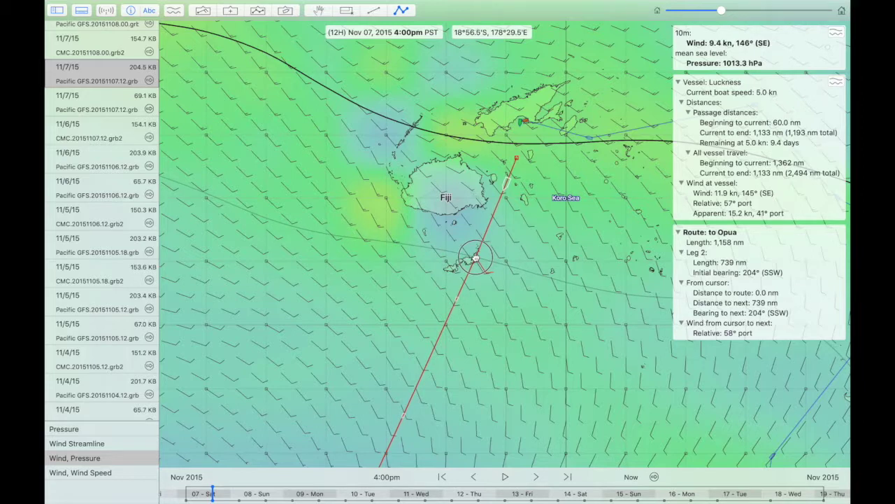
drag(476, 259, 476, 261)
key(Right)
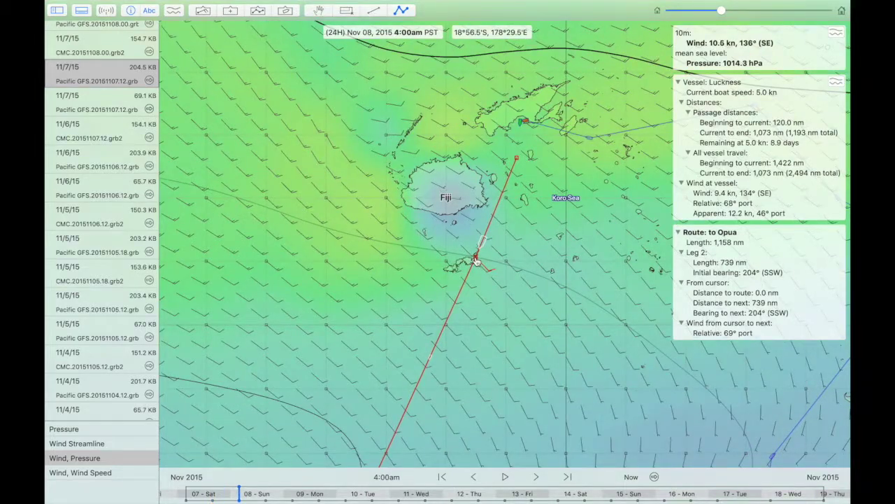
drag(475, 260, 506, 264)
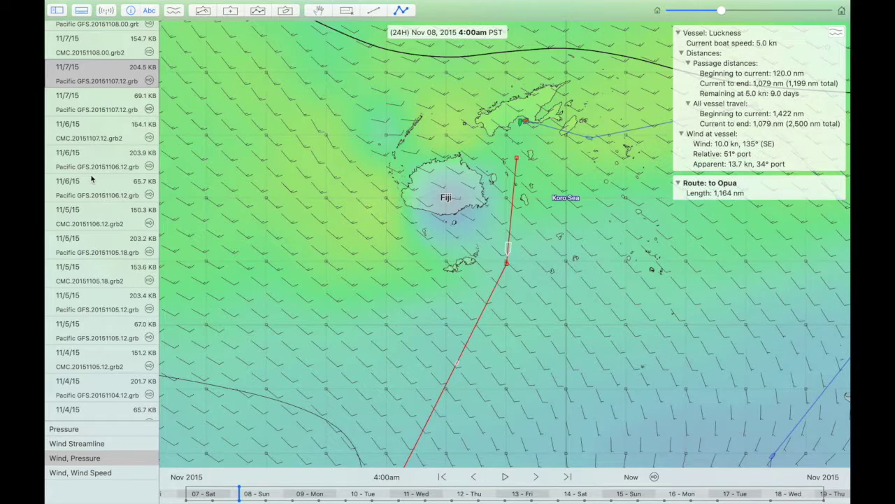
Step: Load the Nov 8 Pacific GFS forecast and step it ahead 12 hours
scroll(91, 176, up, 5)
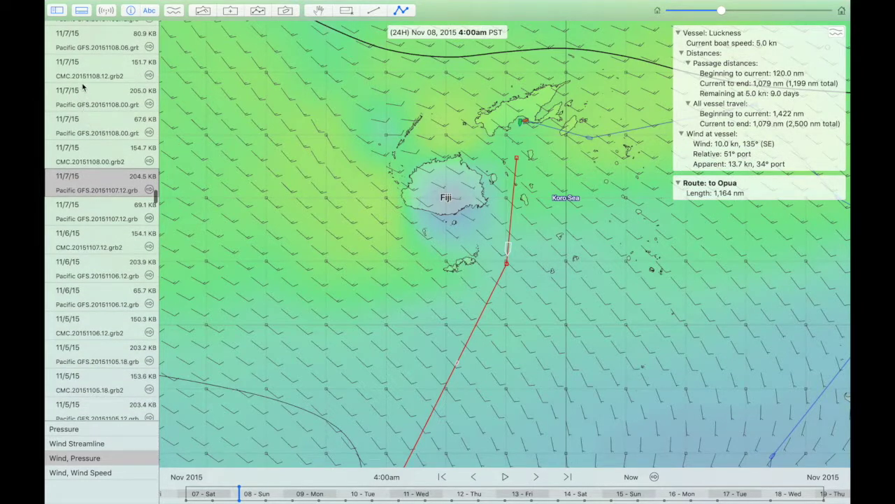
scroll(83, 87, up, 5)
click(81, 112)
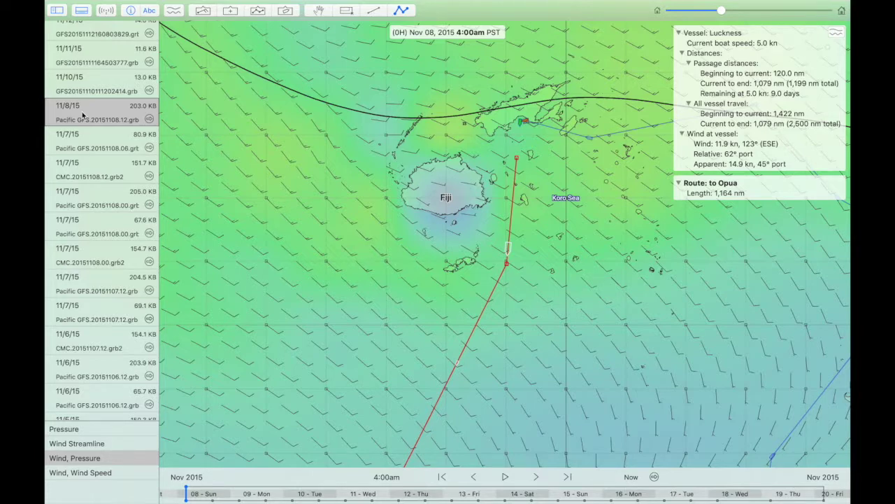
key(Right)
key(Right)
key(Right)
key(Right)
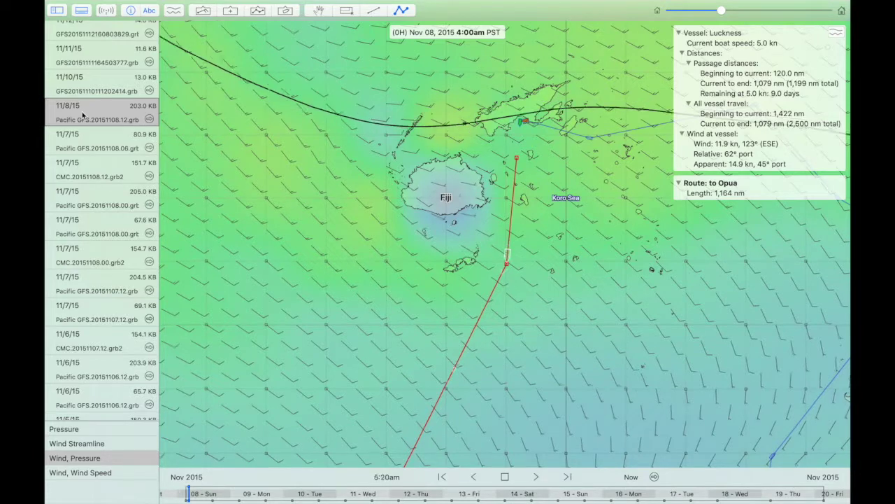
key(space)
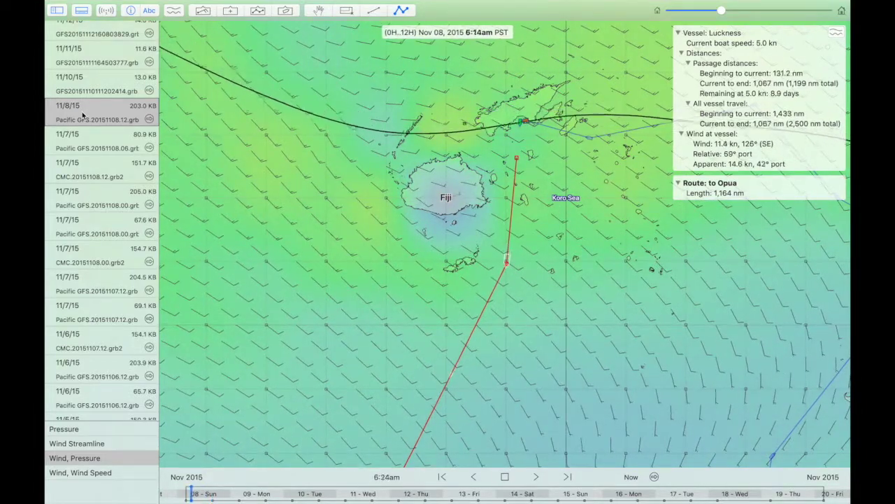
key(space)
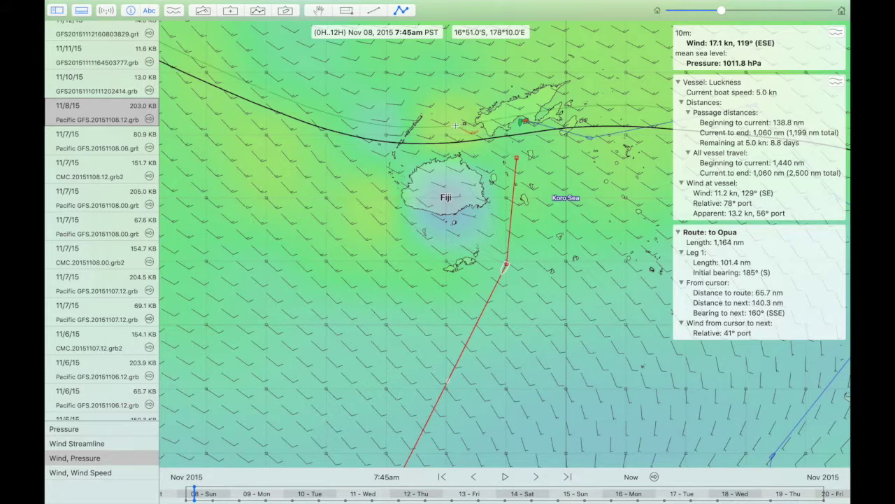
Step: Reset Luckness's departure to the current forecast time and replay to Nov 08 4:00pm
right_click(520, 127)
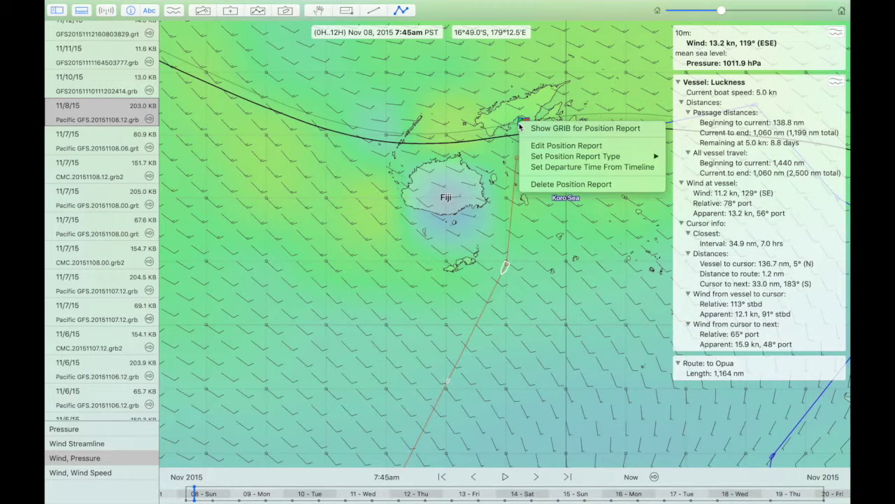
click(526, 167)
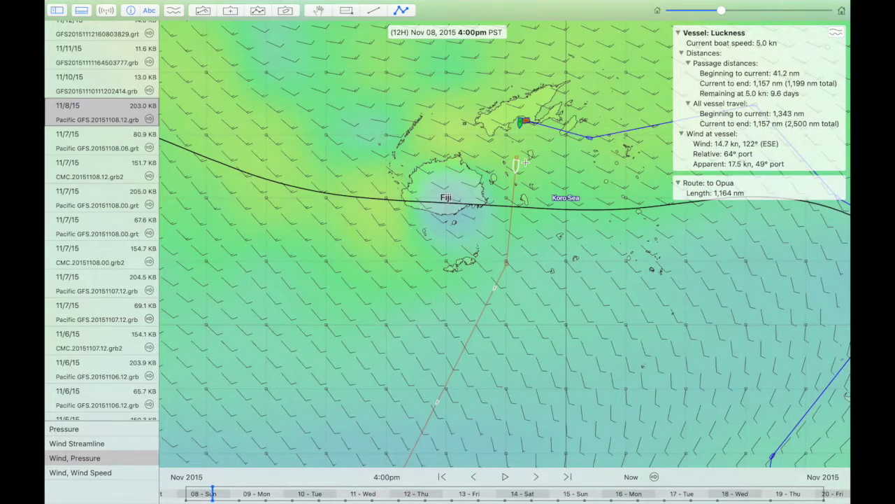
key(space)
key(space)
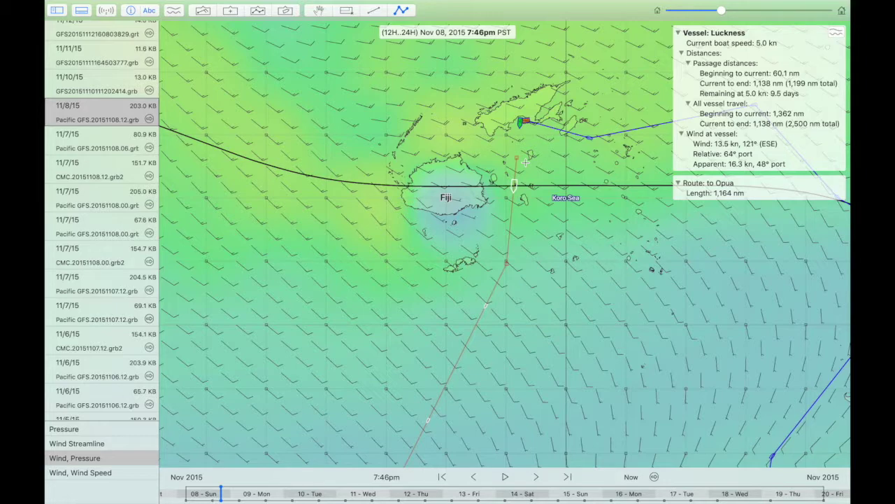
key(Right)
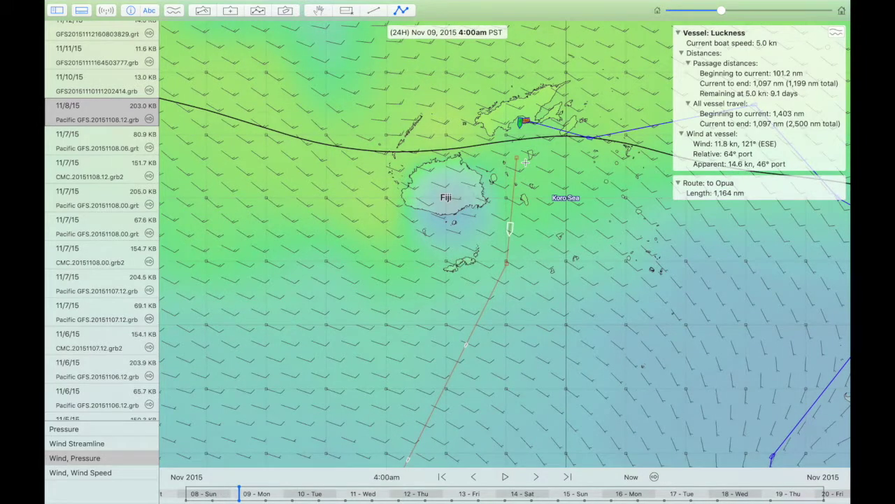
key(space)
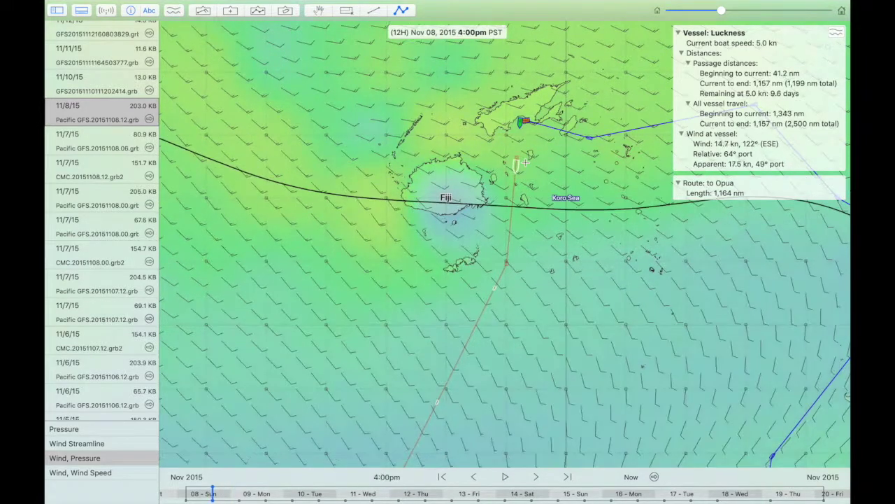
key(space)
Step: Step and play the forecast forward through Nov 09 4:00am to Nov 09 4:00pm
key(Right)
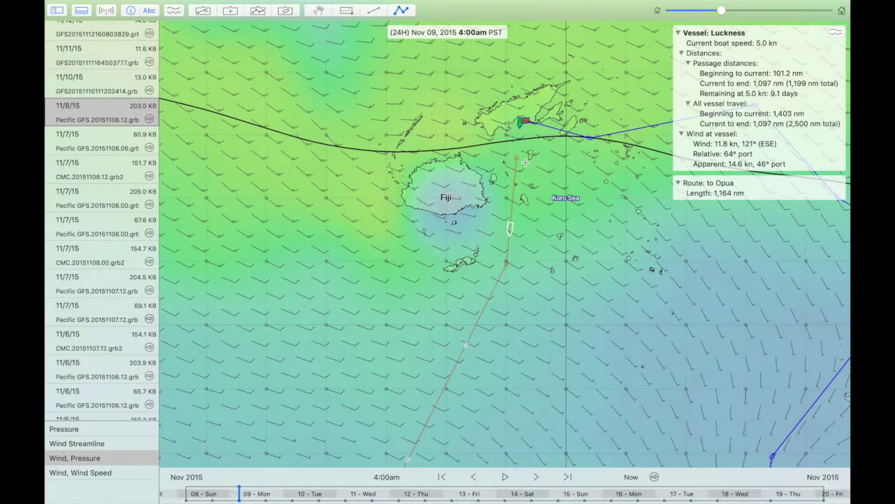
key(Right)
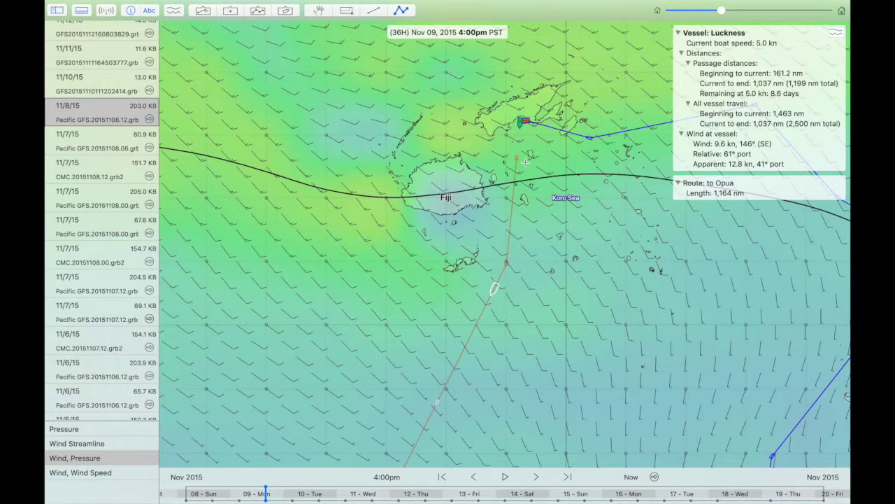
key(space)
key(space)
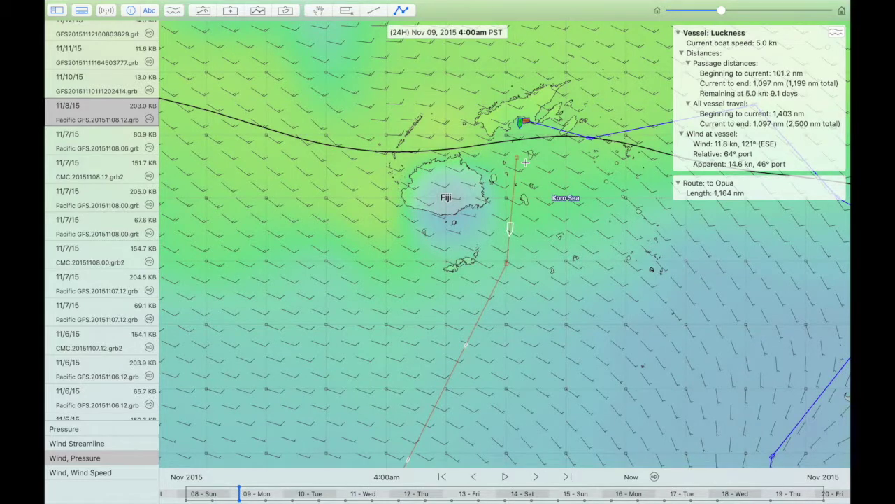
key(space)
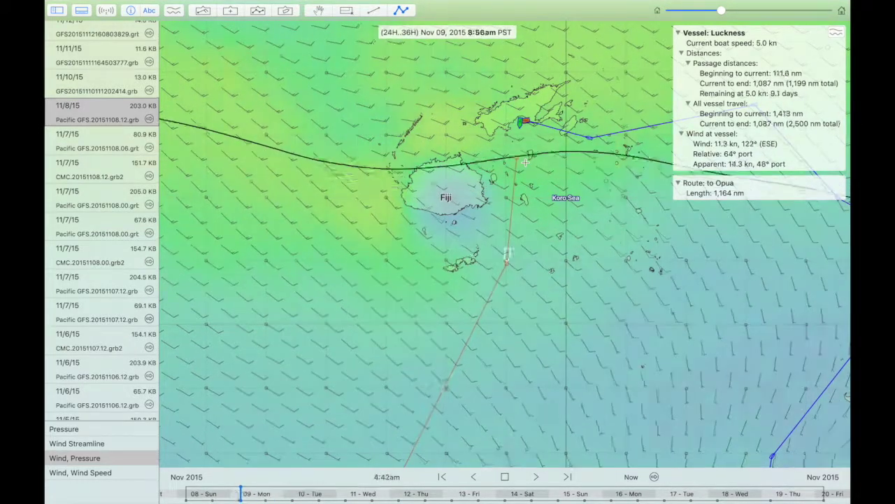
key(space)
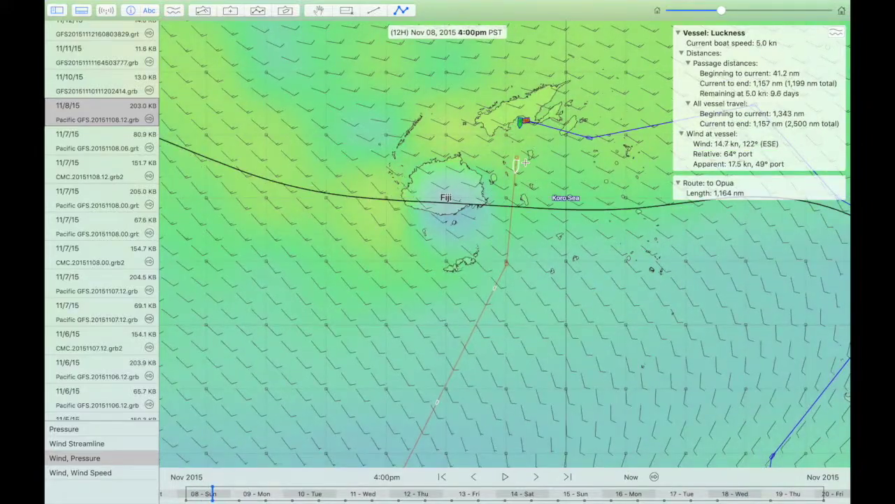
key(space)
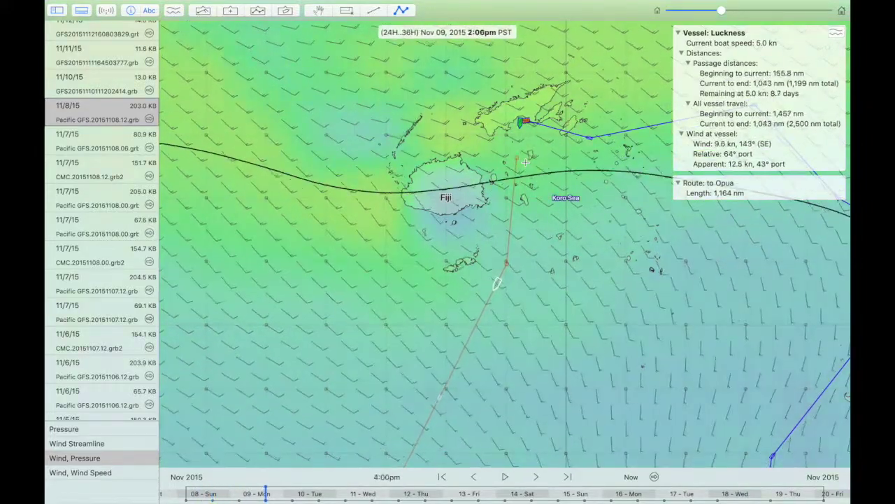
Step: Zoom out to Vanuatu, New Caledonia and the Kermadecs, and step the forecast to Nov 10
scroll(526, 162, down, 5)
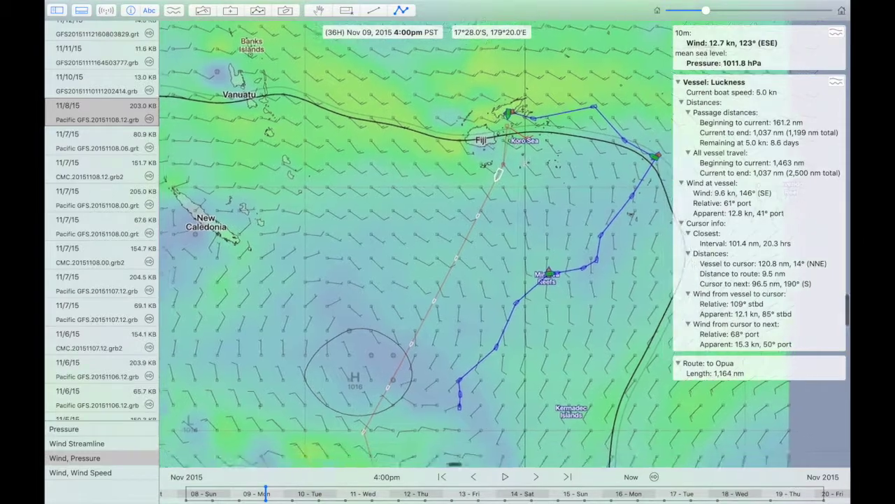
scroll(525, 162, up, 2)
key(Right)
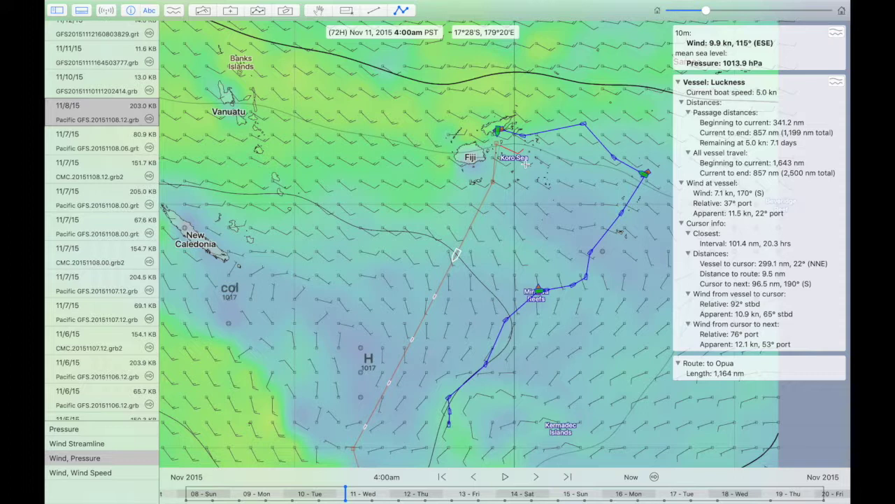
Step: Insert a point on the Opua route and drag it north
click(451, 266)
right_click(451, 267)
click(454, 273)
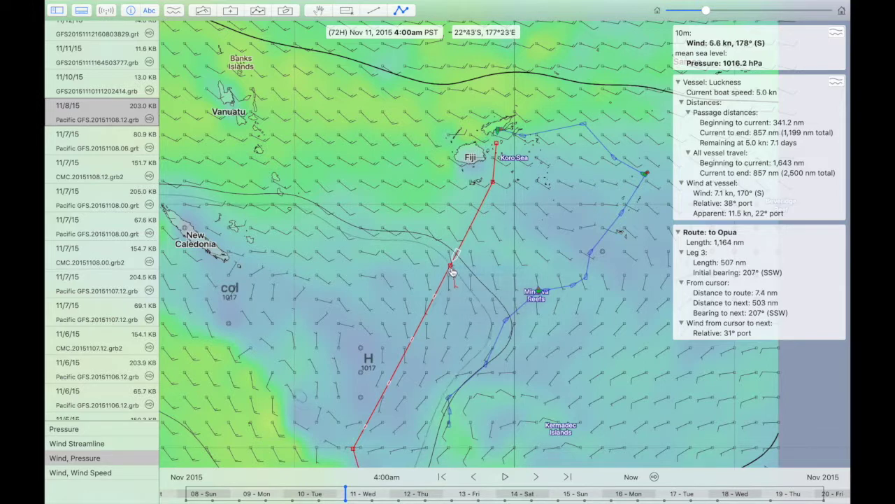
drag(453, 273, 461, 241)
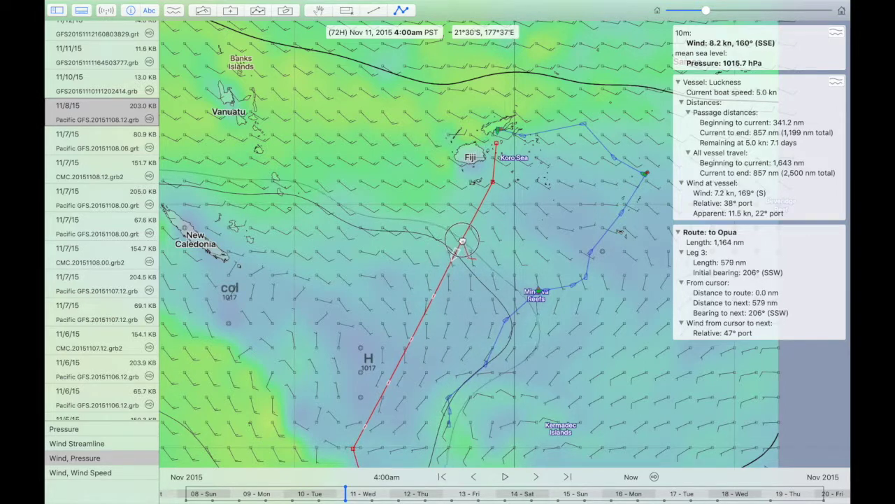
Step: Insert a second point, pull it west to make the route 1,214 nm, and step to Nov 12 4:00am
right_click(438, 282)
click(440, 289)
drag(440, 286, 390, 288)
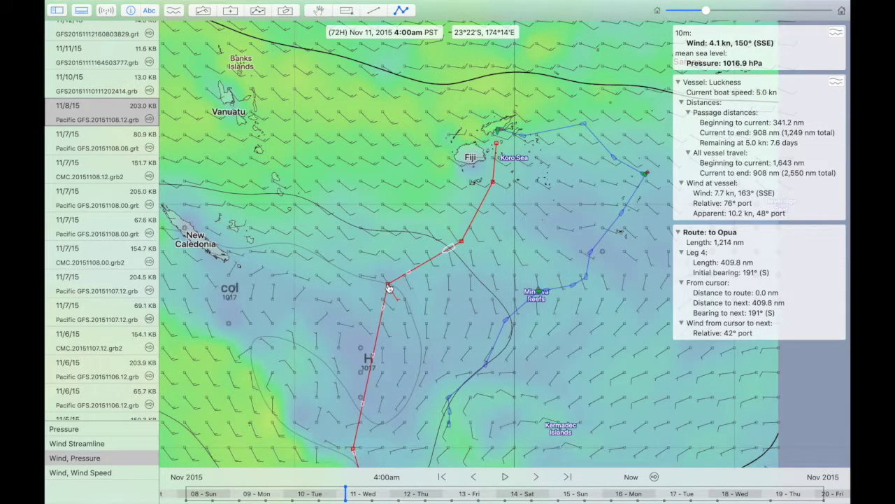
key(Right)
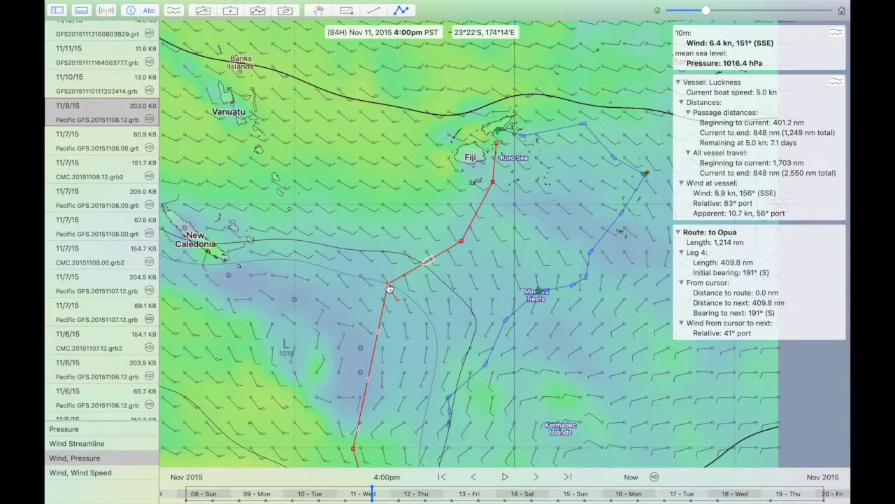
key(Right)
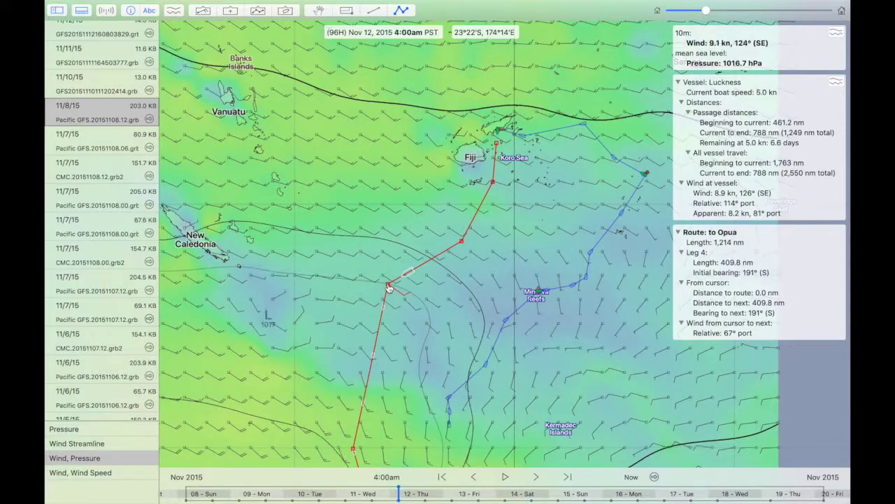
Step: Step the forecast to Nov 15 4:00am, then play it on to Nov 16 4:00pm near Opua
key(Right)
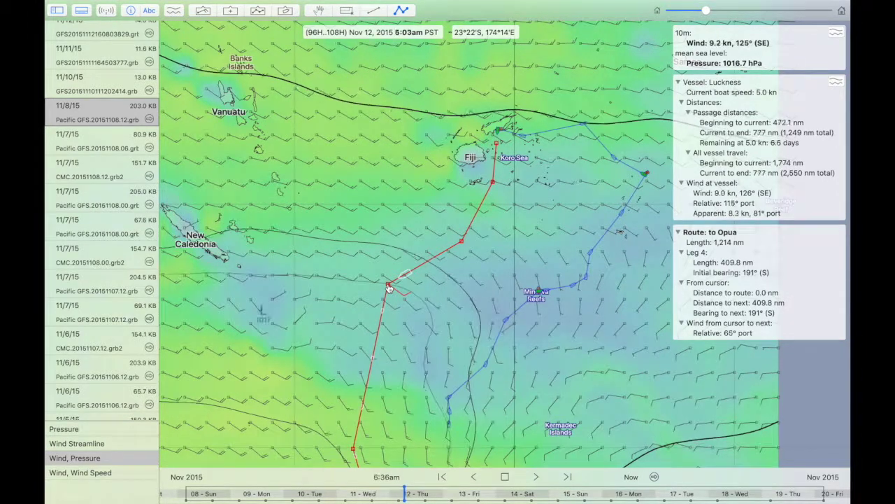
key(Right)
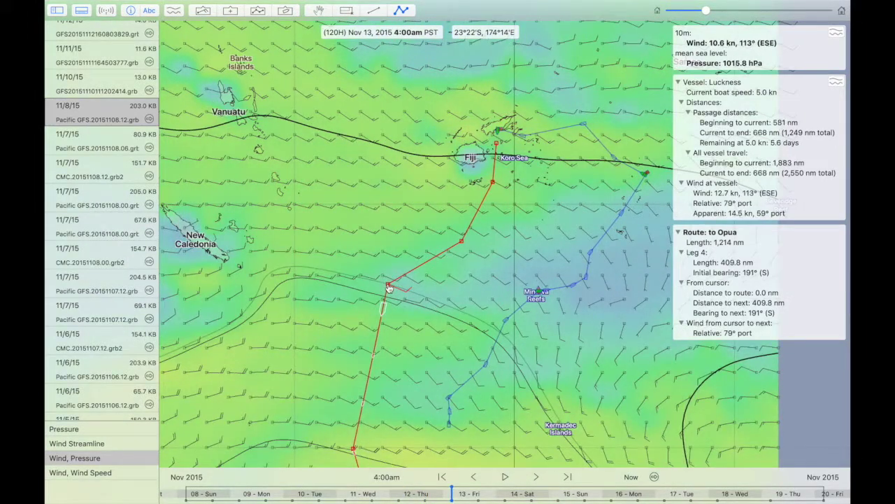
key(Right)
key(Right)
key(Right)
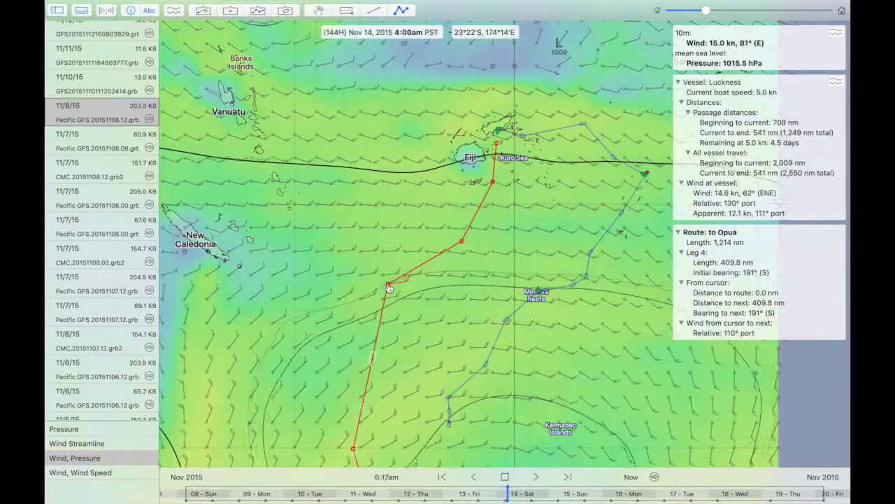
key(Right)
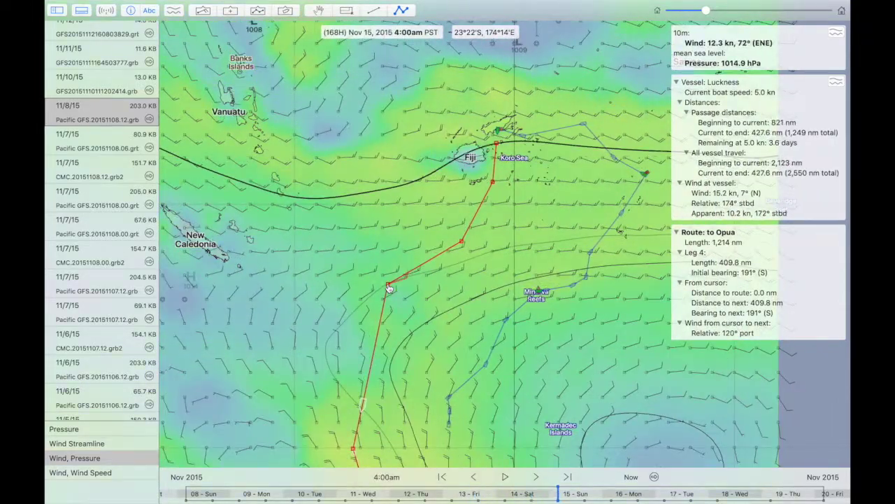
key(space)
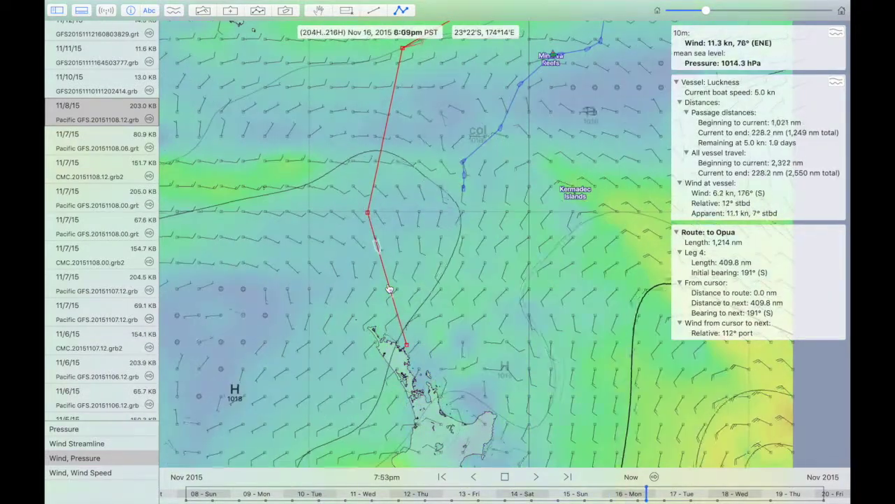
key(space)
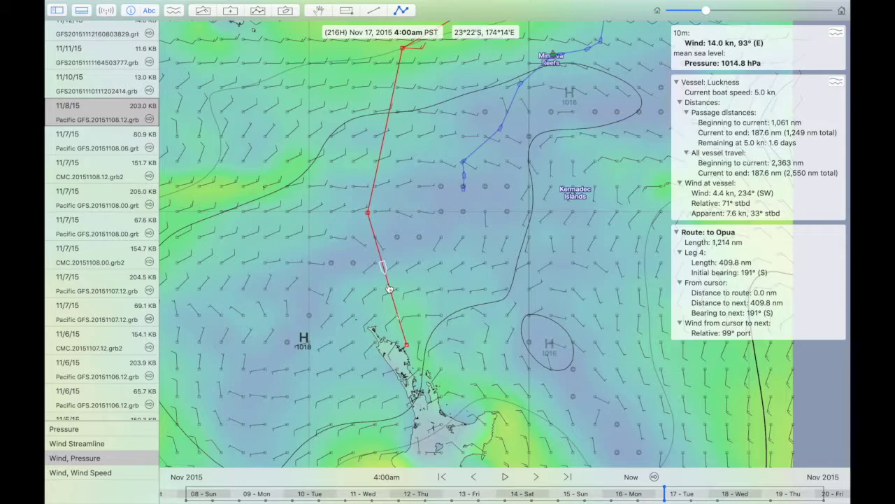
key(space)
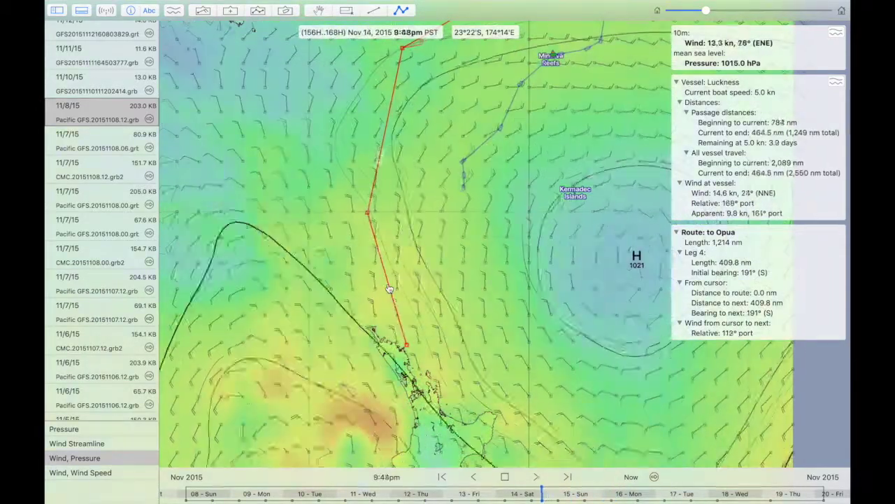
key(space)
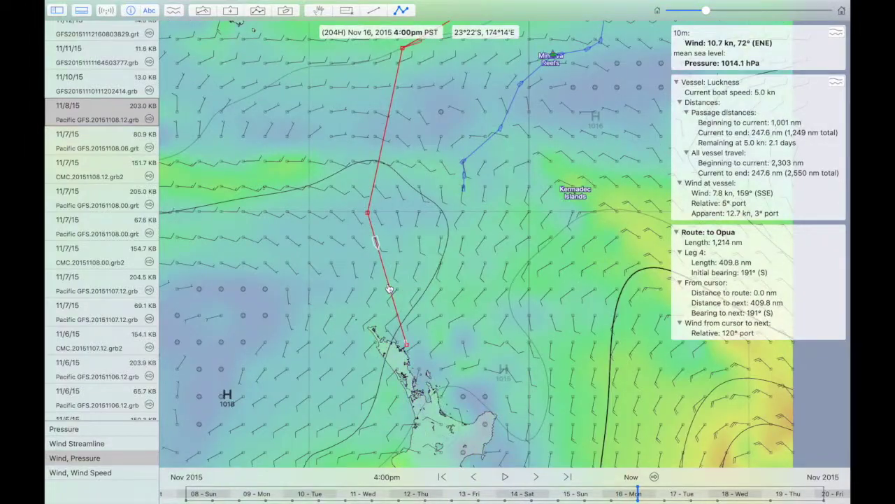
key(Left)
Step: Zoom out over the whole Fiji–New Zealand passage and play the forecast to Nov 16 4:00pm
scroll(390, 288, down, 2)
scroll(389, 289, down, 2)
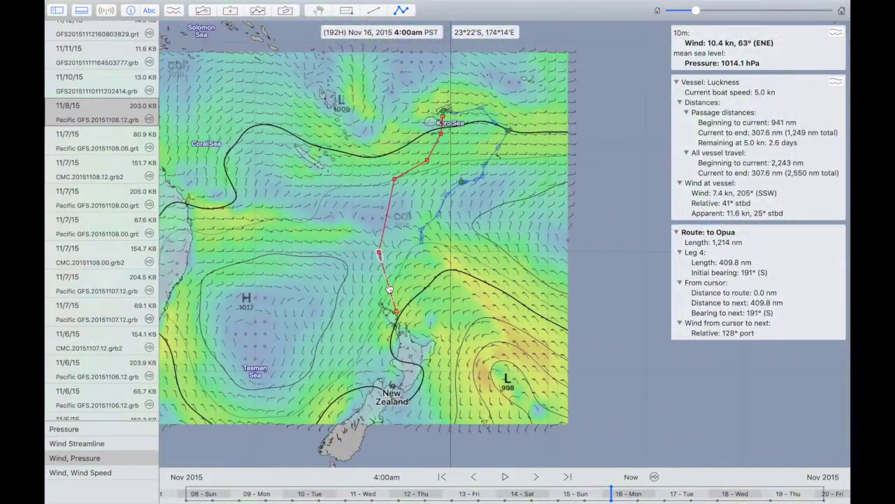
key(space)
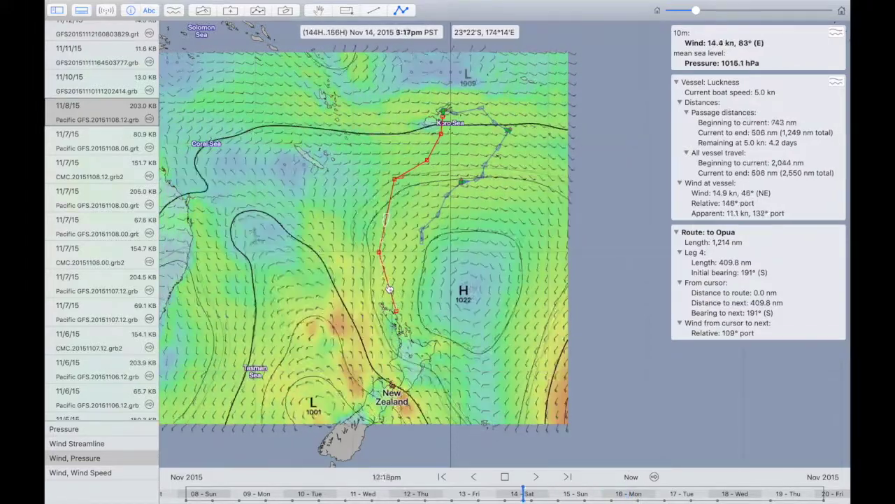
key(space)
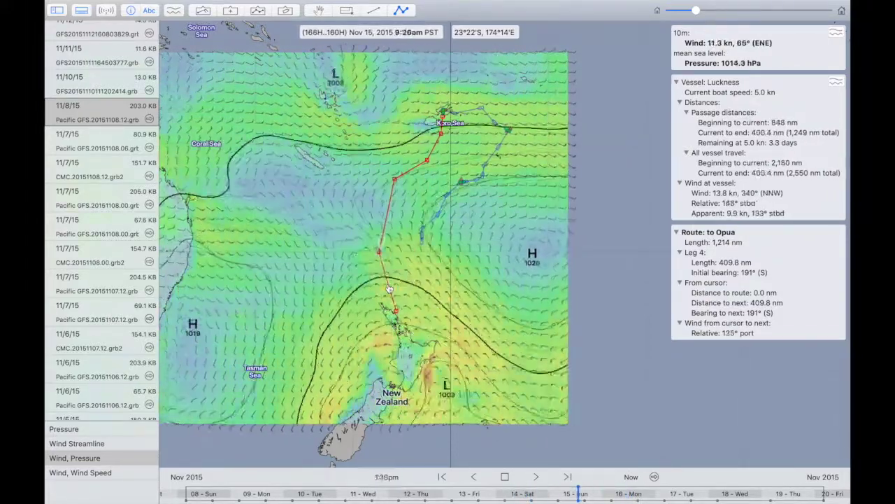
key(Left)
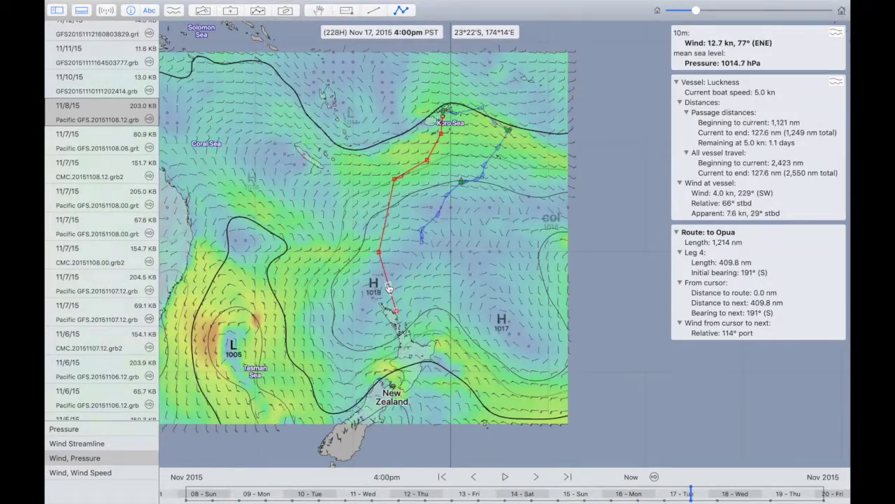
key(space)
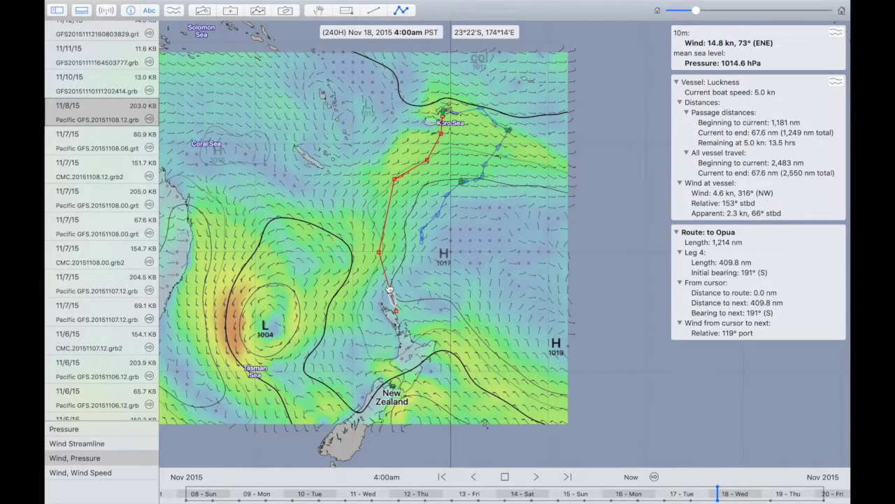
key(space)
key(space)
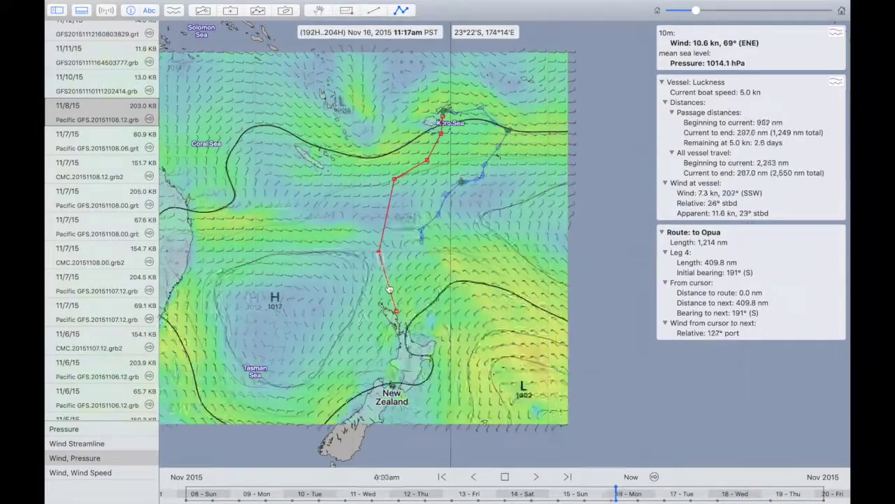
key(space)
key(space)
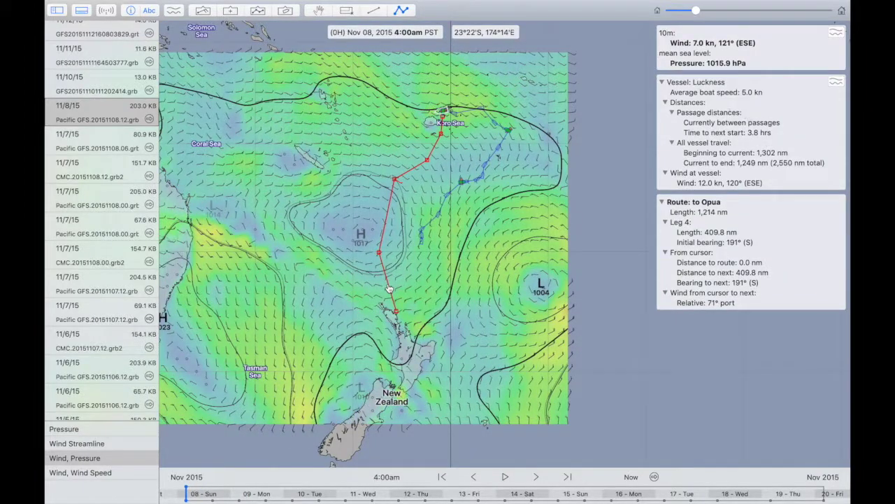
Step: Replay the forecast from Nov 8 through Nov 16, ending back at Nov 15 3:45pm
key(space)
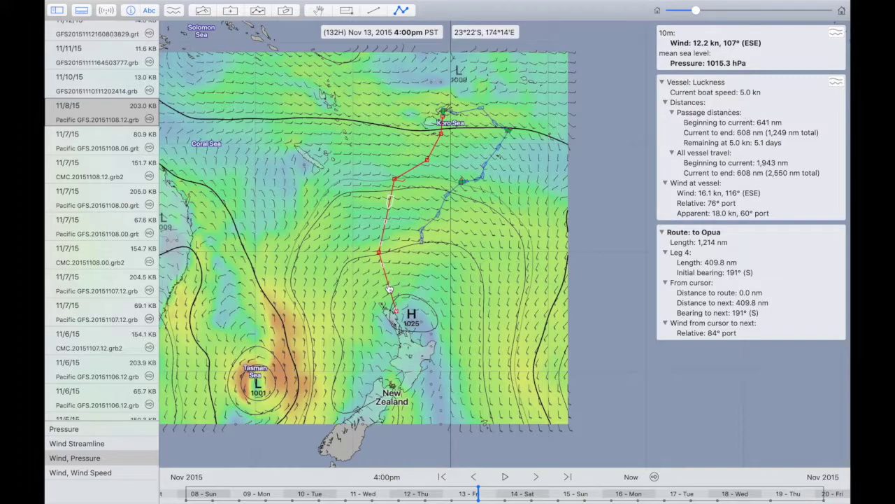
key(space)
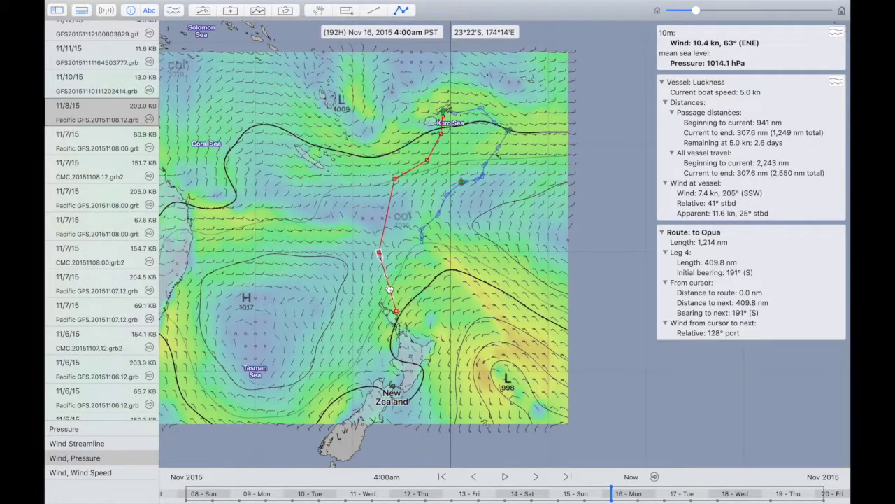
key(space)
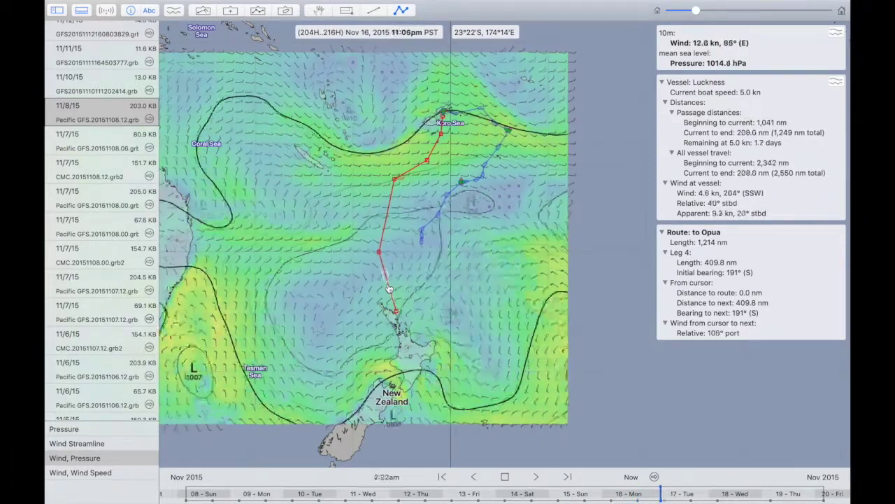
key(space)
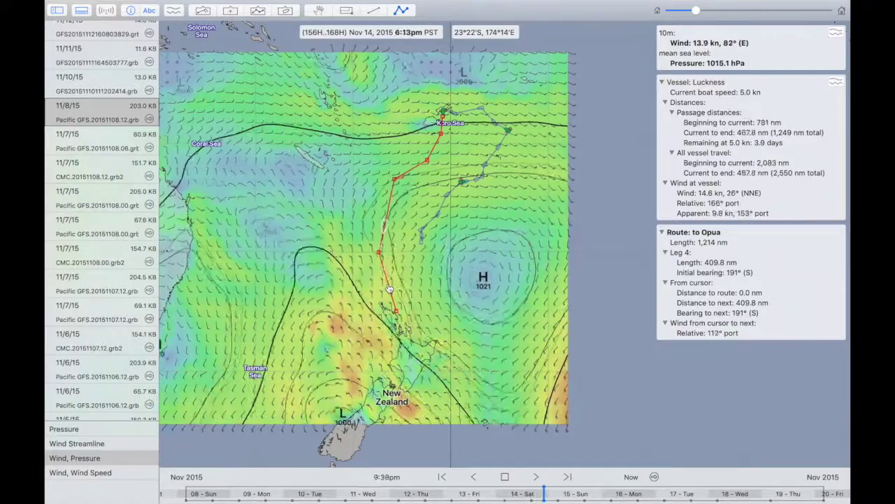
key(space)
key(Left)
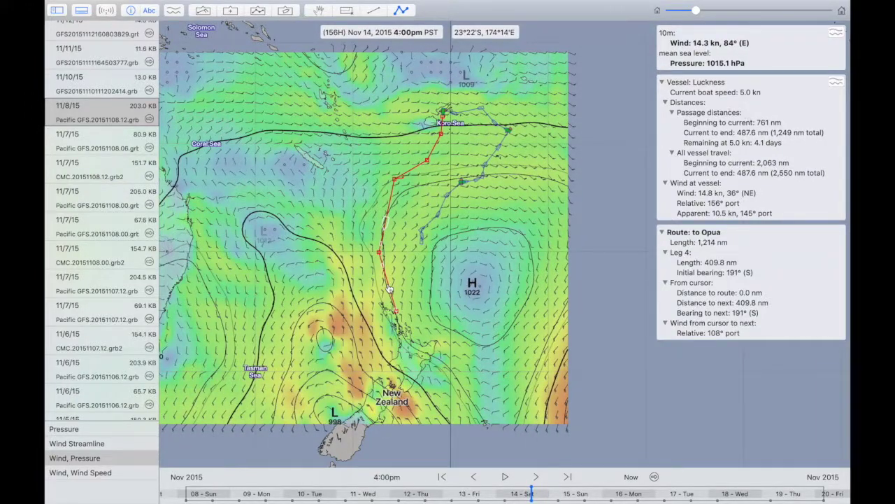
key(space)
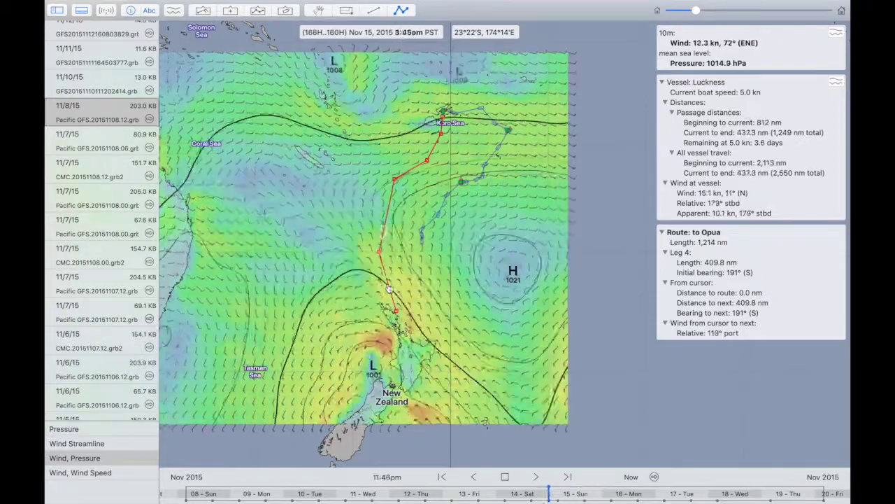
key(Left)
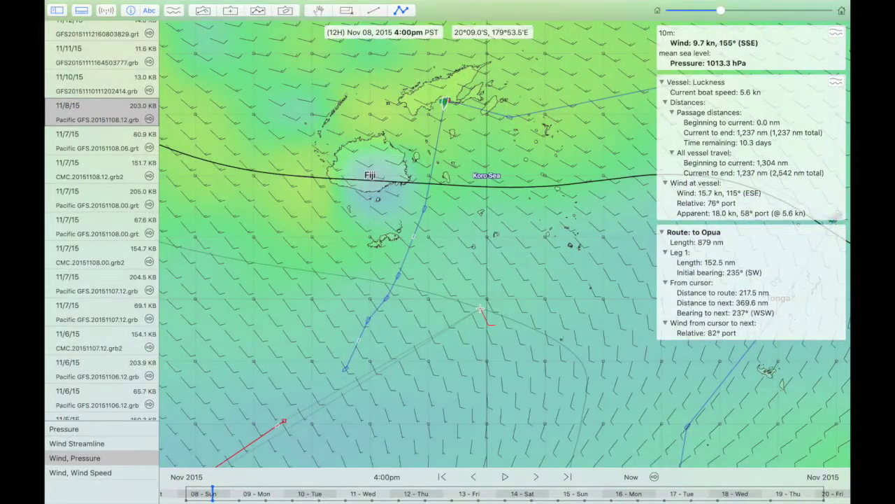
Step: Advance the 11/8 forecast to 48H, Nov 10 4:00am, with Luckness 205.1 nm along
key(Right)
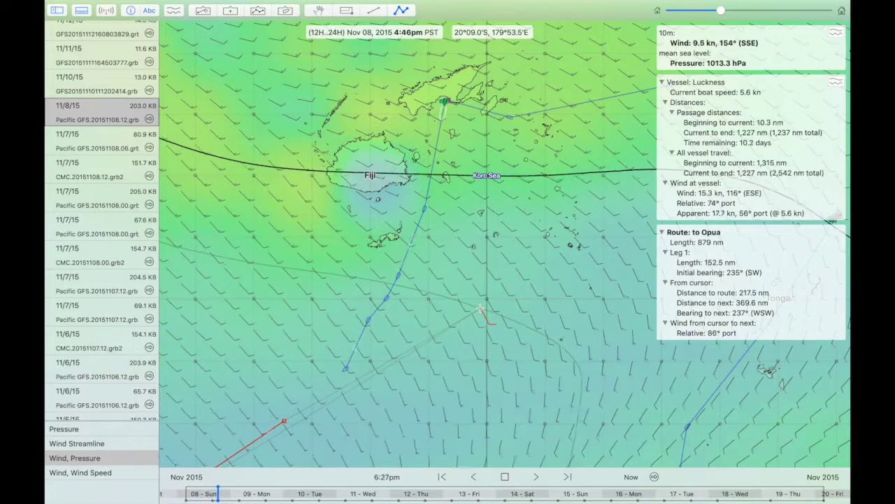
key(space)
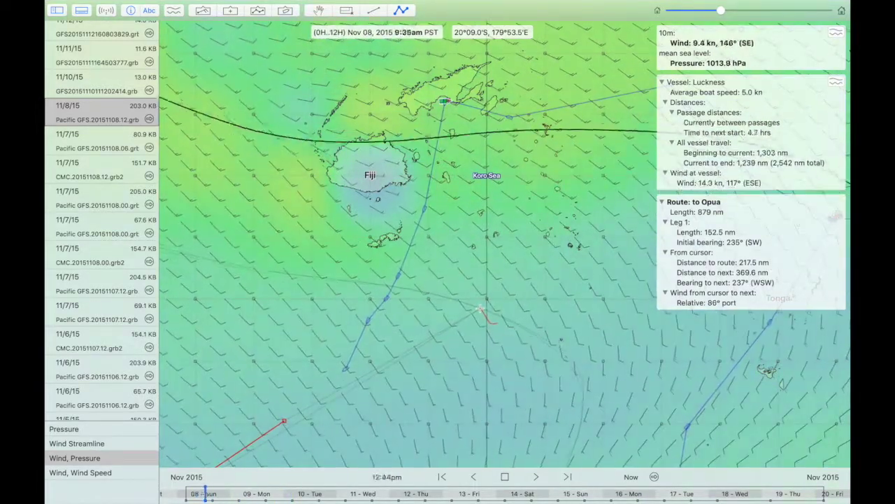
key(space)
key(space)
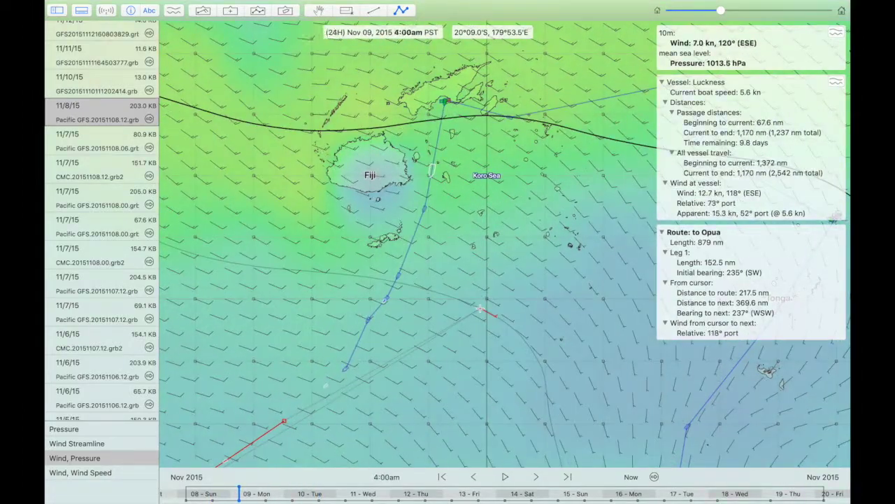
key(space)
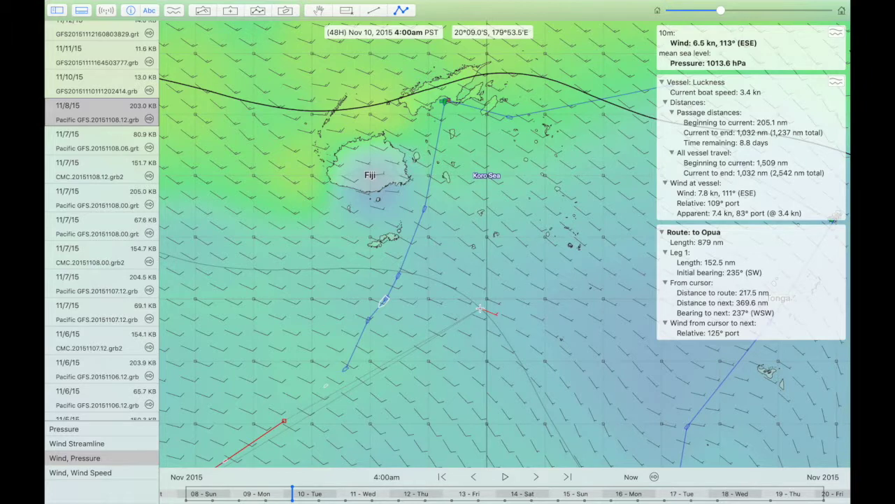
scroll(480, 308, up, 5)
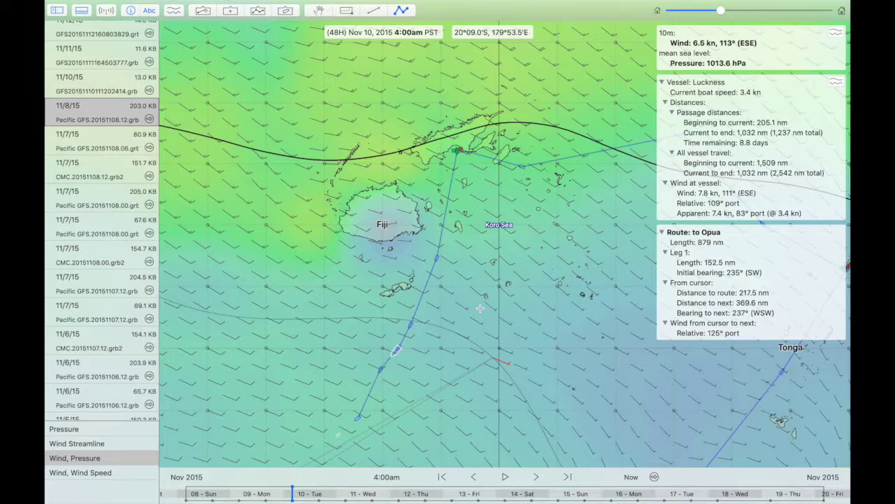
Step: Try the 11/11/15 GRIB file, then settle on the 11/10/15 forecast at 30H, Nov 11 4:00am
click(84, 86)
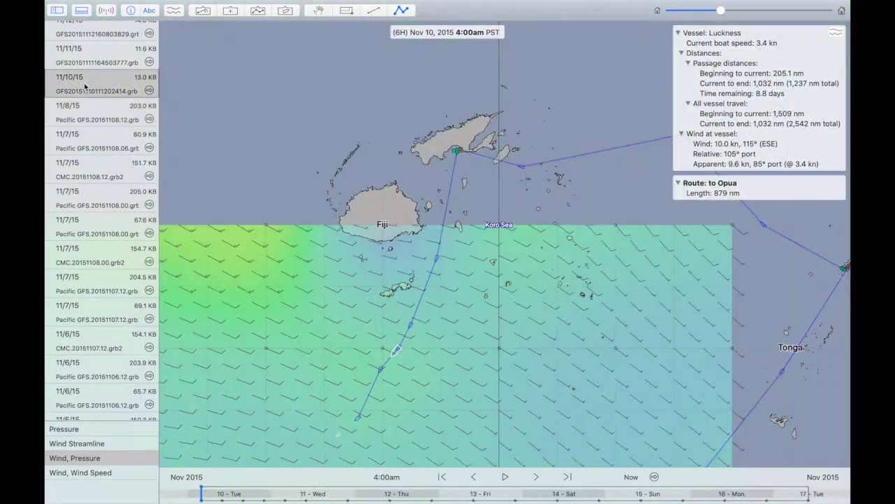
click(83, 68)
scroll(82, 70, up, 3)
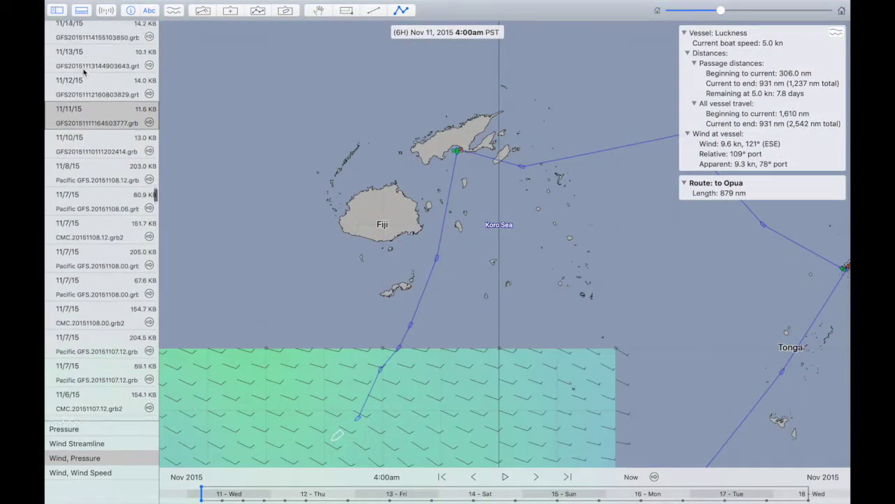
click(87, 147)
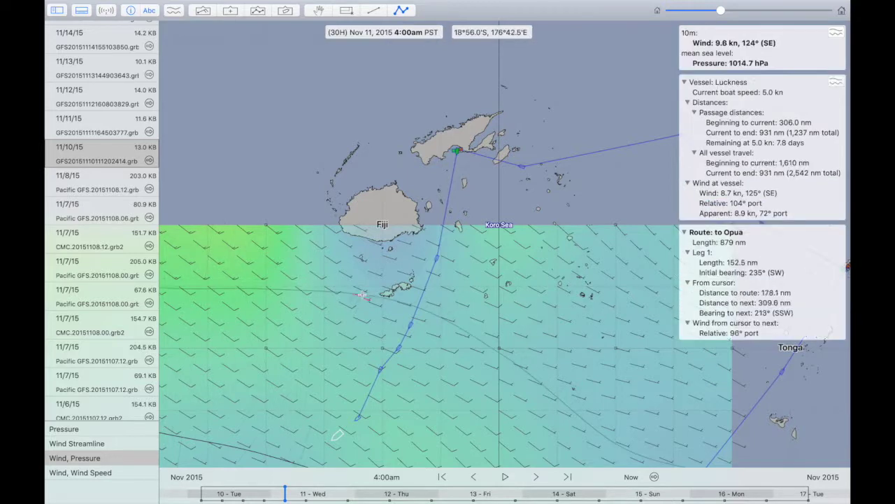
scroll(363, 294, down, 3)
scroll(363, 294, down, 5)
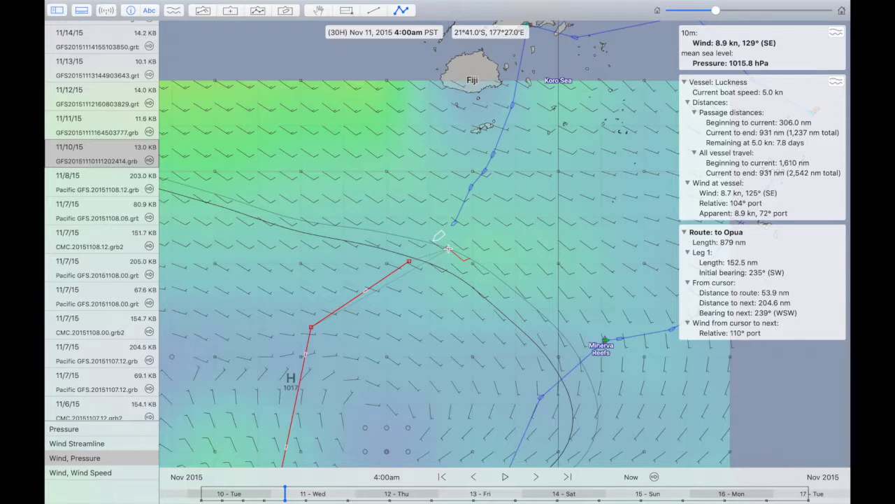
key(space)
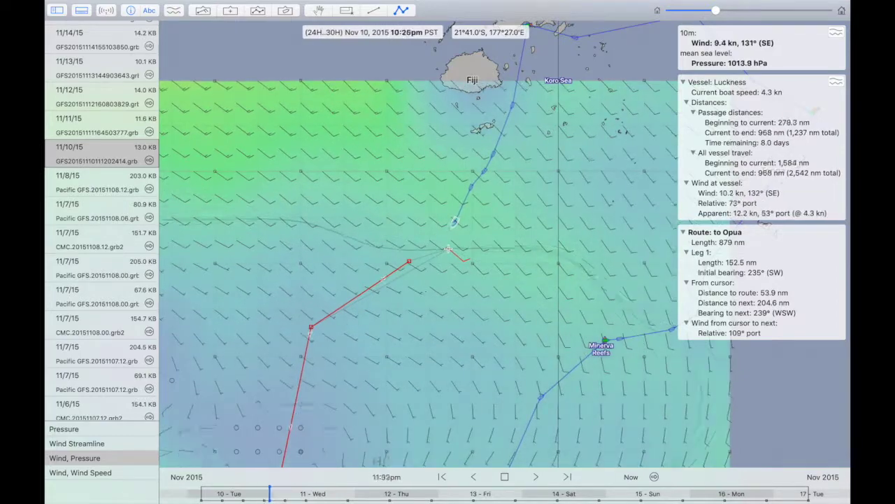
key(space)
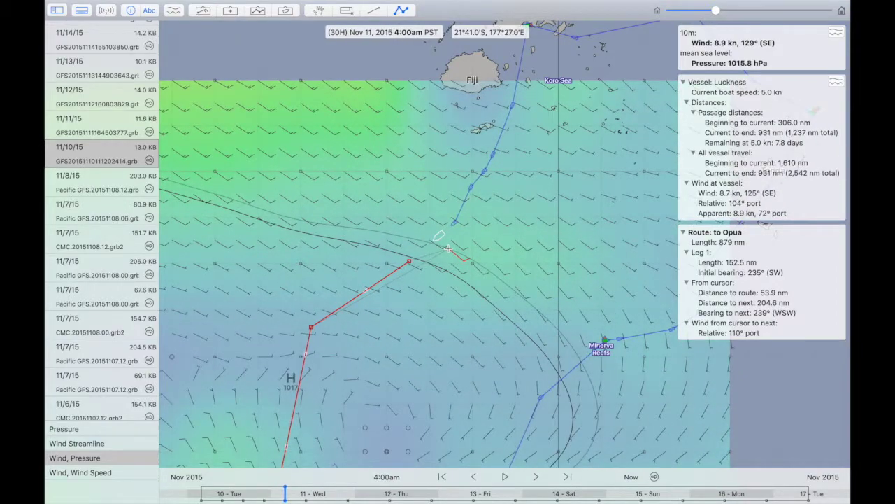
scroll(473, 302, down, 3)
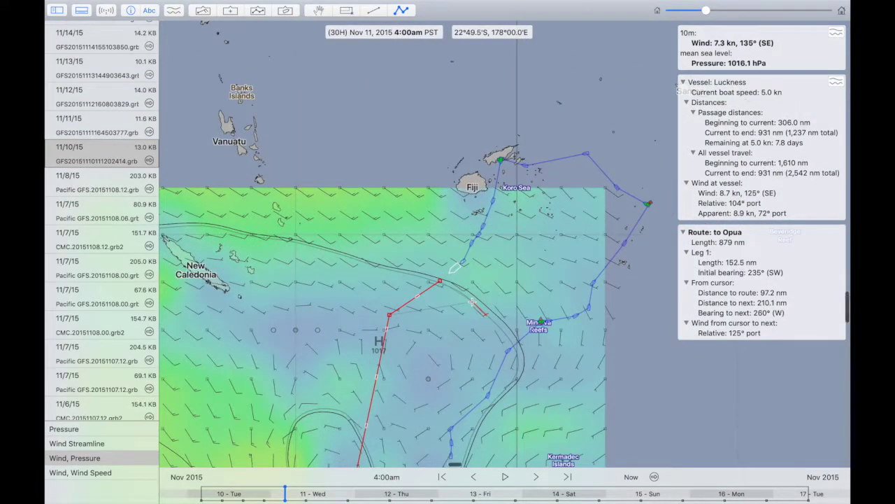
scroll(473, 301, up, 3)
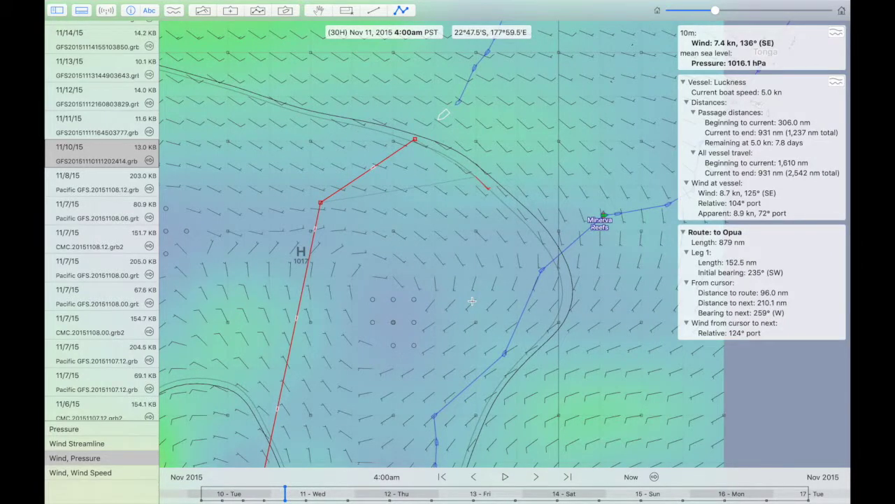
scroll(472, 300, down, 5)
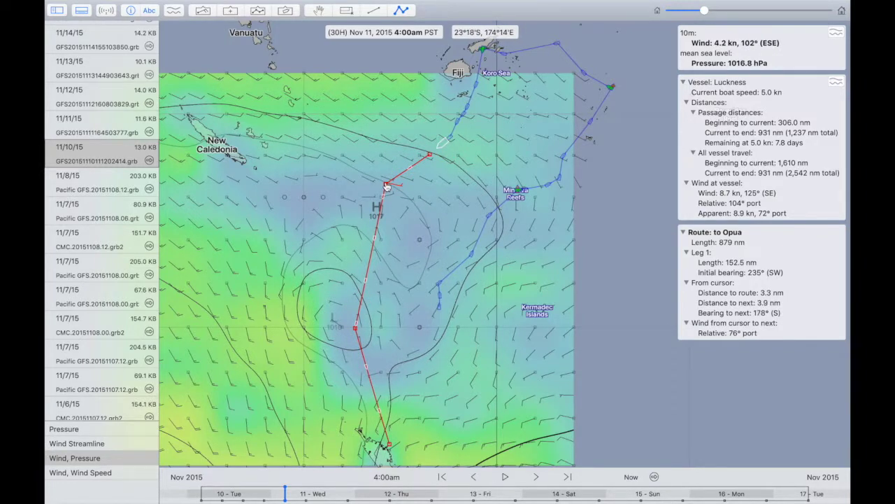
scroll(386, 186, up, 5)
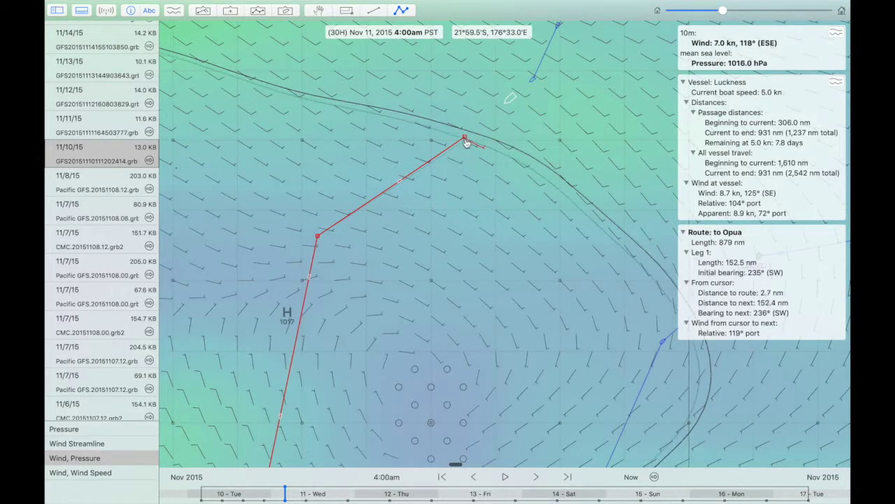
Step: Shift the Opua route's top waypoint down-left and delete its middle waypoint, leaving 789 nm
drag(466, 142, 435, 199)
right_click(318, 236)
click(350, 250)
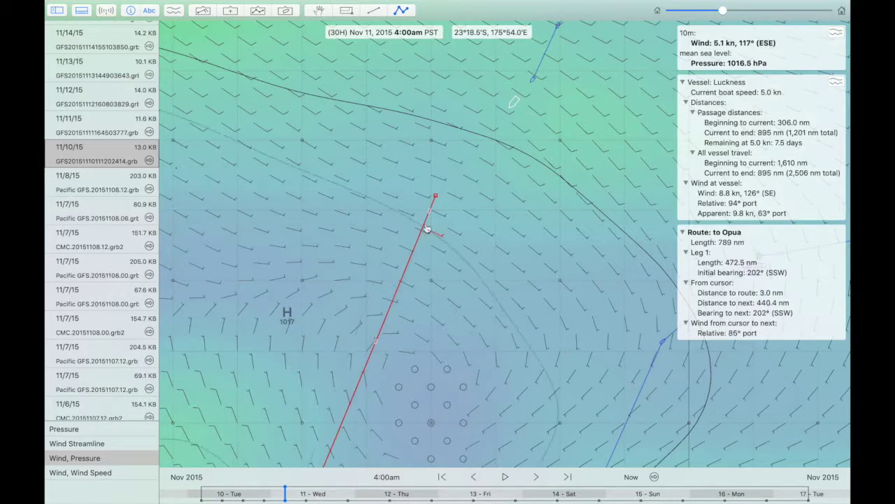
Step: Start forecast playback to watch winds along the straightened route
scroll(434, 198, down, 6)
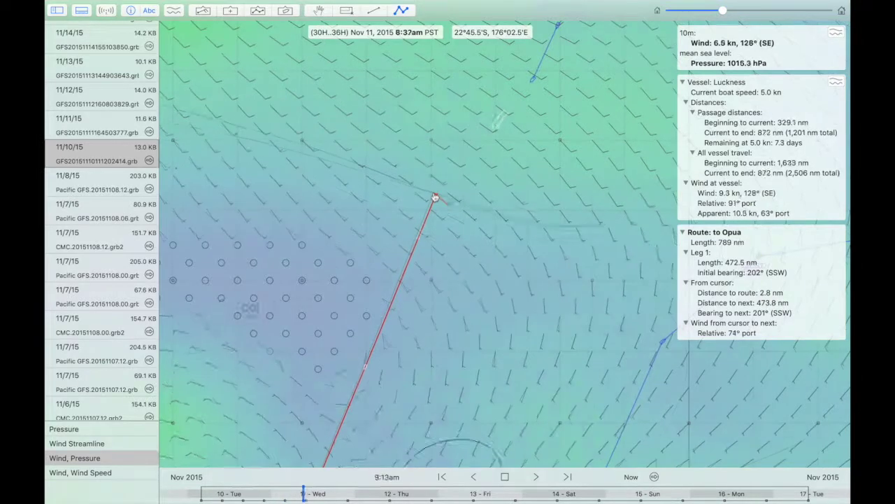
key(space)
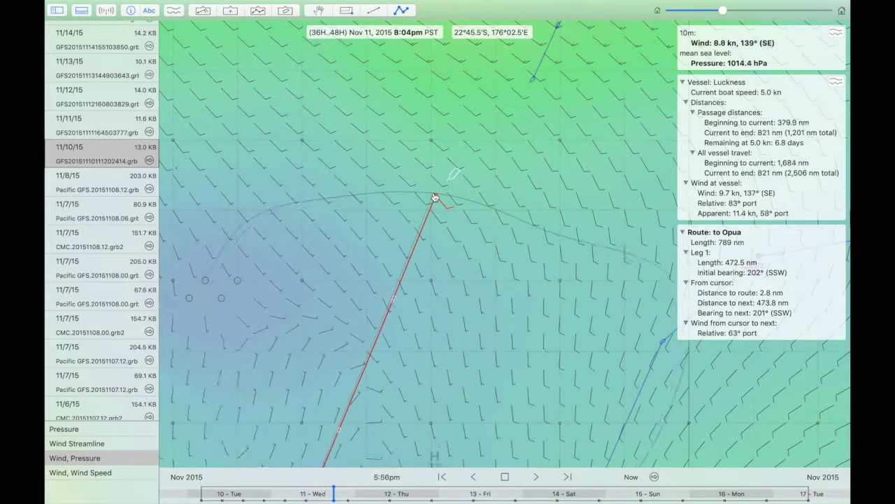
scroll(434, 198, up, 7)
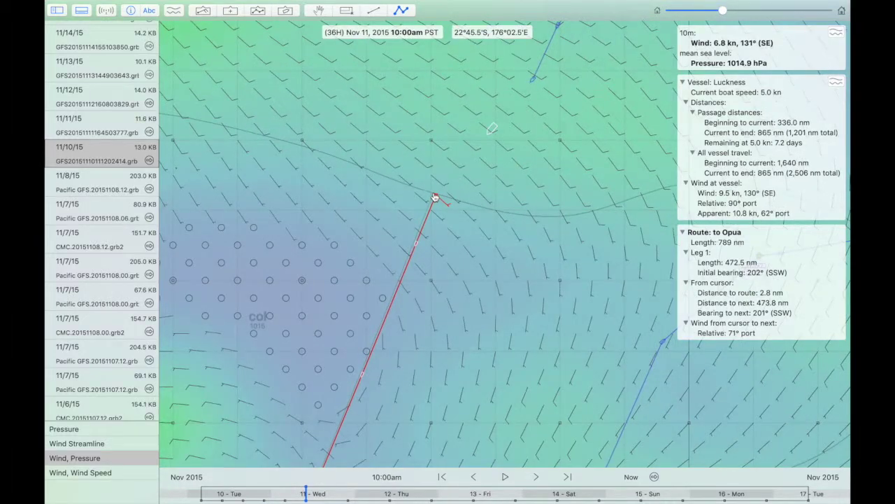
Step: Play the forecast forward from Nov 11 10:00am, stopping at 10:00pm
key(space)
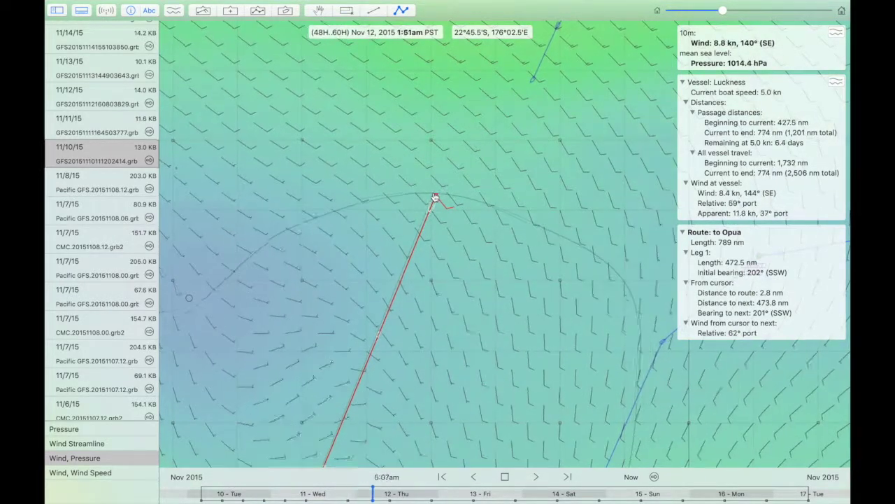
scroll(435, 198, up, 6)
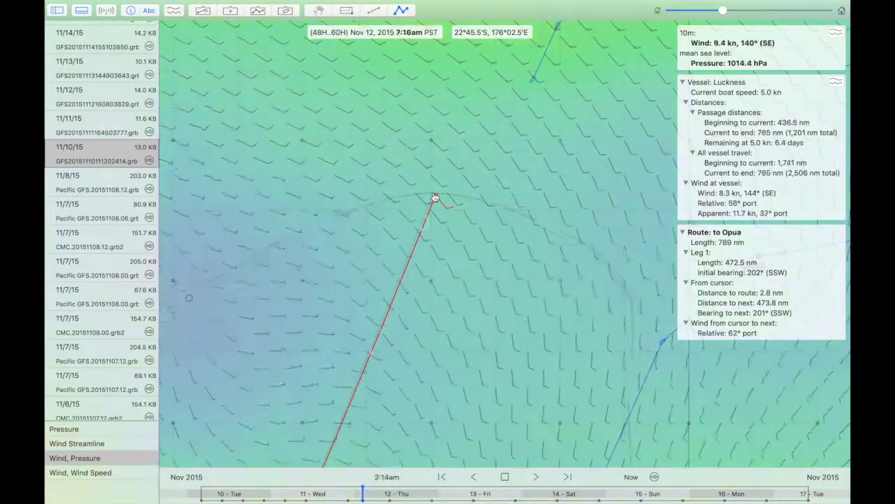
scroll(435, 198, up, 5)
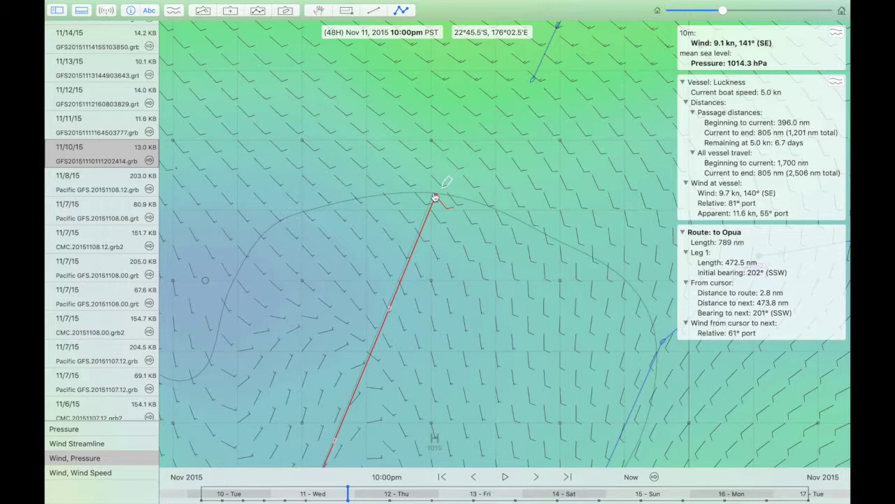
key(space)
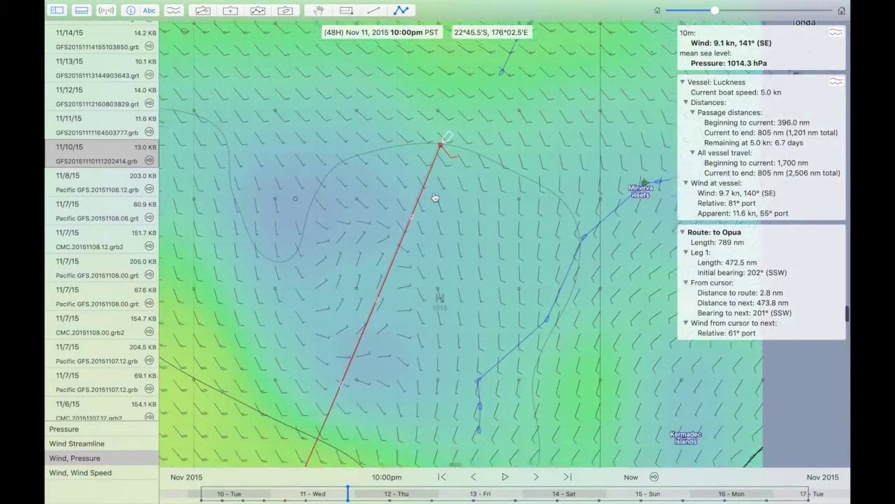
key(space)
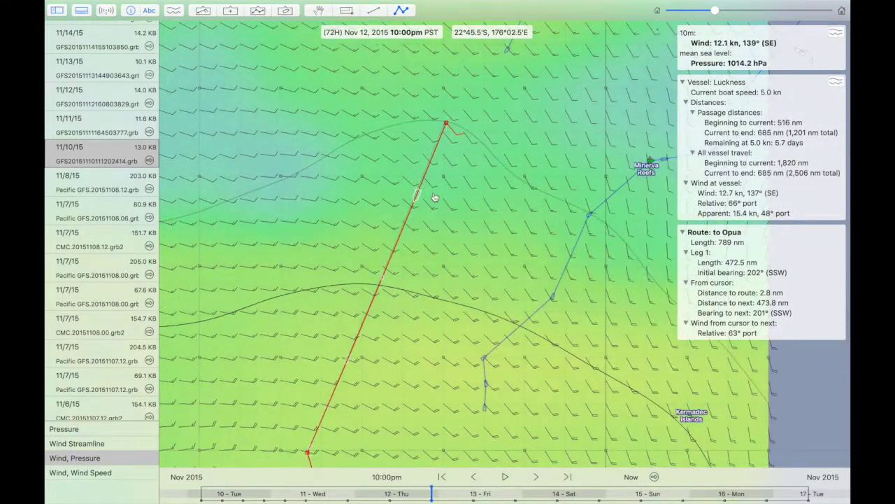
Step: Step and play the forecast onward, stopping at Nov 14 10:00pm before resuming playback
key(Right)
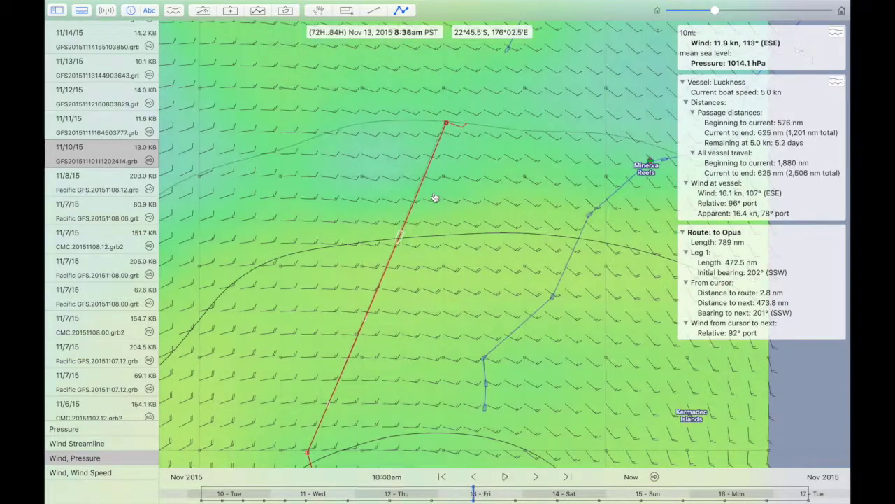
key(Left)
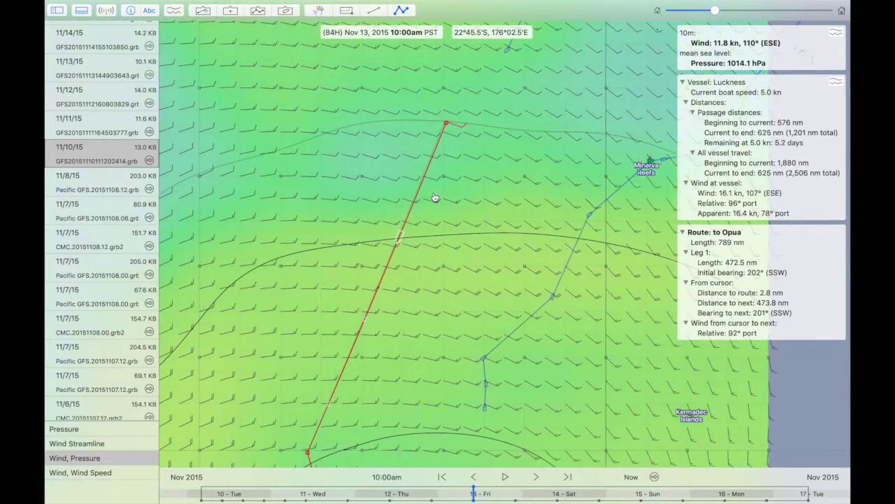
key(space)
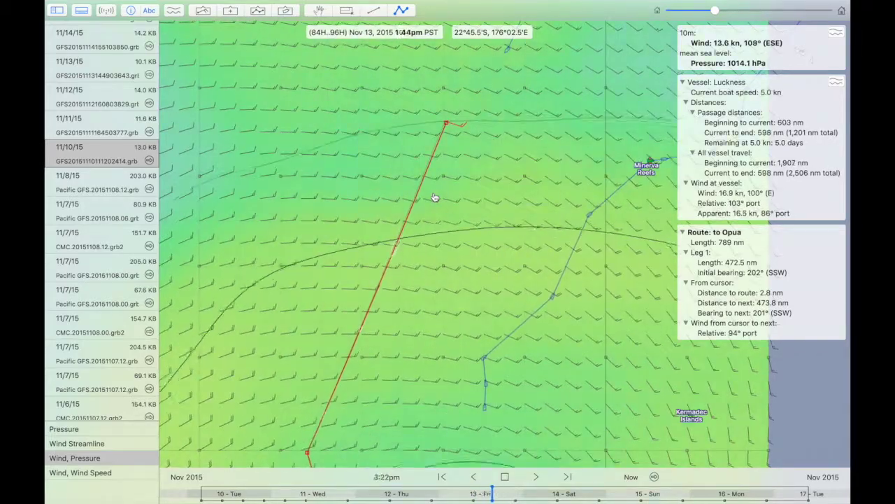
key(space)
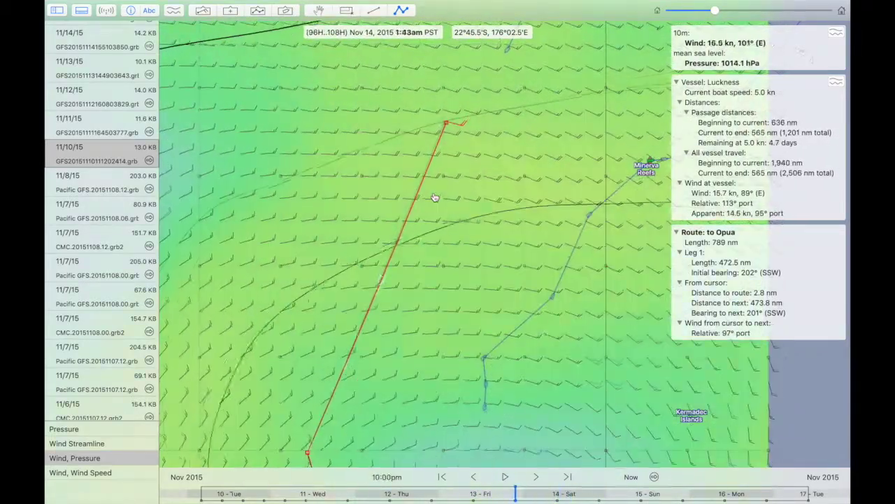
key(space)
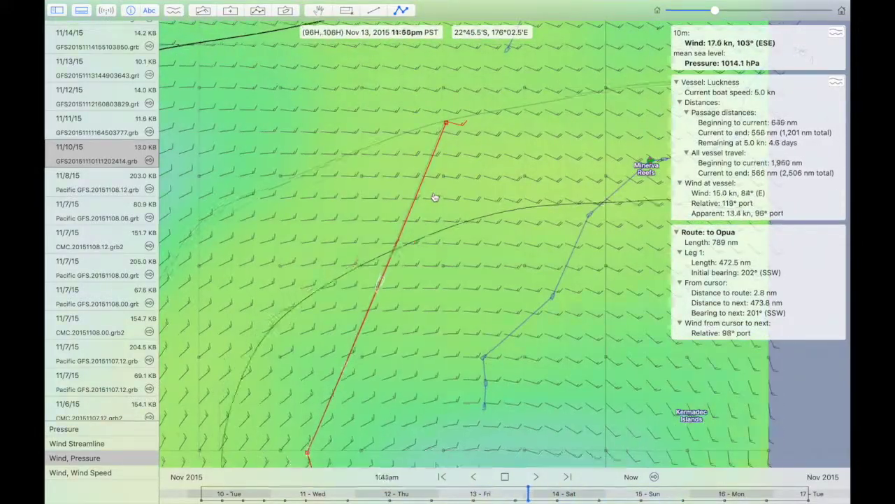
key(space)
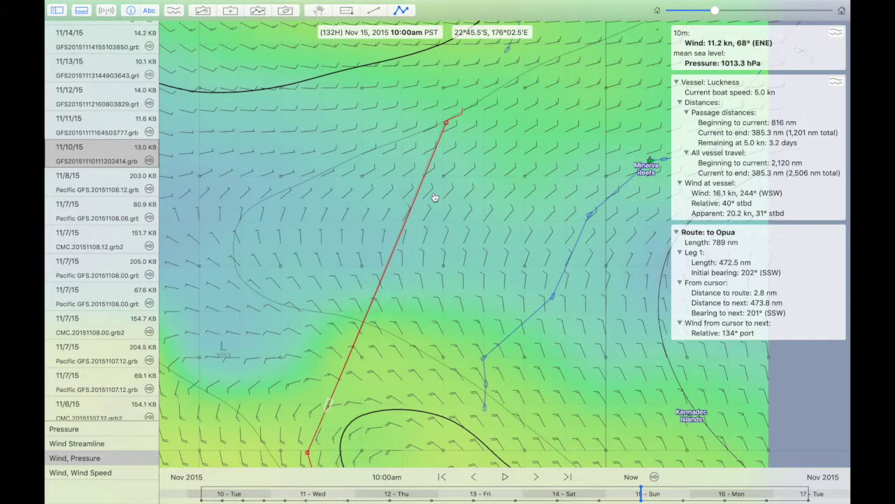
key(space)
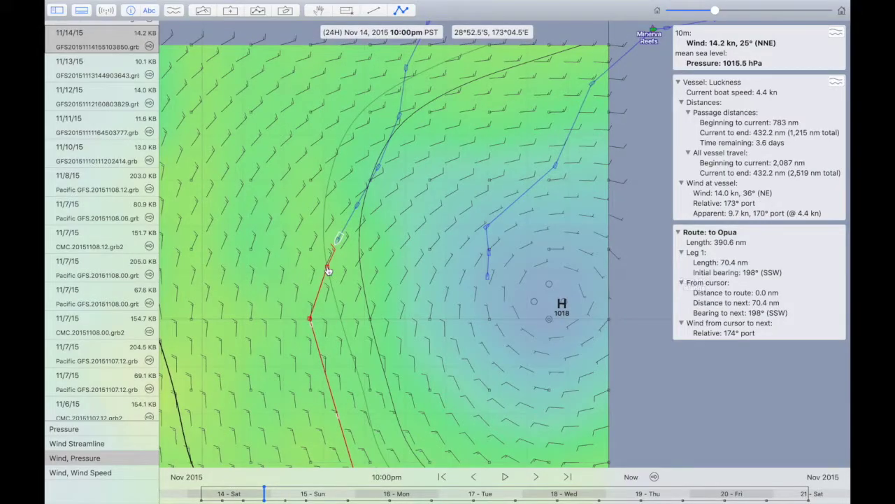
Step: Zoom out around the Luckness track and animate the wind forecast past Nov 15 10:00pm
scroll(328, 270, down, 3)
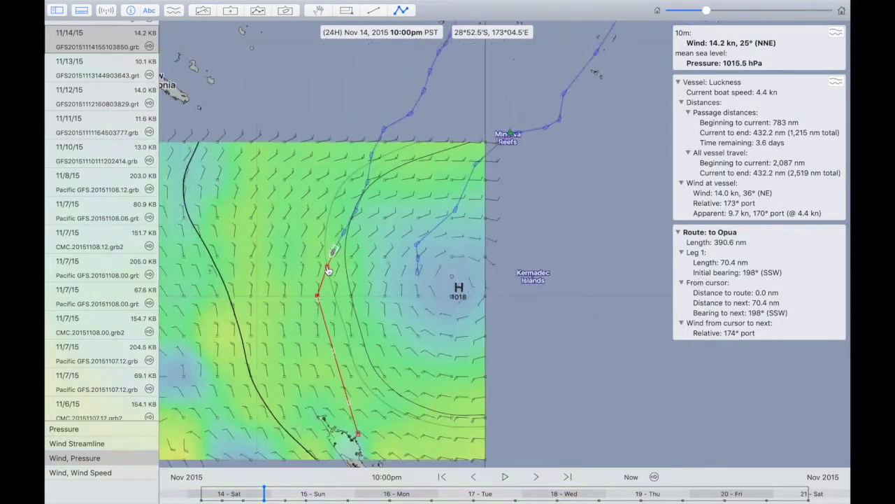
scroll(328, 270, up, 3)
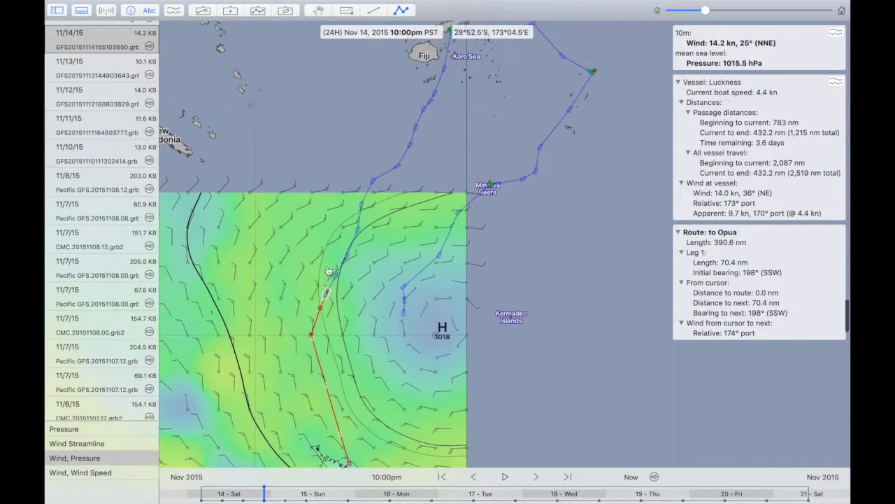
key(space)
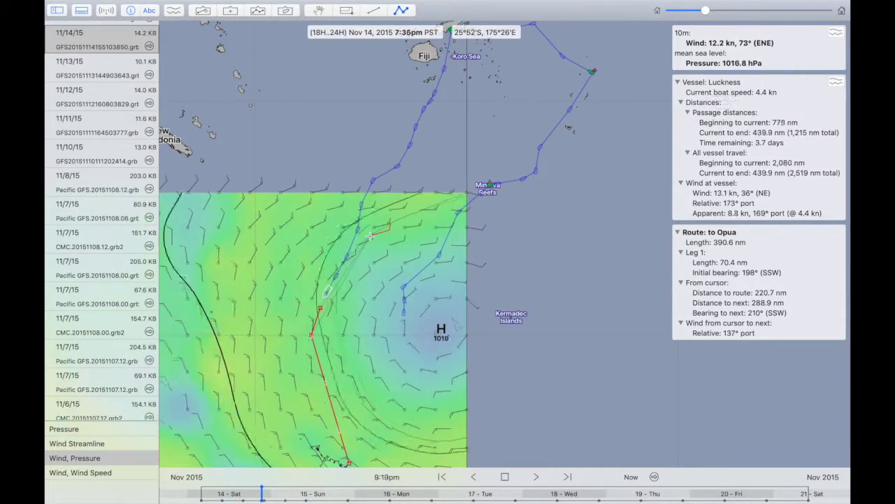
key(space)
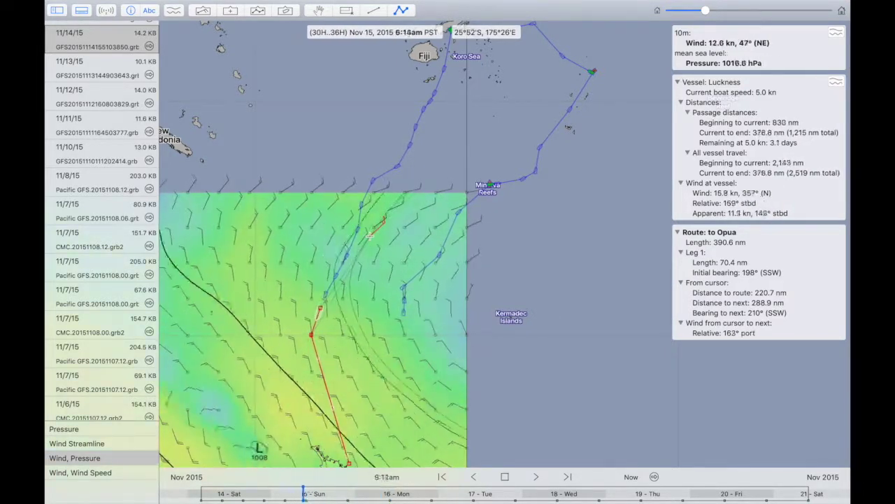
key(space)
key(space)
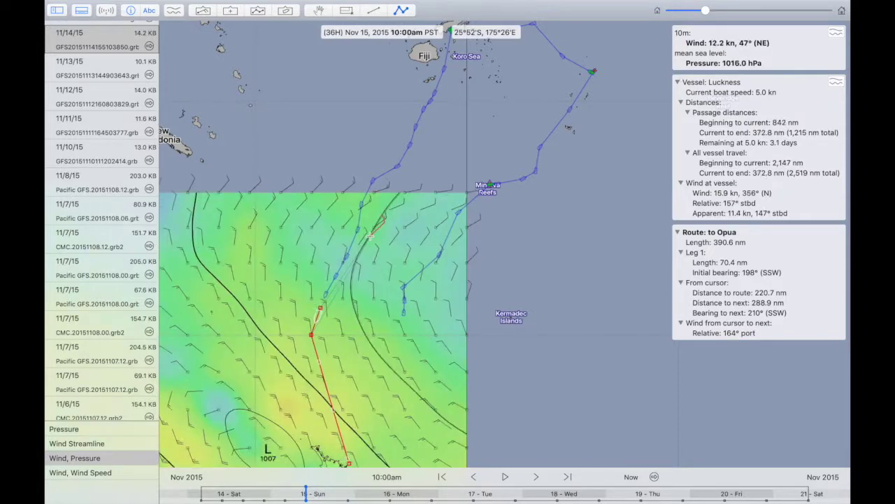
key(space)
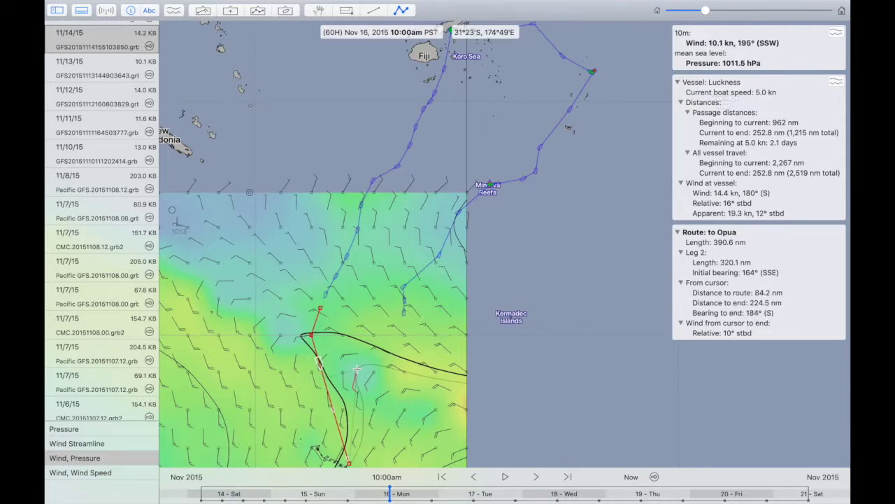
Step: Insert a point on the red Opua route and drag it east, making it 460.3 nm
scroll(356, 369, down, 3)
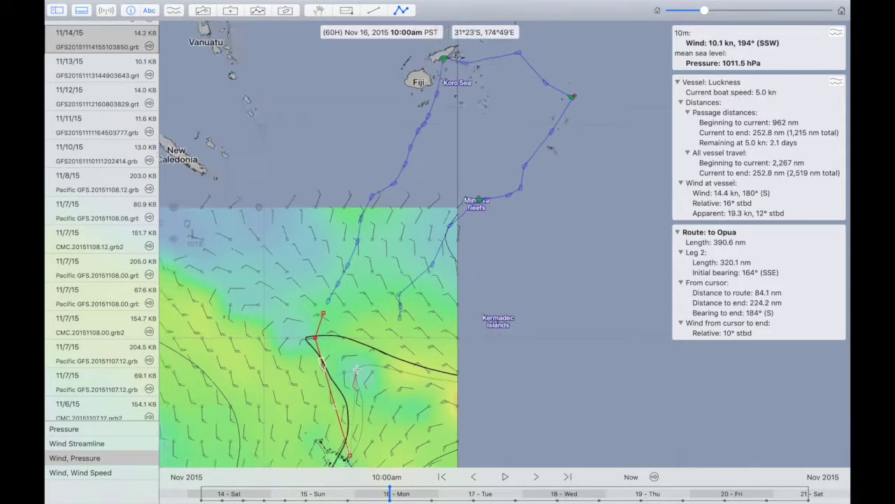
right_click(345, 406)
click(345, 406)
drag(345, 405, 388, 387)
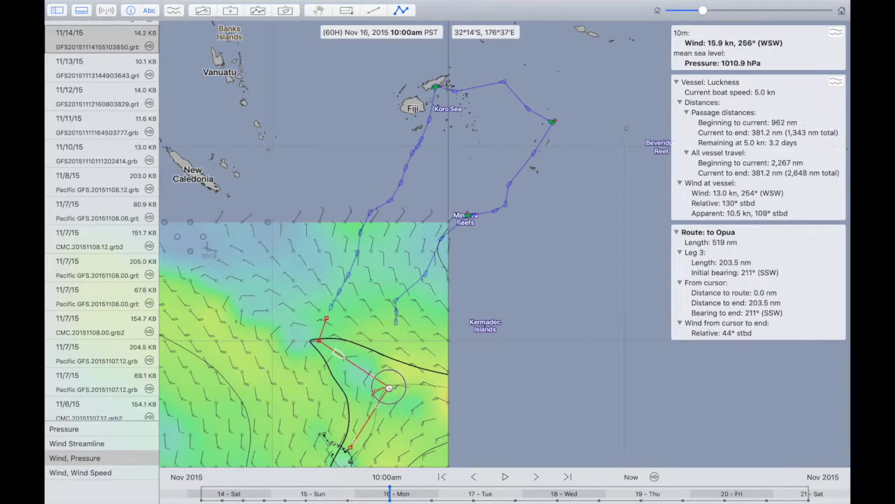
drag(389, 388, 374, 393)
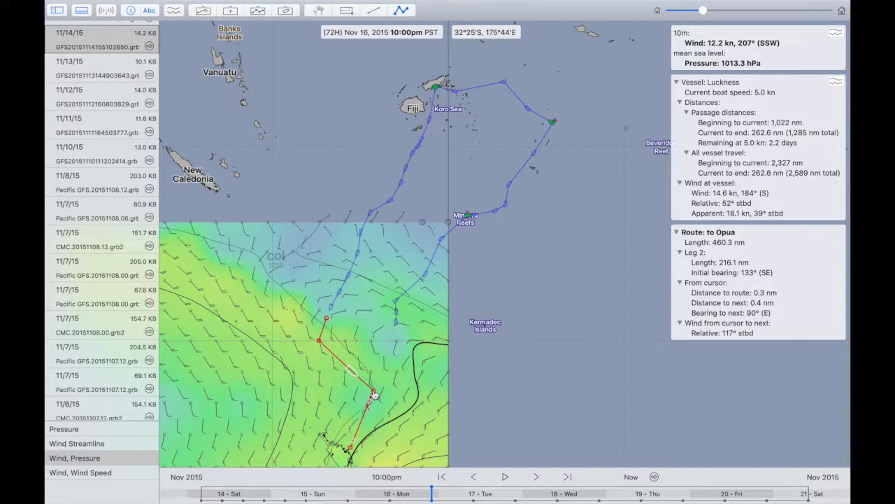
Step: Step the forecast between Nov 16 10:00pm and Nov 17 10:00pm, ending at Nov 17 10:00am
key(Right)
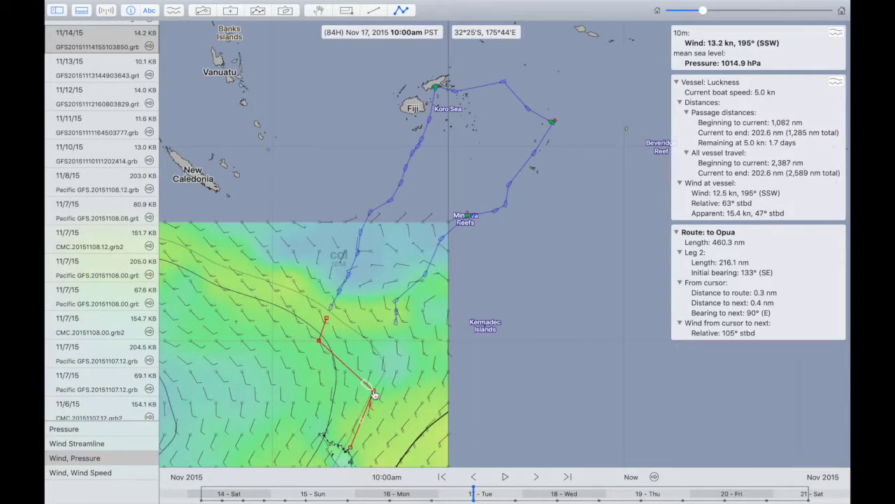
key(Right)
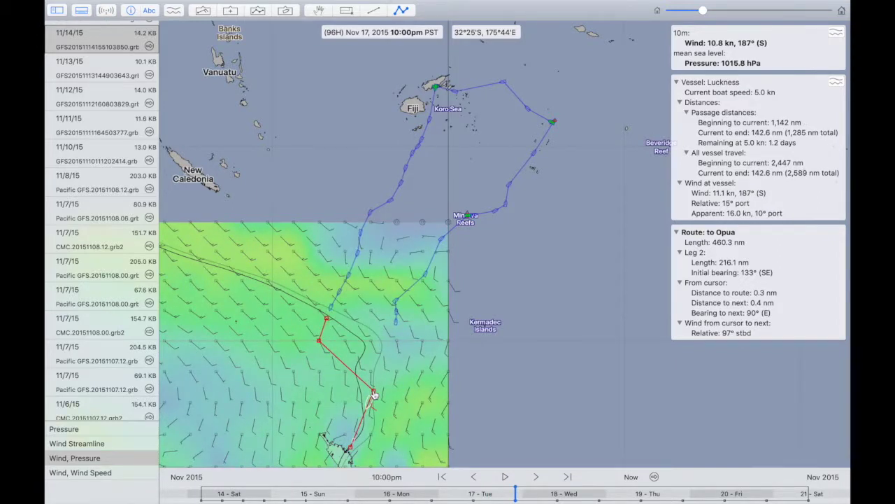
key(Left)
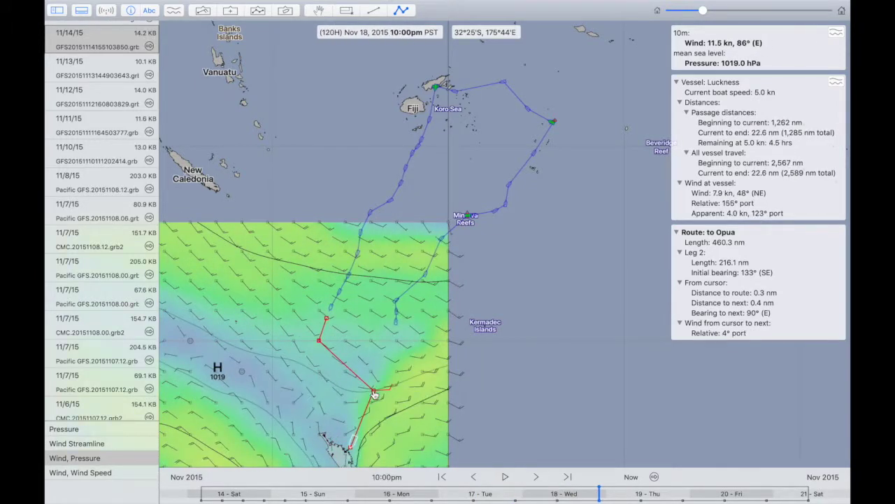
key(Left)
key(Left)
key(Left)
key(Left)
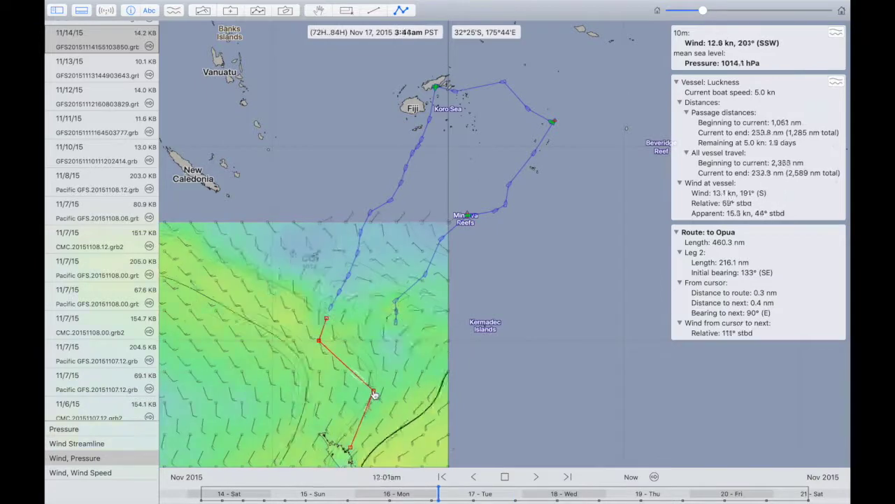
key(Right)
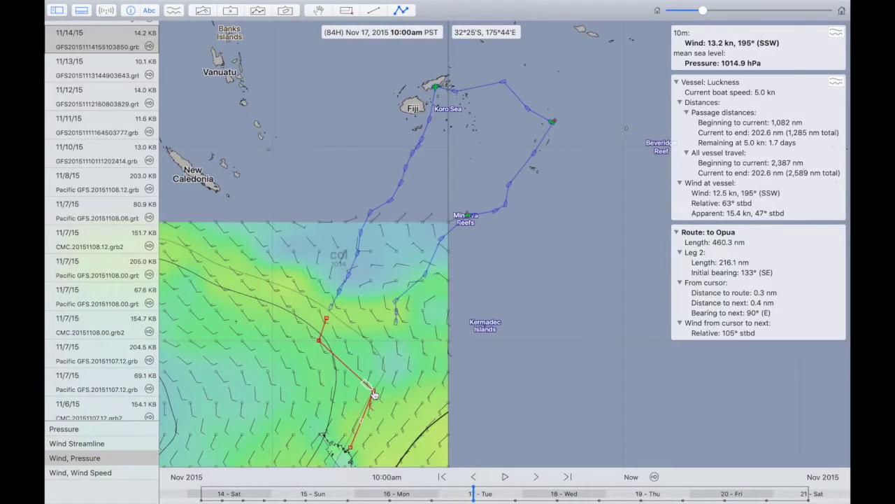
Step: Move the route waypoint southeast for a 559 nm route, then step the forecast to Nov 18 10:00pm
drag(374, 395, 402, 412)
key(Right)
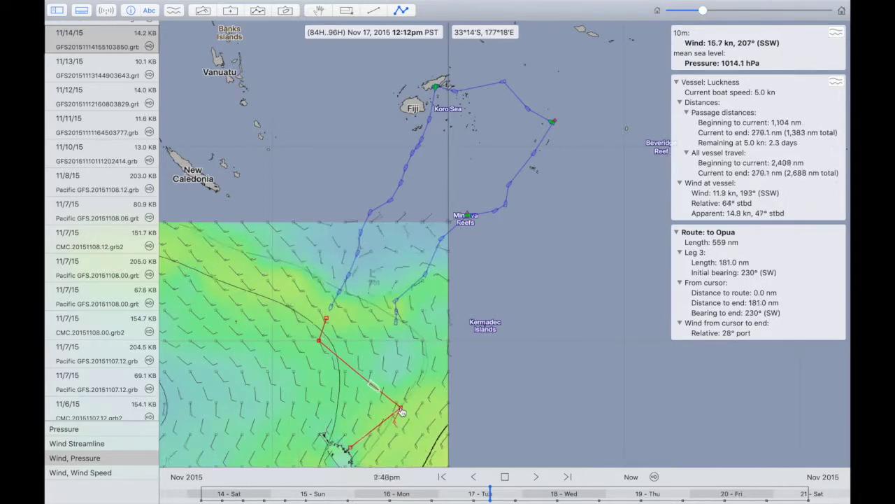
key(Right)
key(Right)
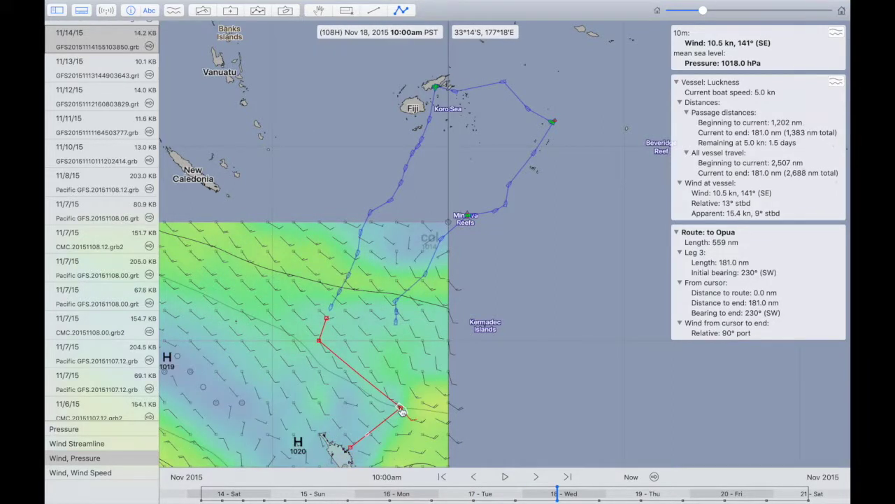
key(Left)
key(Right)
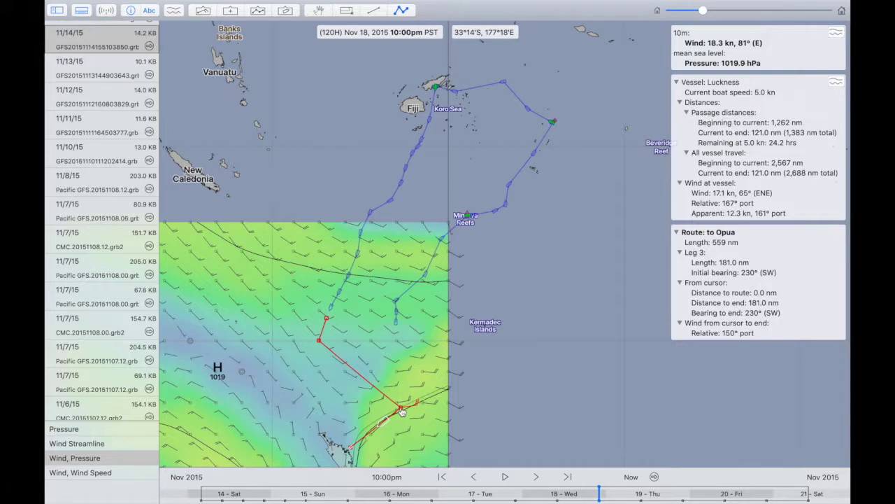
Step: Step and play the forecast back through the winds, stopping at Nov 14 10:00pm
key(Right)
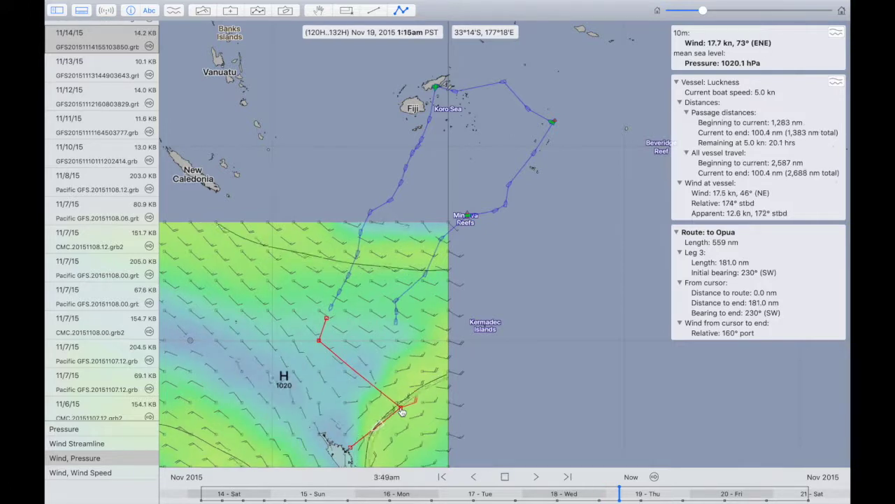
key(space)
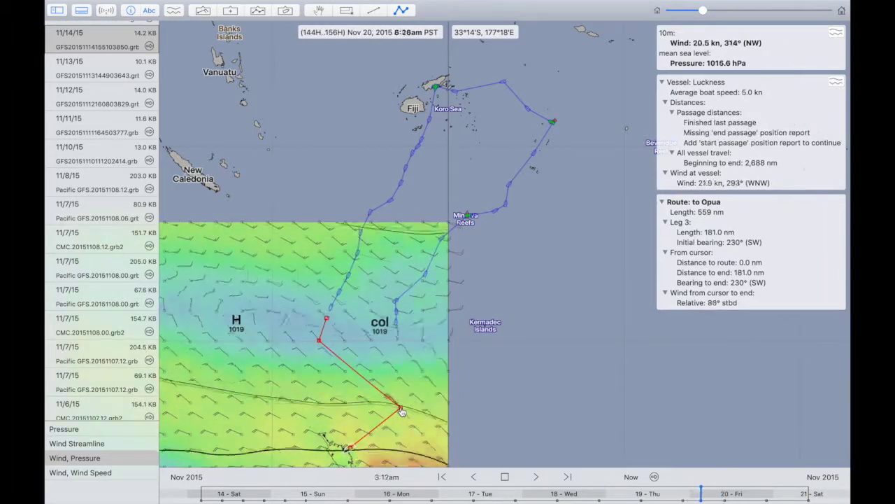
key(space)
key(Left)
key(Left)
key(Left)
key(Left)
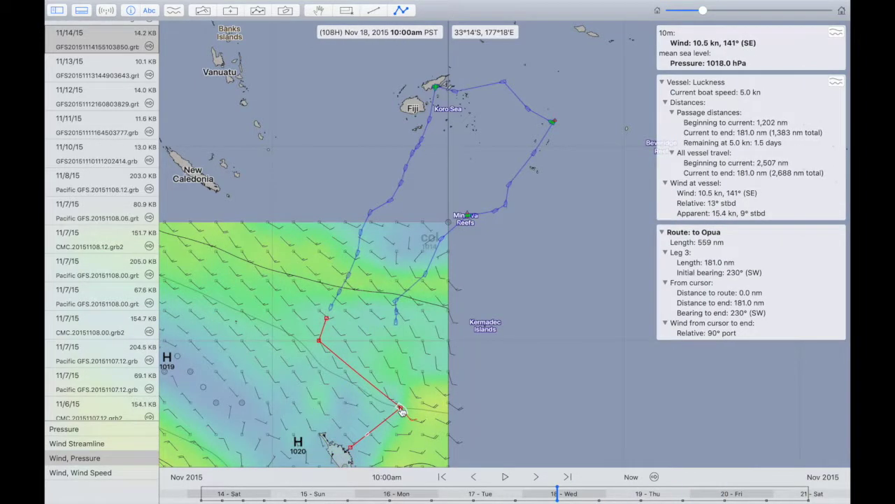
key(Right)
key(Right)
key(space)
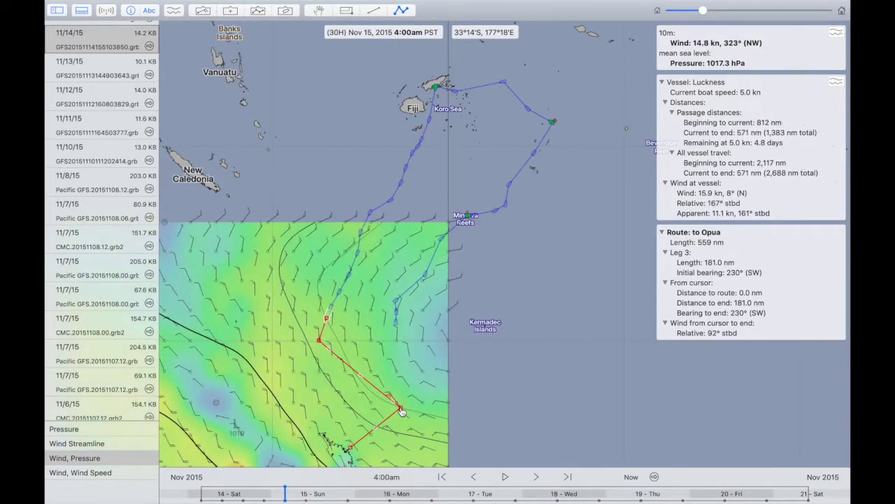
key(space)
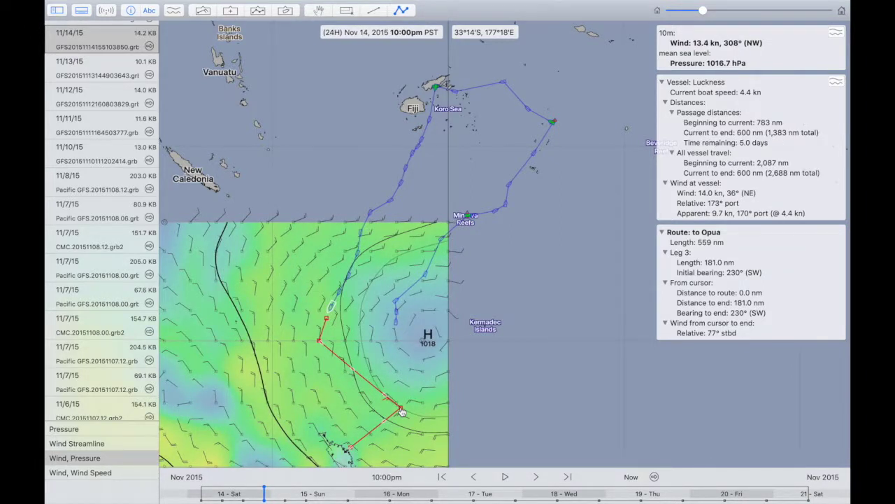
Step: Zoom out and play the forecast animation, stopping around Nov 16 10:00am
scroll(402, 411, down, 5)
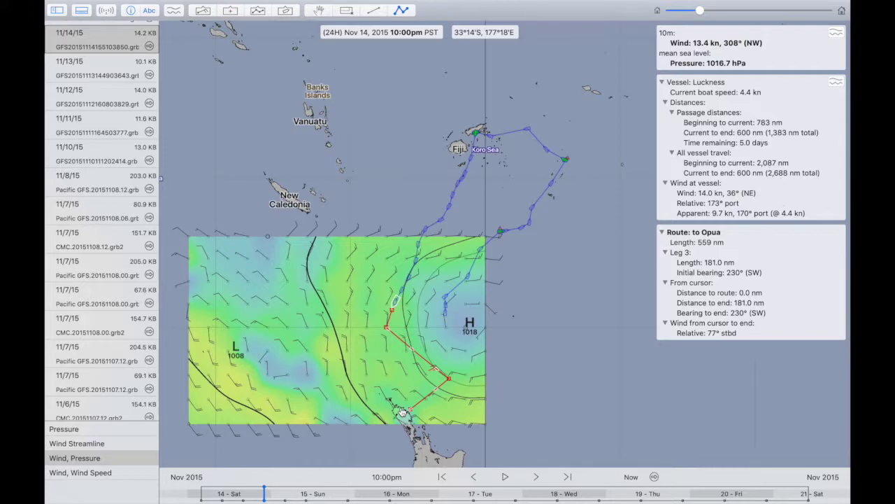
scroll(402, 412, right, 10)
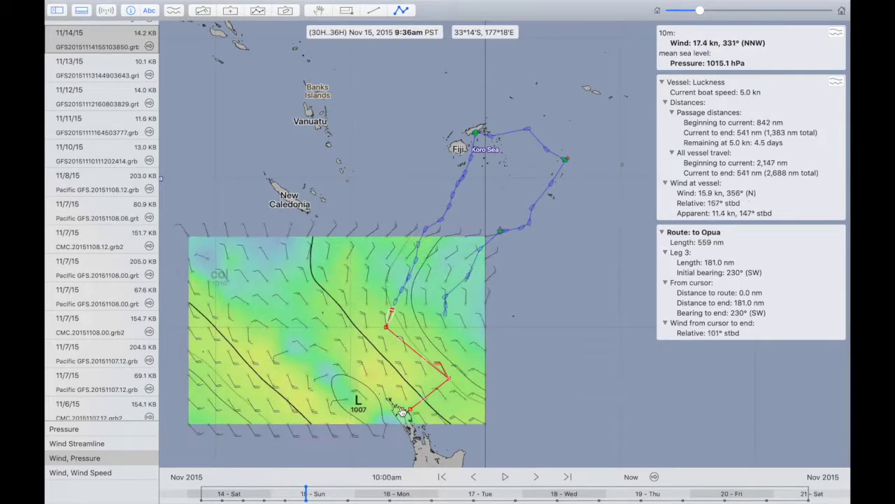
key(space)
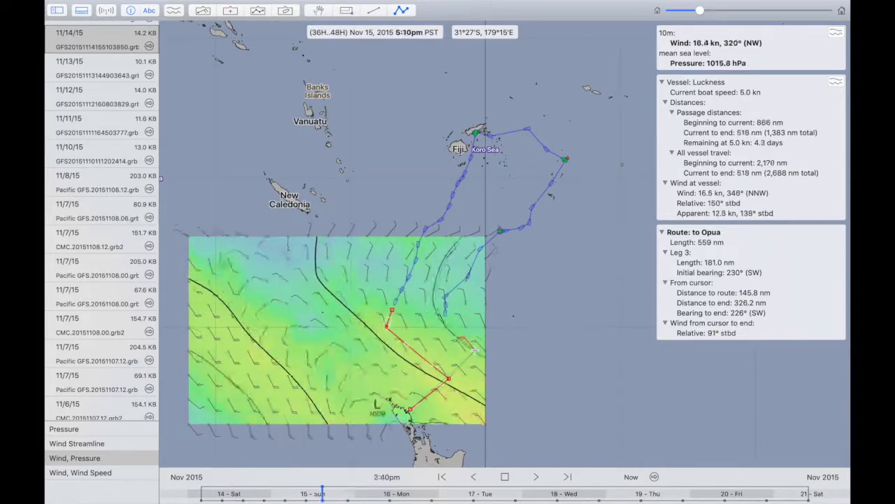
key(space)
key(space)
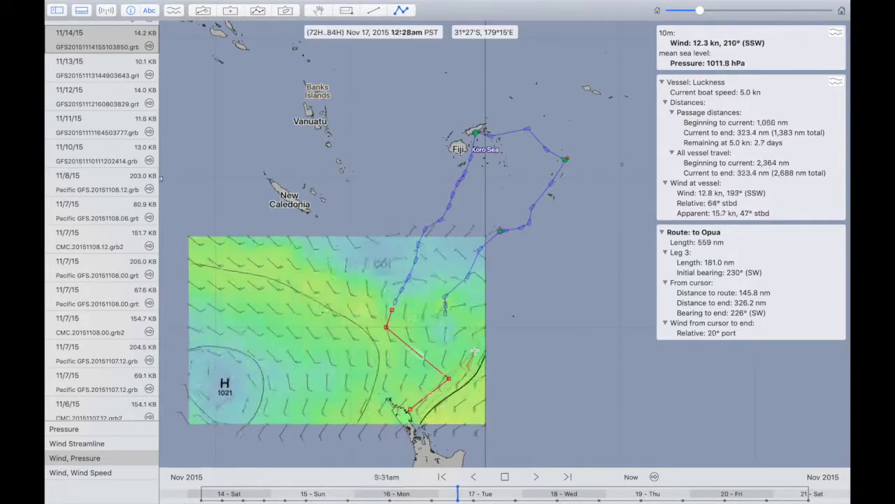
key(space)
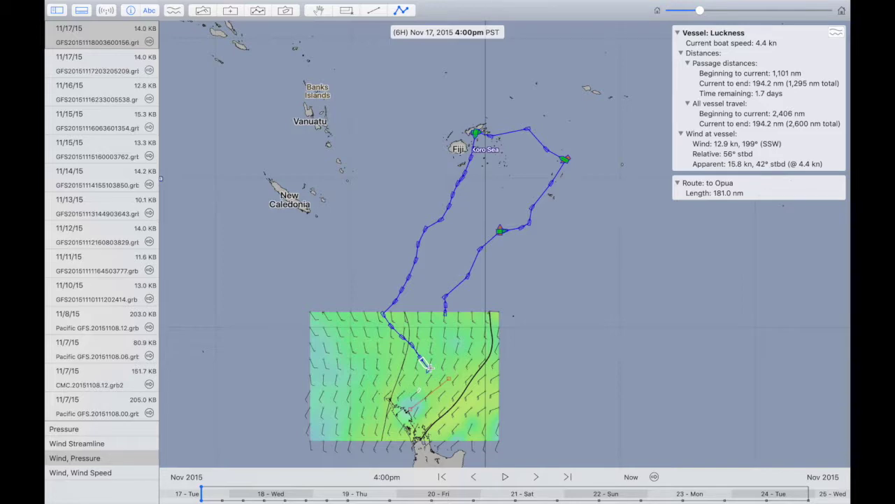
Step: Reposition the route's ends, placing the lower end at Opua, for an 87.4 nm leg bearing 209°
scroll(430, 369, up, 5)
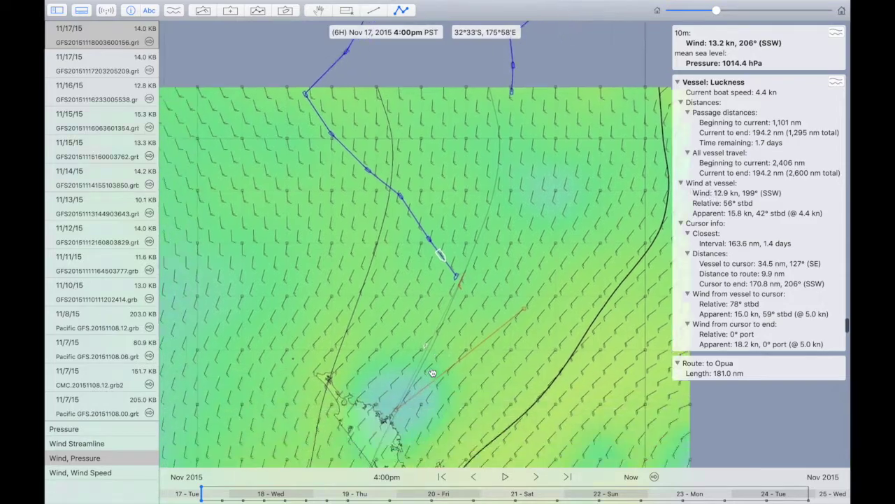
scroll(432, 373, right, 2)
scroll(432, 373, right, 3)
scroll(432, 373, right, 3)
scroll(432, 373, left, 3)
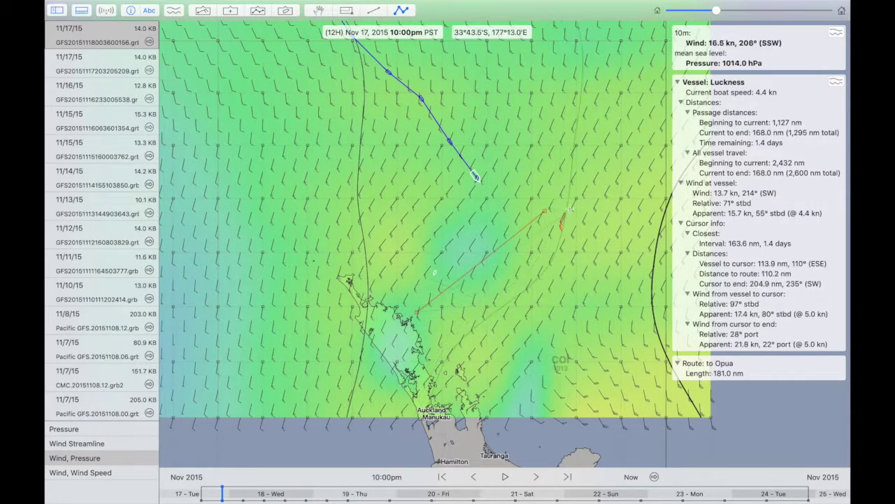
drag(544, 210, 452, 237)
drag(417, 312, 405, 319)
scroll(404, 319, up, 5)
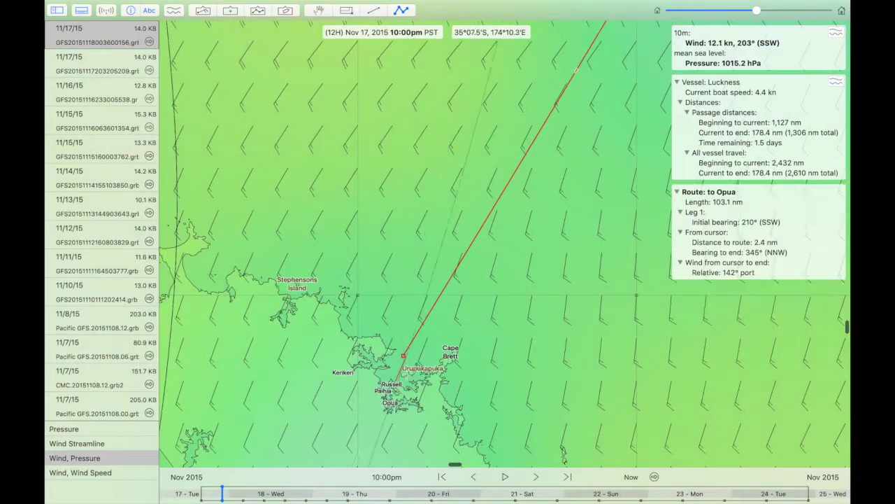
drag(404, 361, 393, 375)
scroll(393, 374, down, 5)
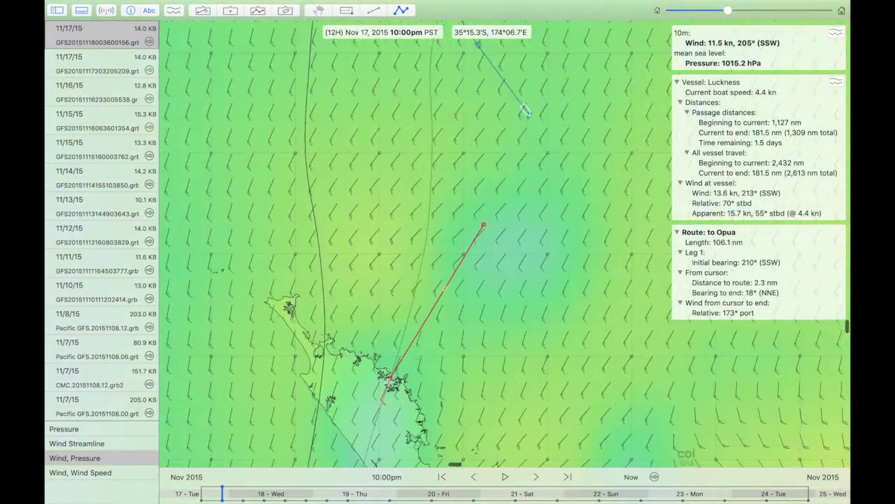
drag(484, 225, 464, 252)
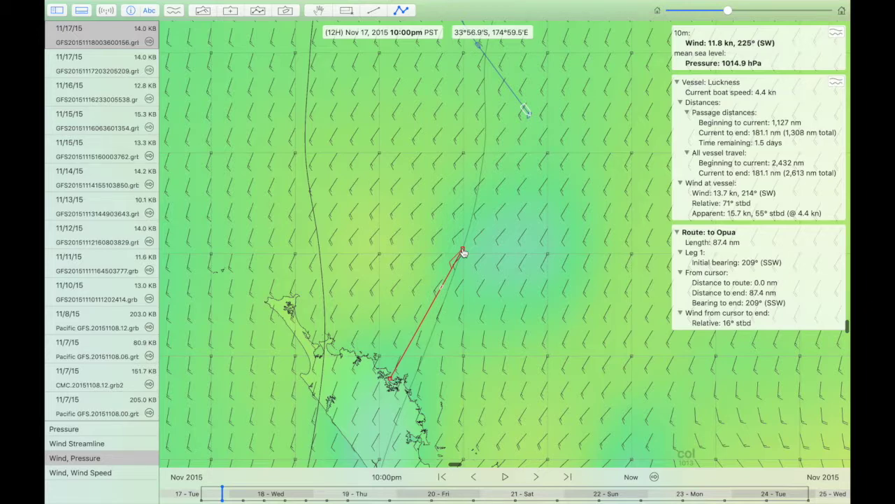
Step: Step and play the forecast around Nov 18, ending at Nov 18 4:00am
key(Right)
key(Right)
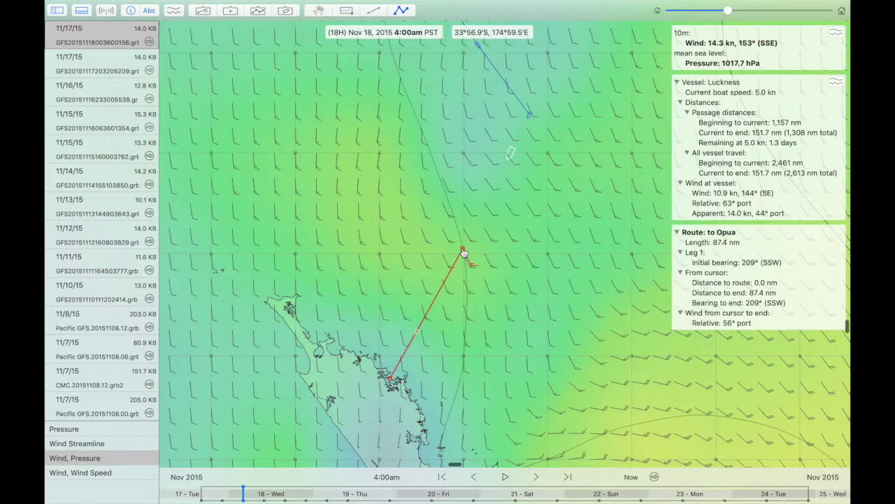
key(space)
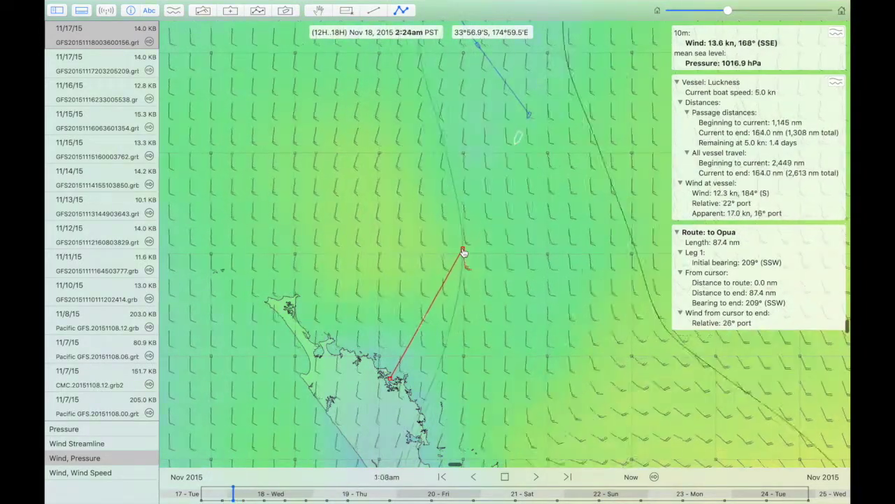
key(space)
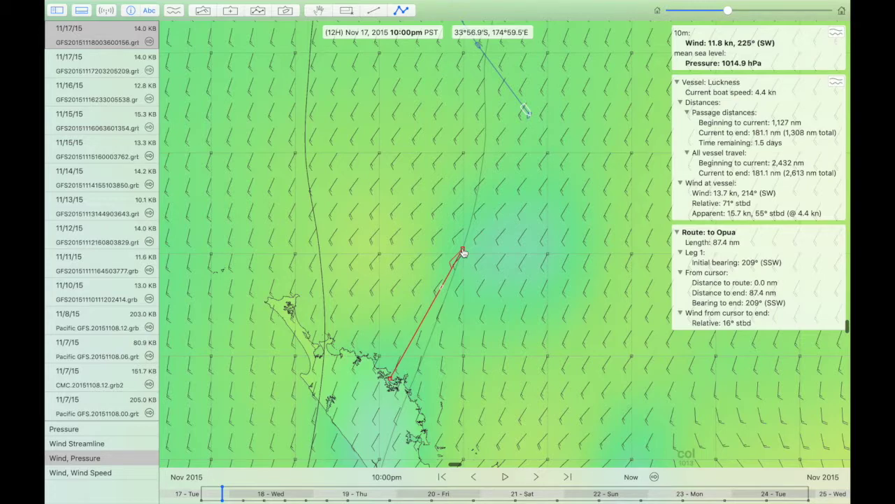
key(Right)
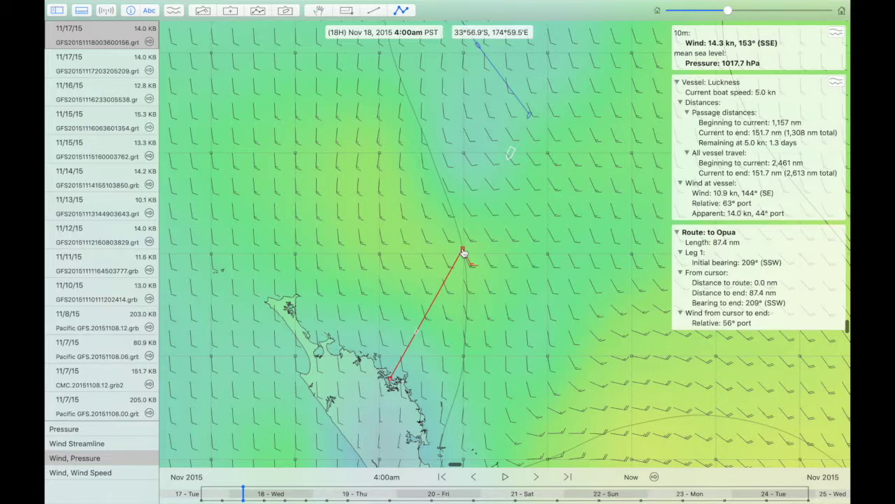
key(Right)
key(Right)
key(Left)
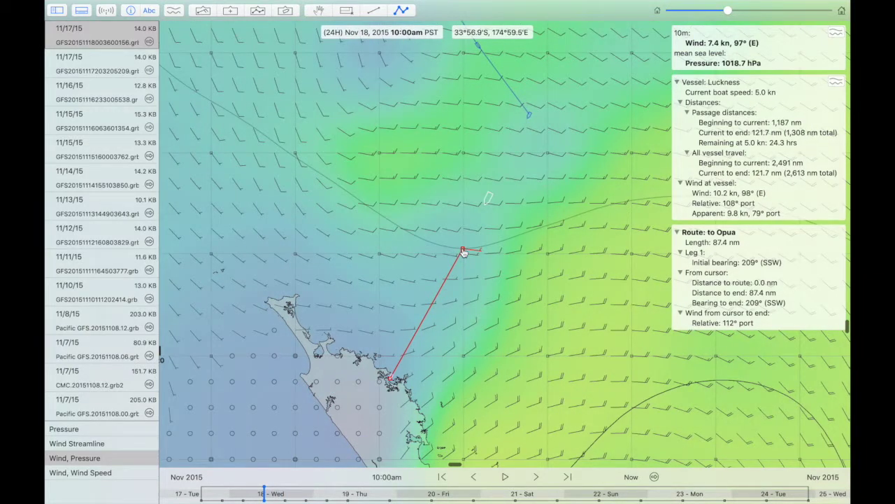
key(space)
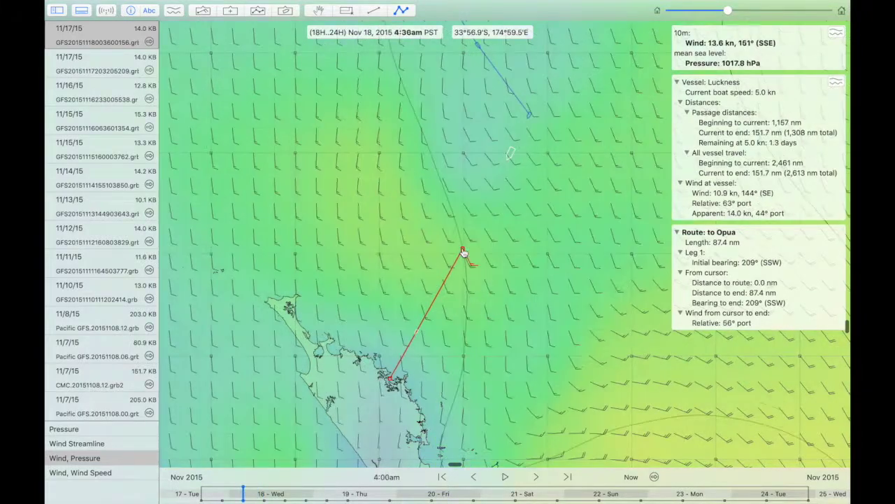
key(space)
key(space)
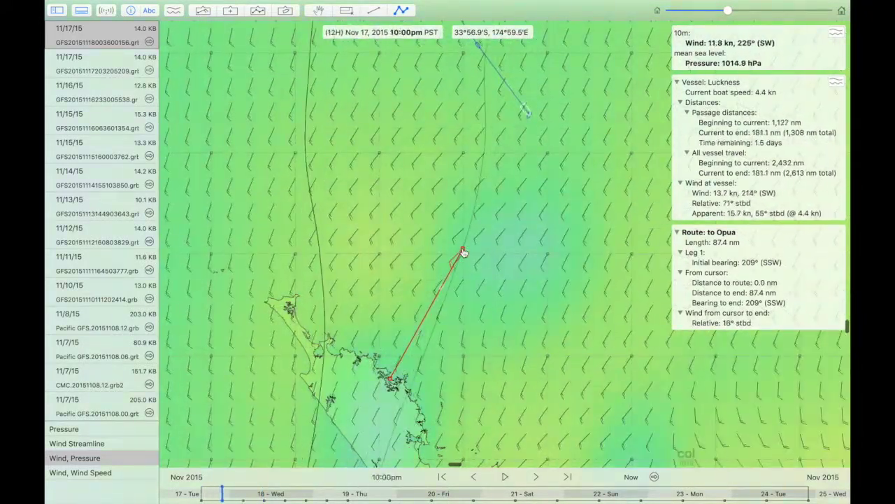
key(space)
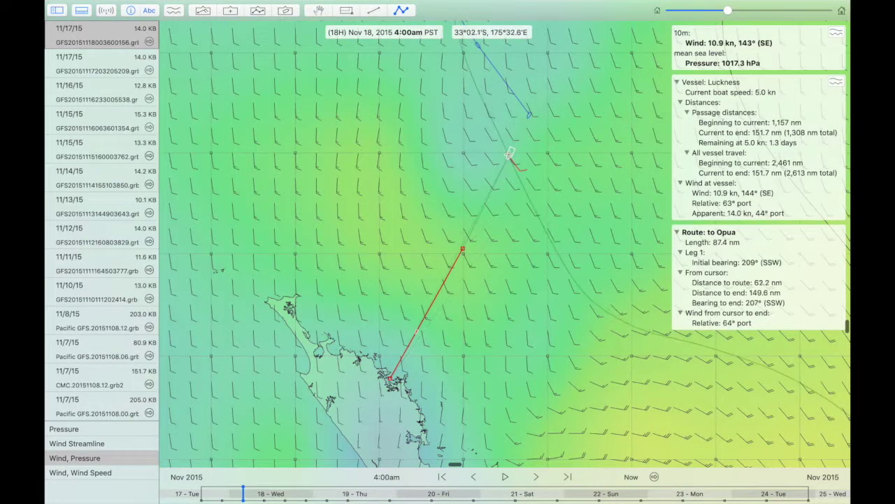
Step: Step the forecast through Nov 18, then jump ahead to Nov 20 10:00pm
key(Right)
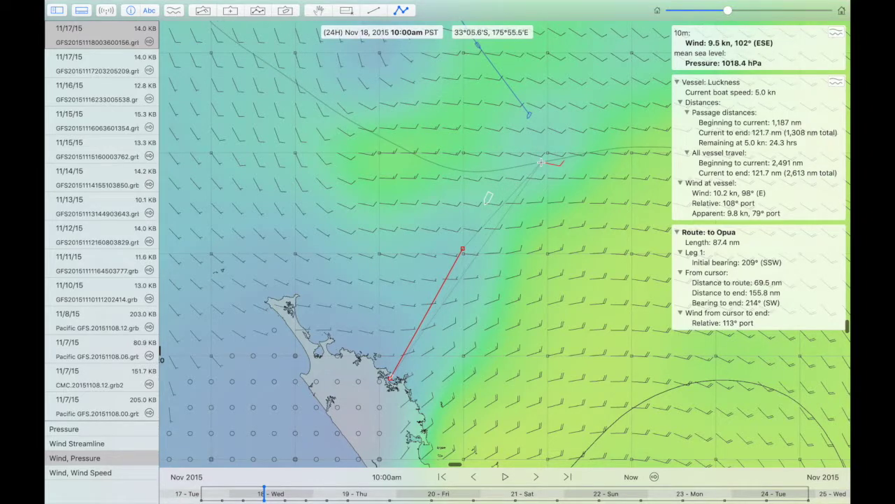
key(Right)
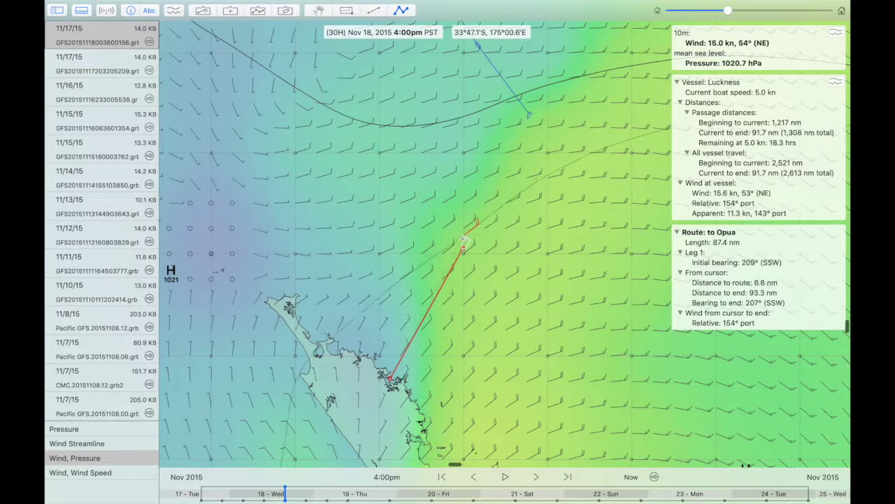
key(Right)
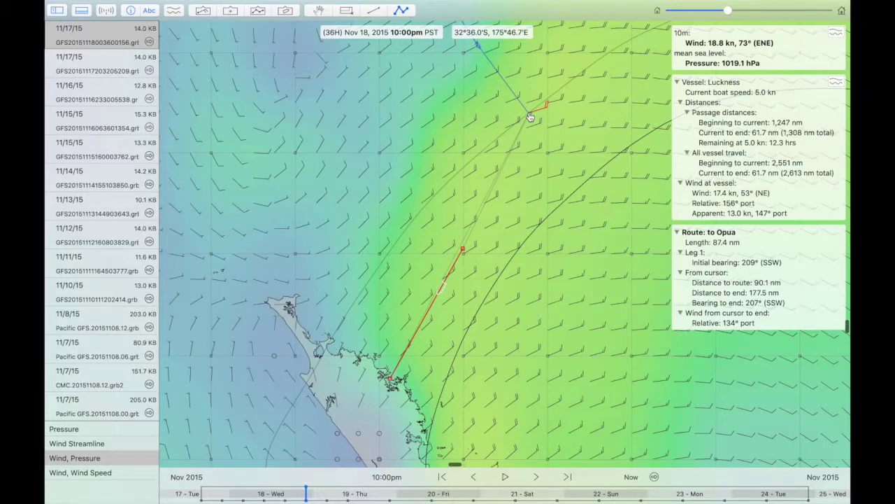
key(space)
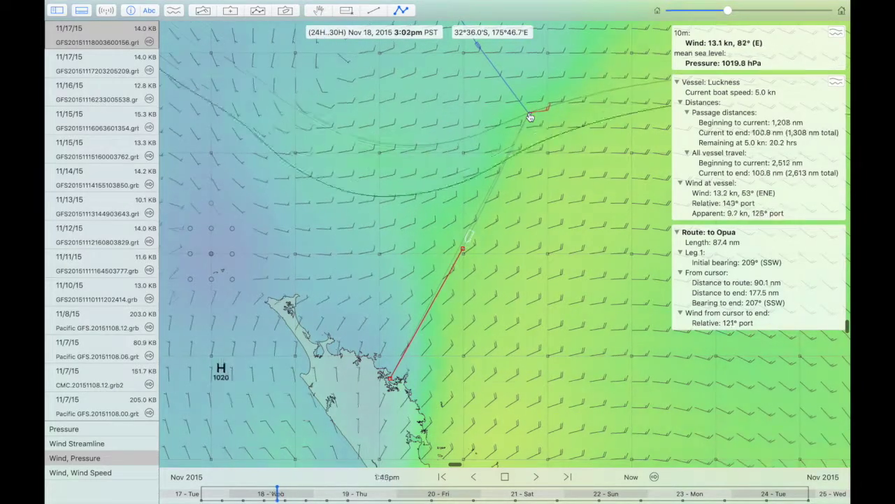
key(space)
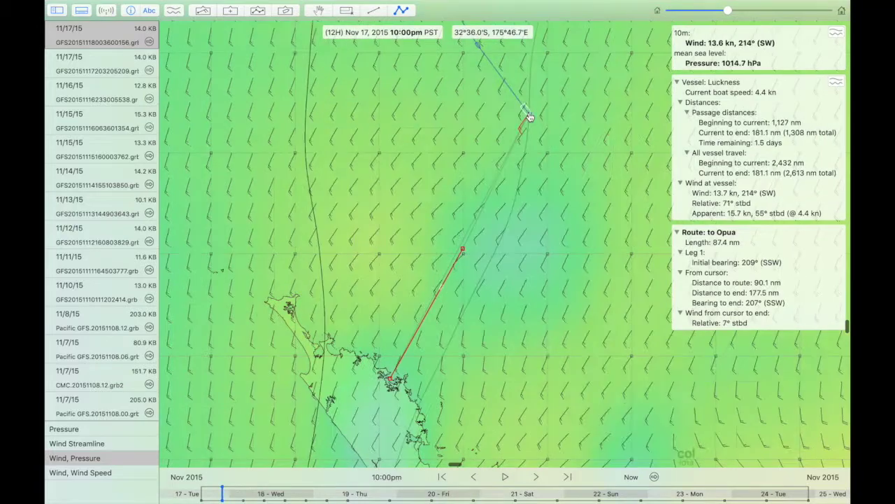
key(Right)
key(Right)
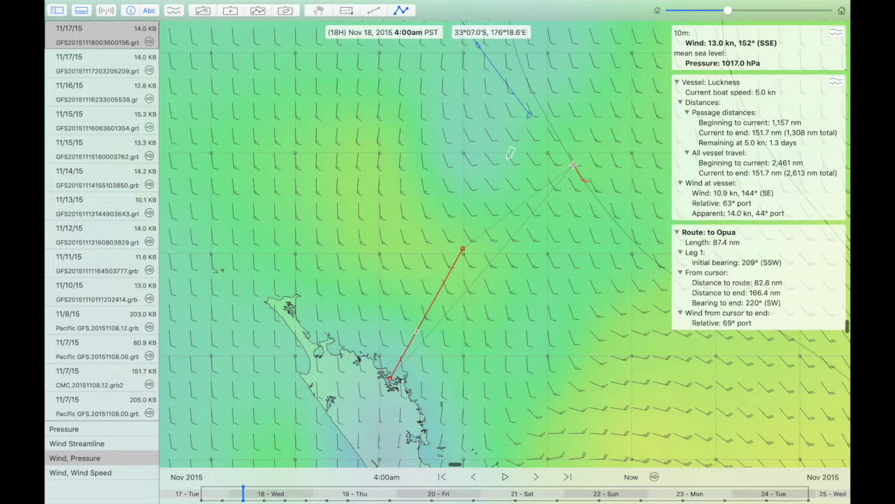
key(Right)
key(Right)
key(Right)
key(Right)
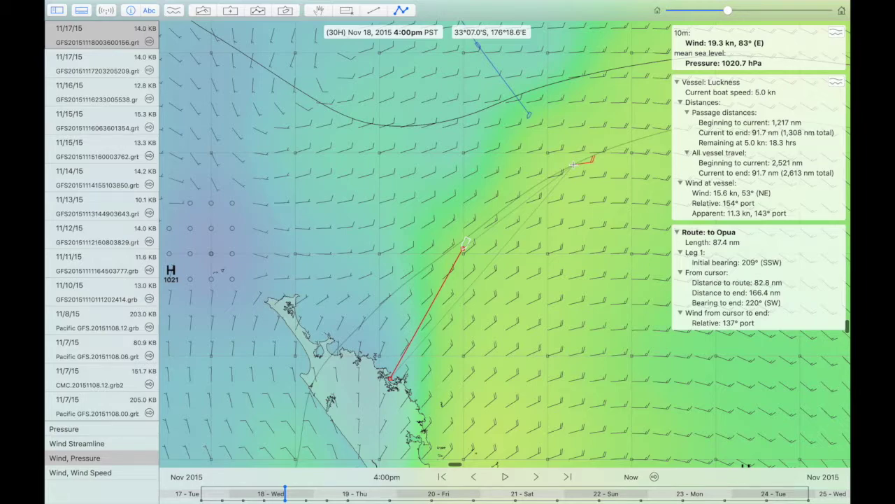
key(Right)
key(Right)
scroll(448, 244, down, 3)
key(Right)
key(Right)
key(Right)
key(Right)
key(Right)
key(Right)
key(Right)
key(Right)
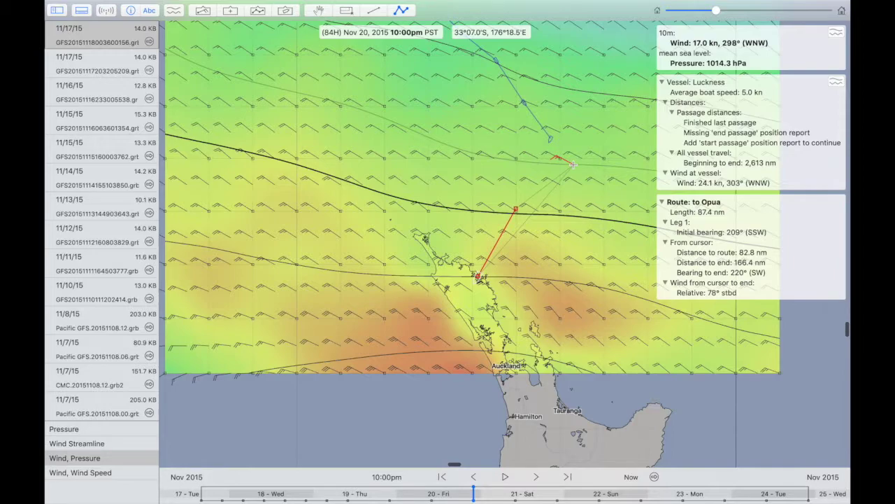
Step: Play and stop the forecast around Nov 21 10:00am, then step back to Nov 20 10:00pm
key(Right)
key(Right)
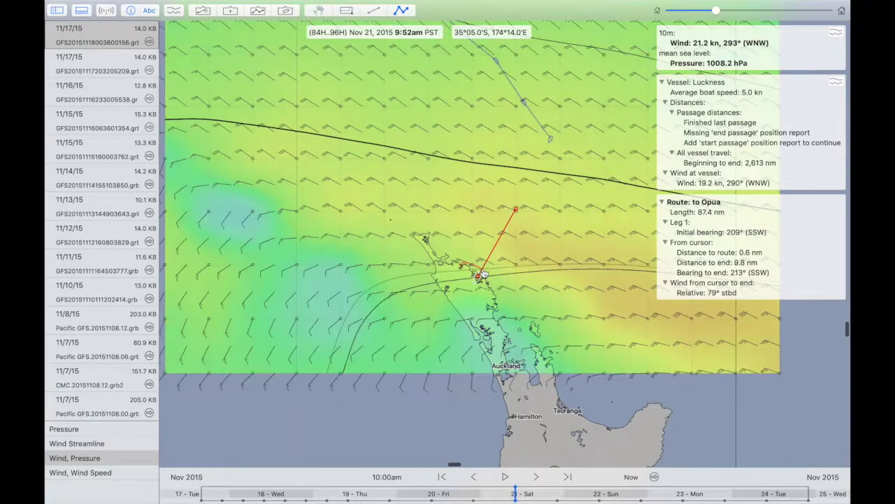
key(space)
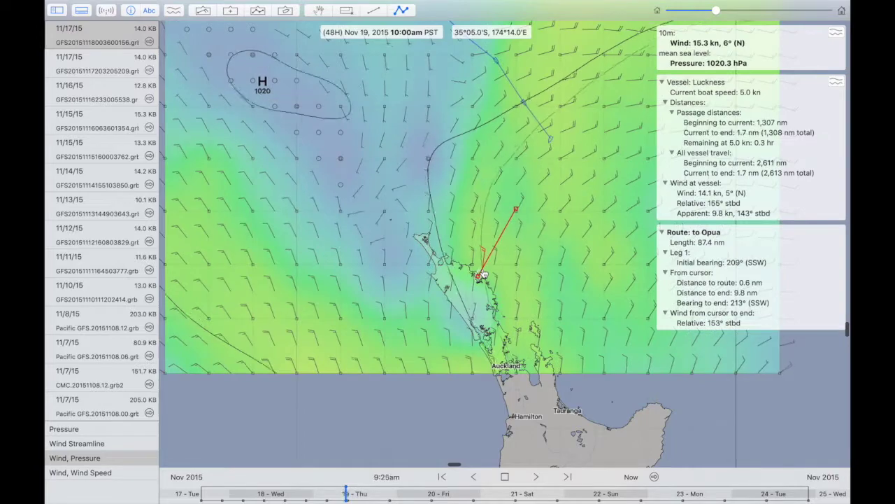
key(space)
key(space)
key(space)
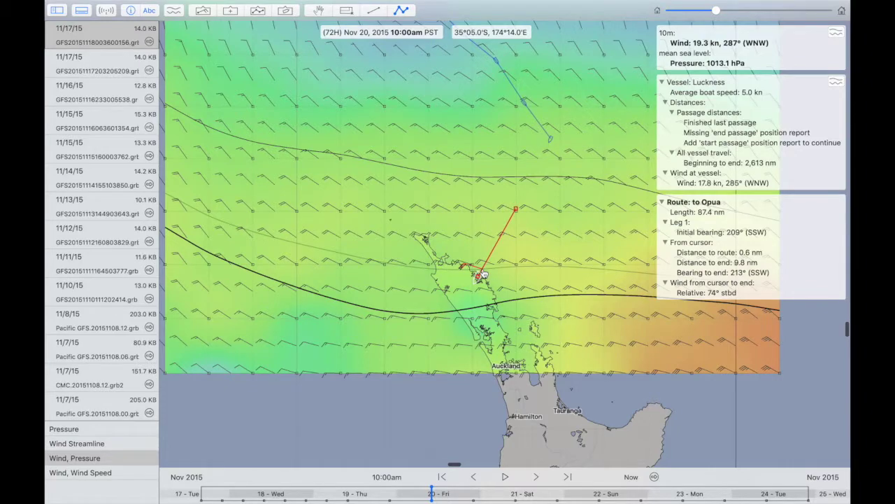
key(space)
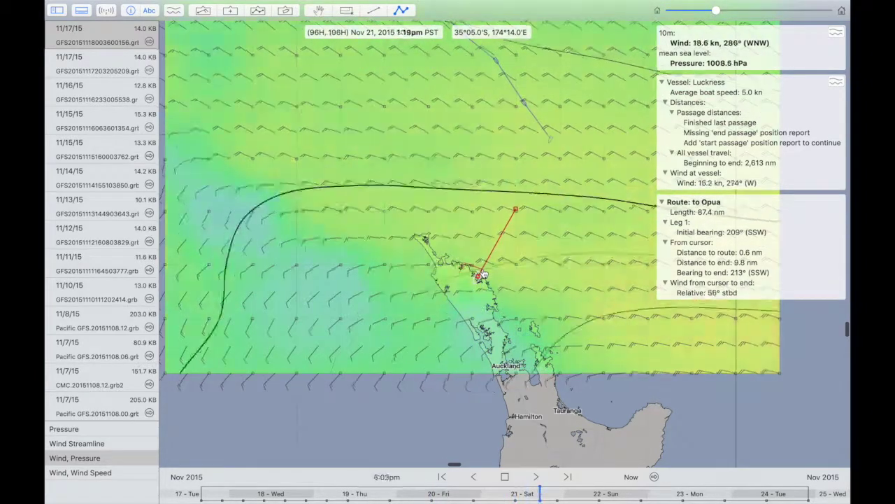
key(space)
key(space)
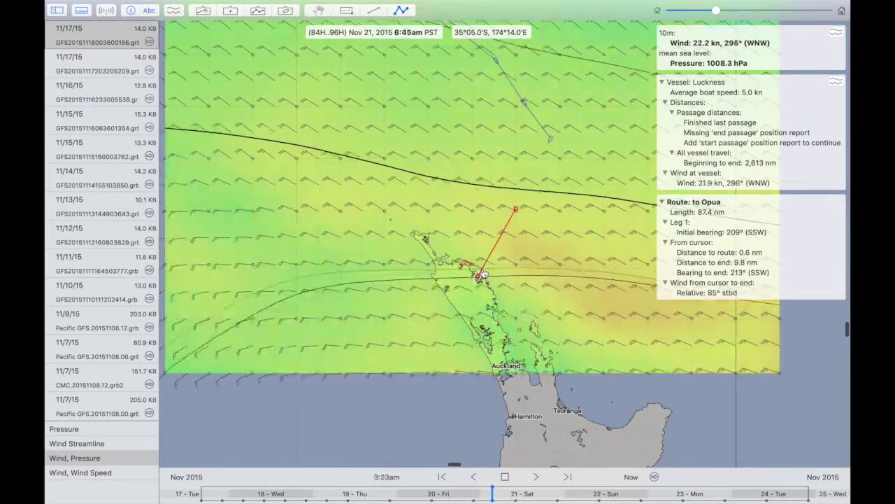
key(space)
key(space)
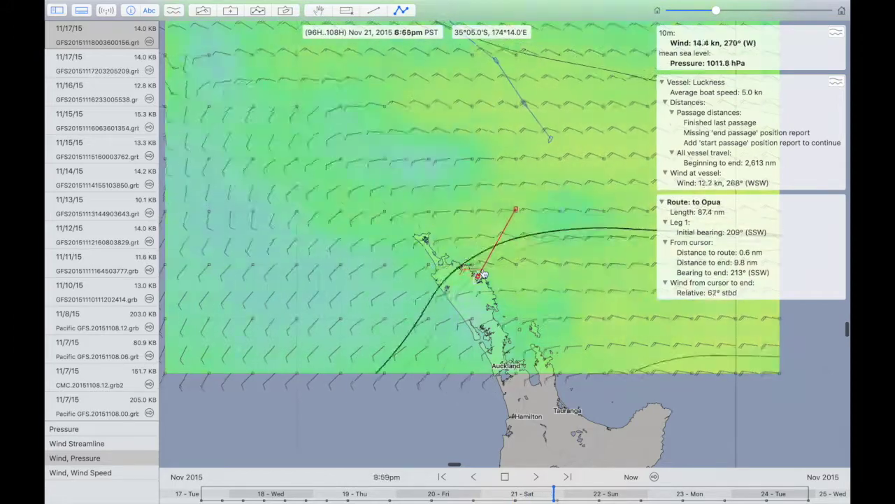
key(space)
key(Left)
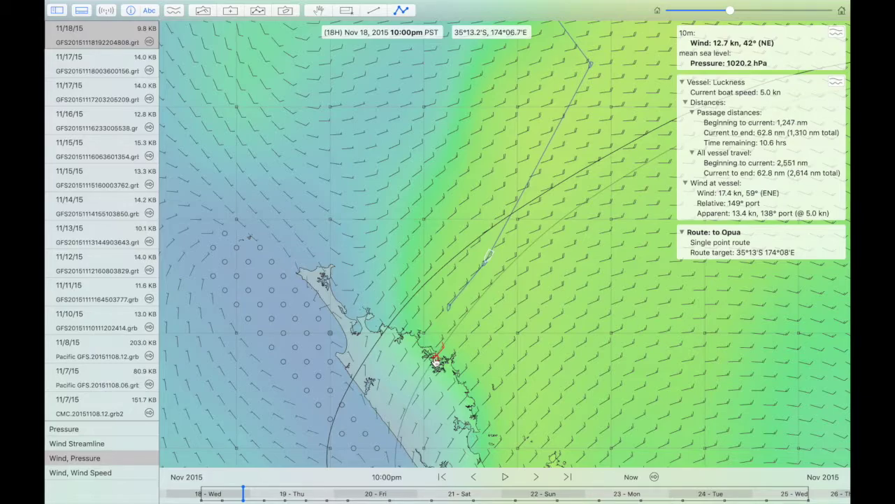
Step: Step the forecast to Nov 19 4:00am, briefly comparing the 11/17/15 file, then play on toward Nov 20
key(space)
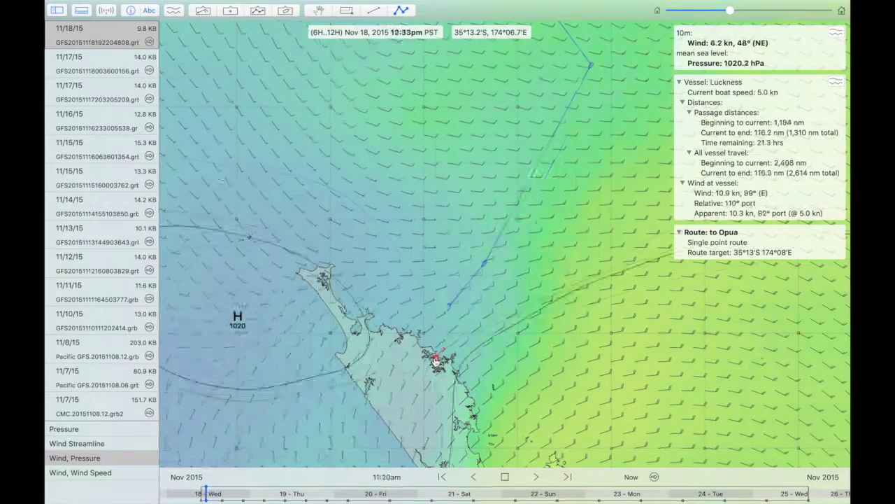
key(space)
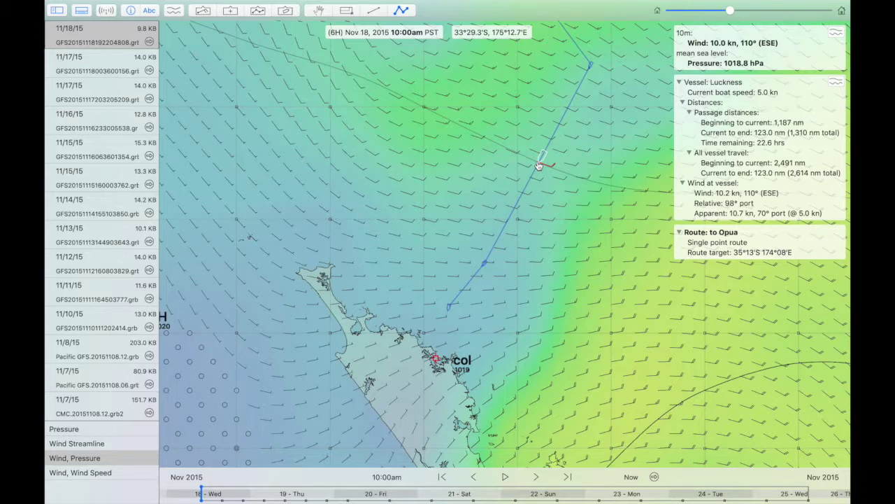
key(Right)
key(Right)
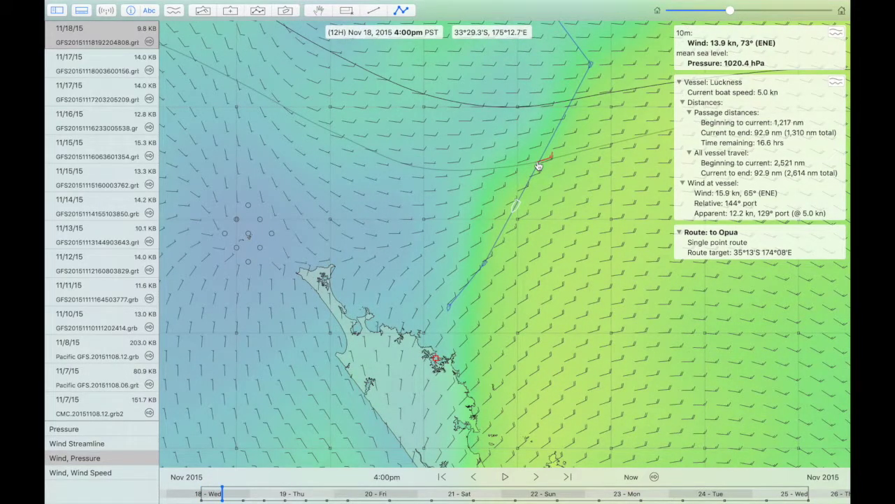
key(Right)
key(Right)
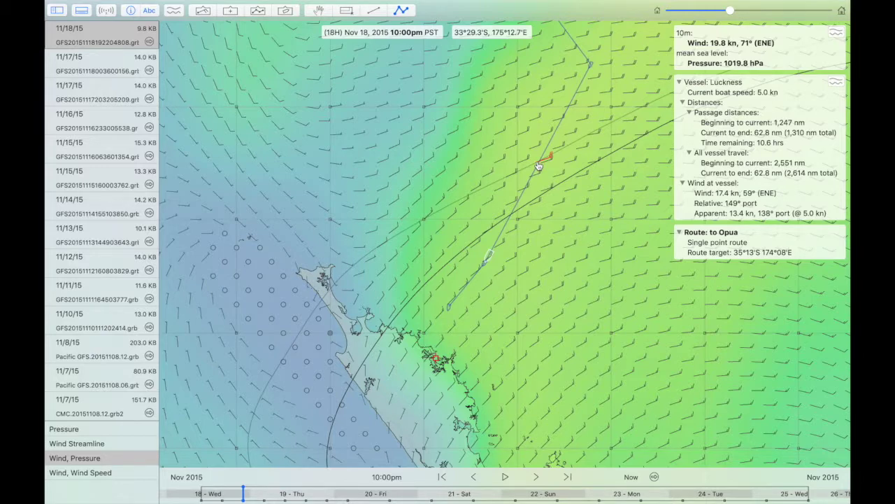
key(Down)
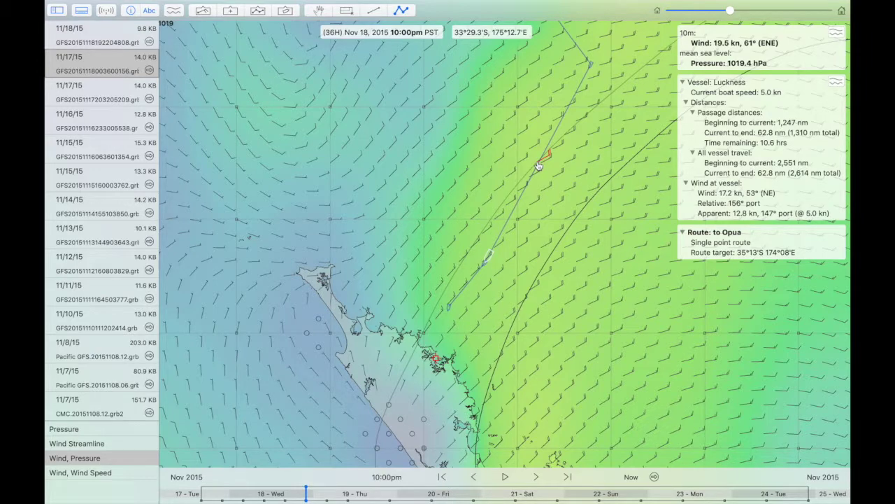
key(Up)
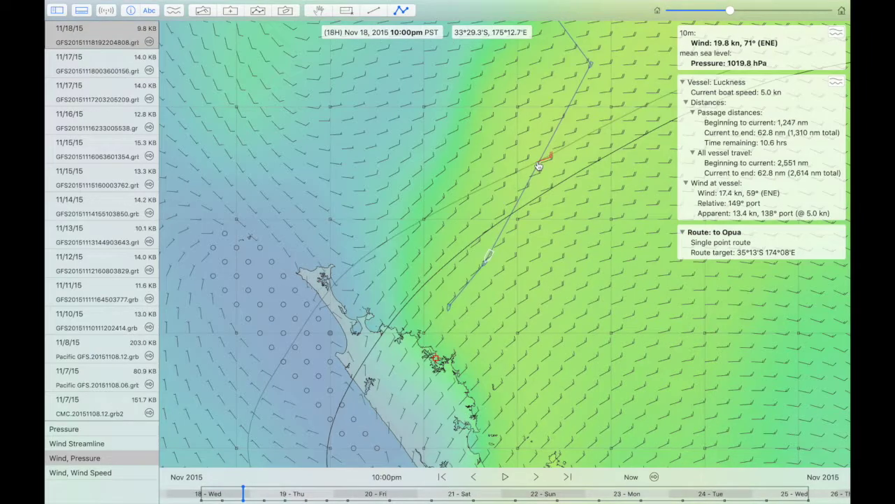
key(Right)
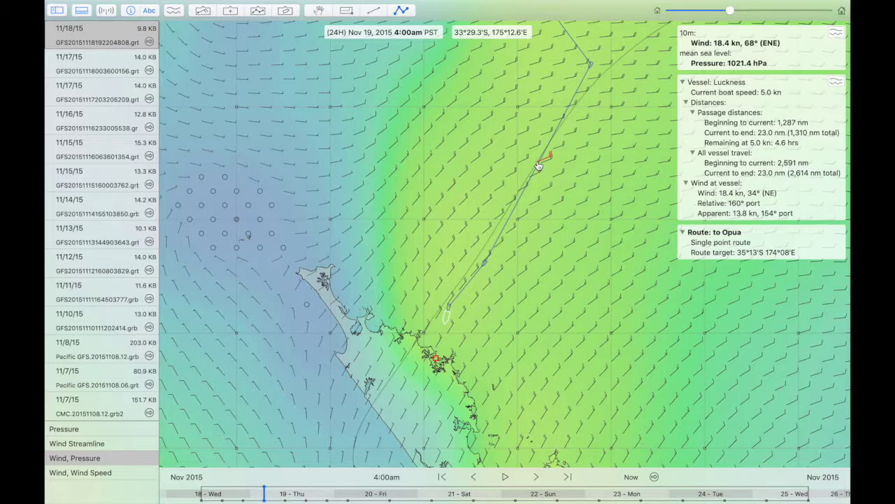
key(space)
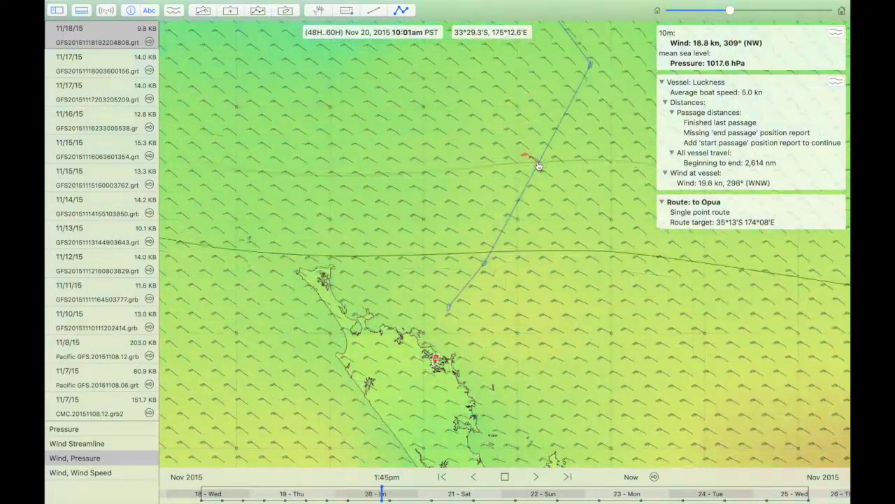
Step: Survey the full Luckness track past Fiji, then zoom in on its final report at Opua
scroll(600, 190, down, 5)
scroll(600, 190, down, 5)
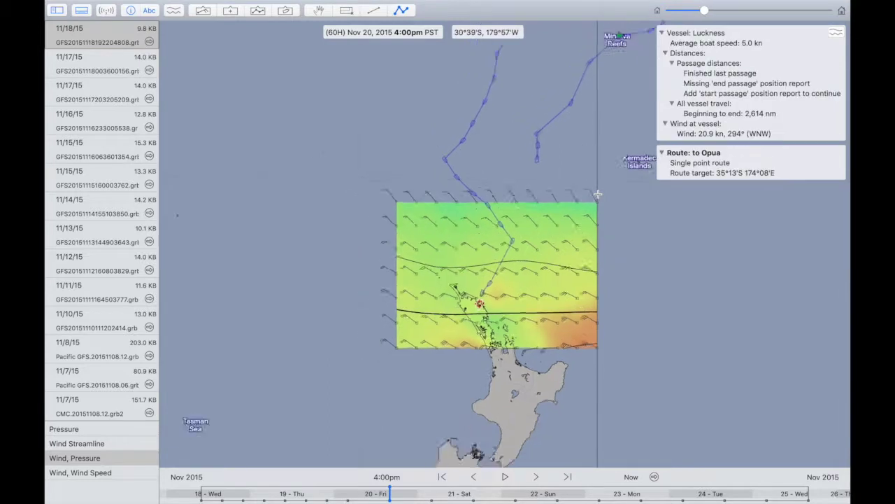
scroll(598, 194, up, 5)
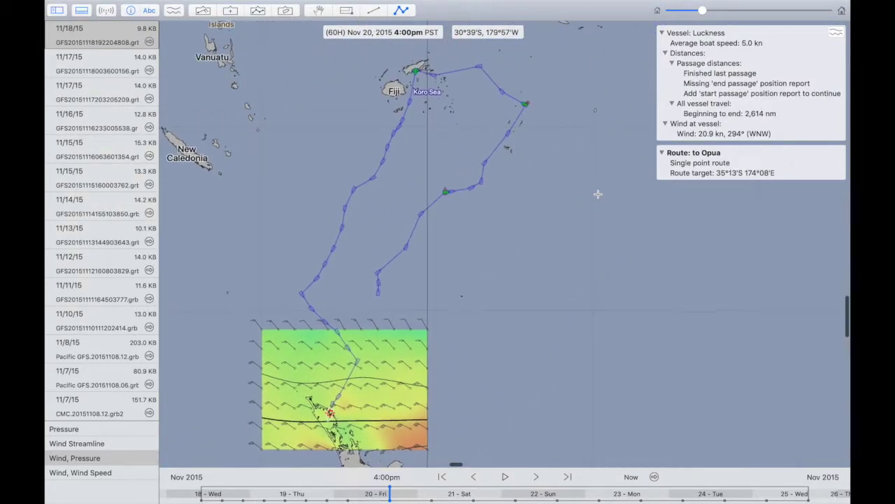
scroll(598, 194, left, 5)
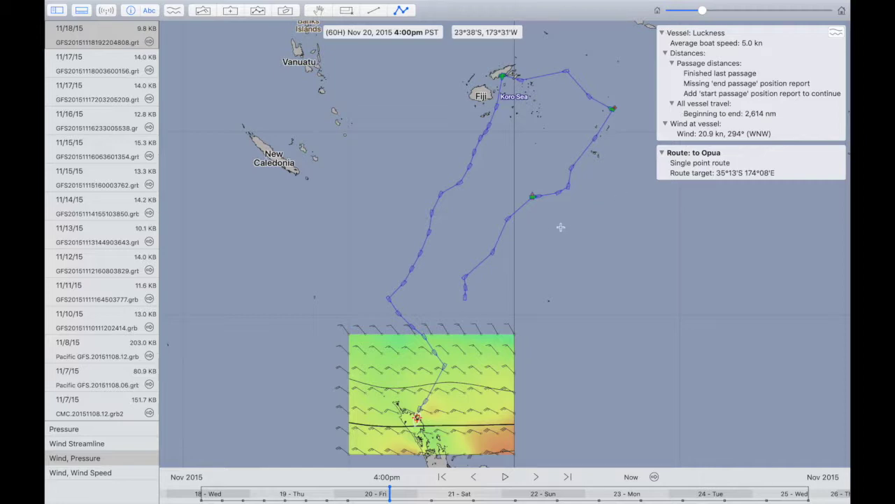
scroll(550, 224, down, 3)
scroll(551, 225, down, 3)
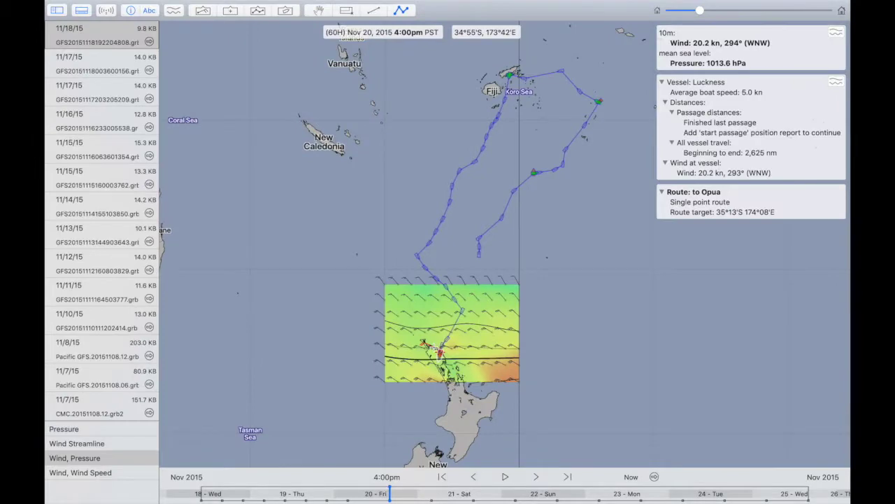
scroll(434, 347, up, 5)
scroll(424, 353, up, 3)
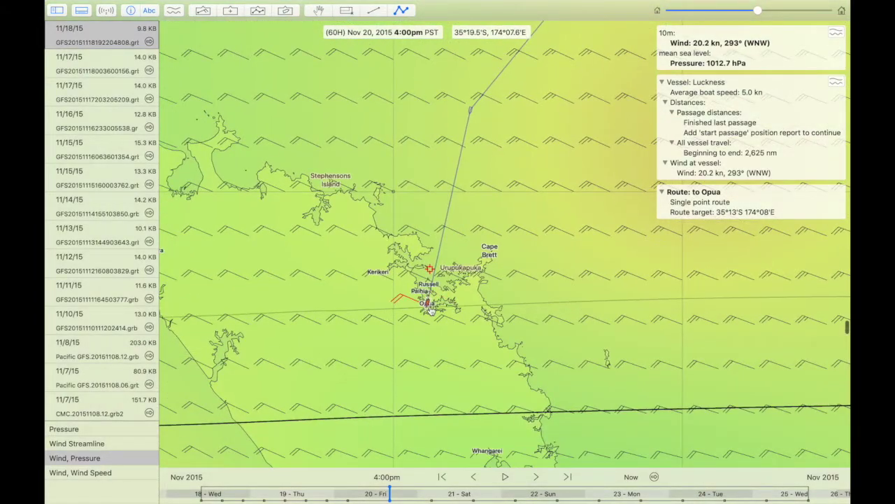
scroll(431, 309, up, 5)
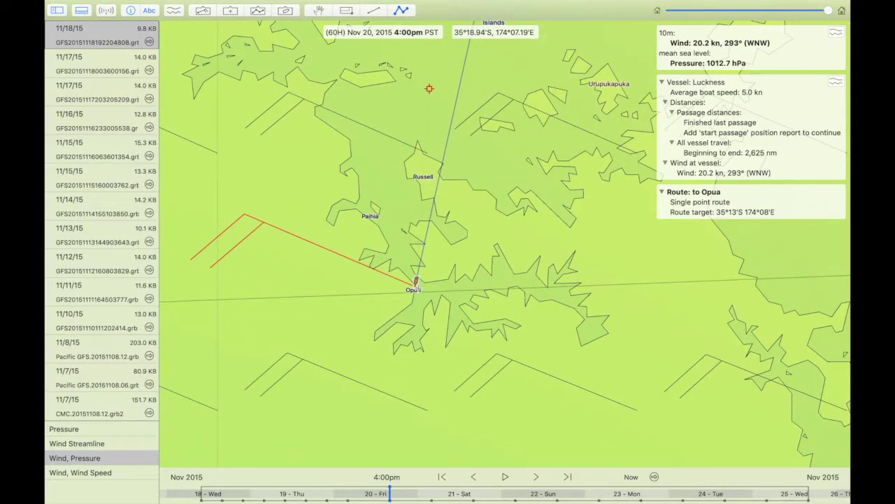
scroll(416, 284, down, 3)
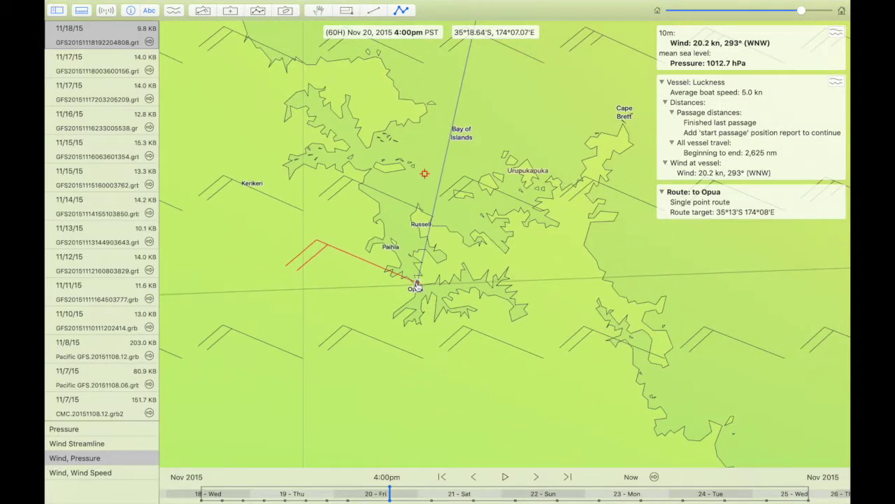
right_click(417, 285)
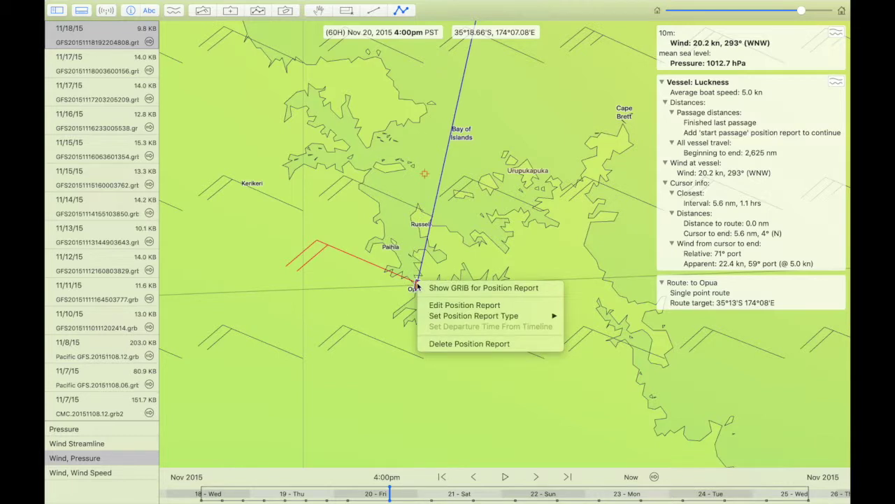
Step: Set the Opua report's type to End Passage, giving a 1,315 nm, 10 days 19.0 hrs passage
mouse_move(493, 316)
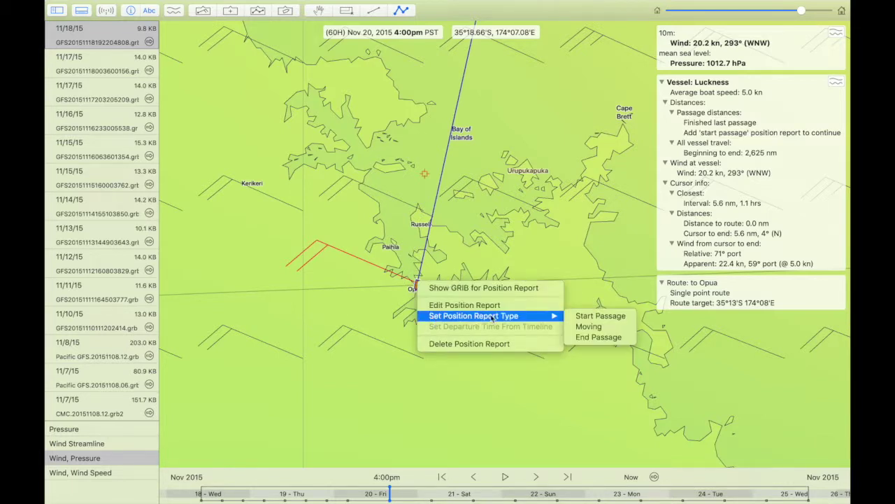
click(599, 337)
scroll(494, 226, down, 5)
scroll(494, 226, up, 5)
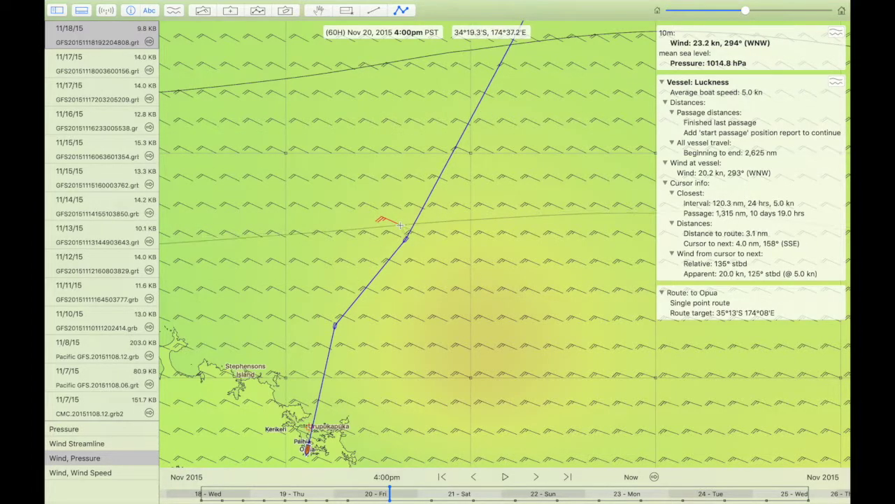
Step: Zoom out from the Luckness track to find the LatLon Test vessel on the open Pacific
scroll(408, 205, down, 5)
scroll(398, 238, down, 5)
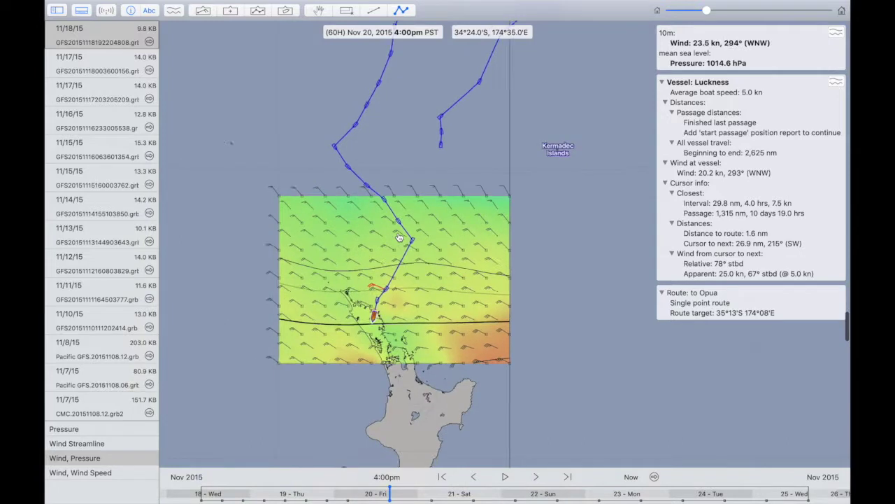
scroll(398, 238, down, 5)
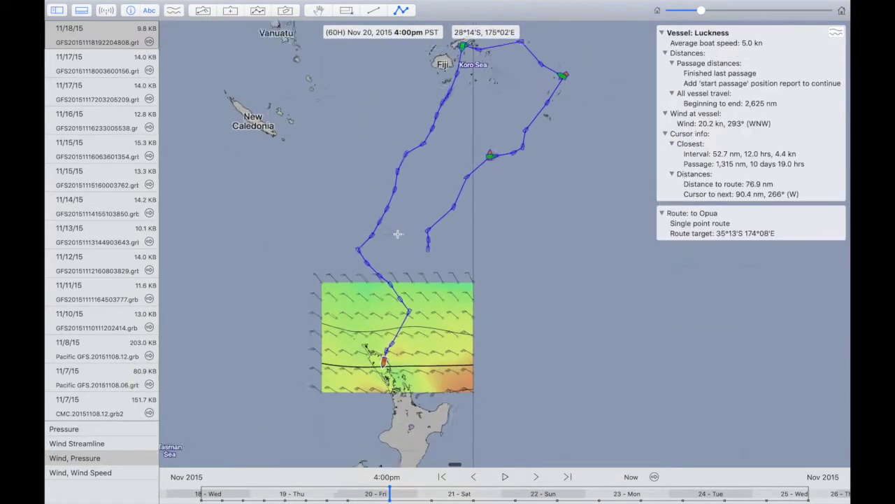
scroll(397, 233, up, 1)
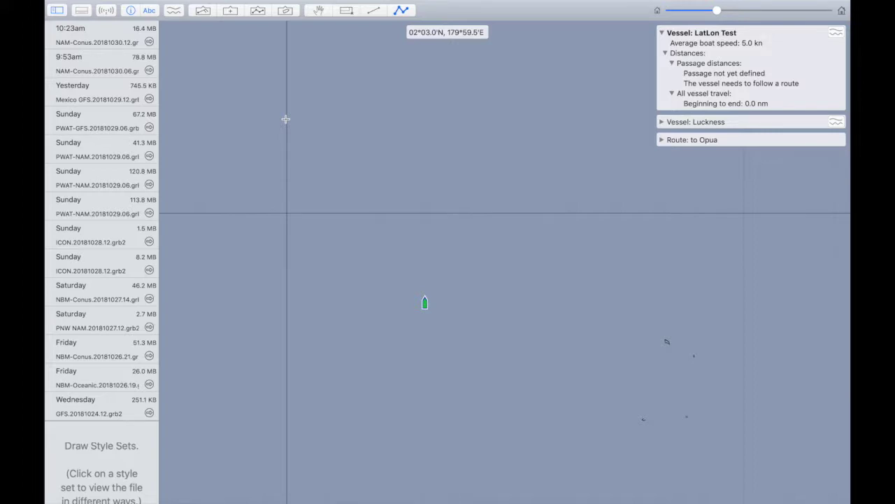
scroll(448, 353, down, 5)
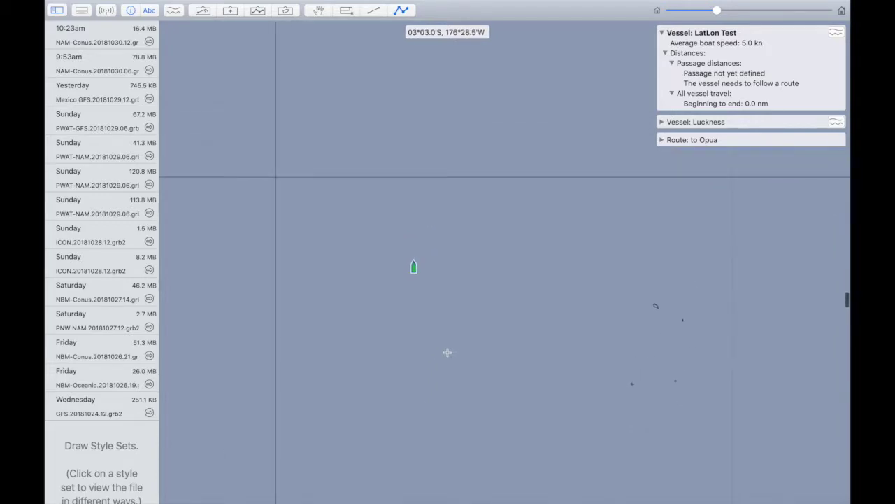
scroll(450, 244, down, 3)
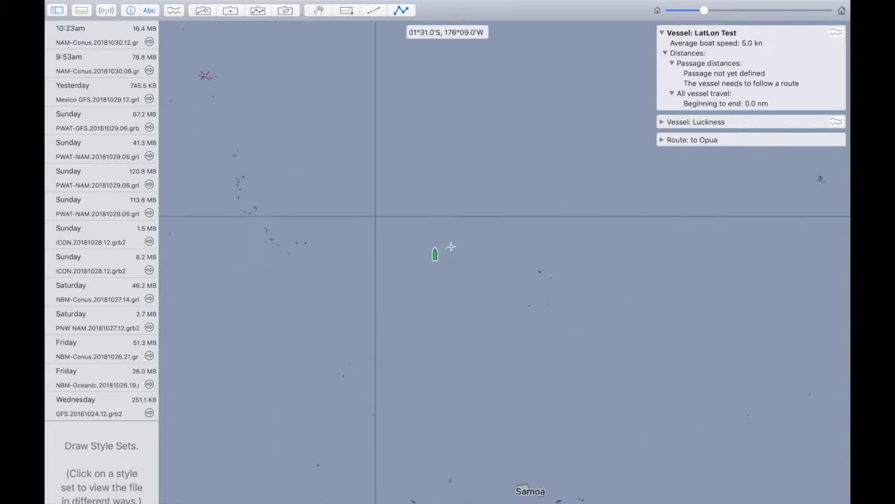
scroll(452, 246, up, 3)
scroll(452, 247, left, 5)
scroll(452, 246, up, 2)
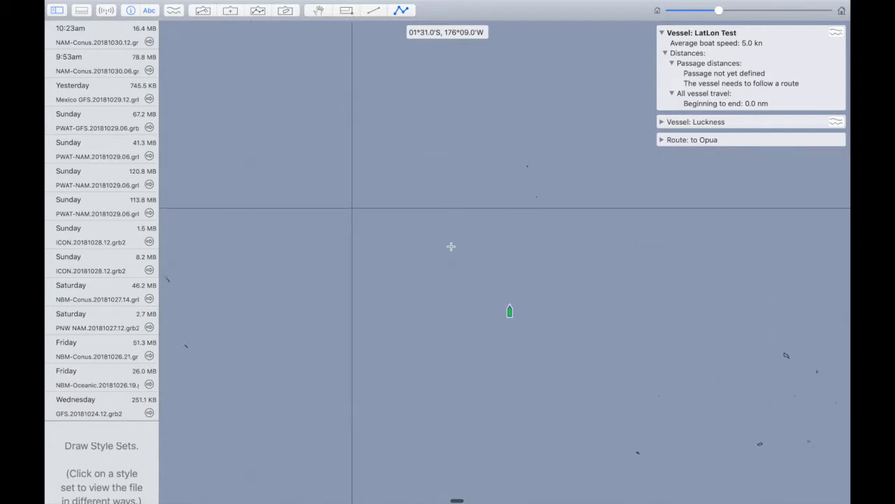
scroll(451, 246, down, 2)
scroll(451, 246, up, 3)
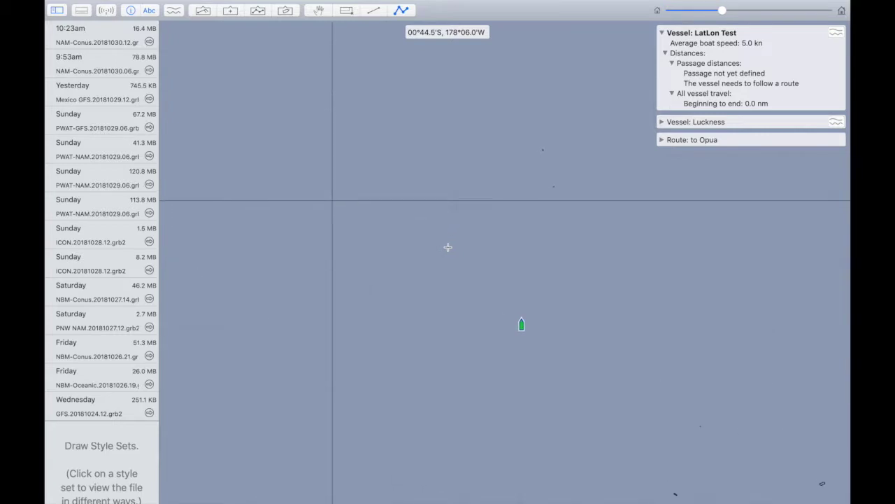
scroll(410, 233, down, 3)
scroll(410, 234, right, 1)
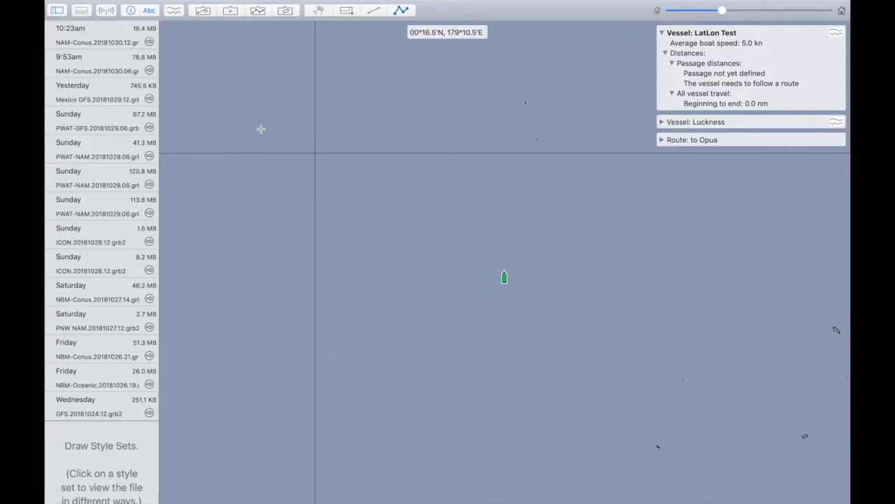
scroll(314, 160, down, 3)
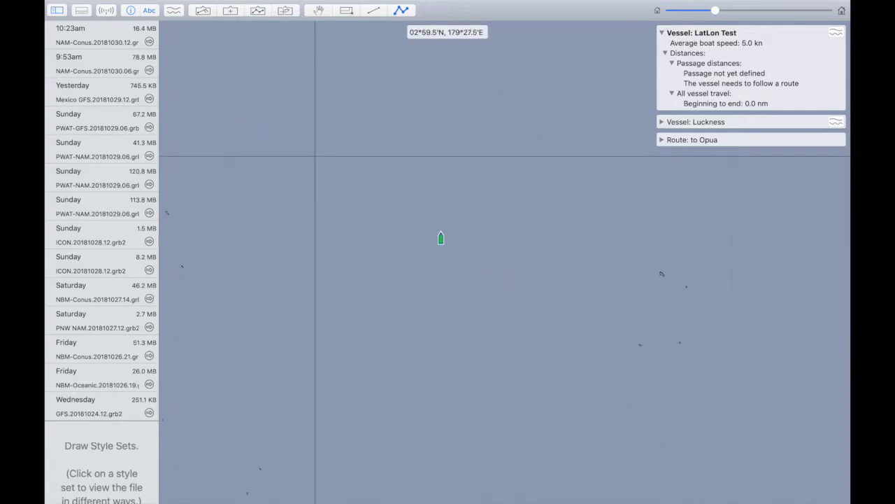
click(284, 9)
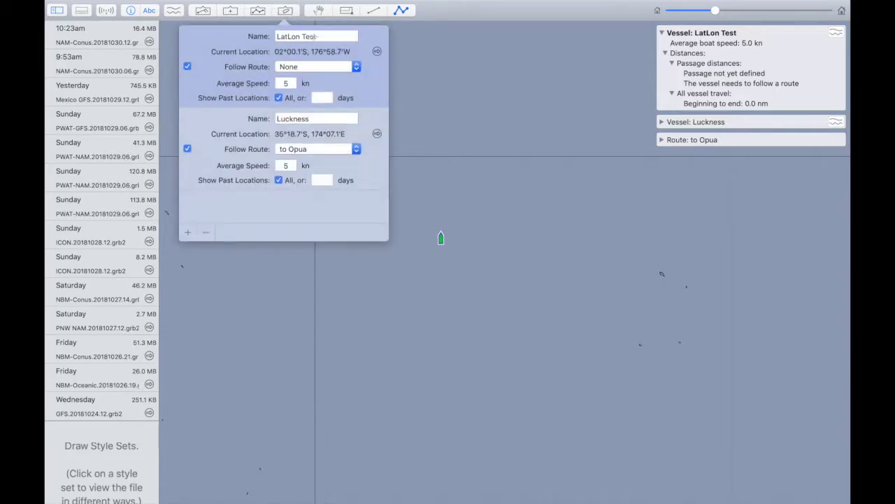
click(476, 116)
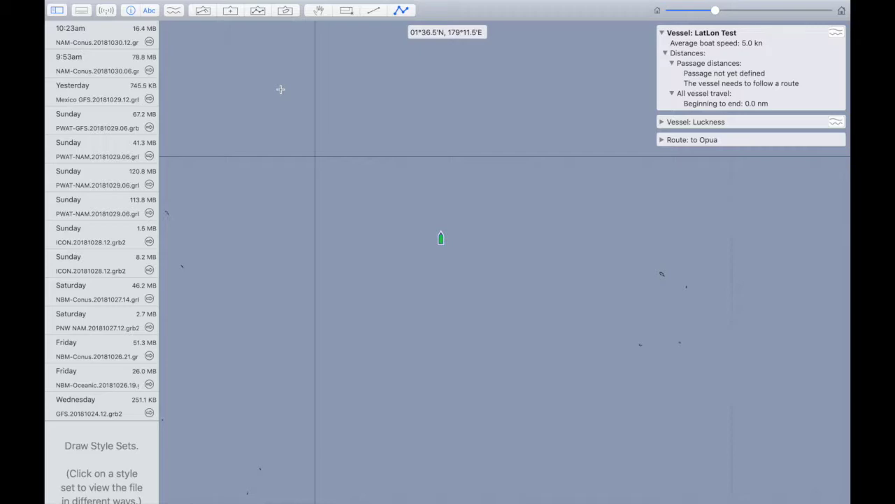
scroll(432, 194, down, 5)
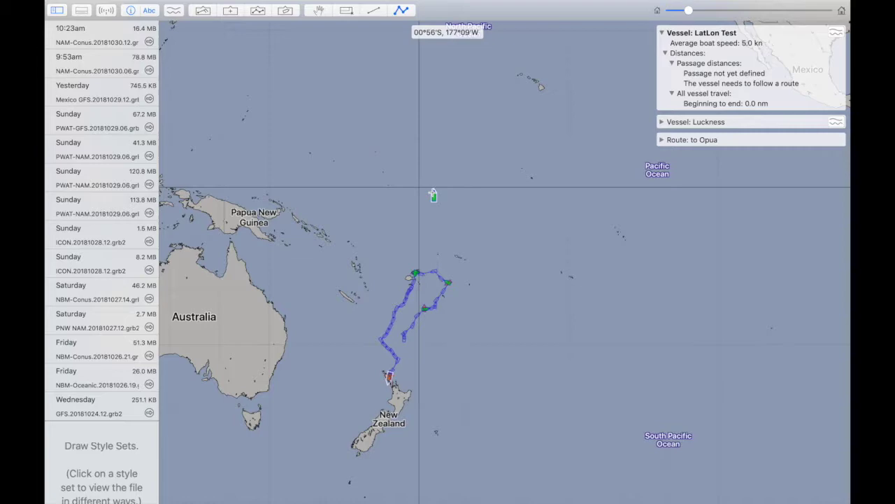
scroll(433, 193, down, 5)
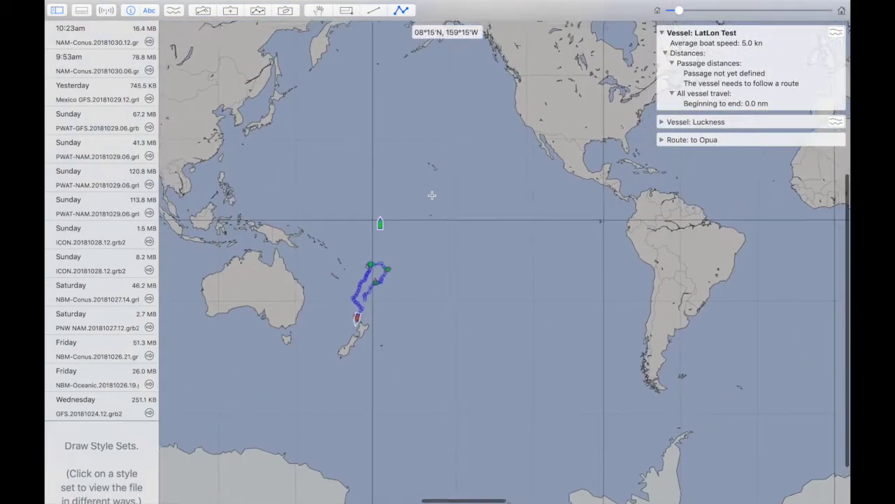
scroll(433, 195, up, 3)
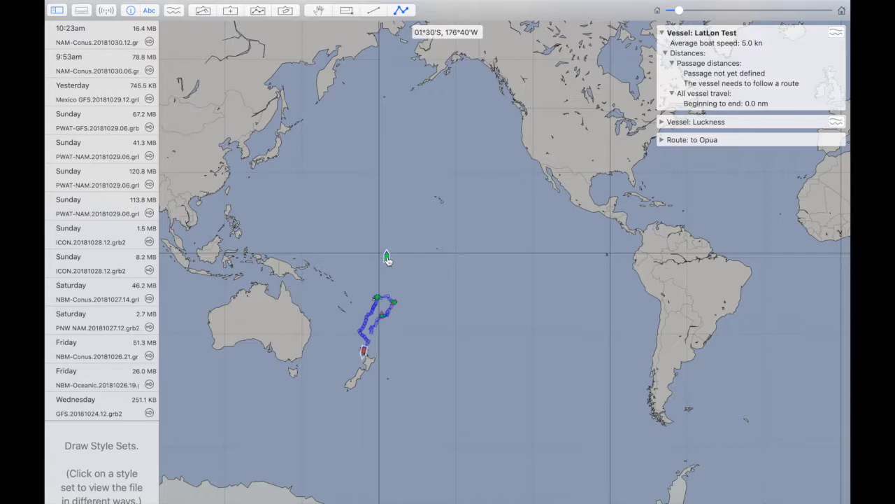
scroll(387, 259, up, 10)
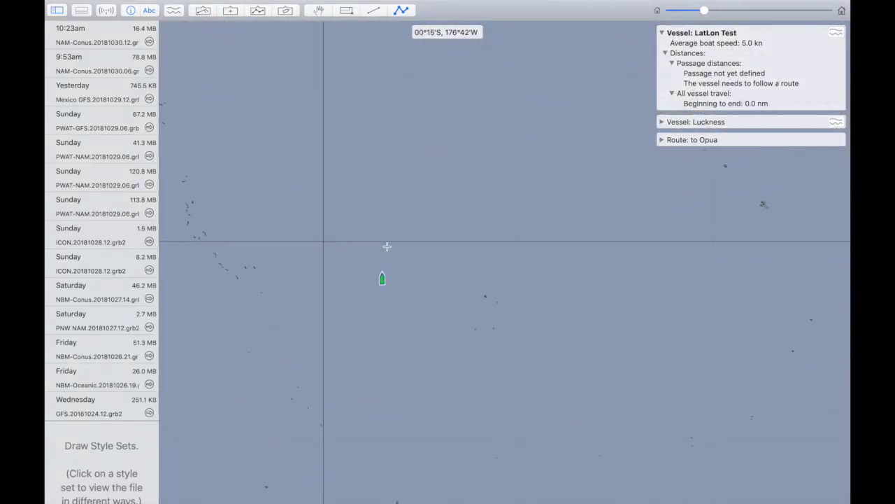
drag(386, 246, 490, 184)
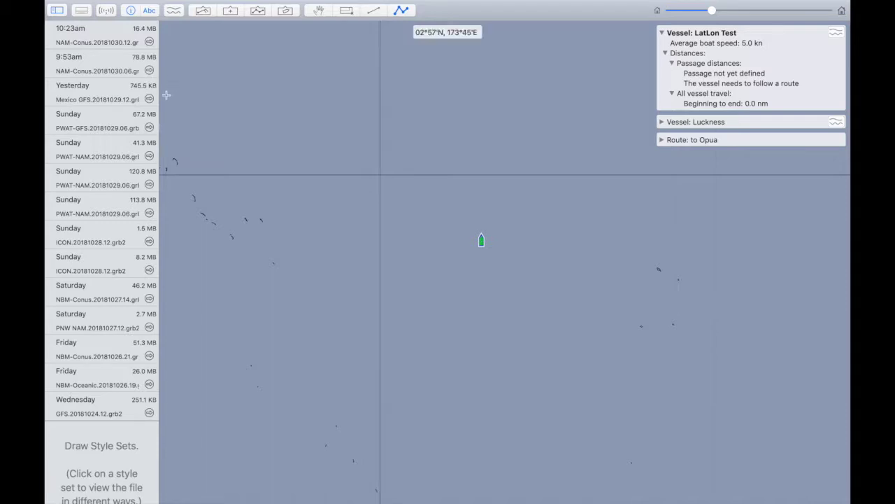
mouse_move(170, 4)
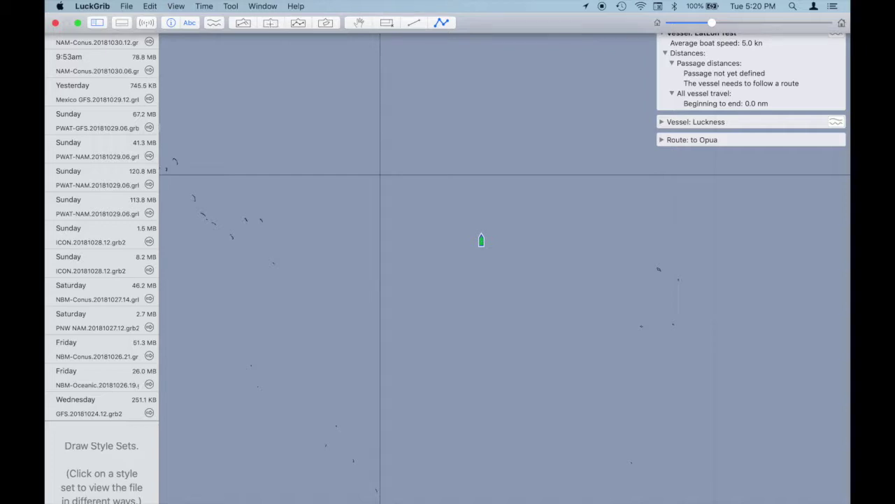
click(271, 22)
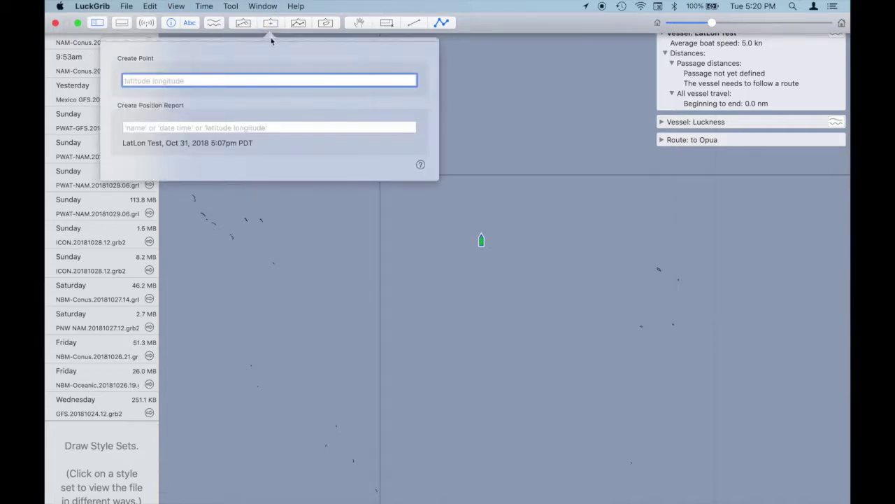
drag(271, 44, 662, 351)
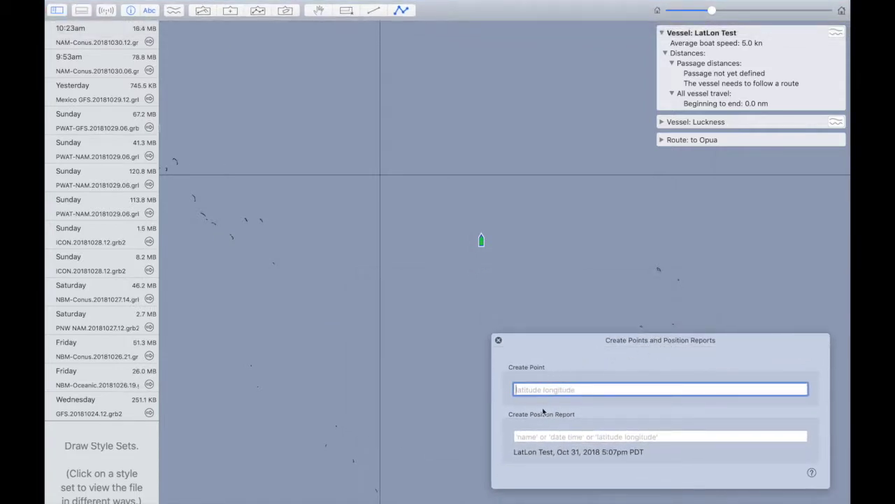
click(528, 436)
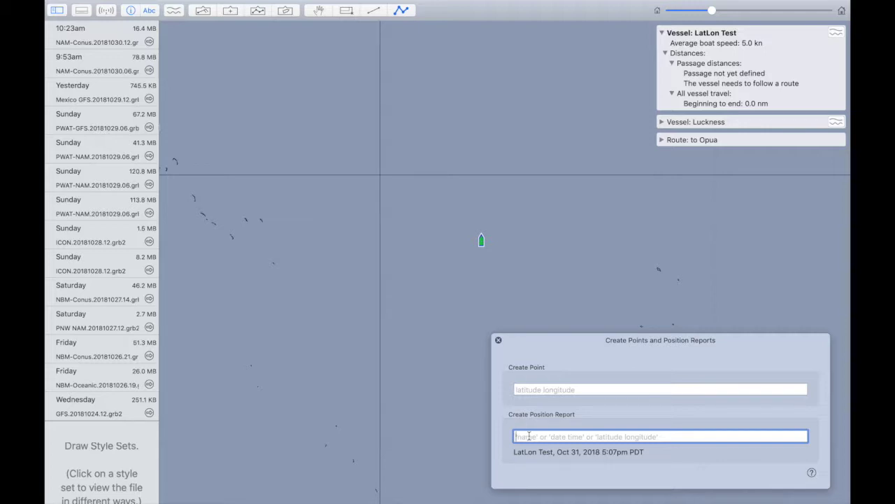
text(l)
key(BackSpace)
text(luck)
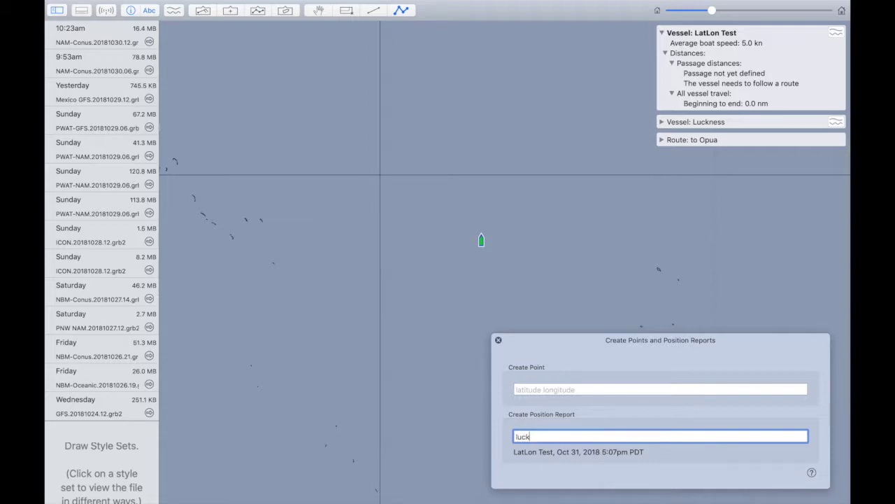
key(Return)
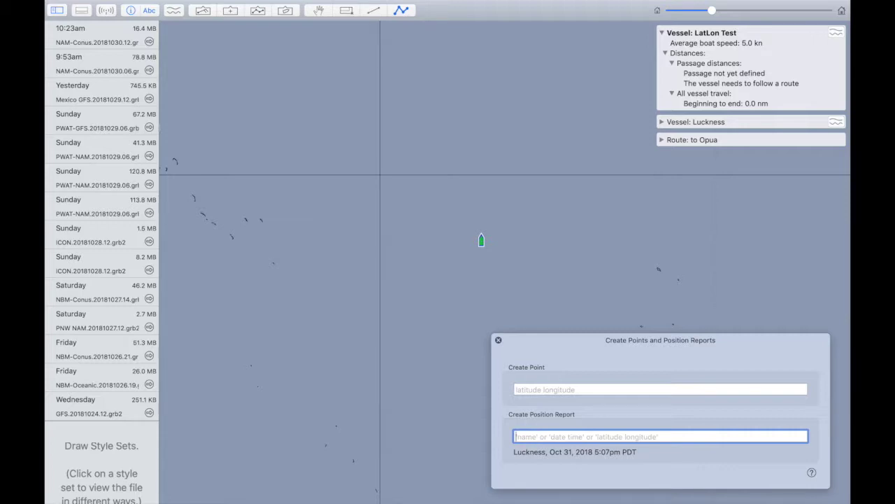
text(lat)
key(Return)
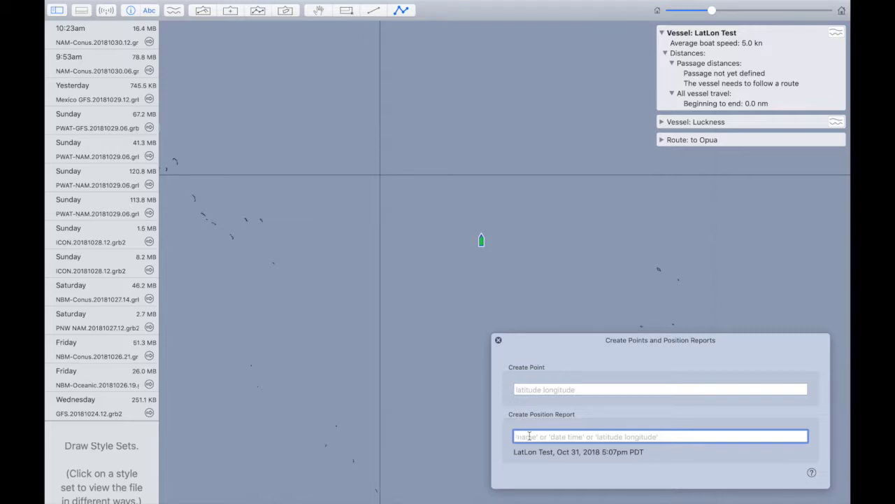
Step: Try report dates now, 2pm, midnight and Oct 23 2015 4pm, ending back on now
text(now)
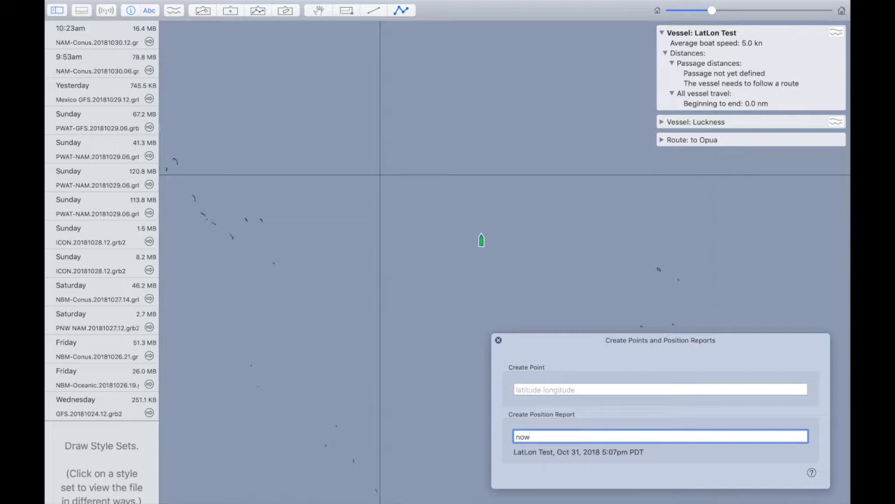
key(BackSpace)
key(BackSpace)
key(BackSpace)
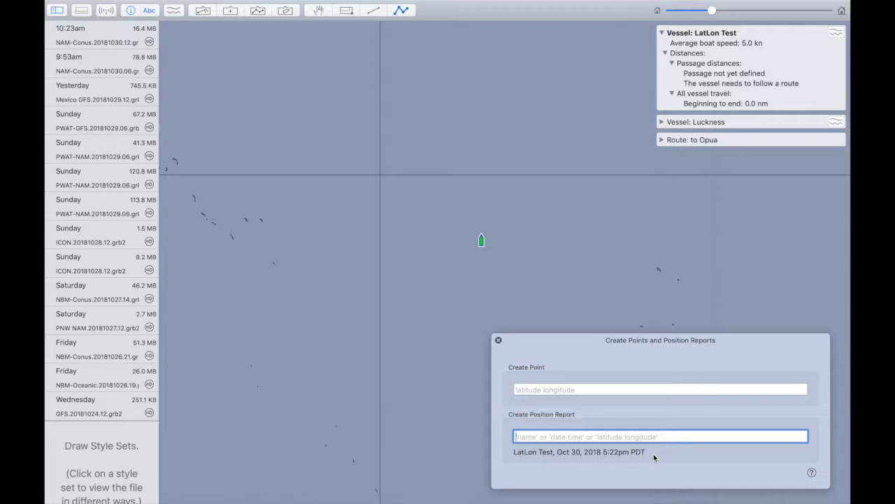
text(2pm)
key(Return)
text(midn)
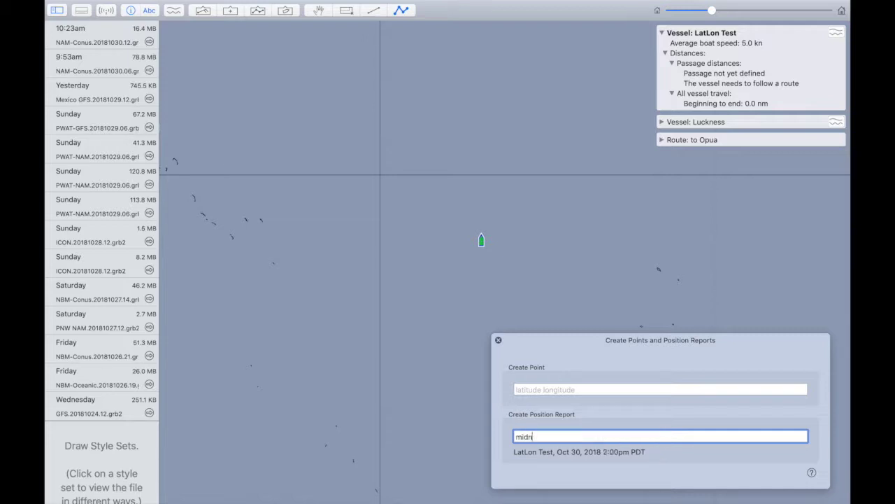
text(ight)
key(Return)
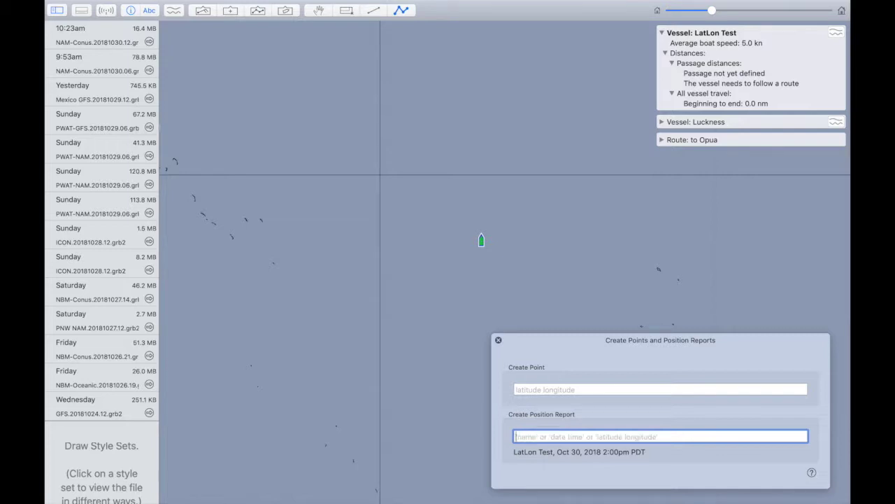
text(oct )
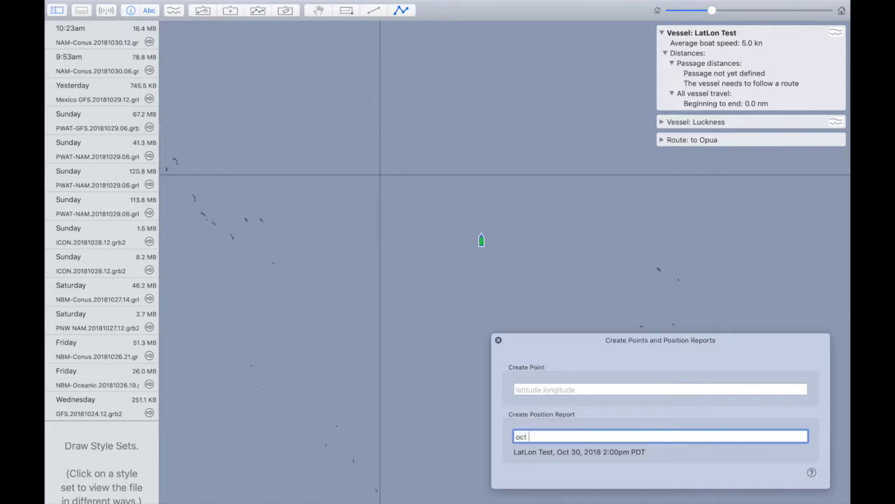
text(23 2015 4pm)
key(Return)
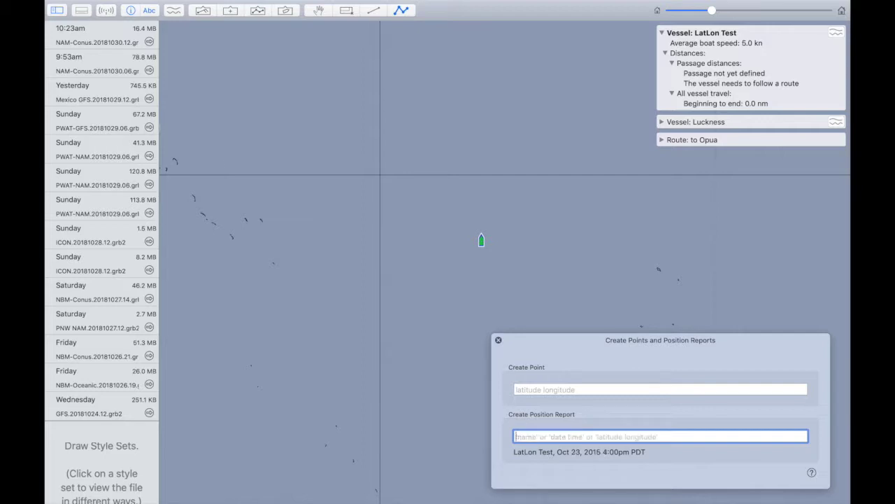
text(now)
key(Return)
Step: Add a LatLon Test report at 02°00'S 178°00'W by entering '2 178'
right_click(473, 249)
click(482, 241)
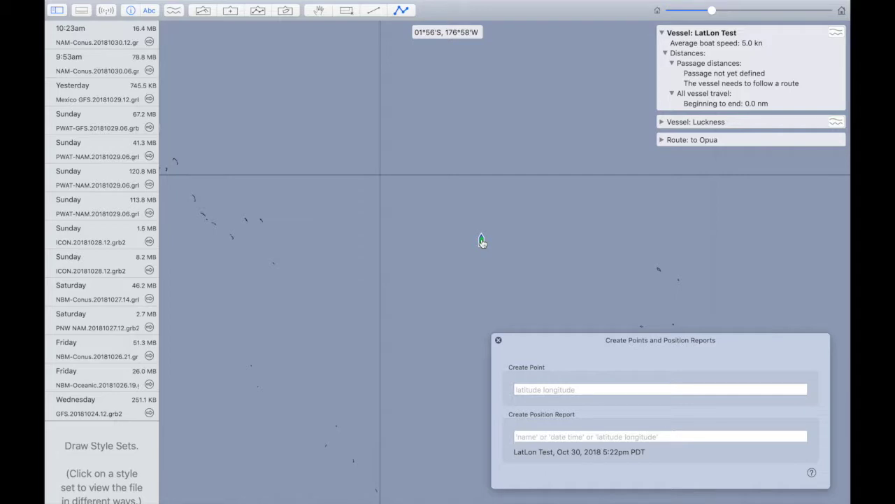
click(567, 436)
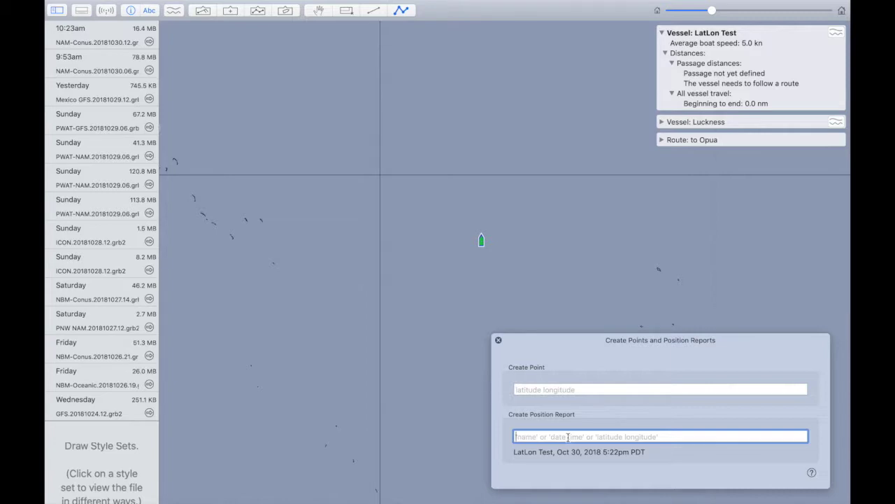
text(2)
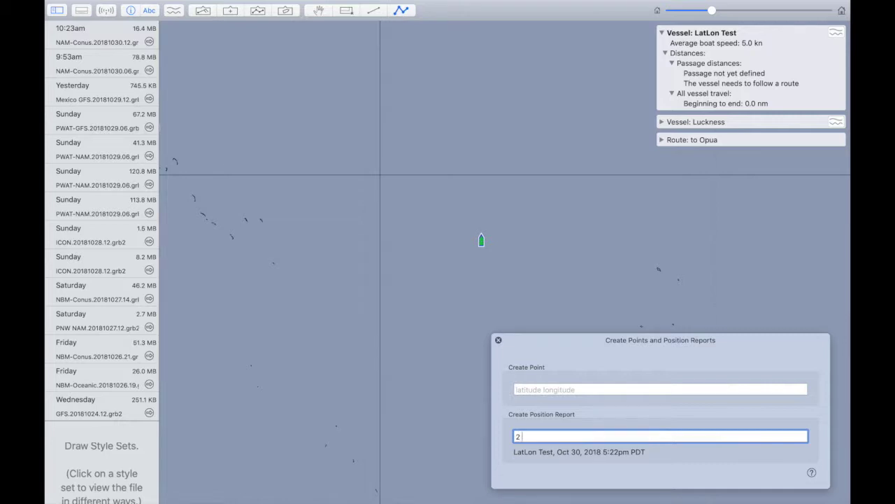
text( 178)
key(Return)
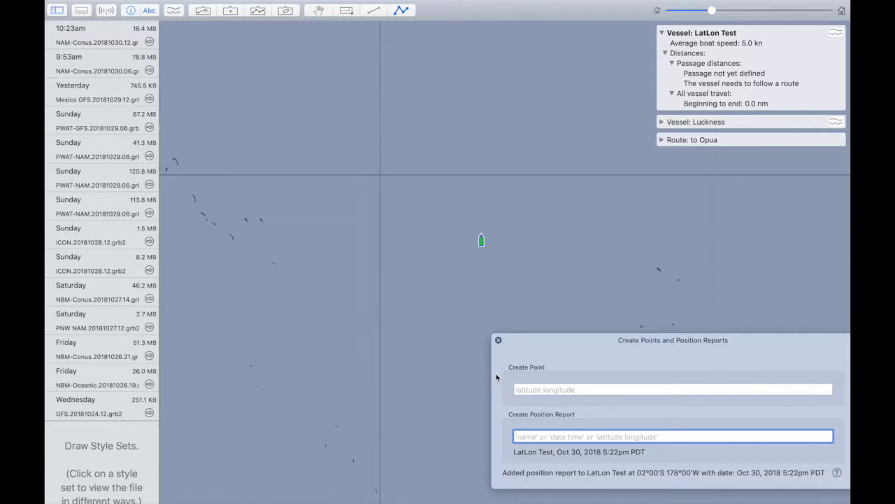
Step: Add reports at 02°00'N 177°00'W and, a day later, 03°00'N 03°00'W
text(2)
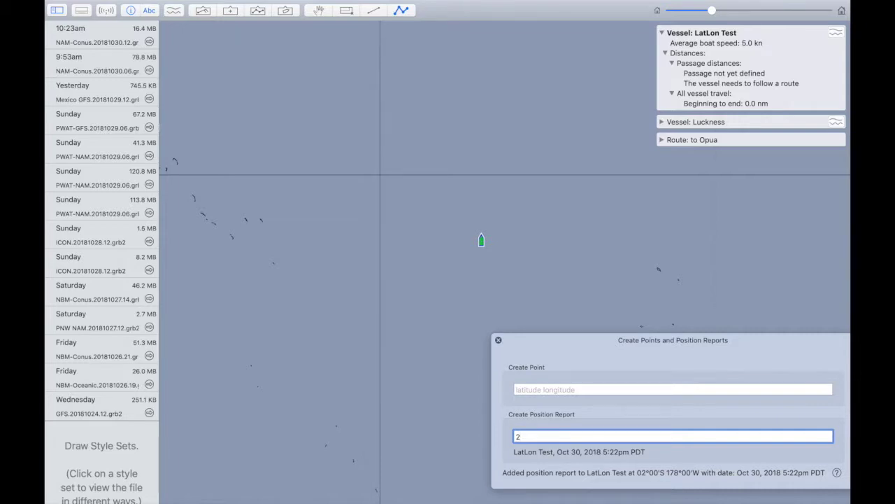
text( 177)
text(n)
key(Return)
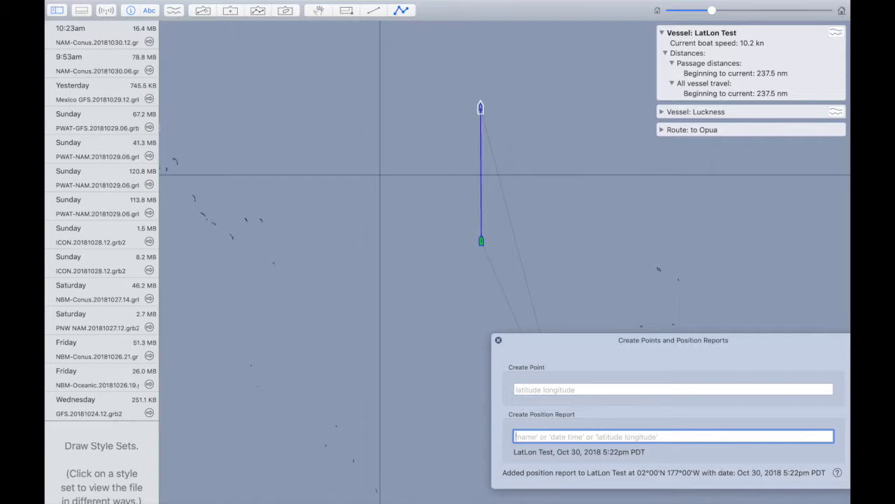
text(next)
key(Return)
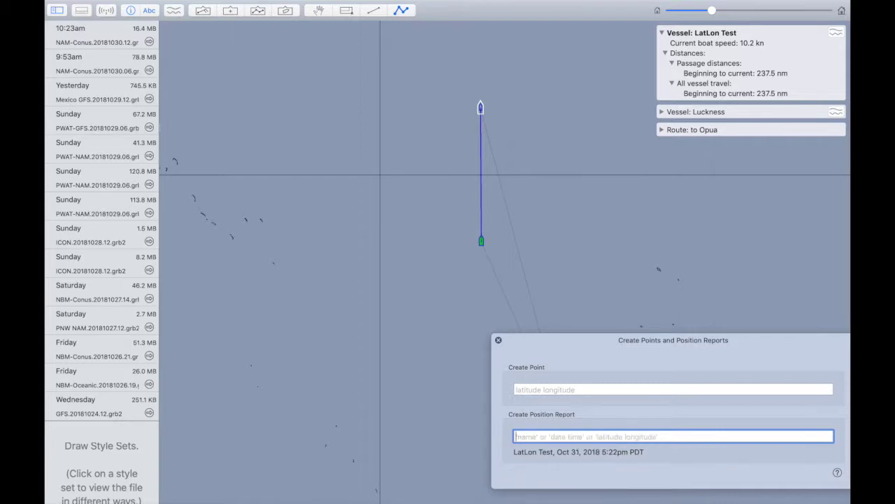
text(3 3)
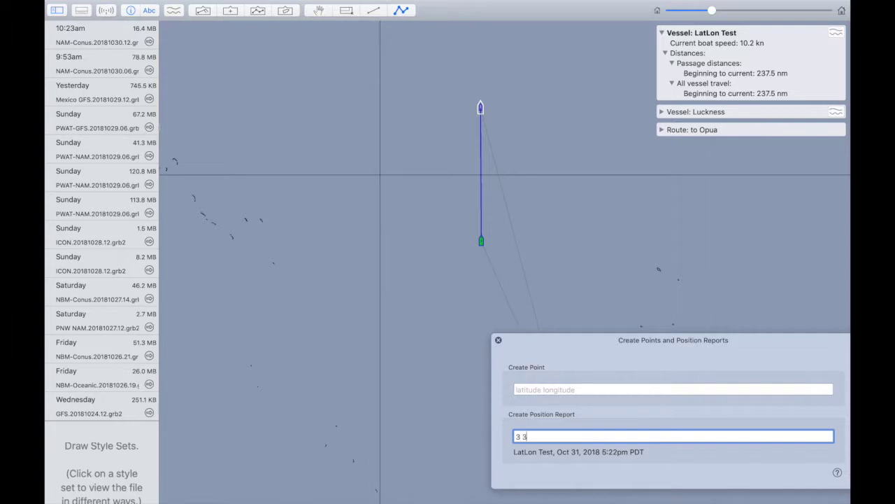
key(Return)
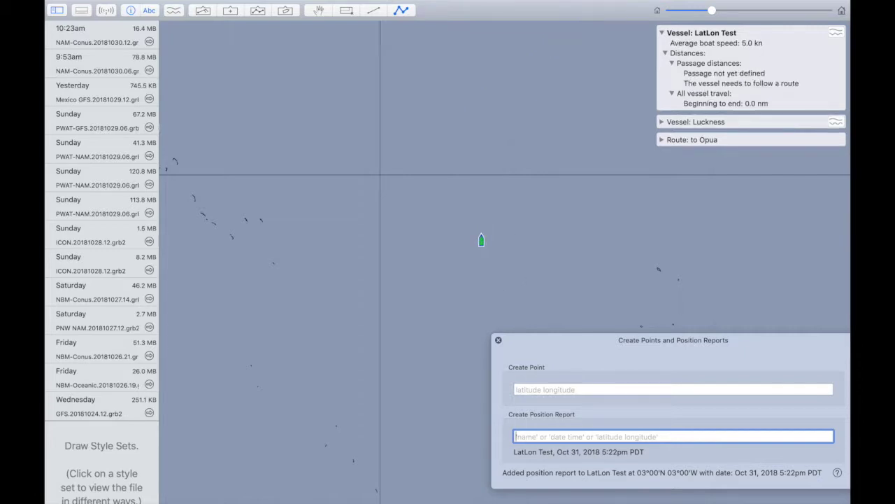
Step: Go back a day to add 02°00'S 178°00'E, then next day 03°00'S 175°00'E
text(ye)
key(BackSpace)
key(BackSpace)
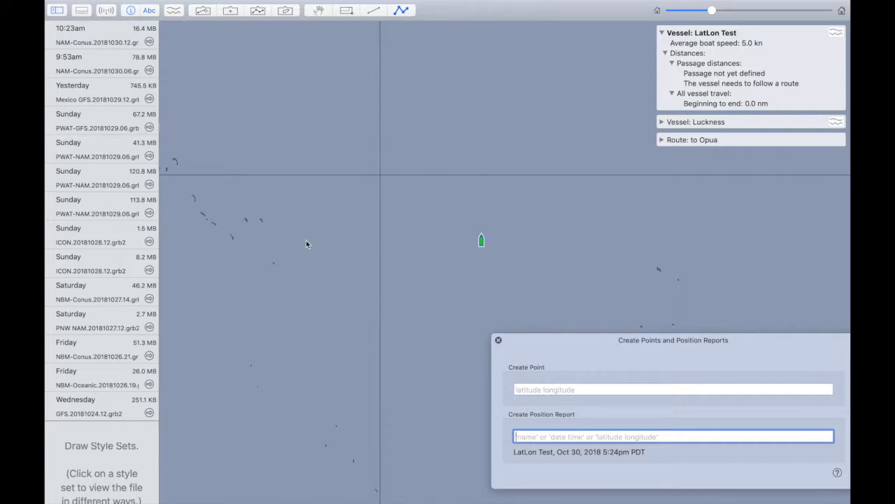
text(2)
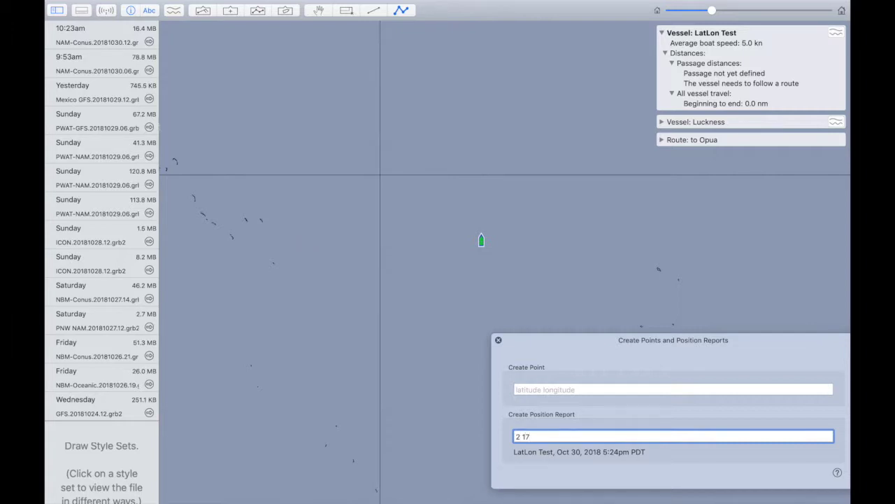
text(178 e)
key(Return)
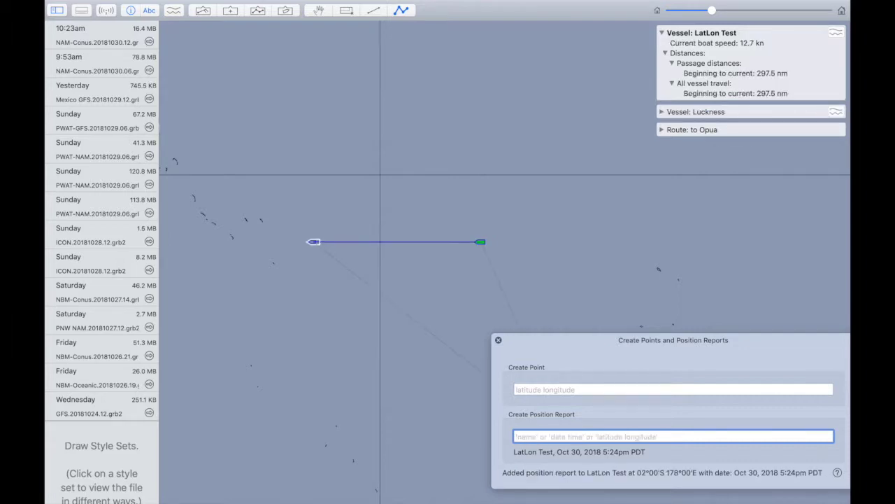
text(next)
key(Return)
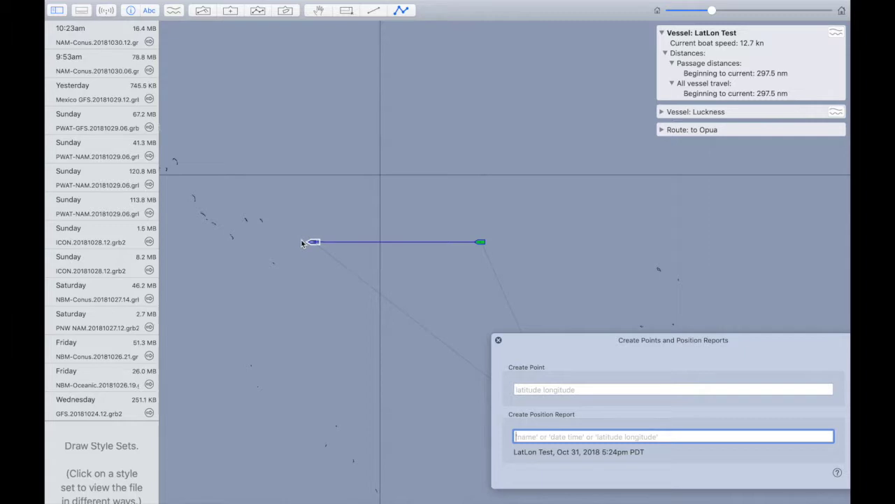
text(3)
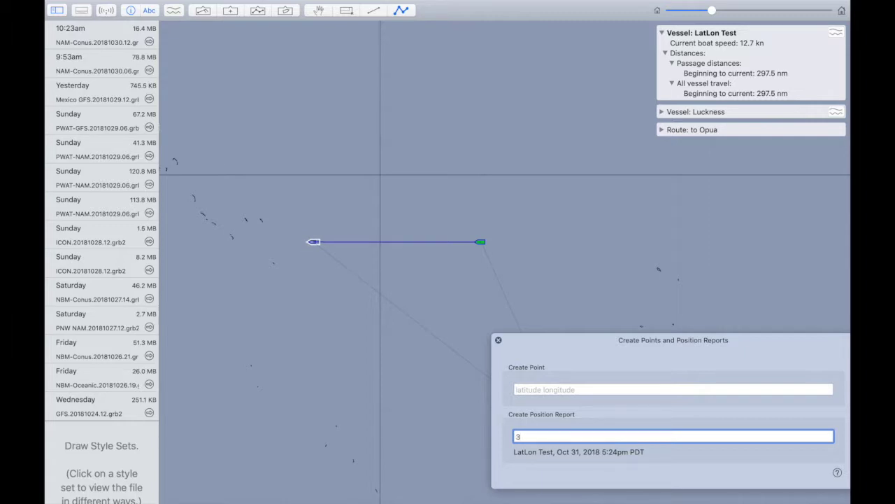
text( 175)
key(Return)
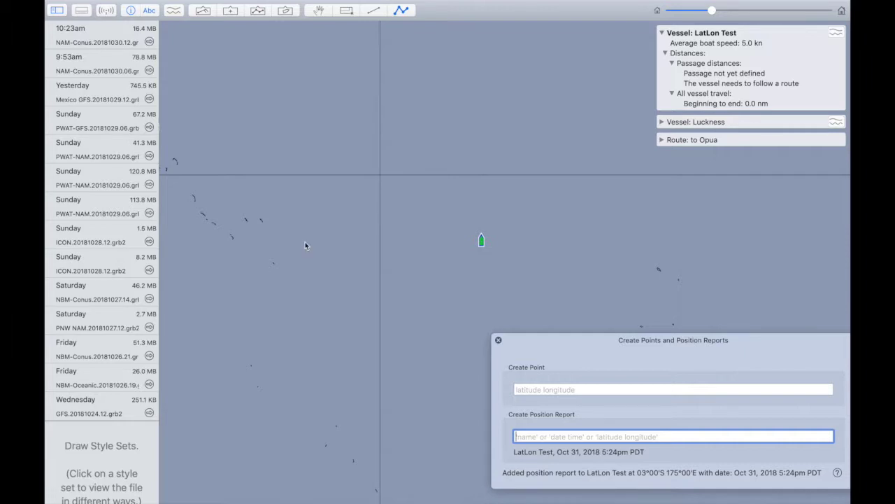
Step: Reset the report date to now and enter the position '1 30 178 24'
text(now)
key(BackSpace)
key(BackSpace)
key(BackSpace)
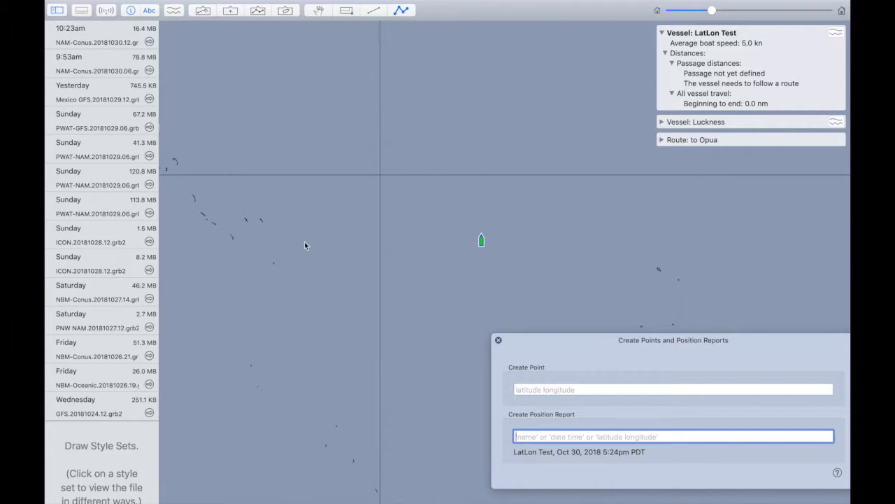
text(1)
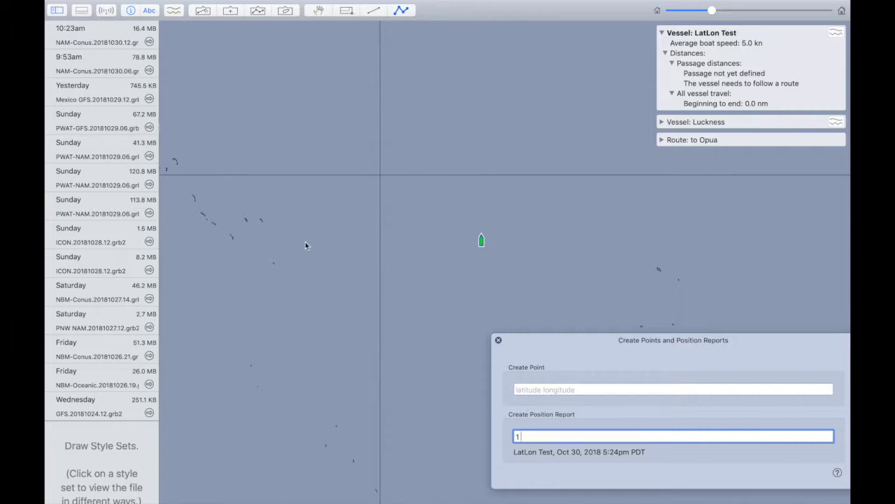
text( 30 178 24)
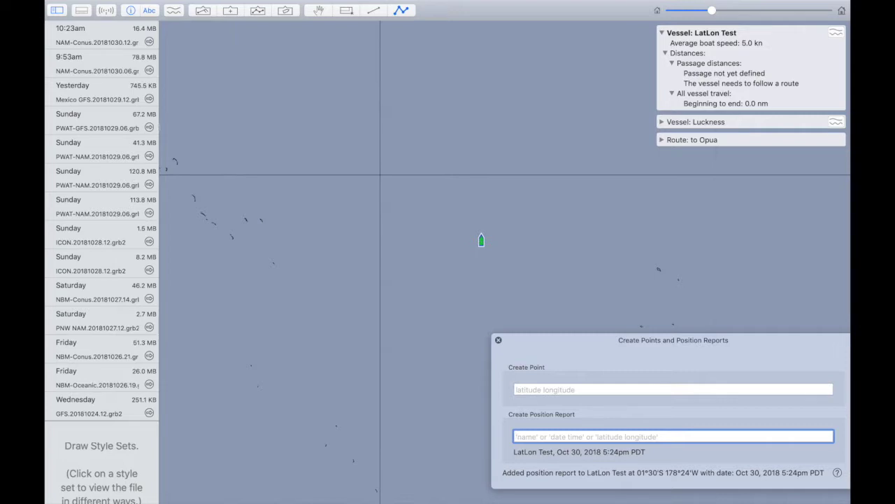
Step: Date new reports Jul 07, 2011 12:00pm by entering 'july 7 2011 noon'
text(j)
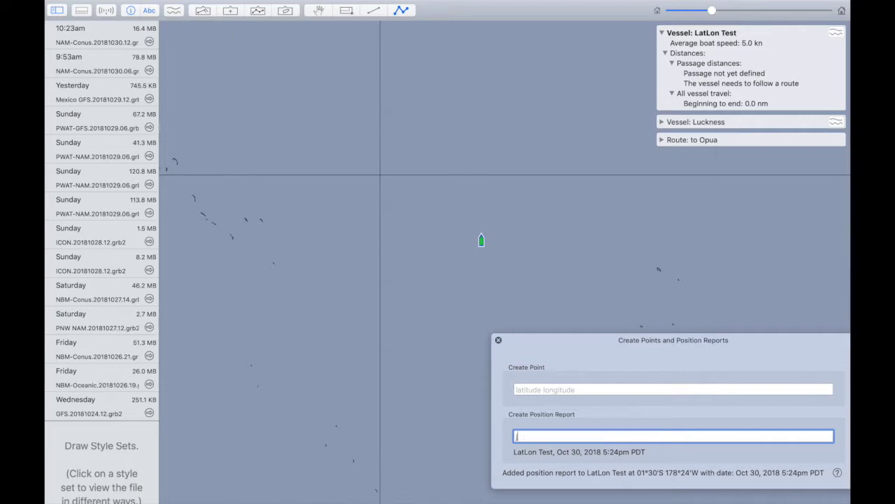
text(uly 7 2011 noon)
key(Return)
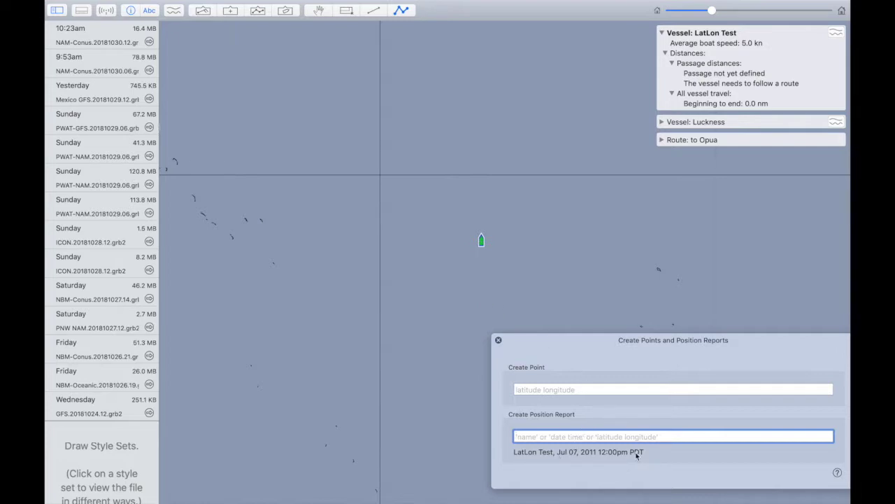
Step: Add a report at 01°02'S 03°04'W, advance the date 24 hours, and submit the next report
text(1 2 3 4)
key(Return)
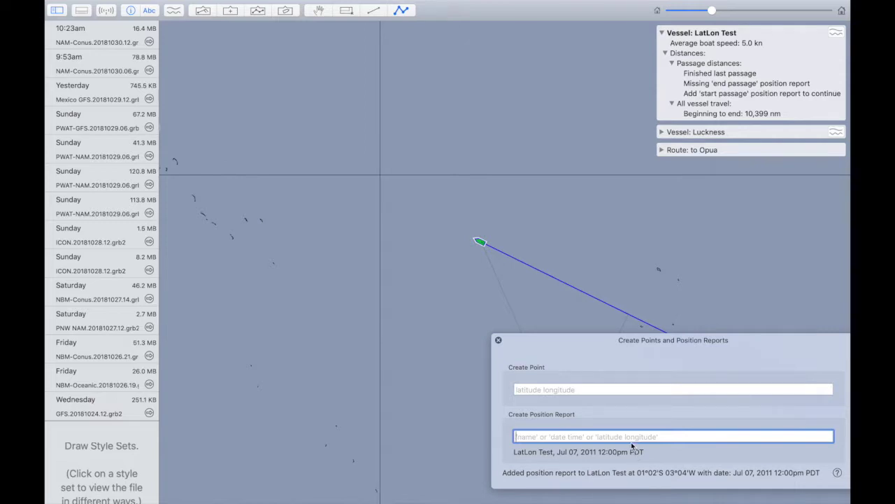
text(+24h)
key(Return)
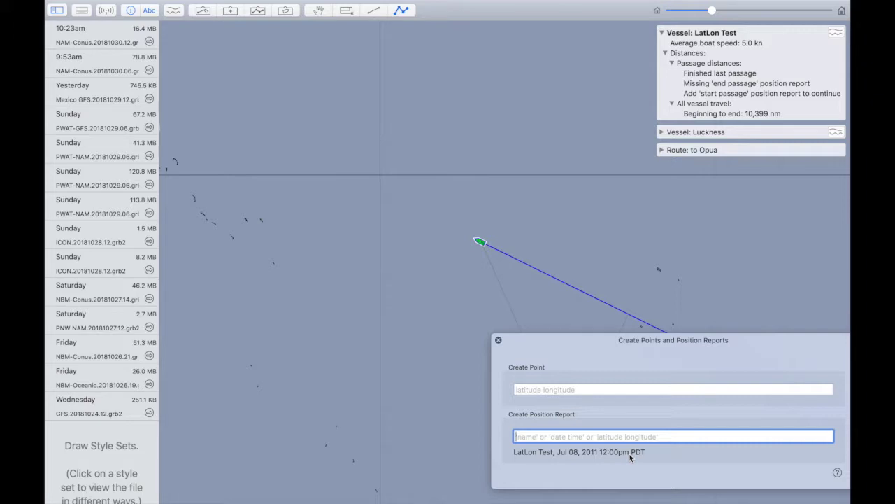
text(next)
key(Return)
Step: Close the position reports window, clear the LatLon Test track, and zoom back in on Fiji
click(497, 340)
scroll(497, 340, down, 3)
scroll(496, 339, down, 3)
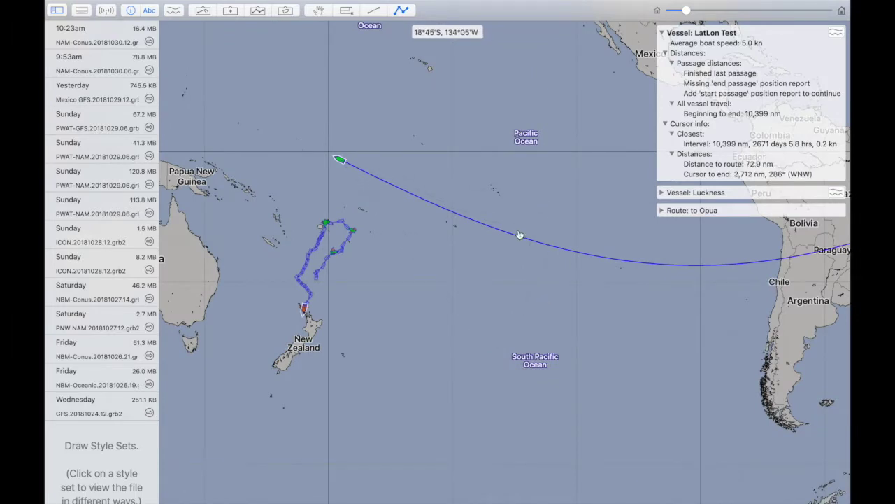
key(Escape)
scroll(520, 234, left, 2)
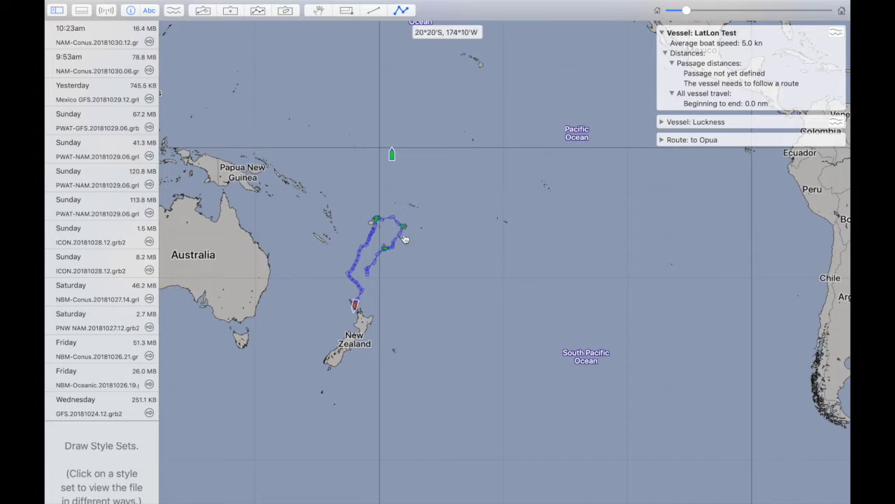
scroll(388, 232, up, 5)
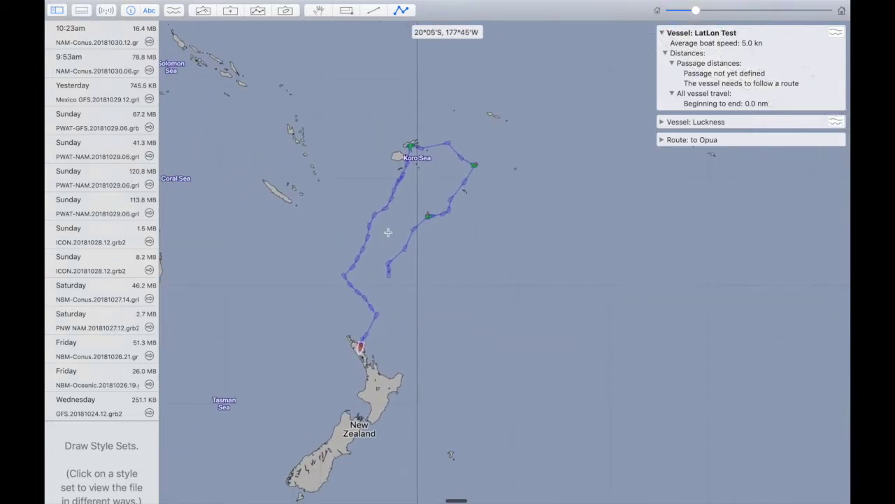
scroll(389, 232, up, 2)
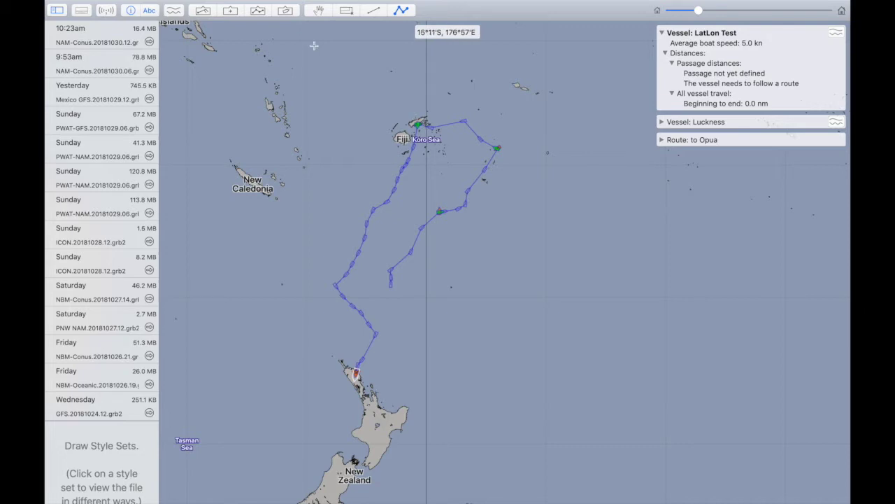
Step: Delete the LatLon Test and Luckness vessels from the Vessels list
click(285, 10)
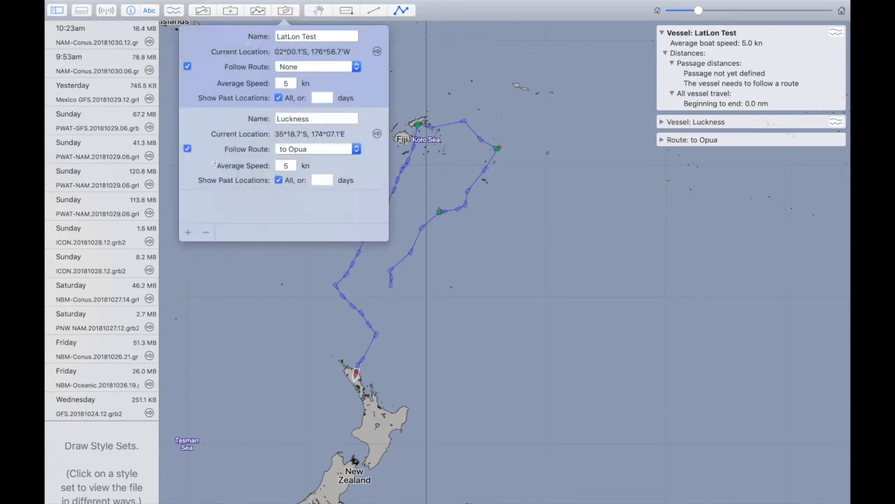
click(206, 231)
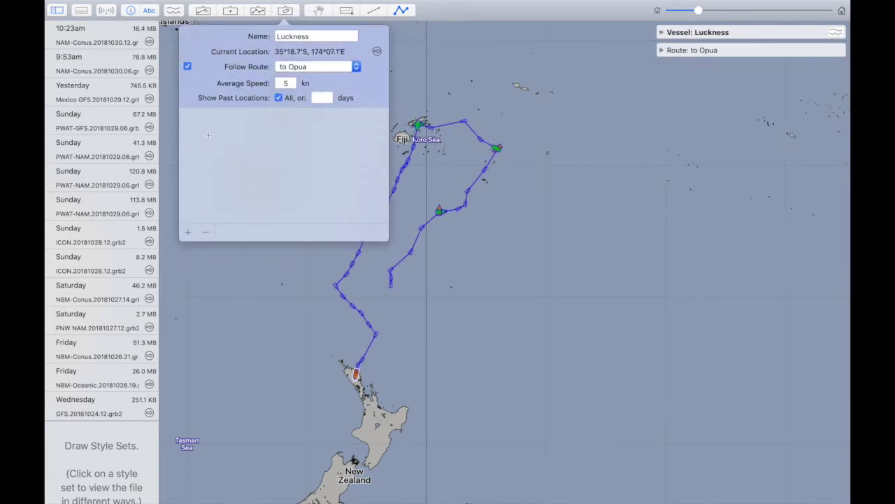
click(204, 231)
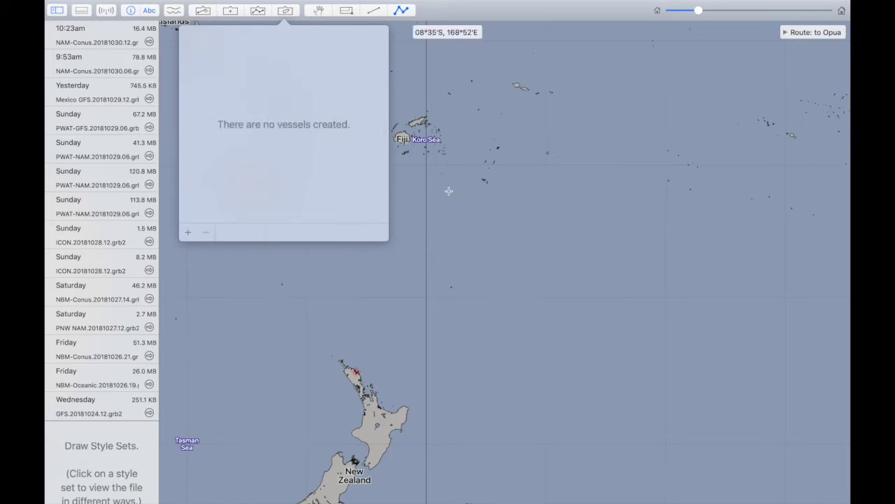
click(451, 195)
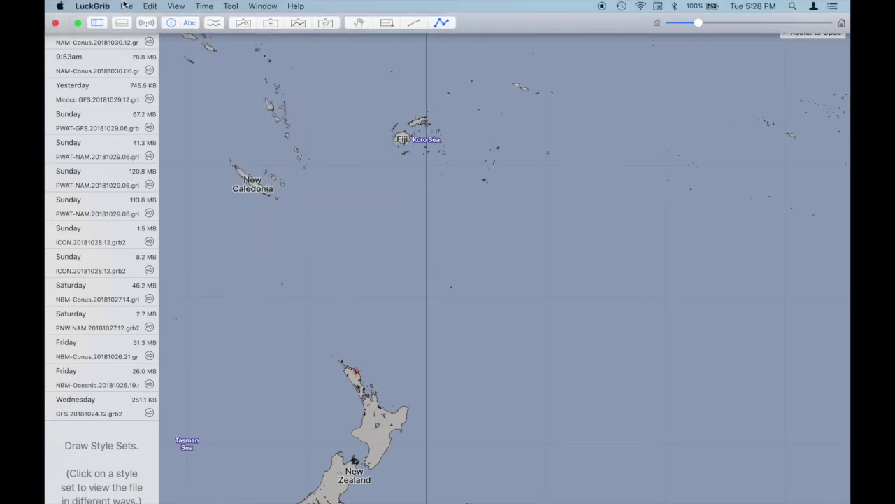
Step: Import the Luckness.gpx track file
click(124, 5)
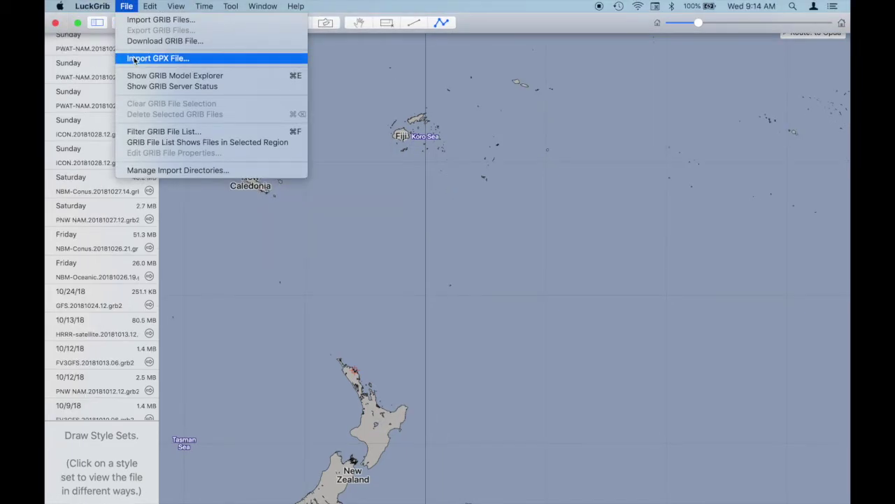
click(134, 59)
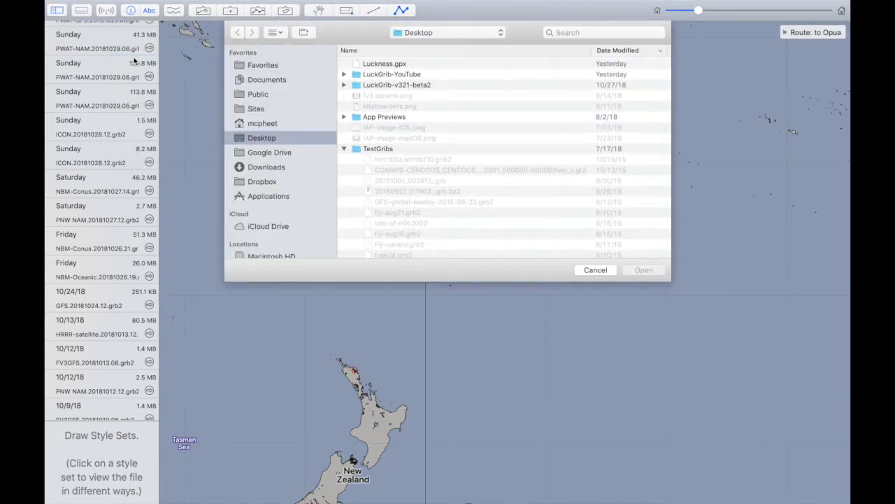
click(379, 65)
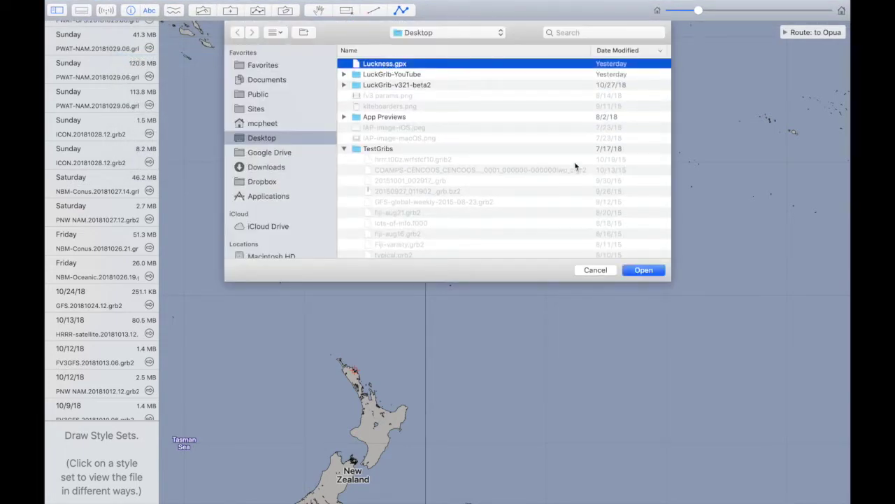
click(638, 270)
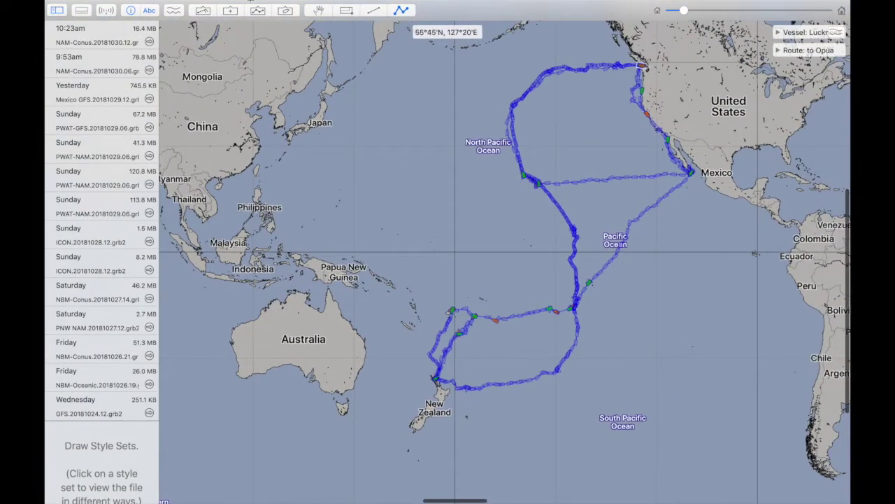
Step: Scroll through Luckness's July and June 2016 past position reports, then begin exporting its track as GPX
click(286, 10)
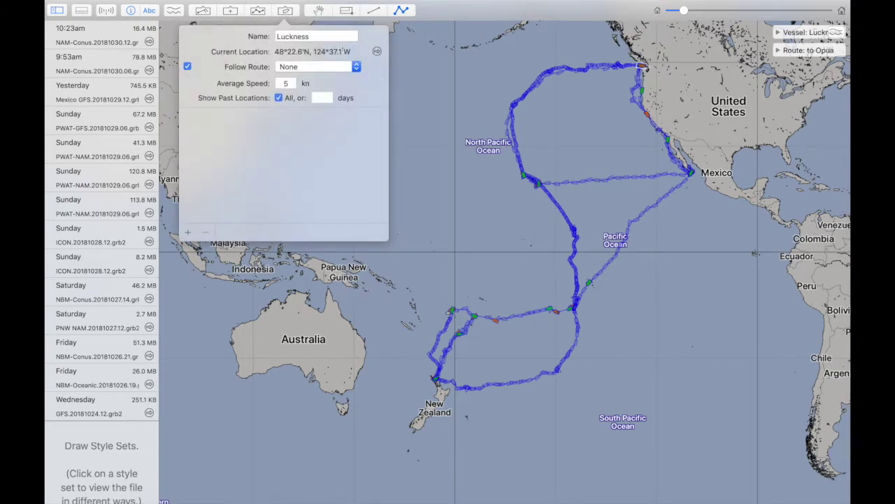
click(377, 51)
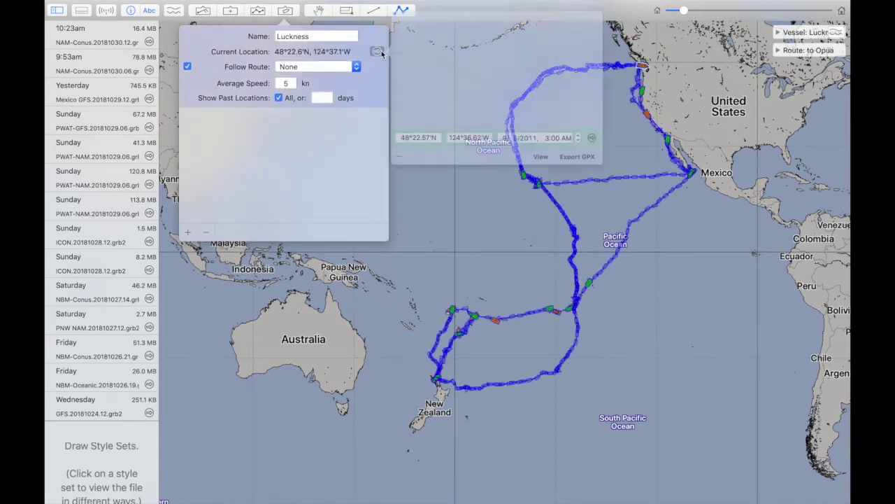
scroll(461, 78, down, 15)
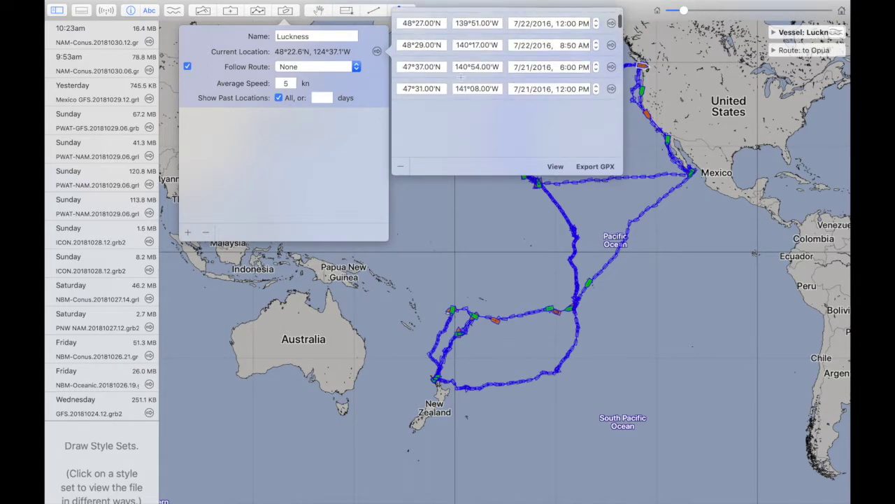
scroll(461, 75, down, 15)
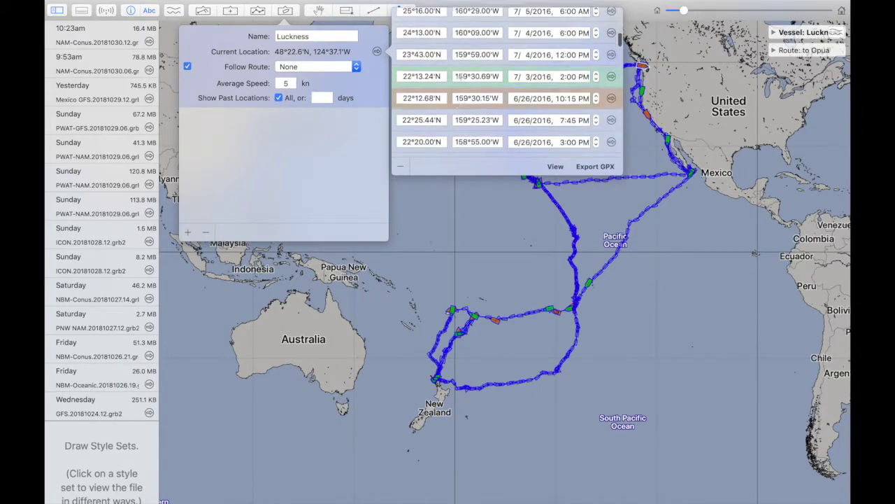
scroll(462, 77, up, 10)
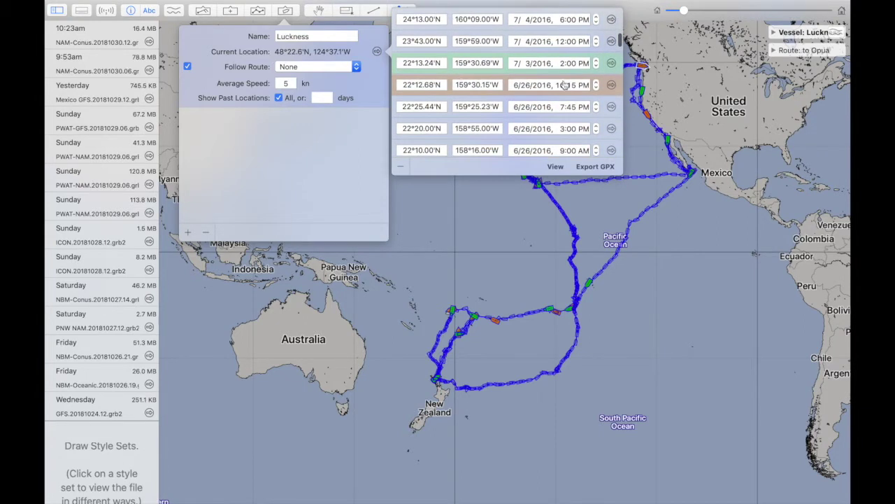
scroll(491, 82, up, 1)
scroll(491, 83, up, 10)
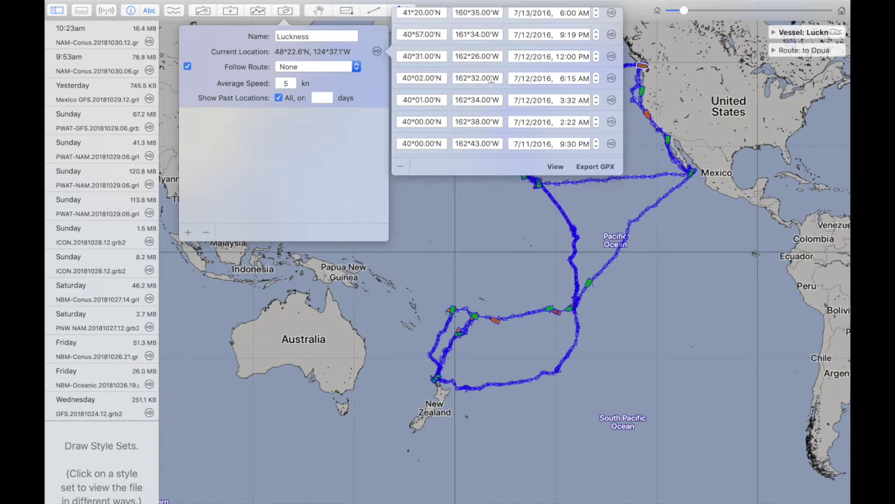
click(595, 166)
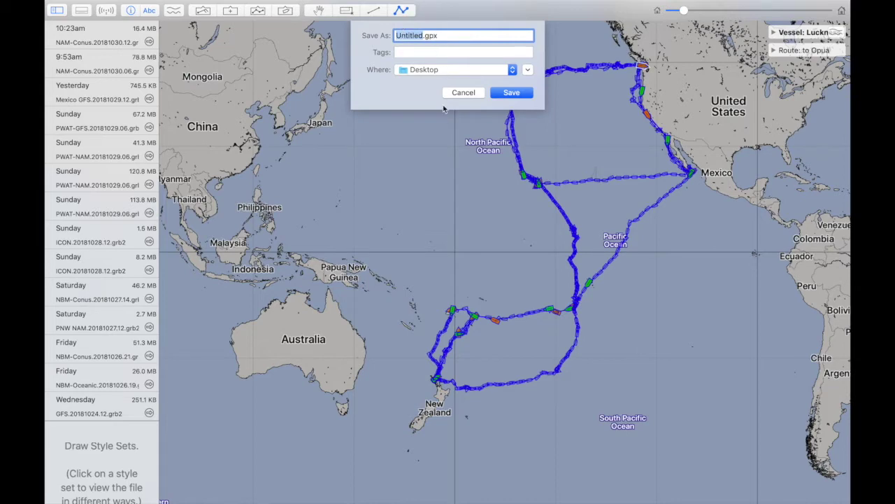
Step: Cancel the GPX save and zoom and pan the chart over Luckness's eastern Pacific route
click(464, 93)
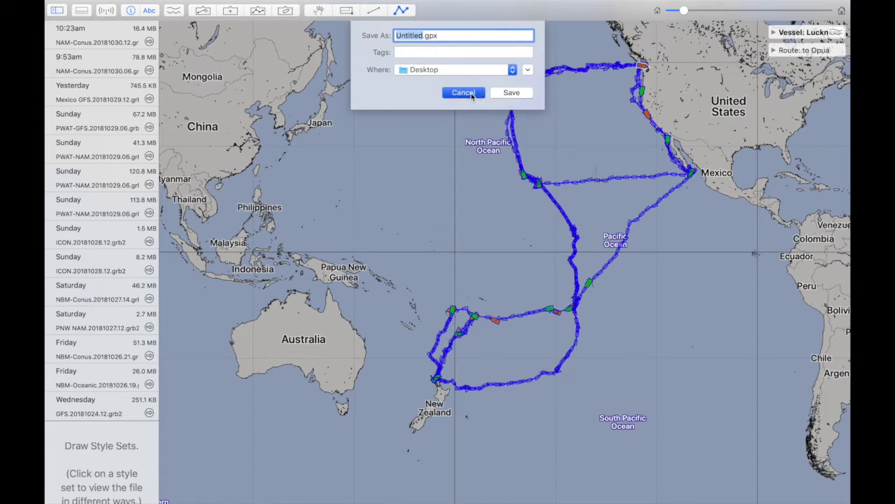
scroll(415, 232, down, 3)
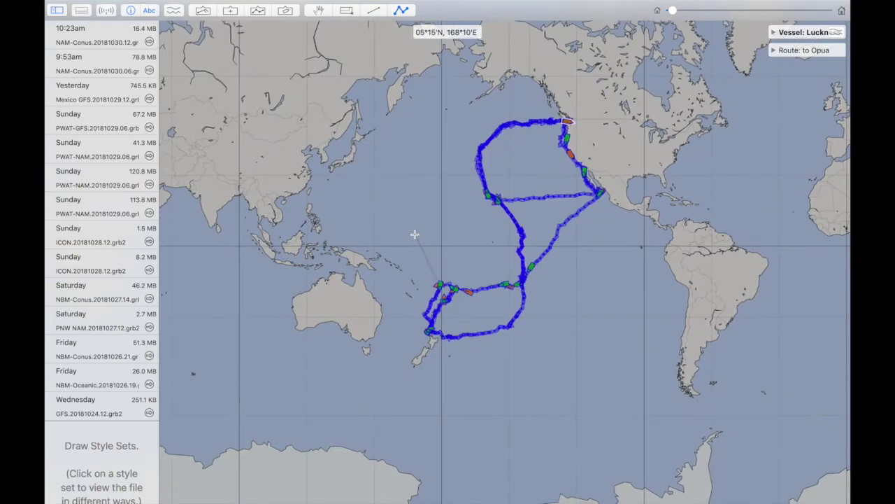
scroll(415, 232, right, 5)
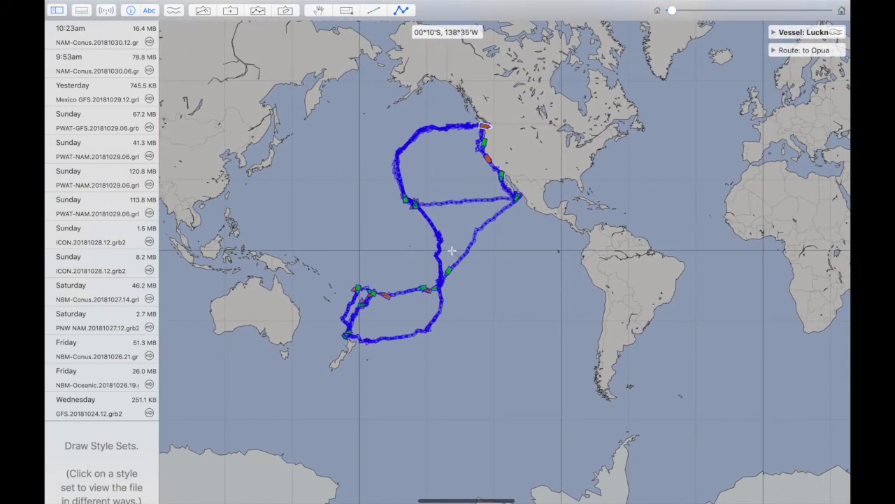
scroll(452, 250, up, 5)
scroll(452, 250, down, 3)
scroll(451, 250, up, 3)
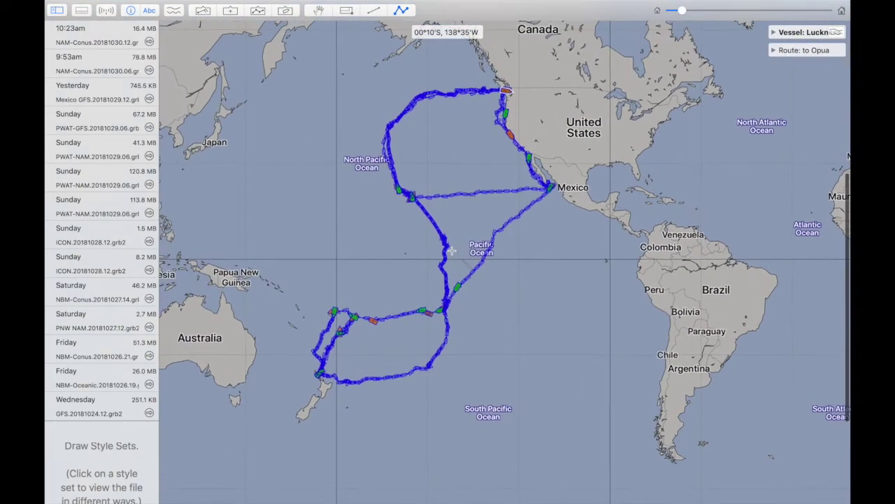
scroll(451, 249, up, 5)
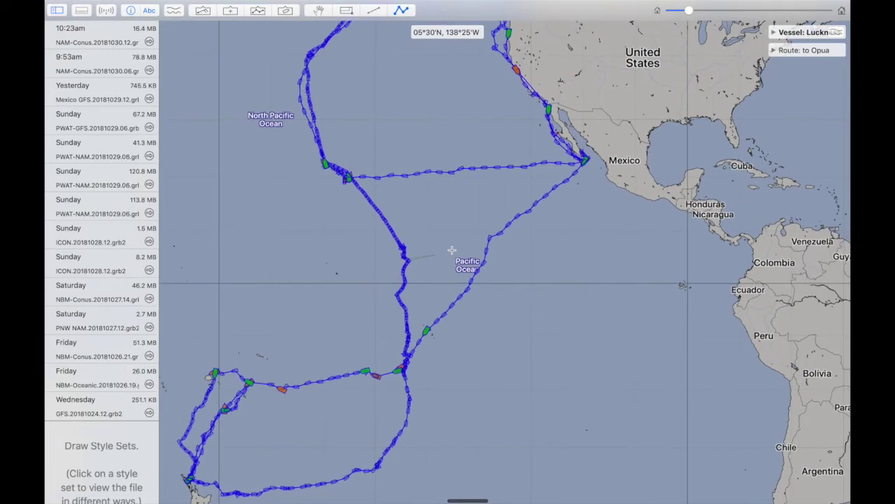
scroll(452, 249, right, 5)
scroll(452, 249, up, 4)
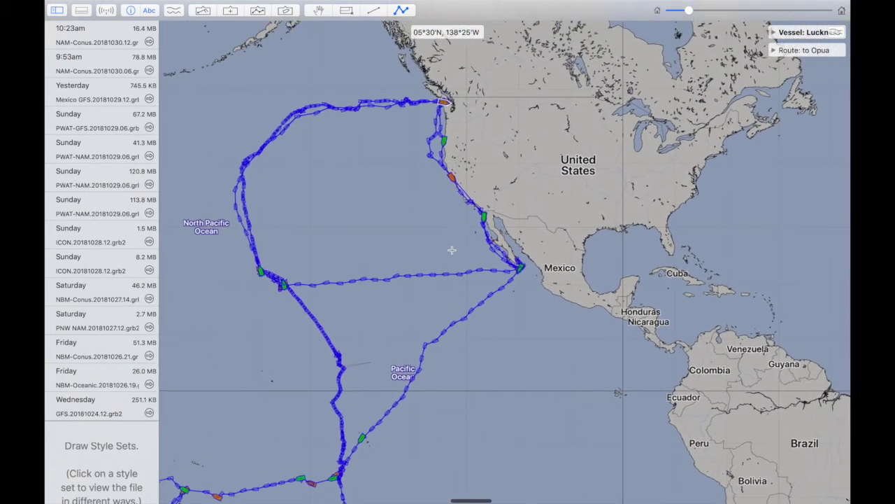